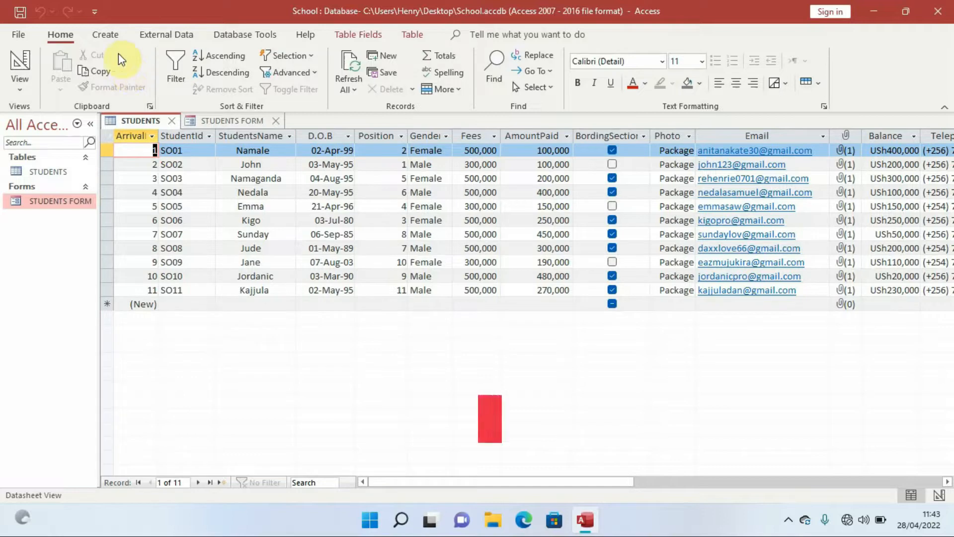
Step: Start a new query with the Simple Query Wizard, using the STUDENTS table as its source
{"action": "left_click", "coordinate": [109, 36]}
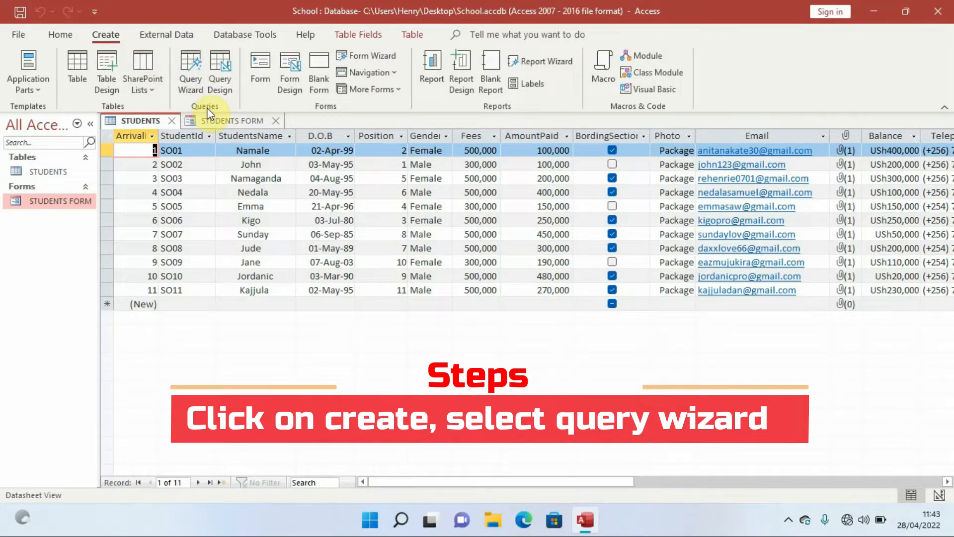
{"action": "left_click", "coordinate": [189, 80]}
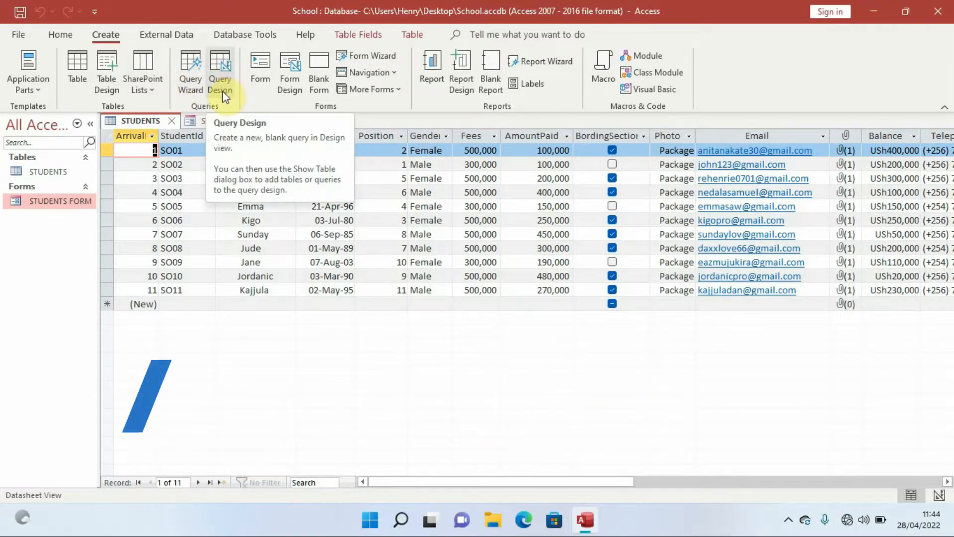
{"action": "left_click", "coordinate": [190, 69]}
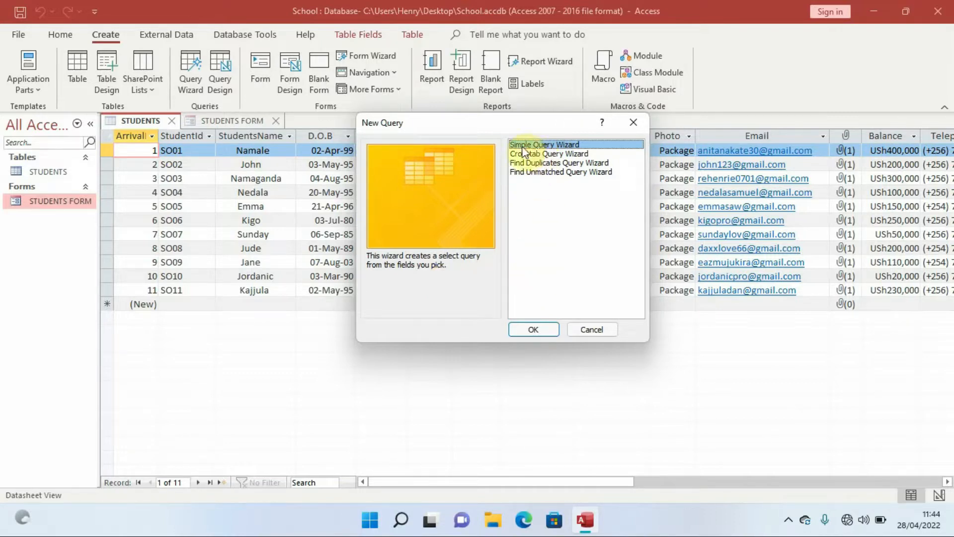
{"action": "left_click", "coordinate": [534, 330]}
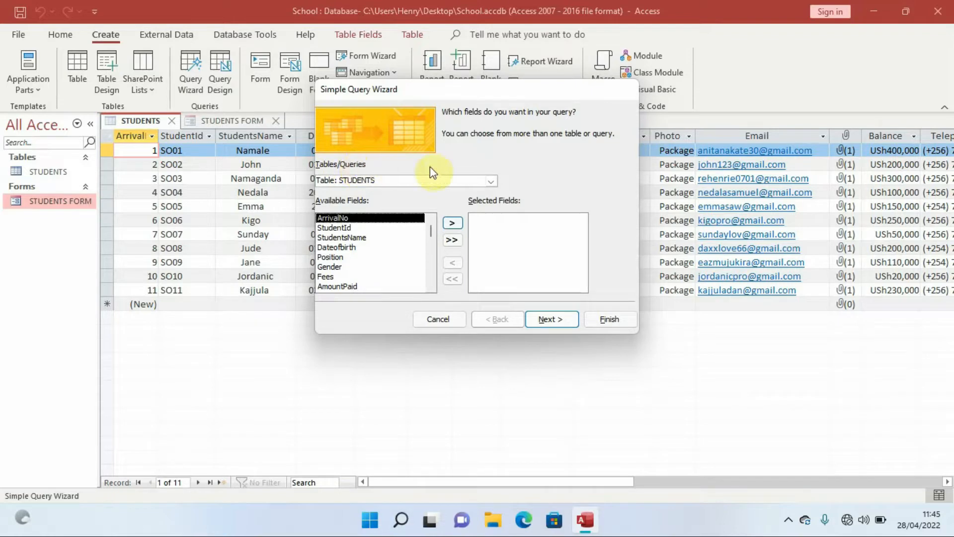
{"action": "left_click", "coordinate": [492, 180]}
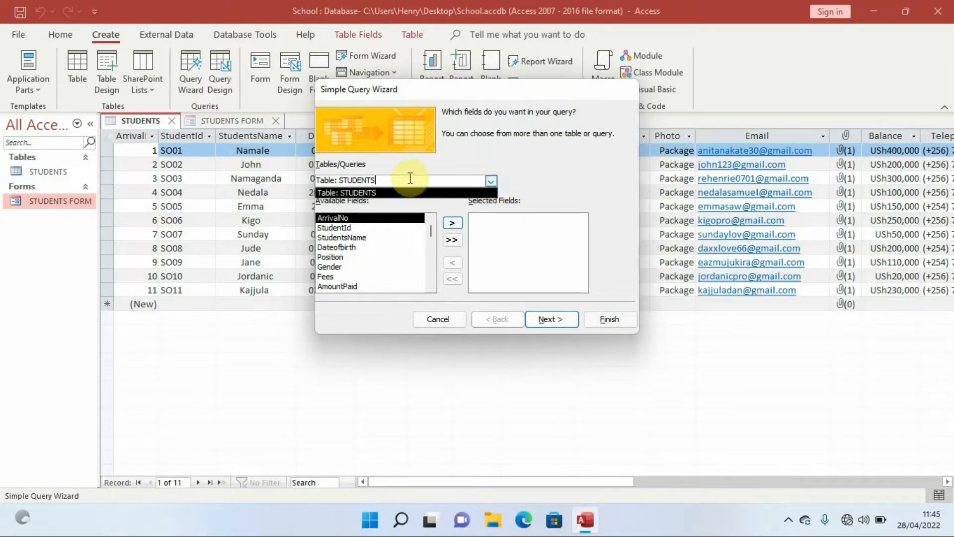
{"action": "left_click", "coordinate": [384, 195]}
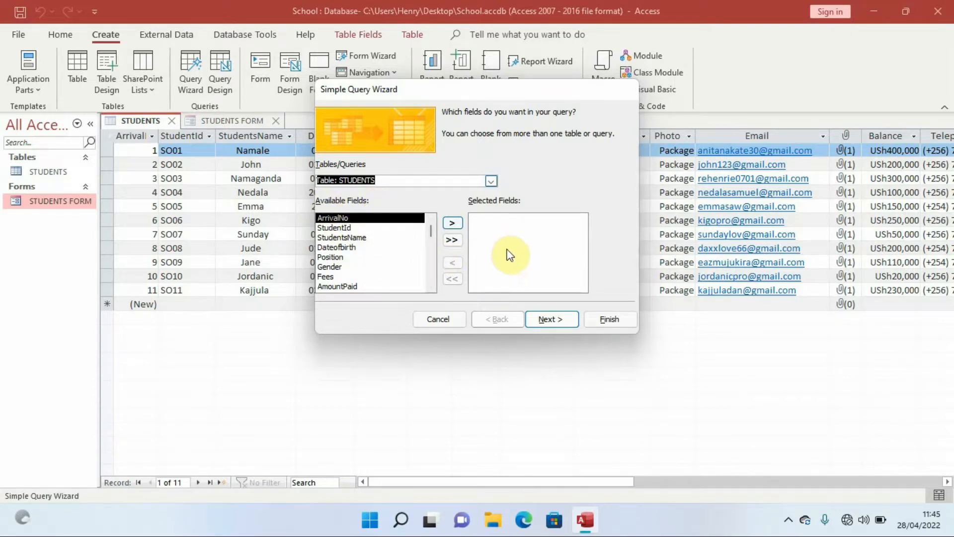
{"action": "left_click", "coordinate": [452, 223]}
{"action": "left_click", "coordinate": [453, 225]}
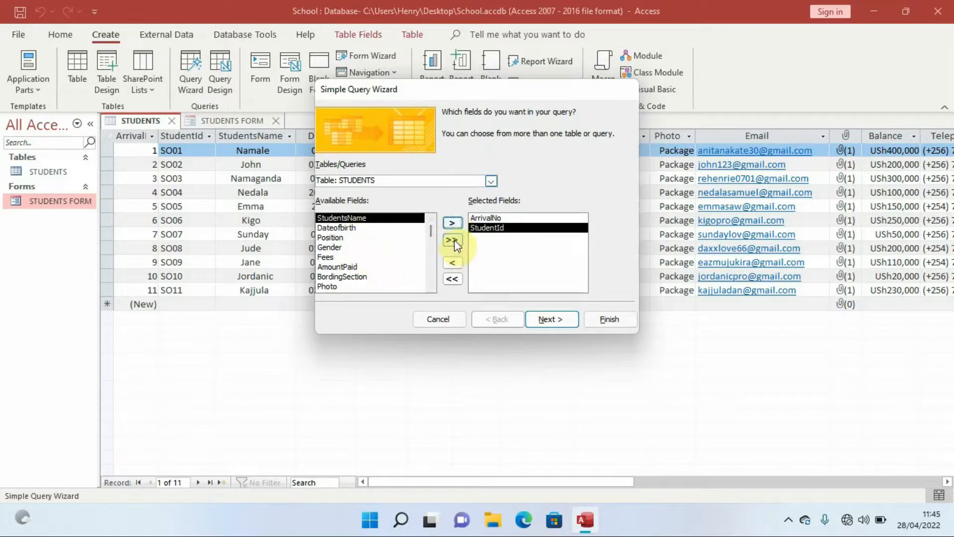
{"action": "left_click", "coordinate": [453, 240]}
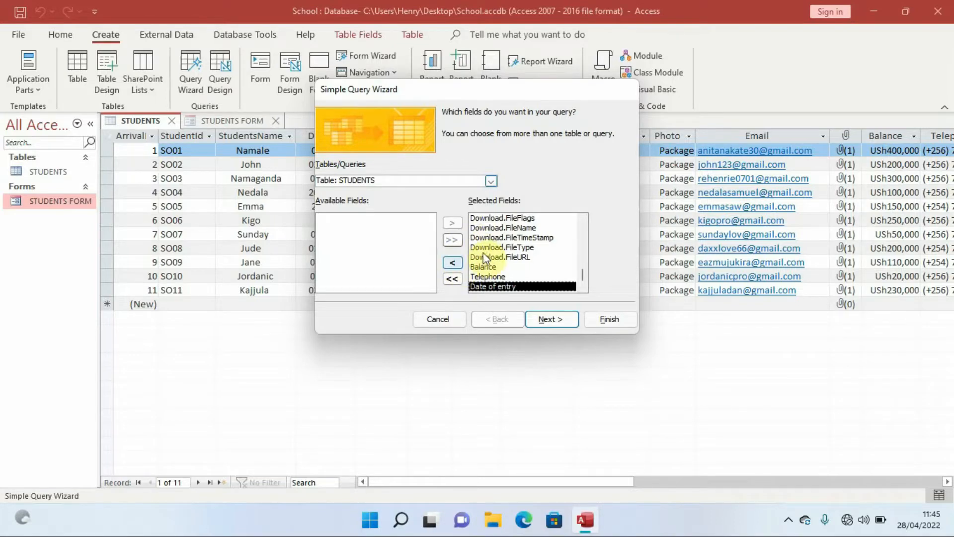
{"action": "left_click", "coordinate": [453, 264]}
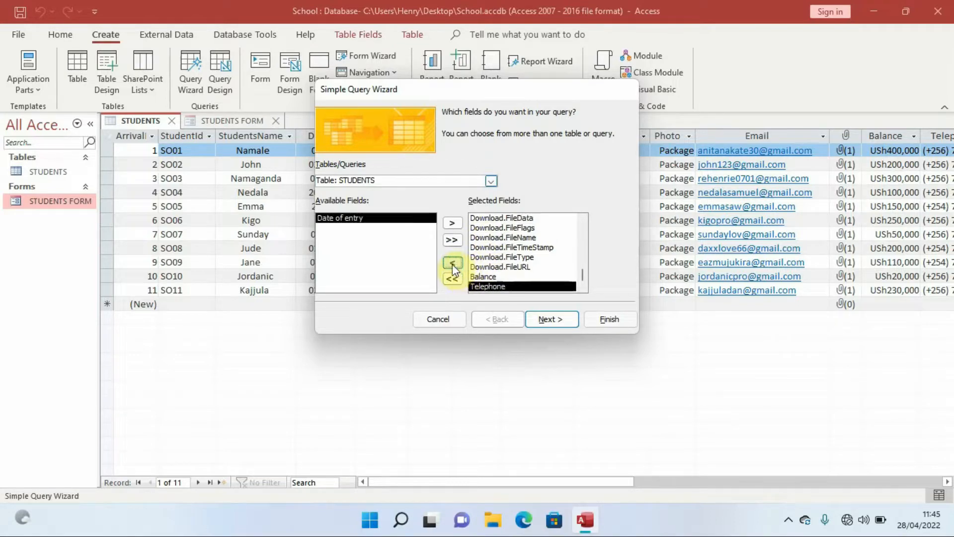
{"action": "left_click", "coordinate": [453, 265]}
{"action": "left_click", "coordinate": [453, 264]}
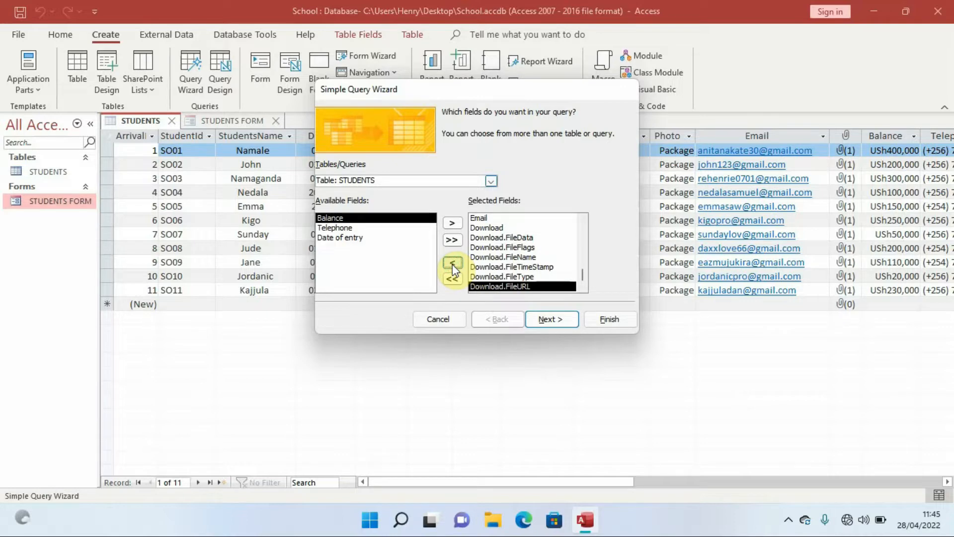
{"action": "left_click", "coordinate": [454, 281]}
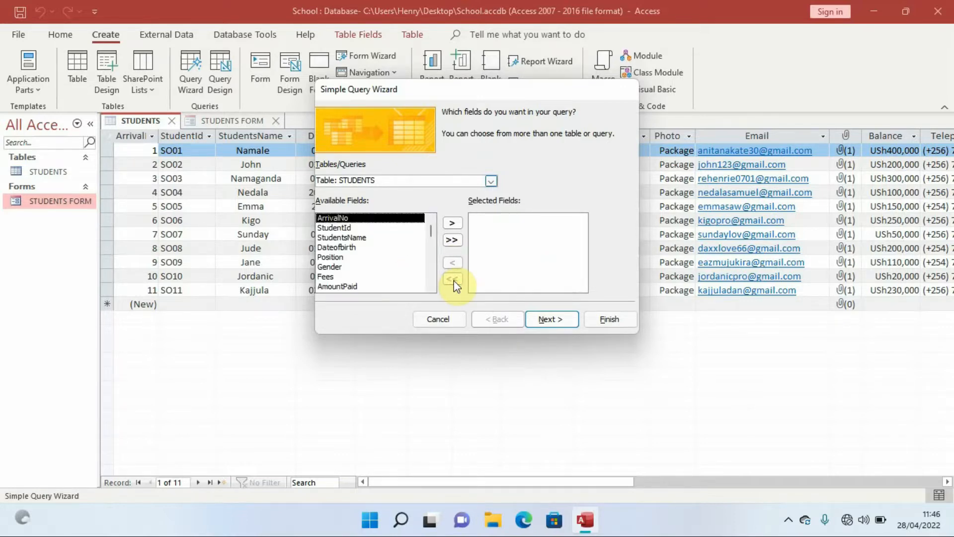
Step: Add ArrivalNo, StudentId, StudentsName, Dateofbirth, Position, Gender, Fees and AmountPaid to the query's selected fields
{"action": "left_click", "coordinate": [452, 223]}
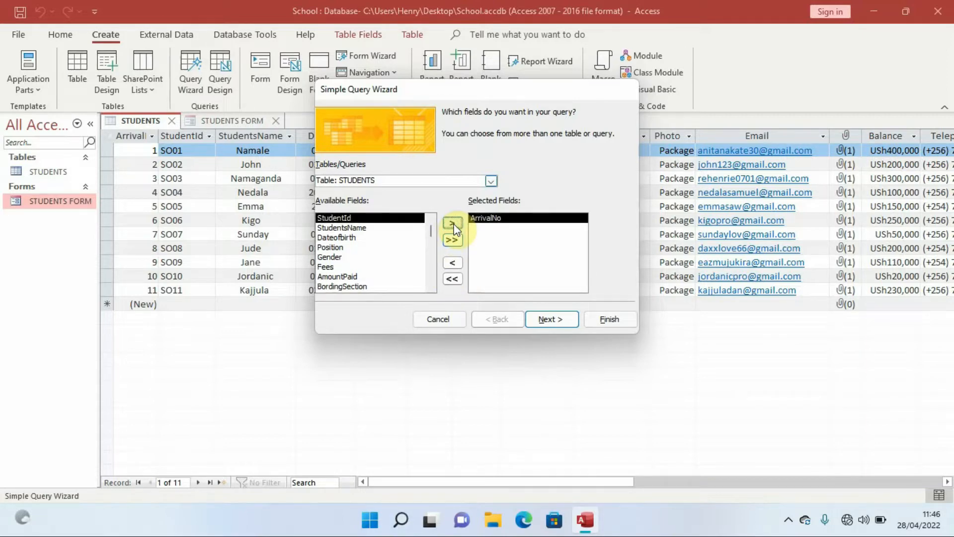
{"action": "left_click", "coordinate": [453, 223]}
{"action": "left_click", "coordinate": [452, 223]}
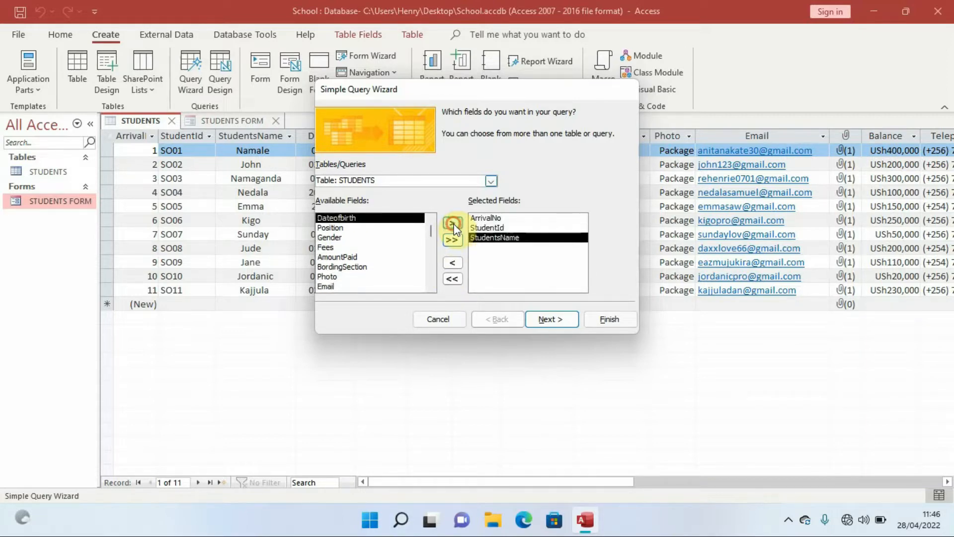
{"action": "left_click", "coordinate": [453, 224]}
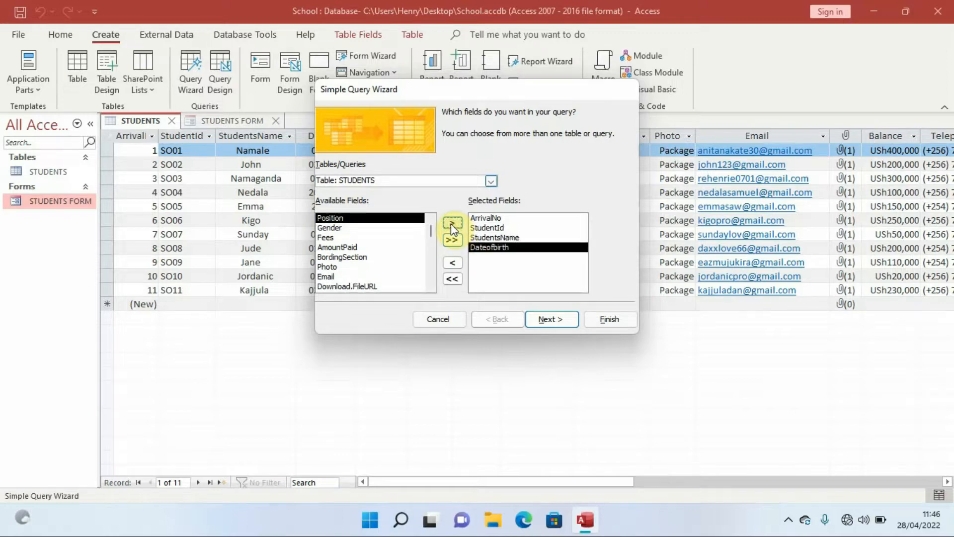
{"action": "left_click", "coordinate": [452, 224]}
{"action": "left_click", "coordinate": [452, 224]}
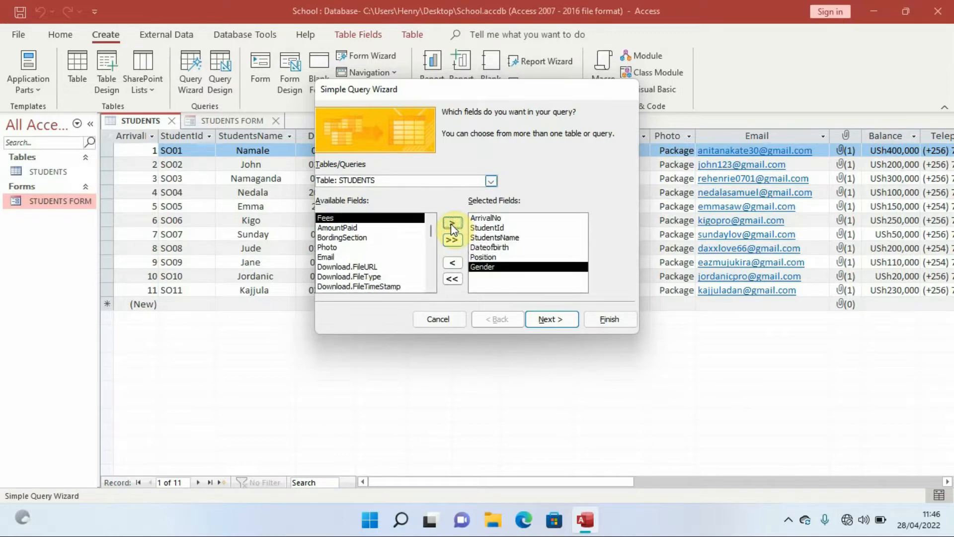
{"action": "left_click", "coordinate": [452, 224]}
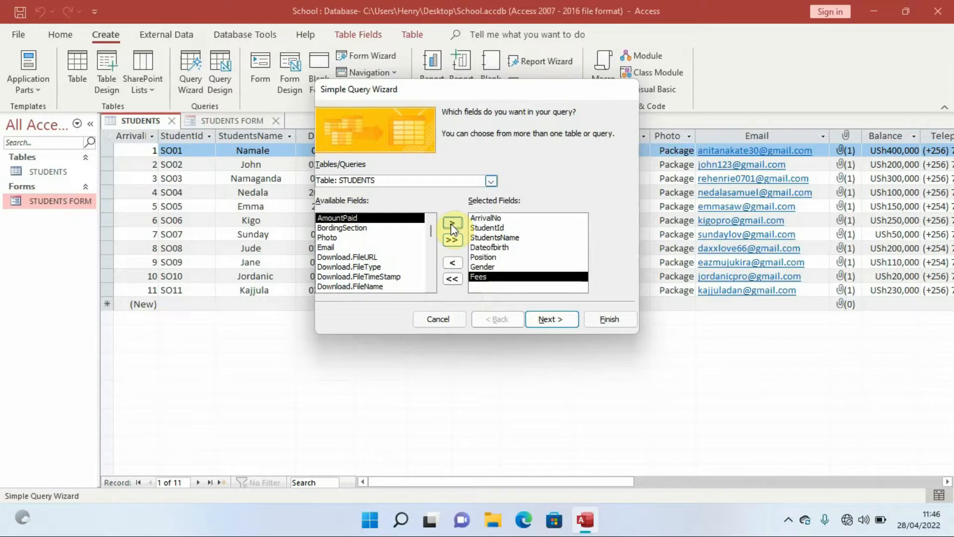
{"action": "left_click", "coordinate": [452, 225]}
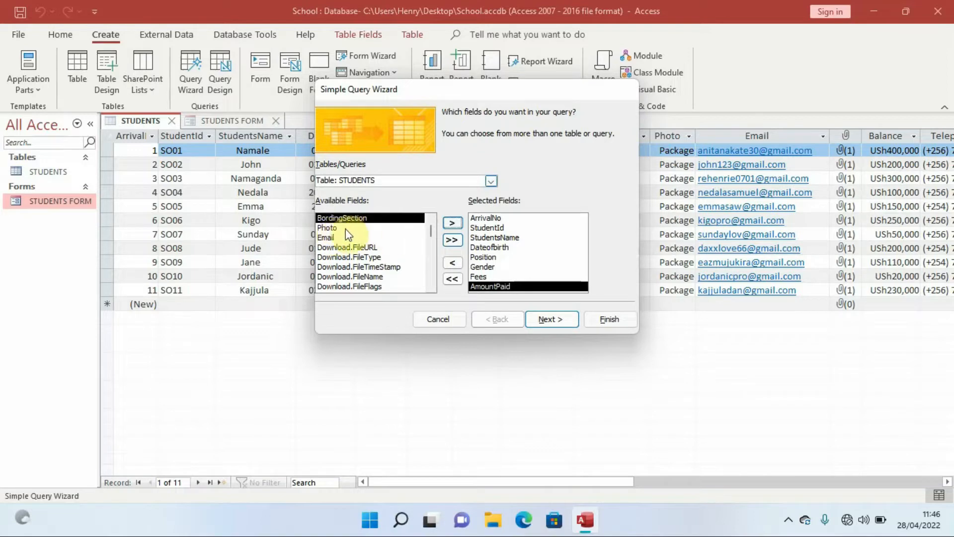
Step: Add the Photo, Email, Balance, Telephone and Date of entry fields to the query, leaving out BordingSection and the Download fields
{"action": "left_click", "coordinate": [329, 228]}
{"action": "left_click", "coordinate": [450, 224]}
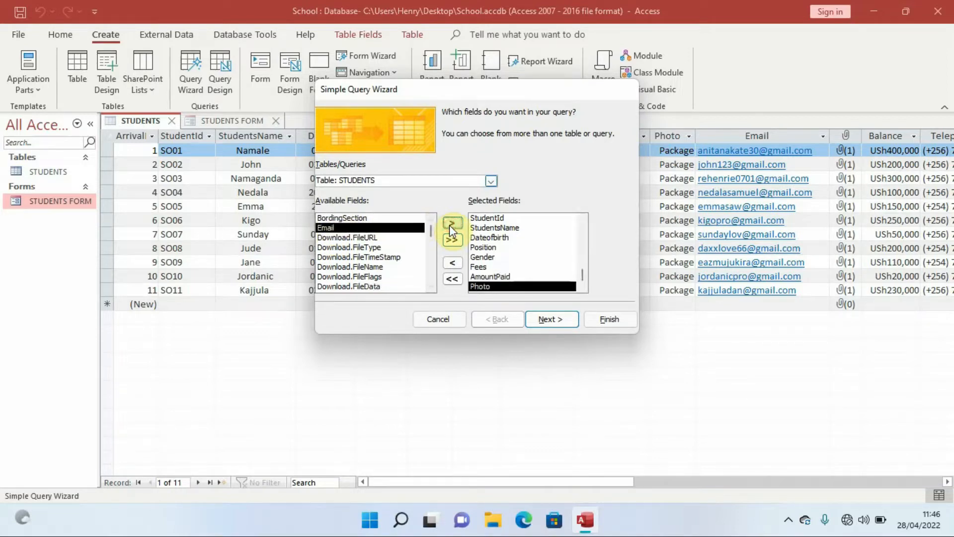
{"action": "left_click", "coordinate": [451, 224]}
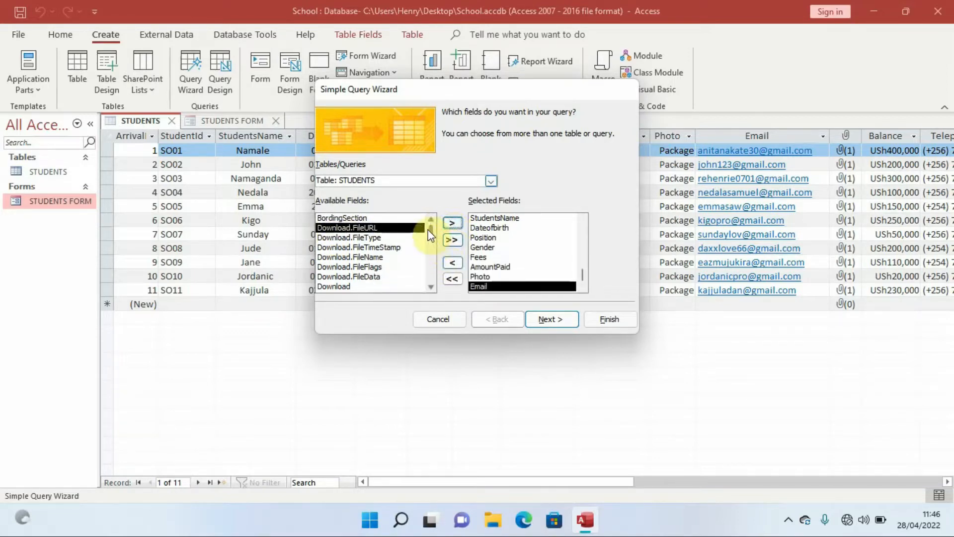
{"action": "left_click_drag", "start_coordinate": [432, 232], "coordinate": [431, 242]}
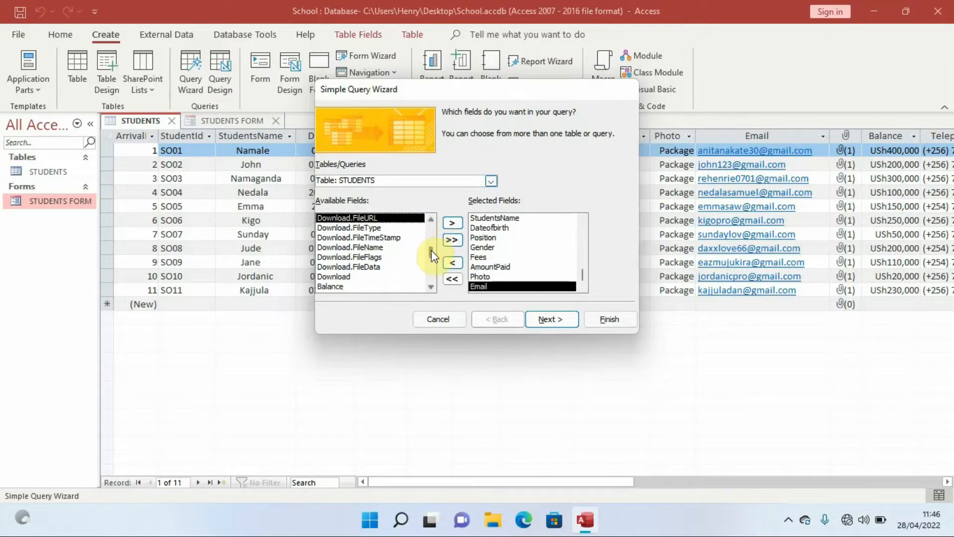
{"action": "left_click", "coordinate": [348, 286]}
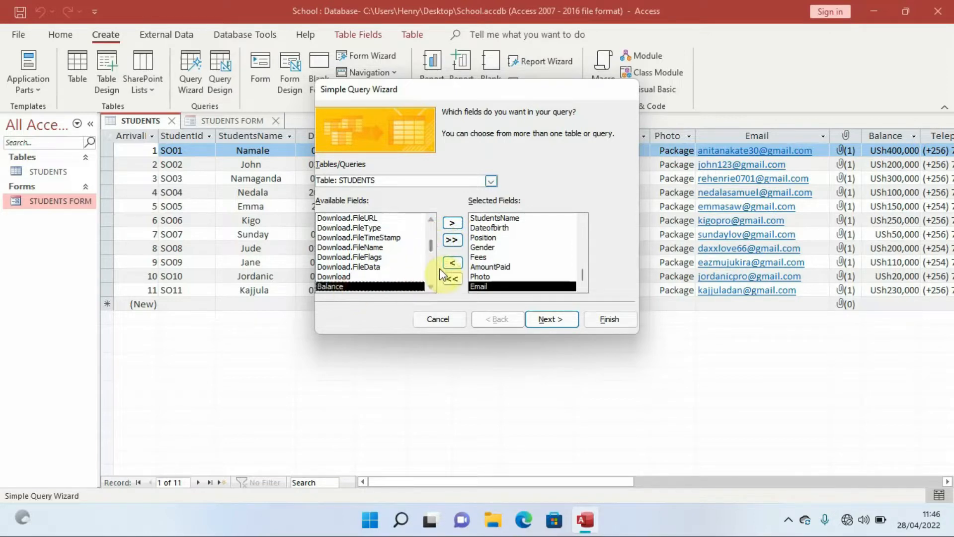
{"action": "left_click", "coordinate": [453, 225]}
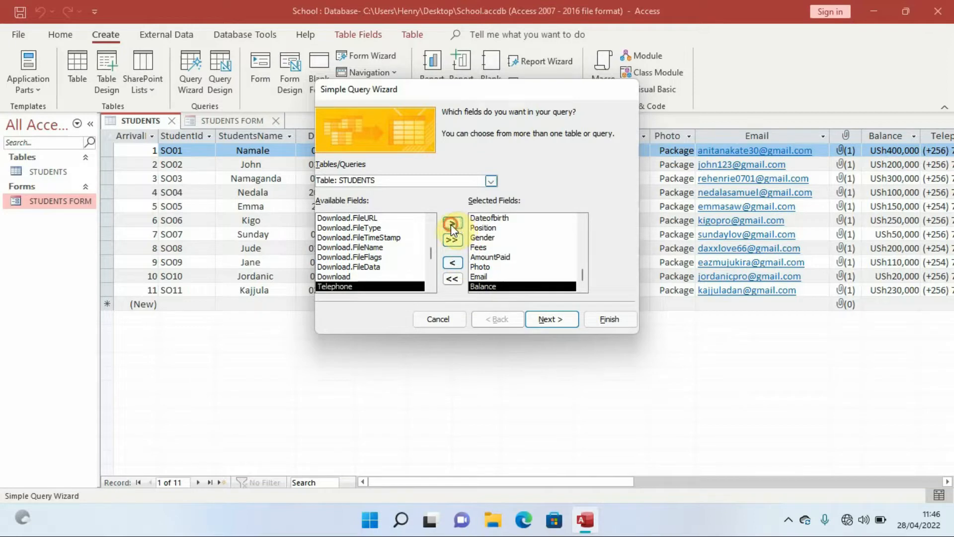
{"action": "left_click", "coordinate": [451, 225]}
{"action": "left_click", "coordinate": [450, 225]}
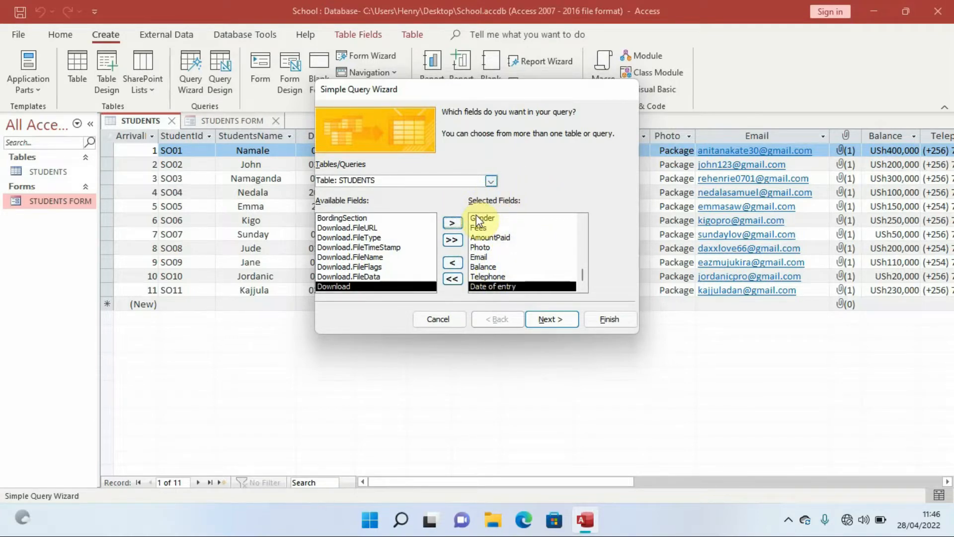
Step: Title the detail query "Names Starting with N" and finish the wizard with the option to modify the query design
{"action": "left_click", "coordinate": [555, 320]}
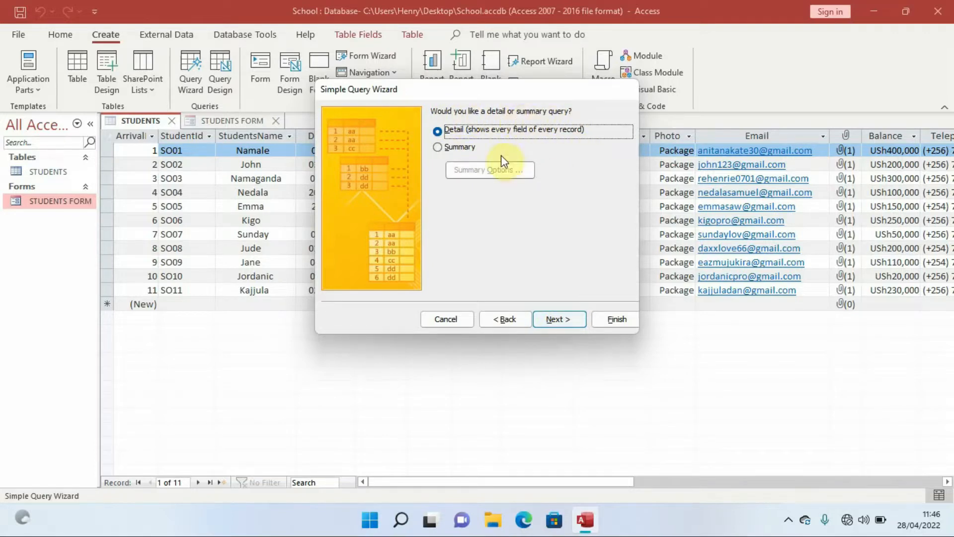
{"action": "left_click", "coordinate": [562, 319]}
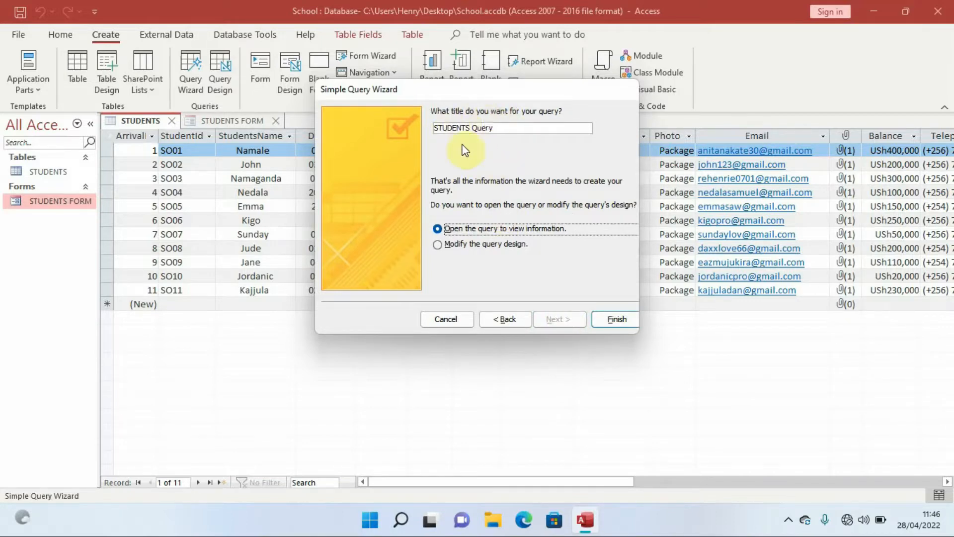
{"action": "left_click", "coordinate": [505, 127]}
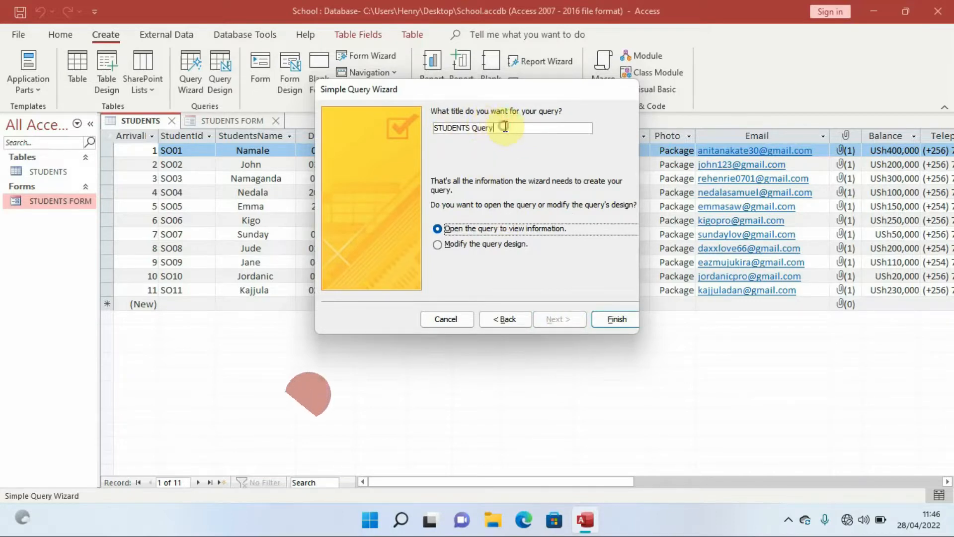
{"action": "left_click_drag", "start_coordinate": [505, 127], "coordinate": [429, 128]}
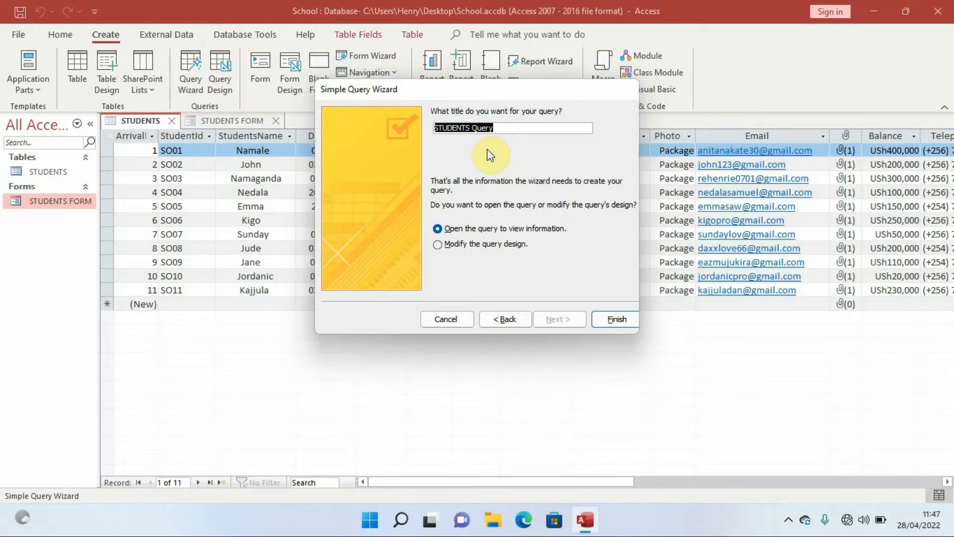
{"action": "type", "text": "S"}
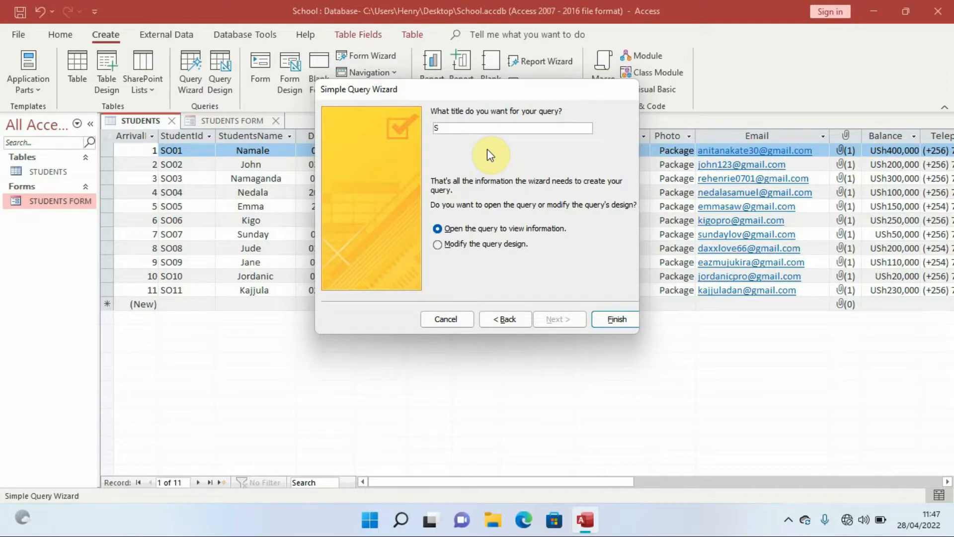
{"action": "type", "text": "tarting with"}
{"action": "key", "text": "Caps_Lock"}
{"action": "key", "text": "Caps_Lock"}
{"action": "left_click", "coordinate": [435, 129]}
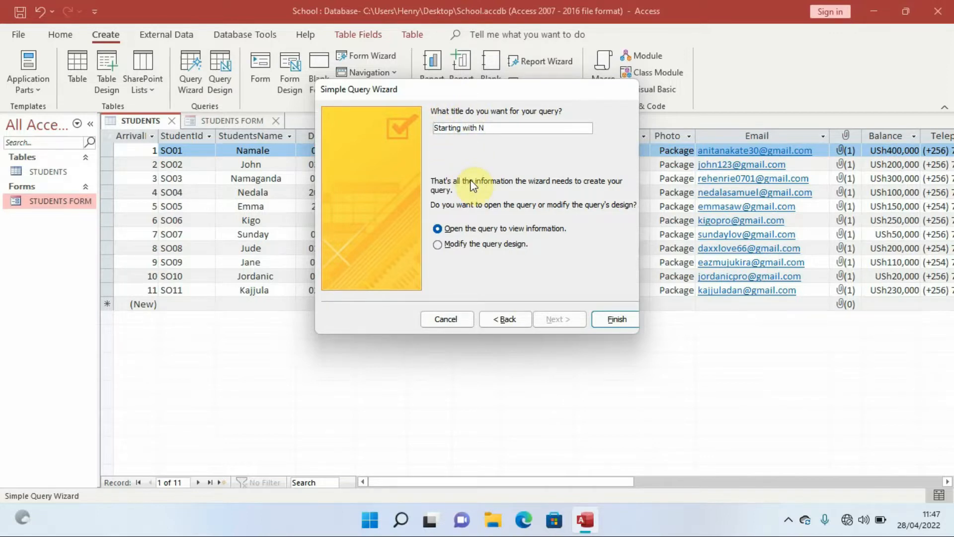
{"action": "key", "text": "Caps_Lock"}
{"action": "type", "text": "N"}
{"action": "key", "text": "Caps_Lock"}
{"action": "type", "text": "ames"}
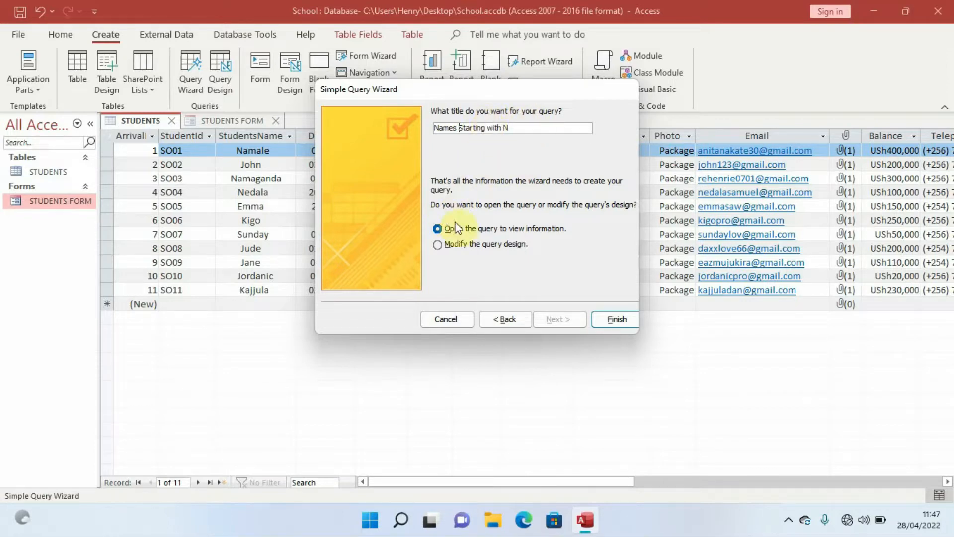
{"action": "left_click", "coordinate": [437, 246]}
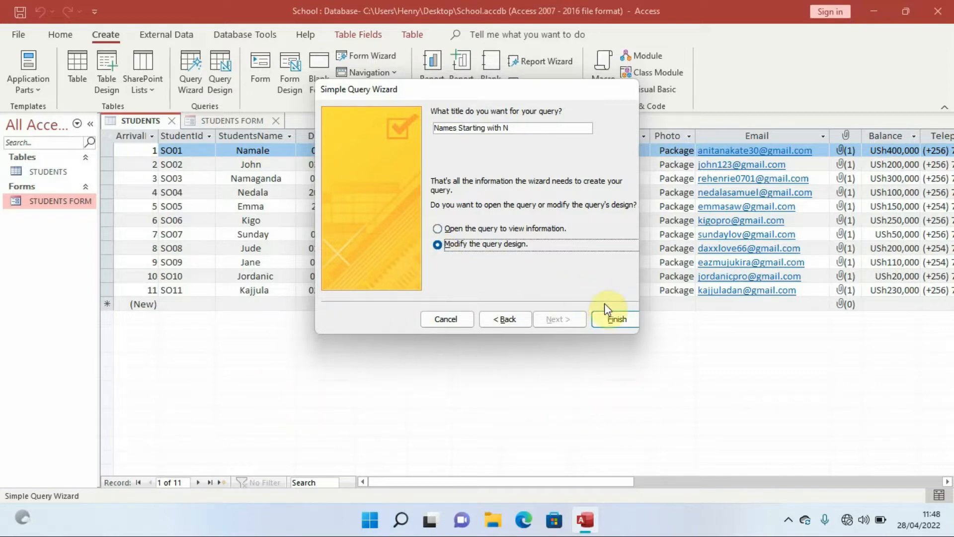
{"action": "left_click", "coordinate": [617, 321]}
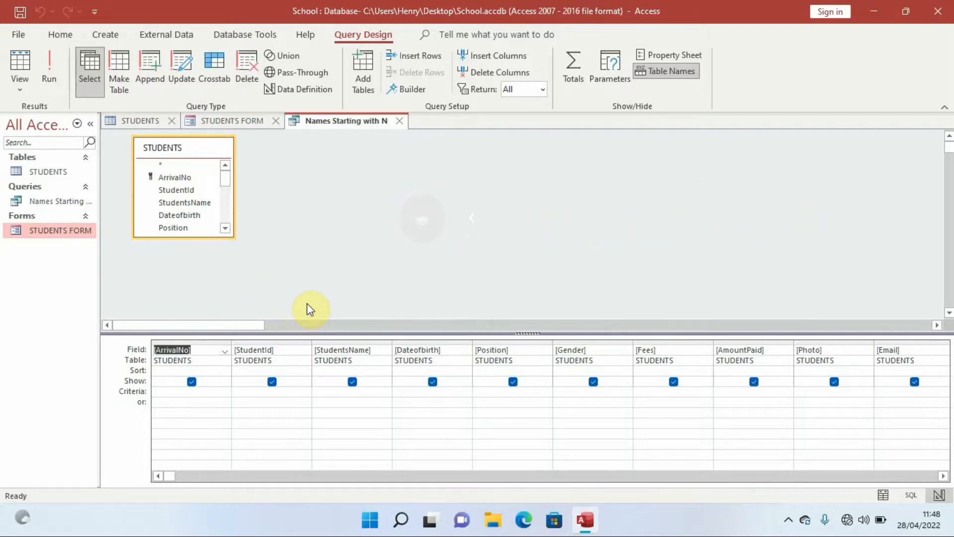
Step: Enter the criterion like"N*" for the StudentsName field in the Names Starting with N query design
{"action": "left_click", "coordinate": [141, 120]}
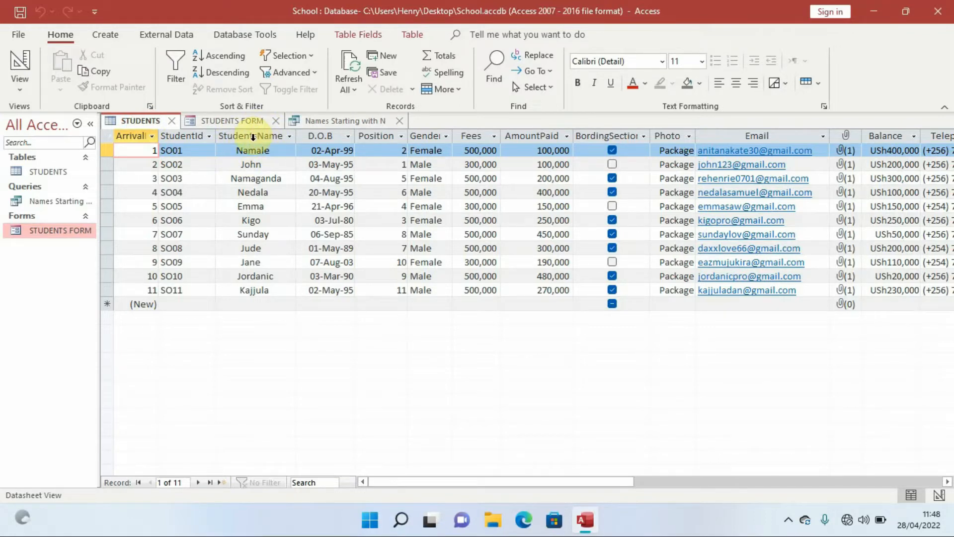
{"action": "left_click", "coordinate": [347, 123]}
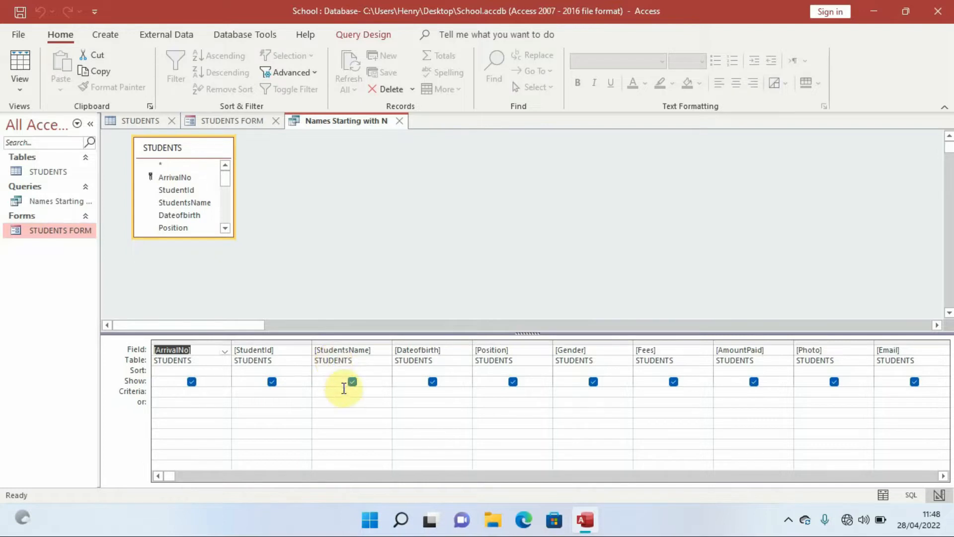
{"action": "left_click", "coordinate": [342, 391]}
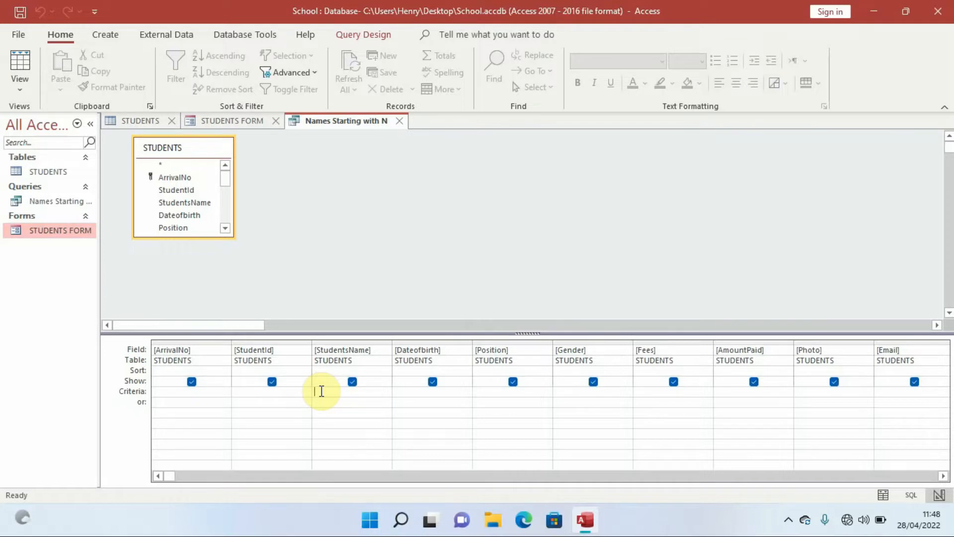
{"action": "type", "text": "like"}
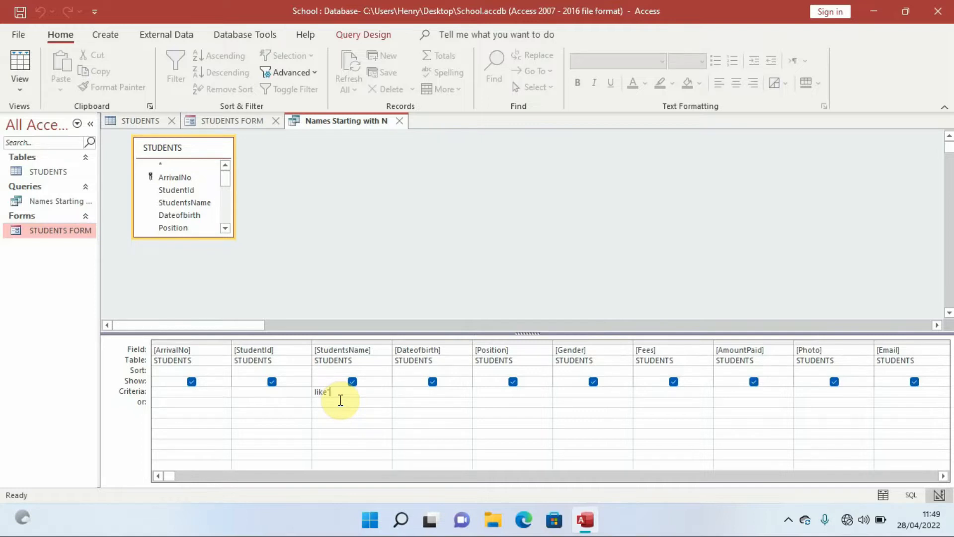
{"action": "key", "text": "Caps_Lock"}
{"action": "type", "text": "N"}
{"action": "key", "text": "Caps_Lock"}
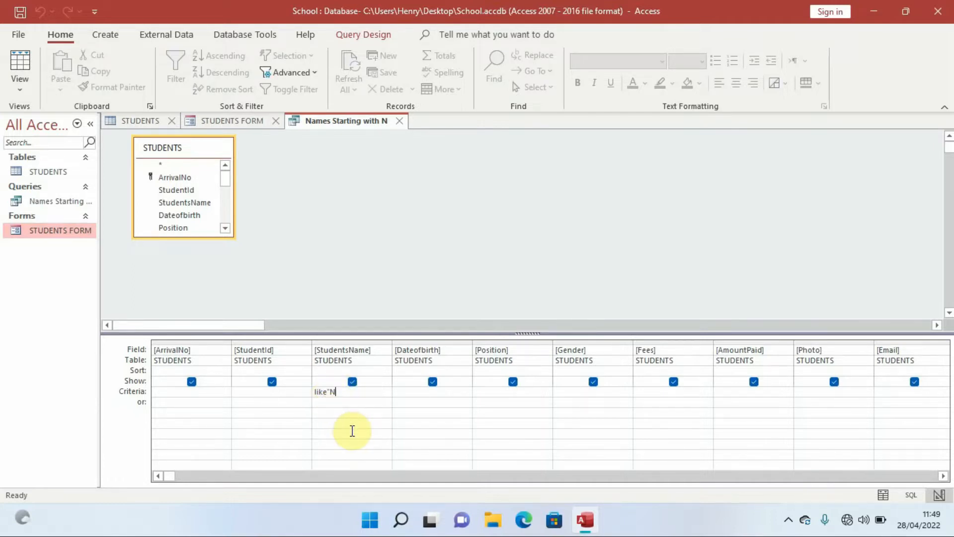
{"action": "type", "text": "*"}
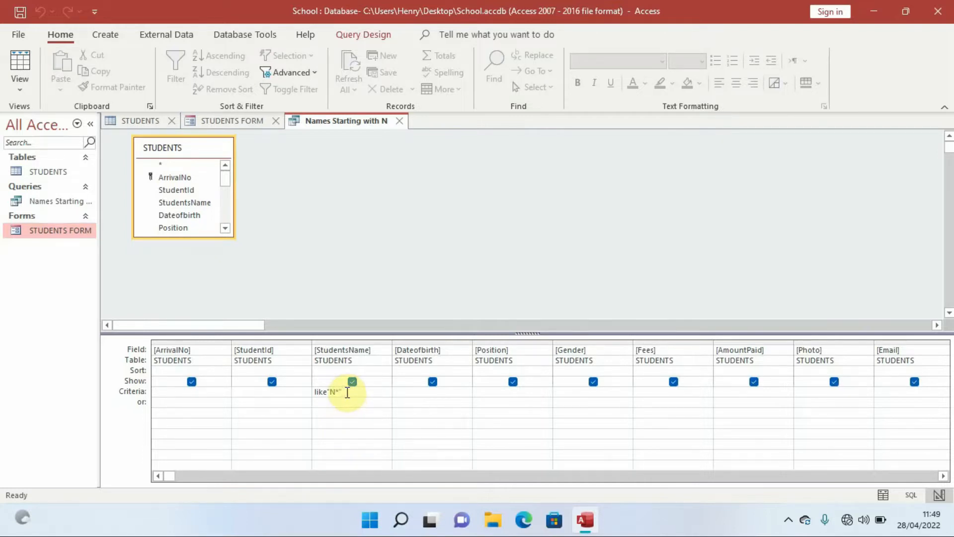
Step: Check the StudentsName criterion in a widened Zoom box, accept it and run the query
{"action": "right_click", "coordinate": [347, 392]}
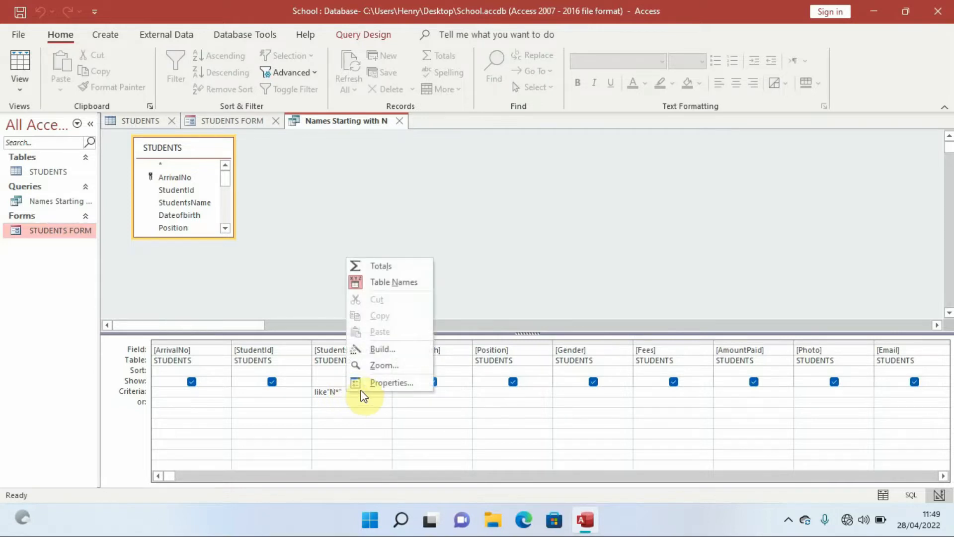
{"action": "left_click", "coordinate": [384, 367]}
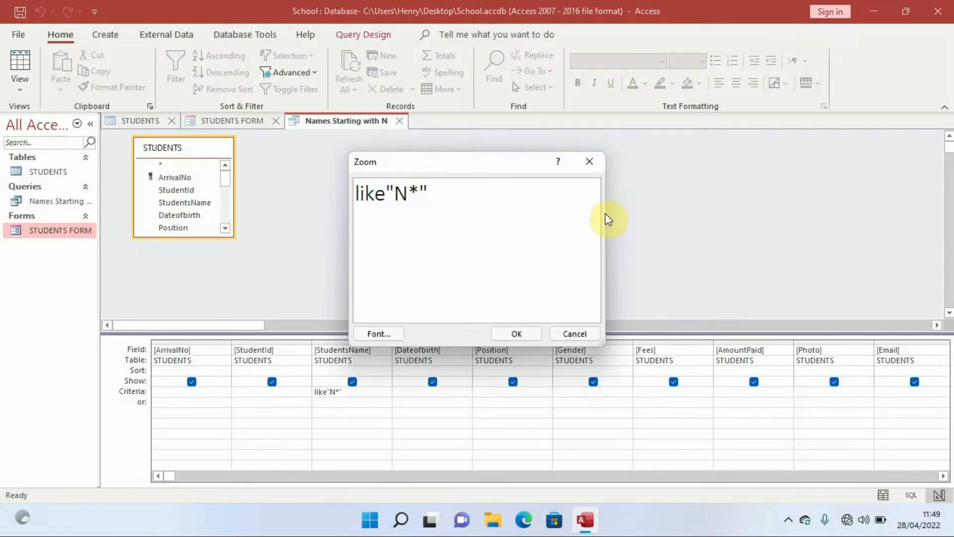
{"action": "left_click_drag", "start_coordinate": [607, 213], "coordinate": [686, 219]}
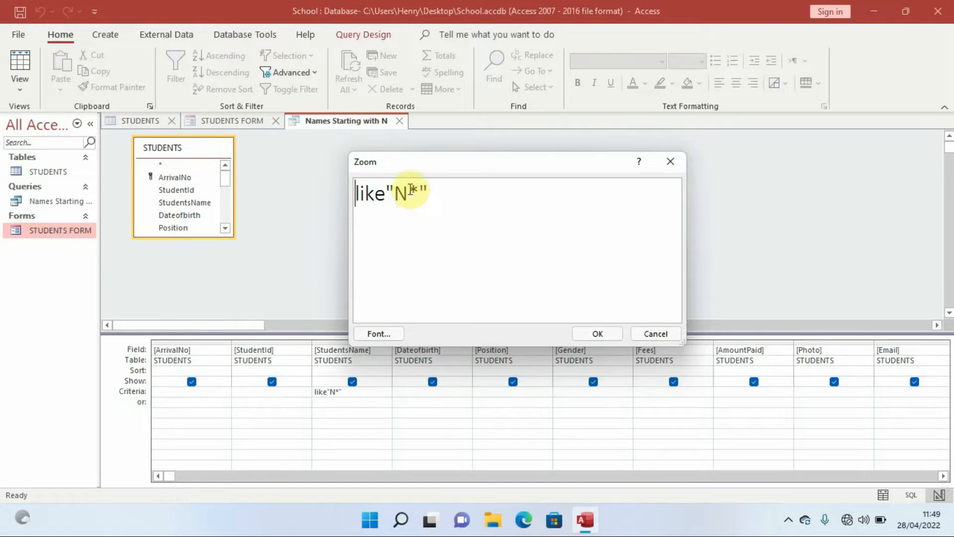
{"action": "left_click_drag", "start_coordinate": [408, 193], "coordinate": [418, 188]}
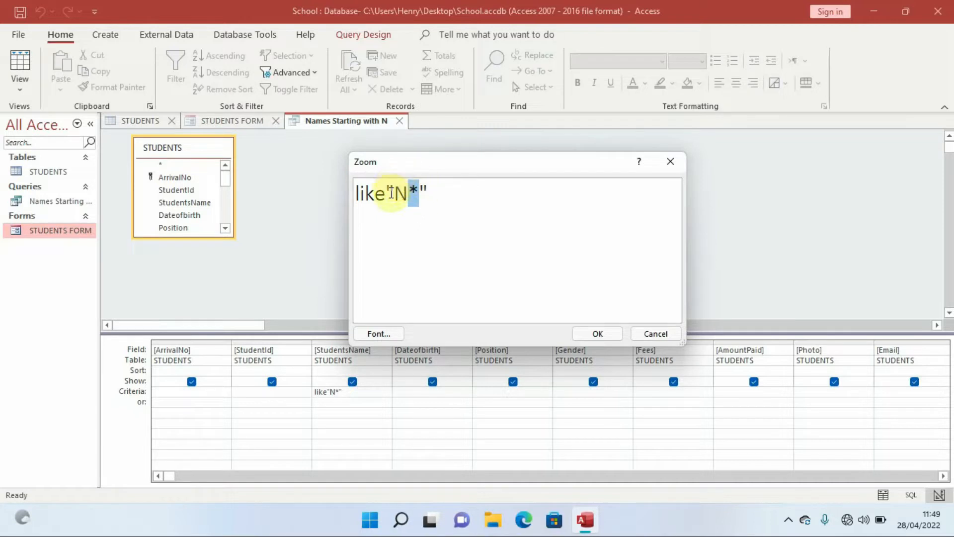
{"action": "left_click", "coordinate": [440, 213]}
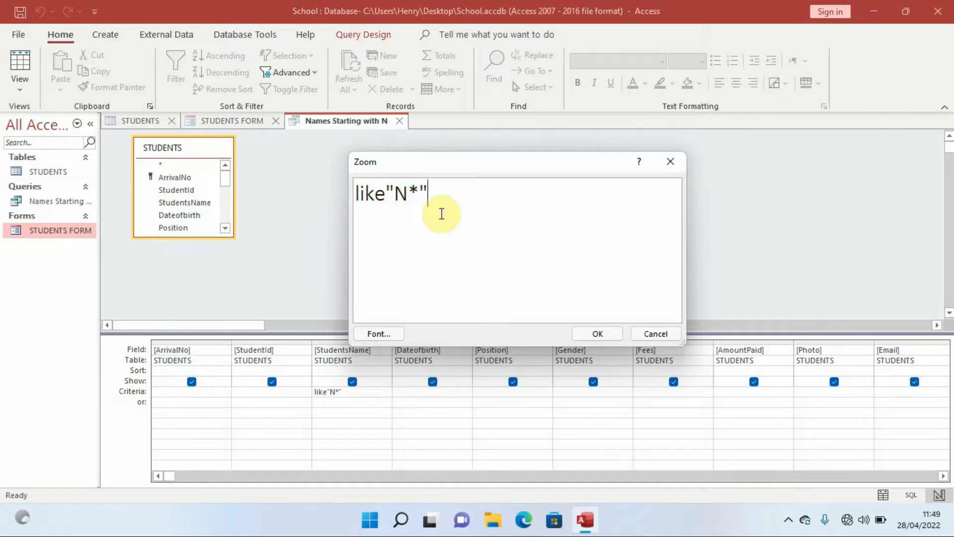
{"action": "left_click", "coordinate": [593, 332]}
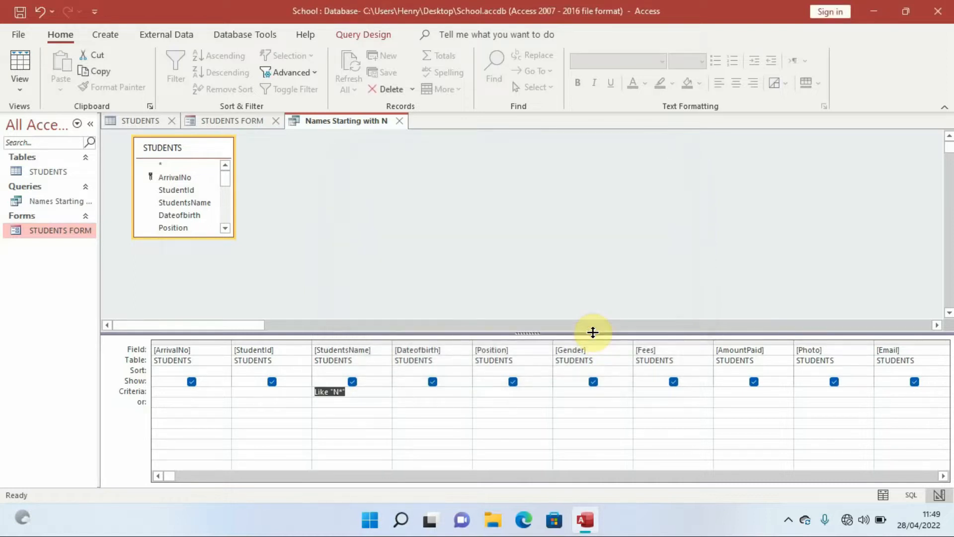
{"action": "left_click", "coordinate": [356, 35]}
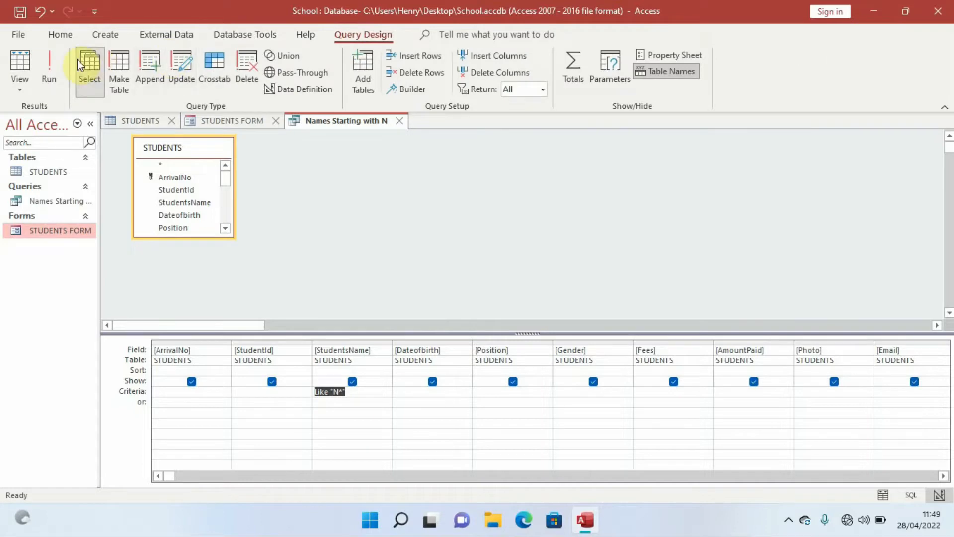
{"action": "left_click", "coordinate": [53, 64]}
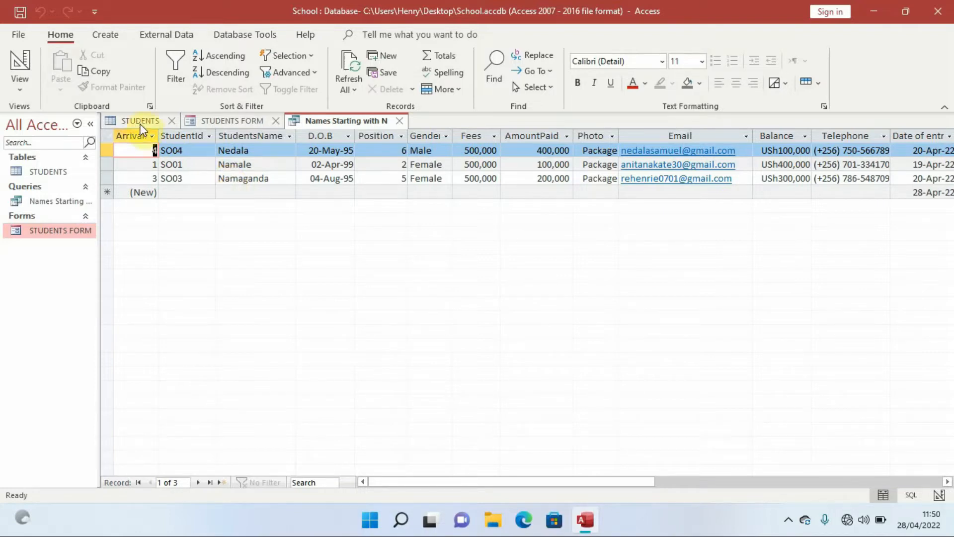
Step: Save the Names Starting with N query and start another Simple Query Wizard query with the STUDENTS table as its source
{"action": "left_click", "coordinate": [105, 35]}
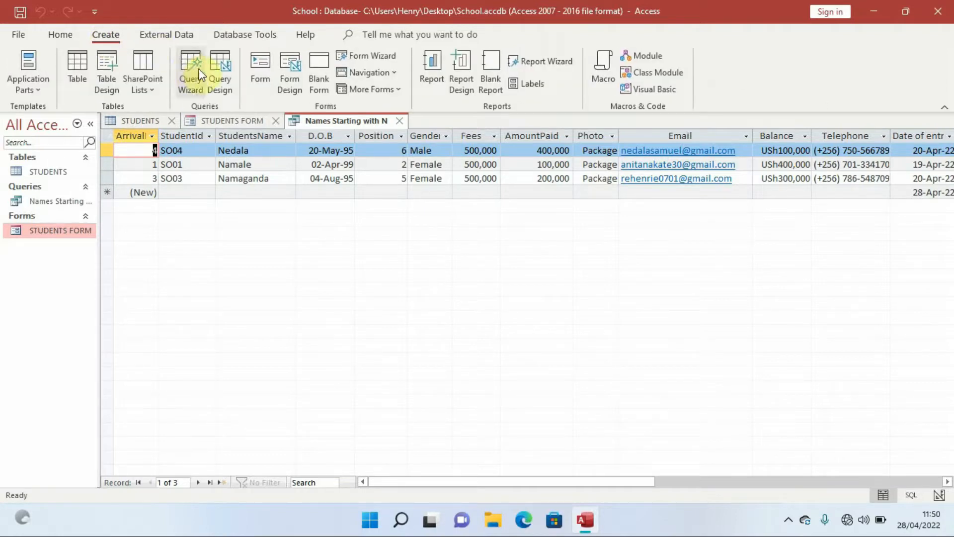
{"action": "left_click", "coordinate": [191, 79]}
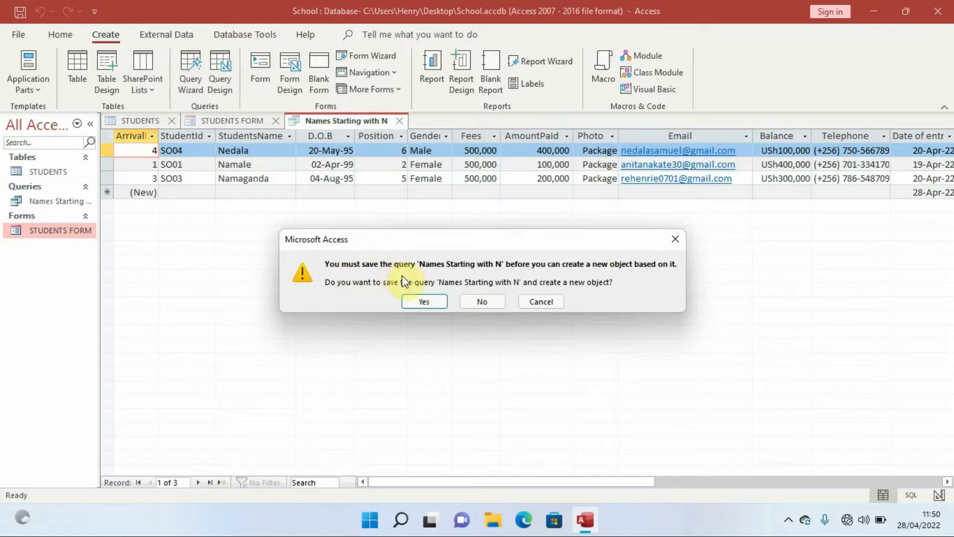
{"action": "left_click", "coordinate": [426, 301]}
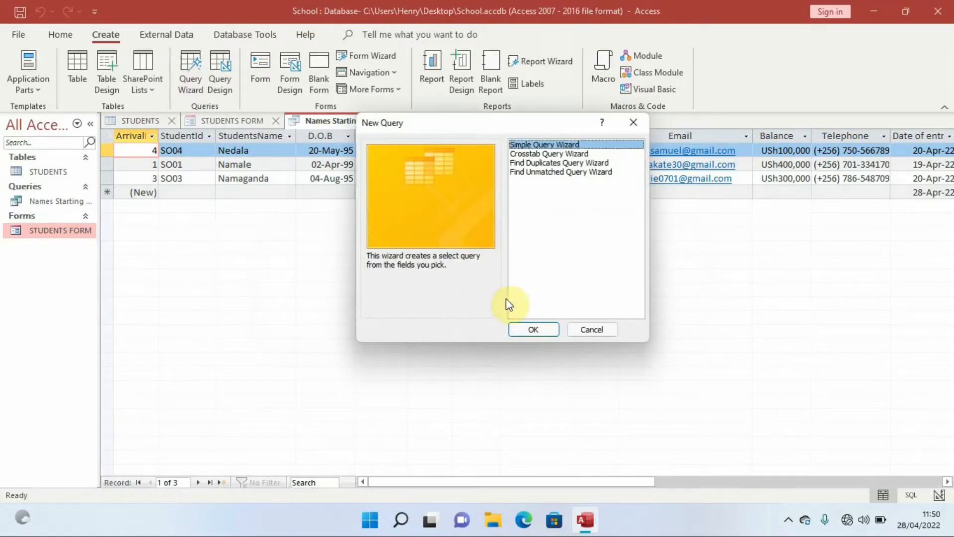
{"action": "left_click", "coordinate": [534, 331]}
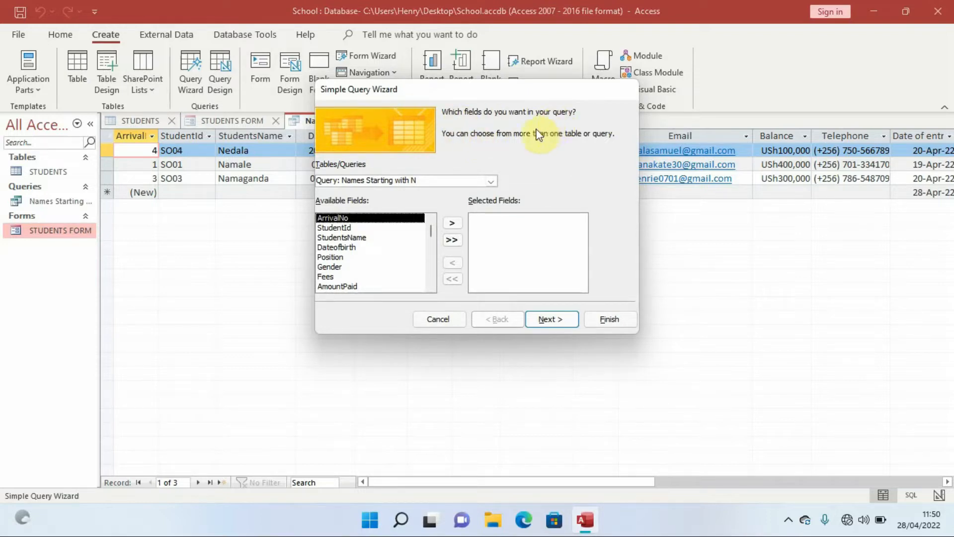
{"action": "left_click", "coordinate": [490, 182]}
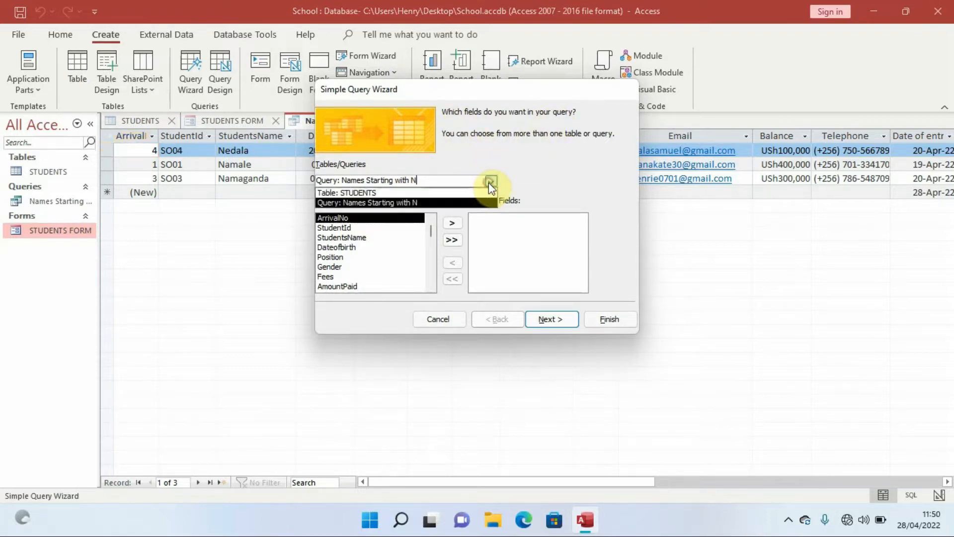
{"action": "left_click", "coordinate": [389, 194]}
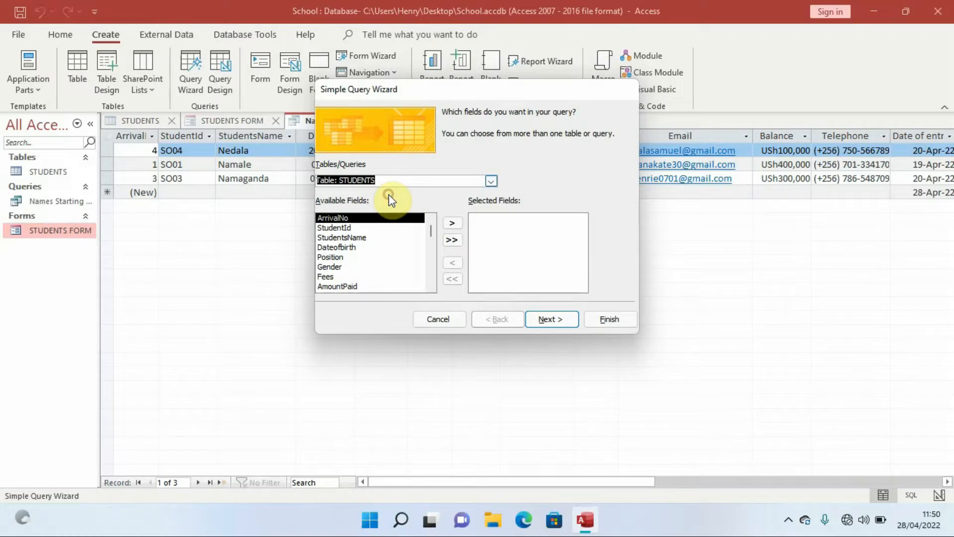
Step: Add ArrivalNo, StudentId, StudentsName, Dateofbirth, Position, Gender, Fees and AmountPaid to the second query's selected fields
{"action": "left_click", "coordinate": [452, 225]}
{"action": "left_click", "coordinate": [453, 224]}
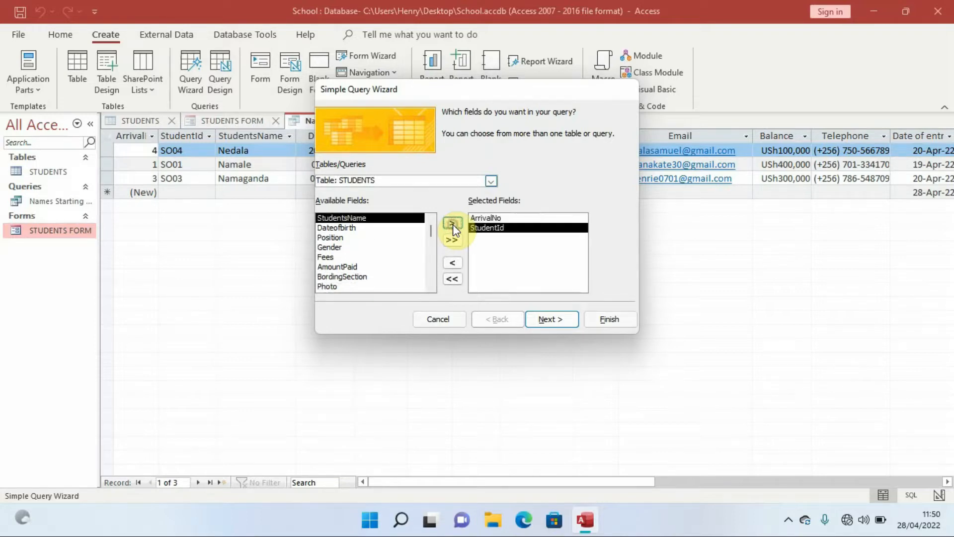
{"action": "left_click", "coordinate": [453, 225]}
{"action": "left_click", "coordinate": [453, 224]}
{"action": "left_click", "coordinate": [453, 225]}
{"action": "left_click", "coordinate": [453, 224]}
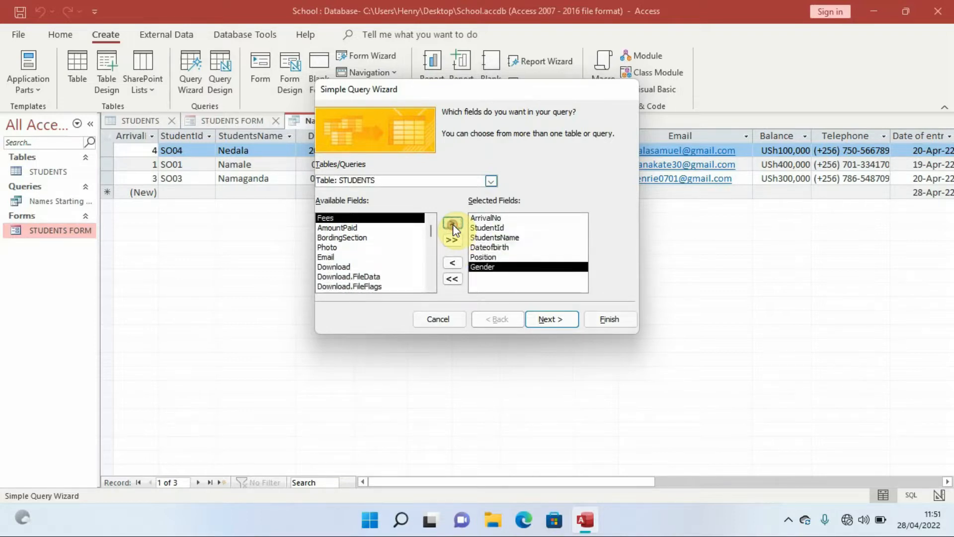
{"action": "left_click", "coordinate": [453, 225]}
{"action": "left_click", "coordinate": [452, 224]}
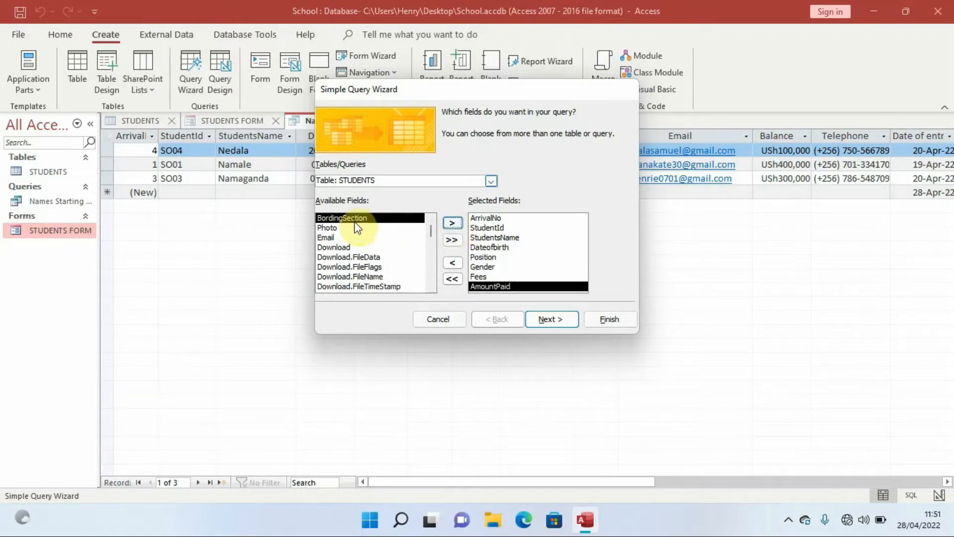
Step: Add Photo, Email, Balance, Telephone and Date of entry to the second query, skipping BordingSection and the Download fields
{"action": "left_click", "coordinate": [328, 227]}
{"action": "left_click", "coordinate": [452, 223]}
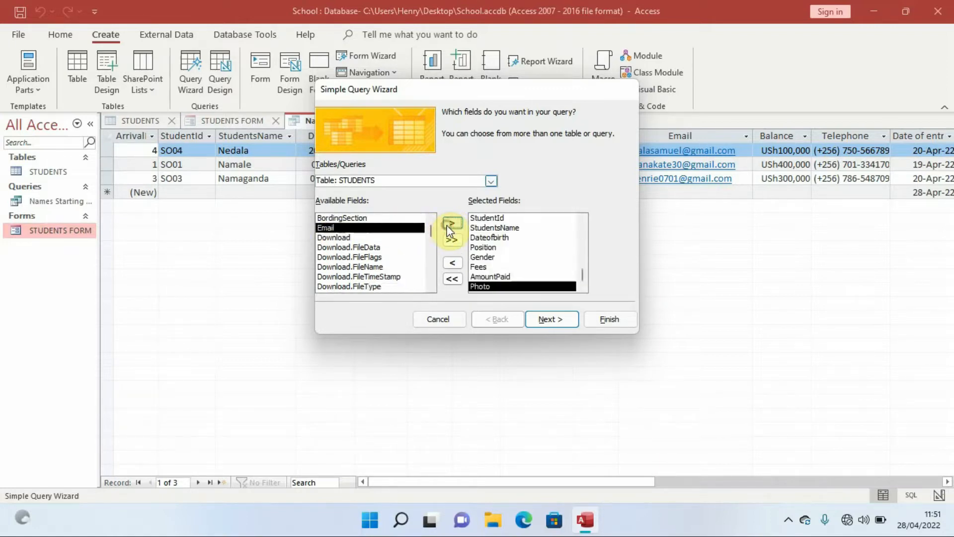
{"action": "left_click", "coordinate": [449, 225]}
{"action": "left_click_drag", "start_coordinate": [431, 235], "coordinate": [430, 272]}
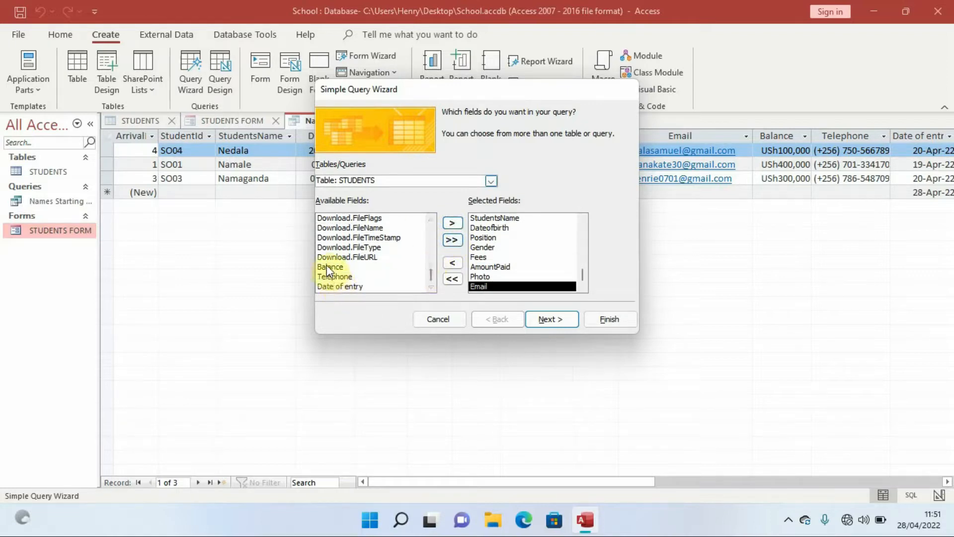
{"action": "left_click", "coordinate": [412, 269]}
{"action": "left_click", "coordinate": [451, 223]}
{"action": "left_click", "coordinate": [450, 225]}
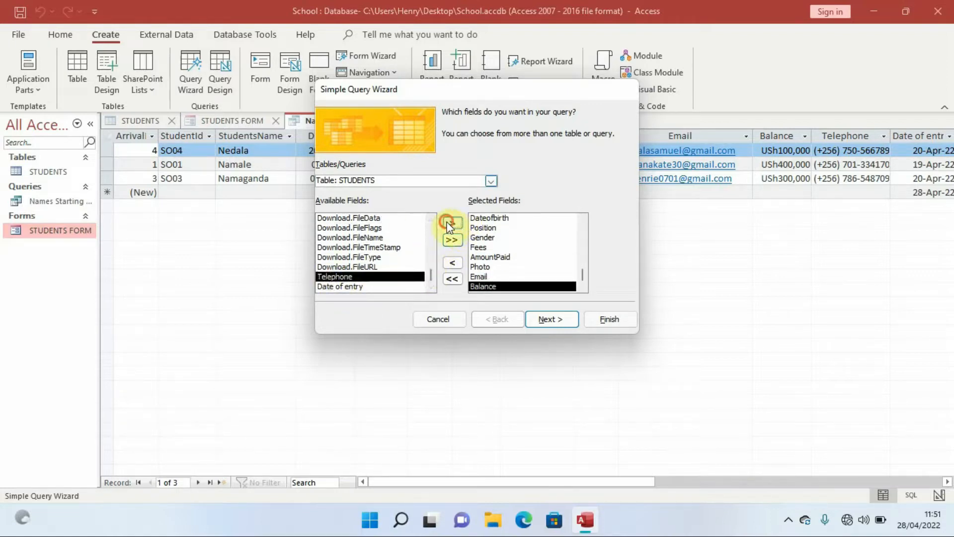
{"action": "left_click", "coordinate": [451, 225]}
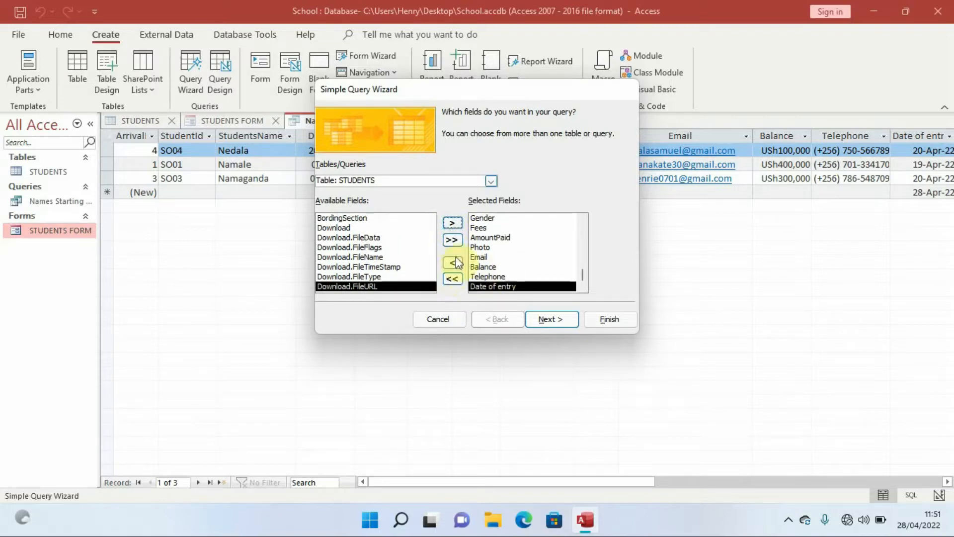
Step: Keep the query as a detail query, title it "Names ending with letter e" and finish with the option to modify the query design
{"action": "left_click", "coordinate": [554, 318]}
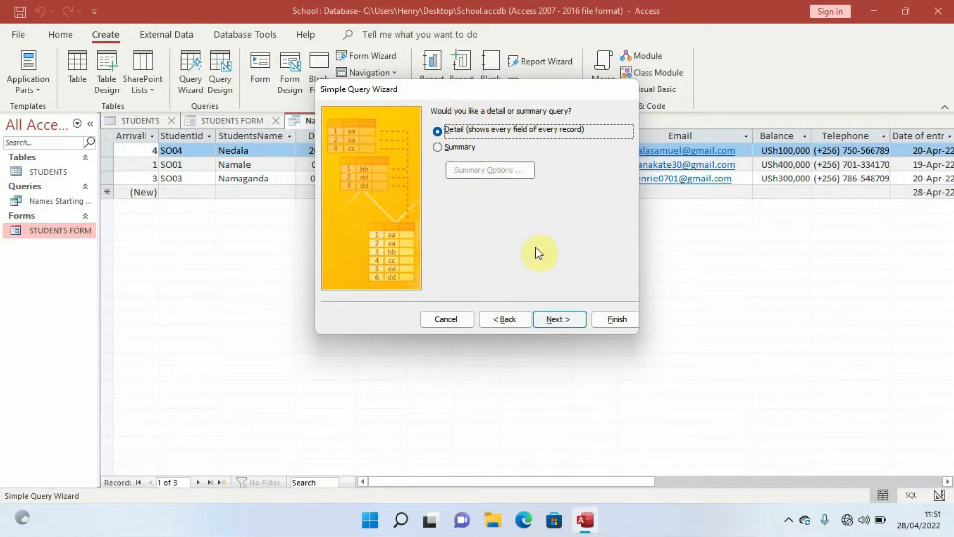
{"action": "left_click", "coordinate": [566, 321]}
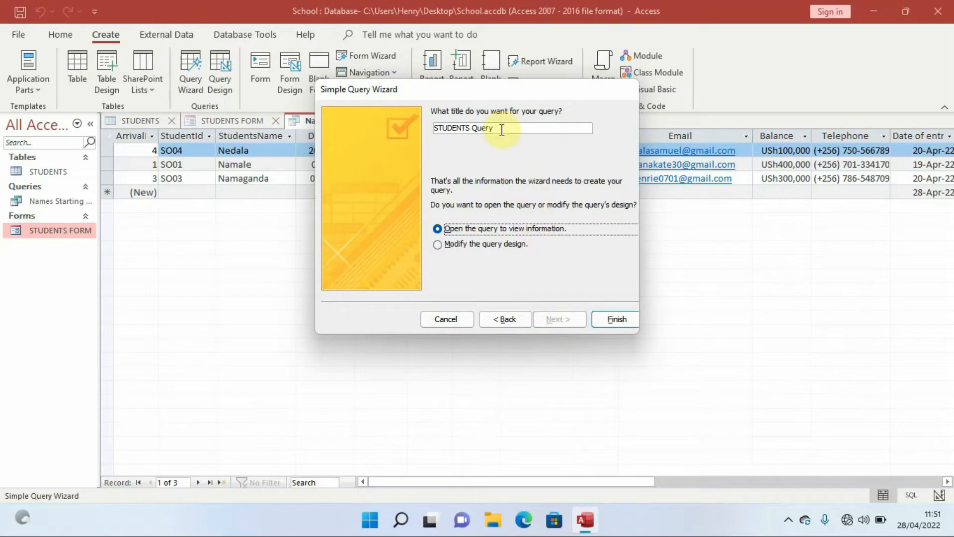
{"action": "left_click_drag", "start_coordinate": [500, 128], "coordinate": [411, 127]}
{"action": "key", "text": "Caps_Lock"}
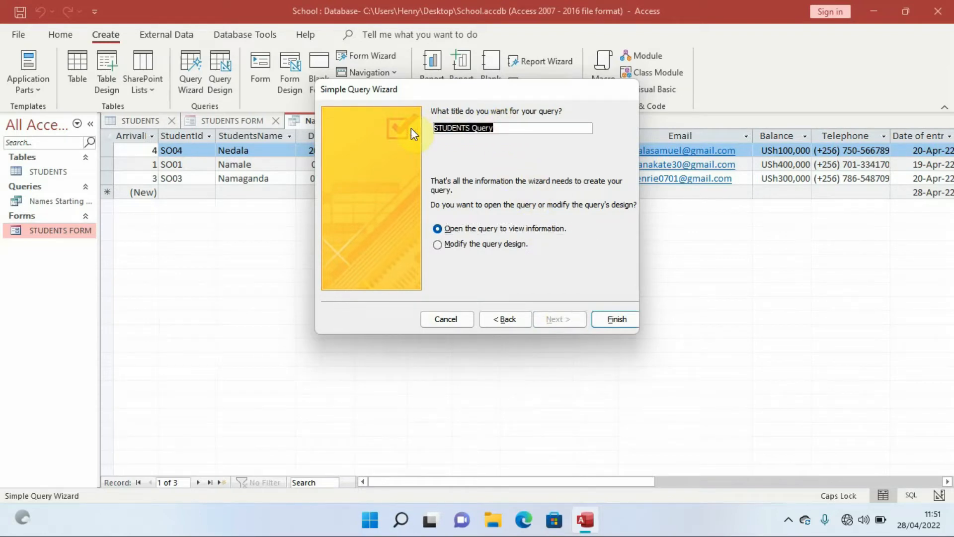
{"action": "type", "text": "N"}
{"action": "key", "text": "Caps_Lock"}
{"action": "type", "text": "ames "}
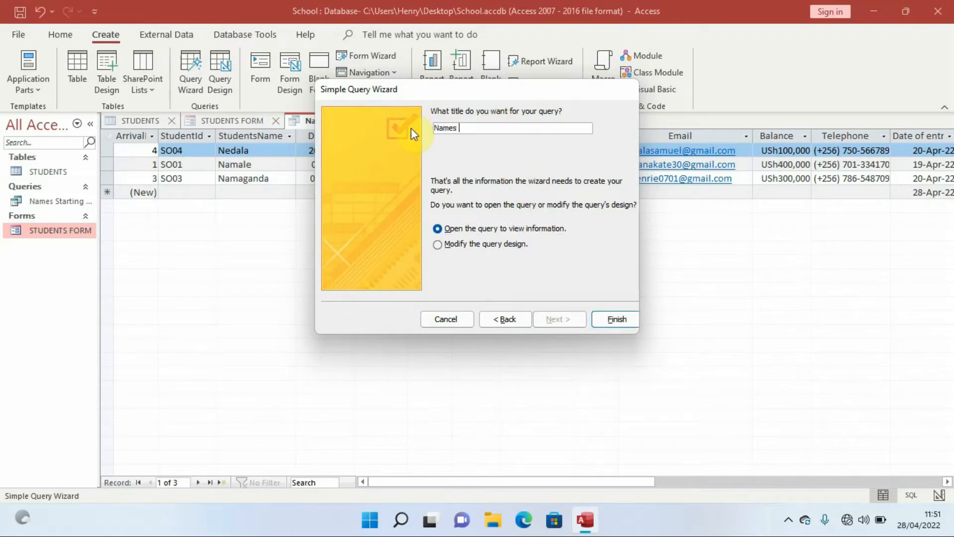
{"action": "type", "text": "ending with letter"}
{"action": "type", "text": "e"}
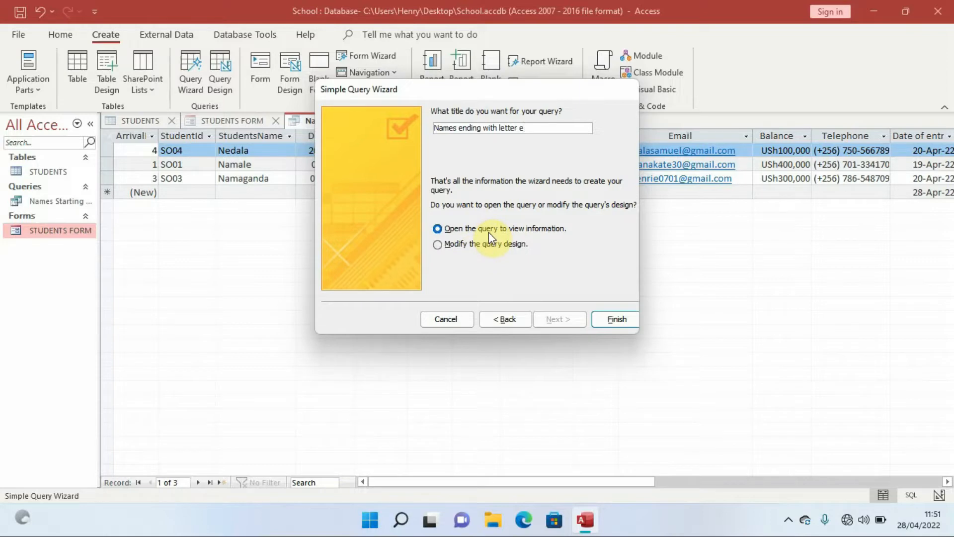
{"action": "left_click", "coordinate": [441, 243]}
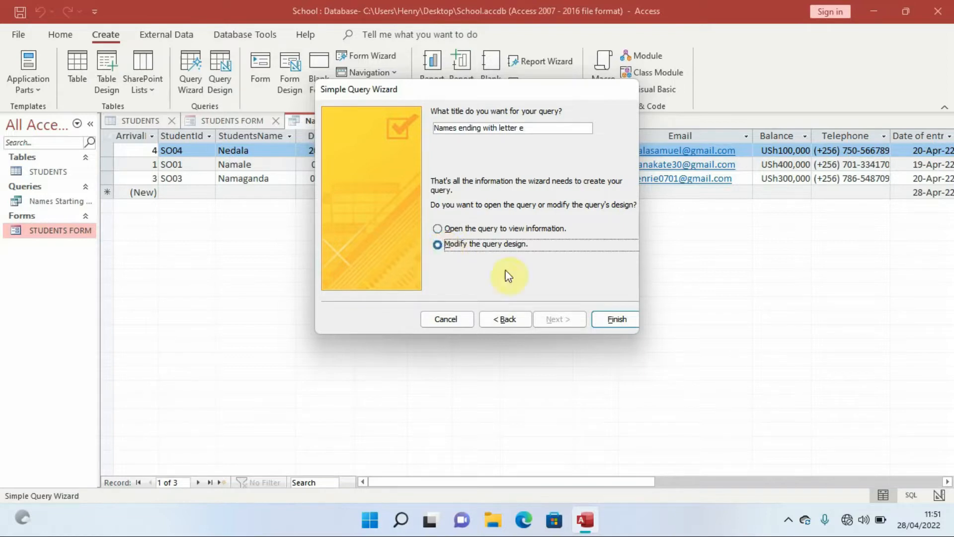
{"action": "left_click", "coordinate": [615, 322]}
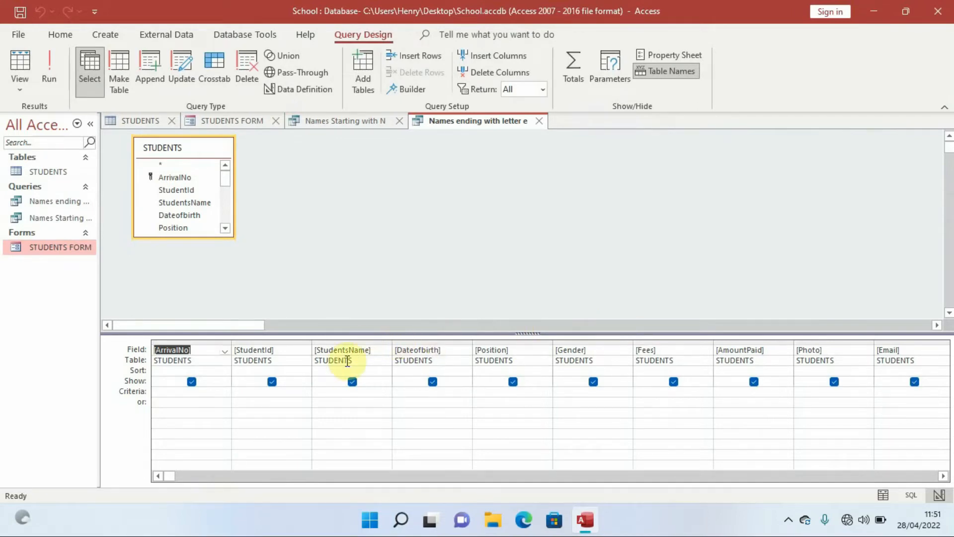
Step: Set the StudentsName criteria of the Names ending with letter e query to like"*e" and run the query
{"action": "left_click", "coordinate": [335, 392]}
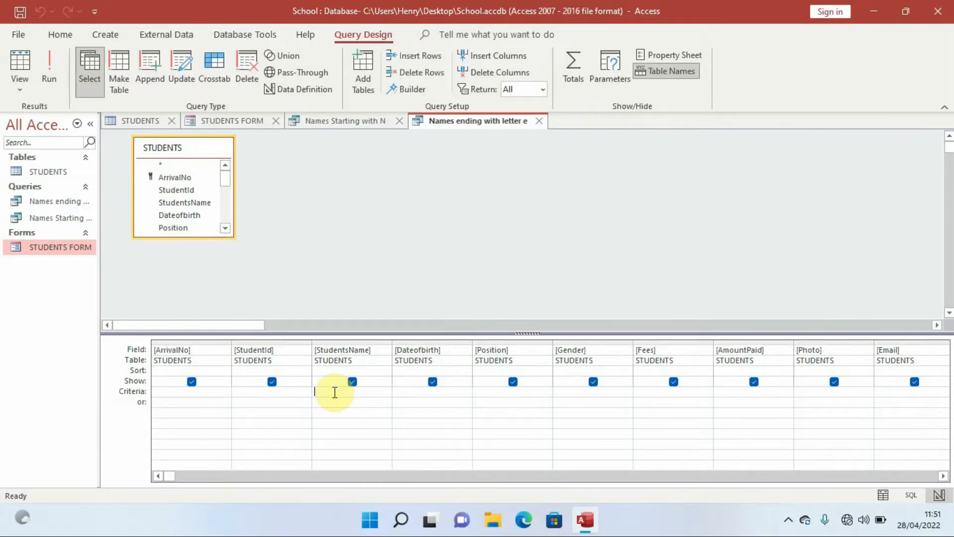
{"action": "right_click", "coordinate": [334, 392]}
{"action": "left_click", "coordinate": [375, 366]}
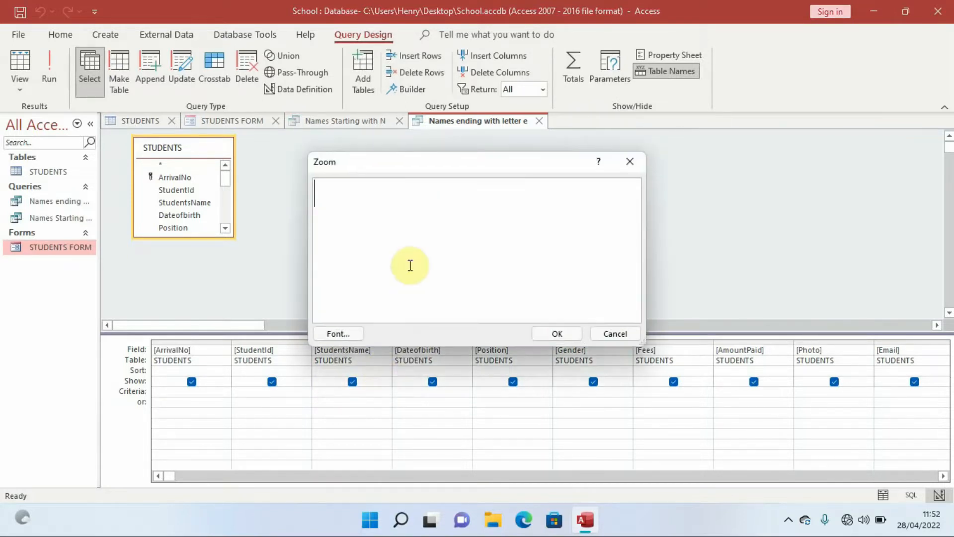
{"action": "type", "text": "like\""}
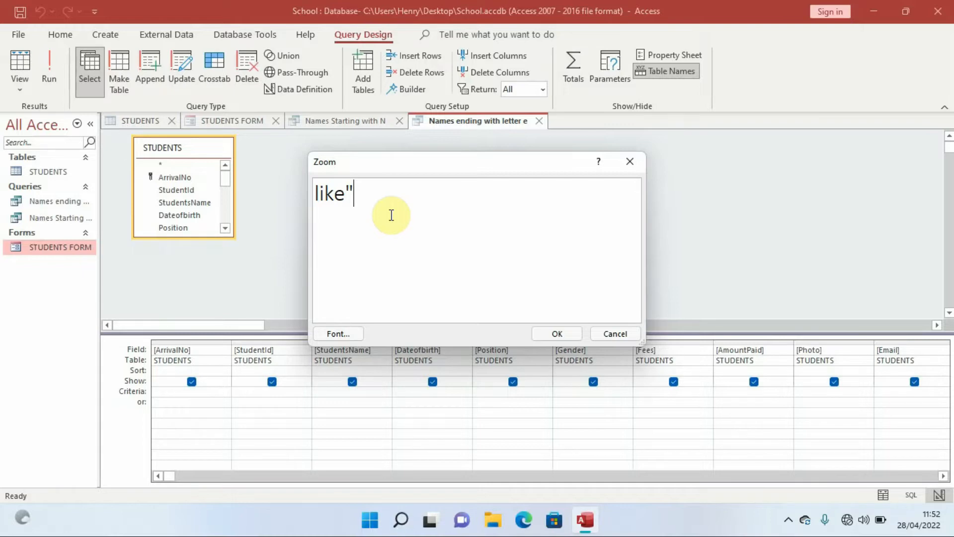
{"action": "type", "text": "*"}
{"action": "type", "text": "e"}
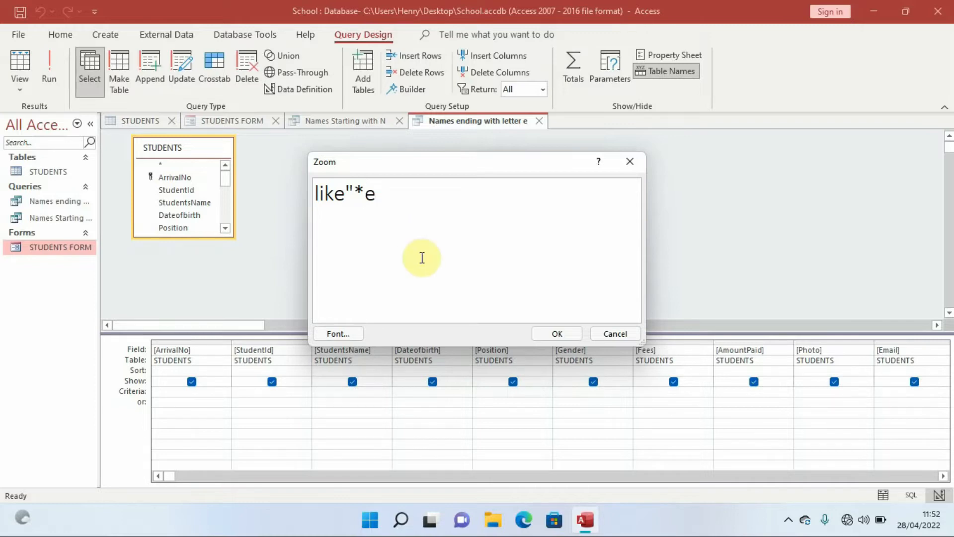
{"action": "type", "text": "\""}
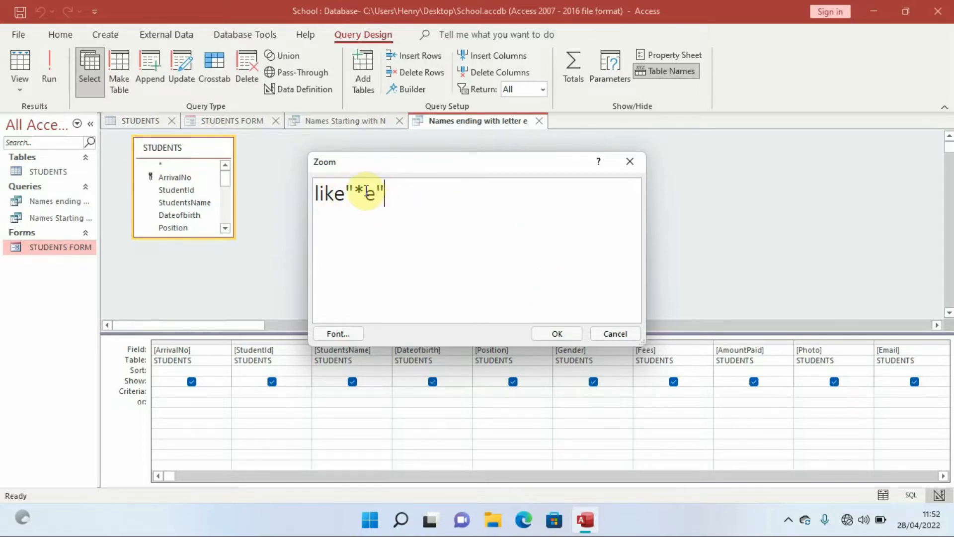
{"action": "left_click_drag", "start_coordinate": [365, 192], "coordinate": [354, 191]}
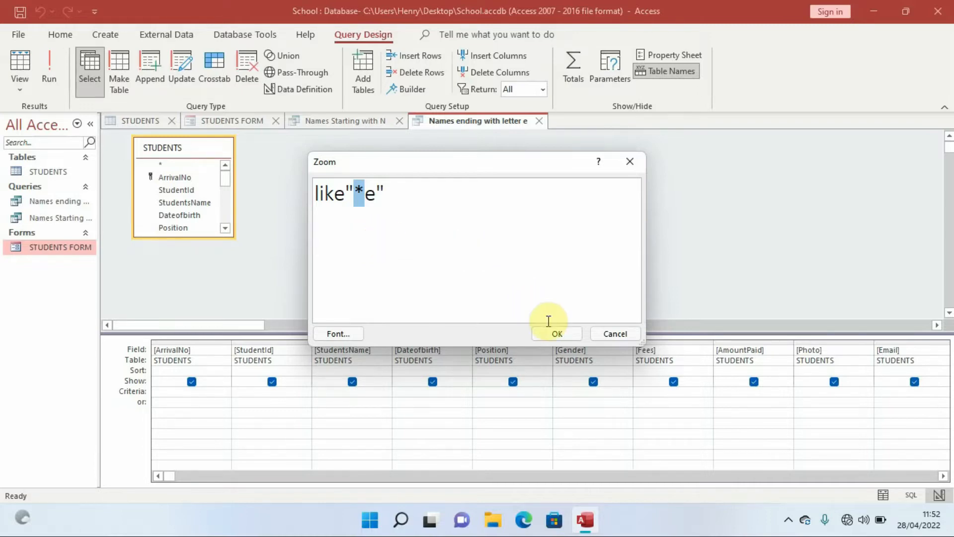
{"action": "left_click", "coordinate": [558, 335]}
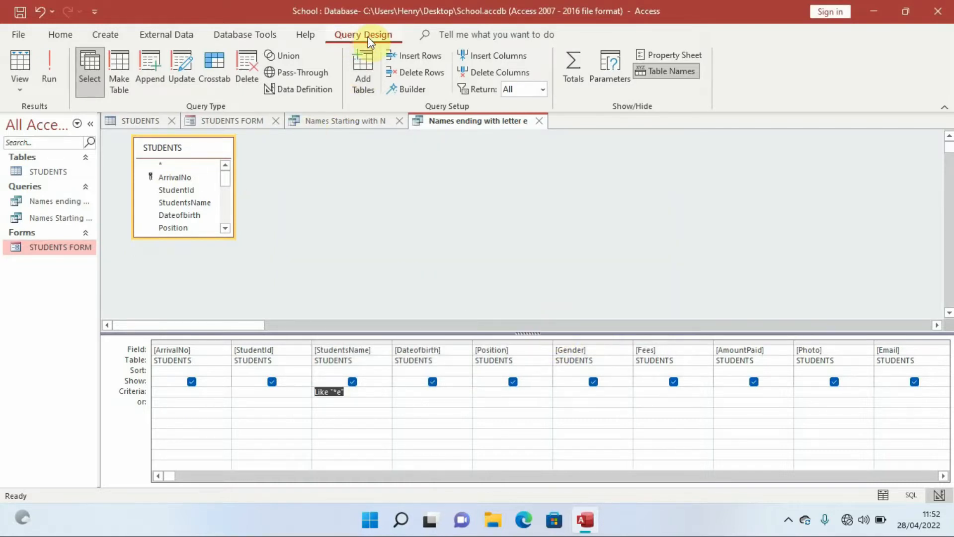
{"action": "left_click", "coordinate": [50, 77]}
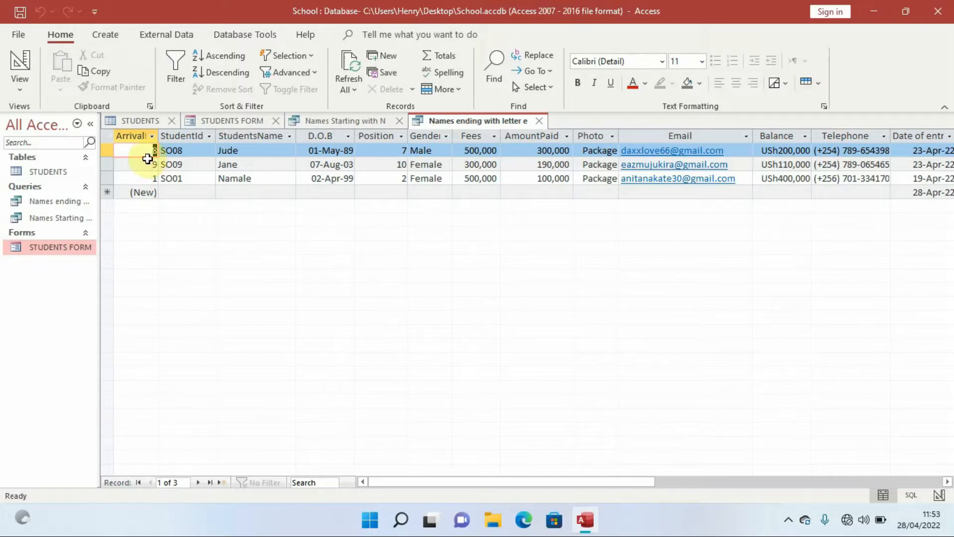
Step: Save the Names ending with letter e query and start a third Simple Query Wizard query based on the STUDENTS table
{"action": "left_click", "coordinate": [106, 39]}
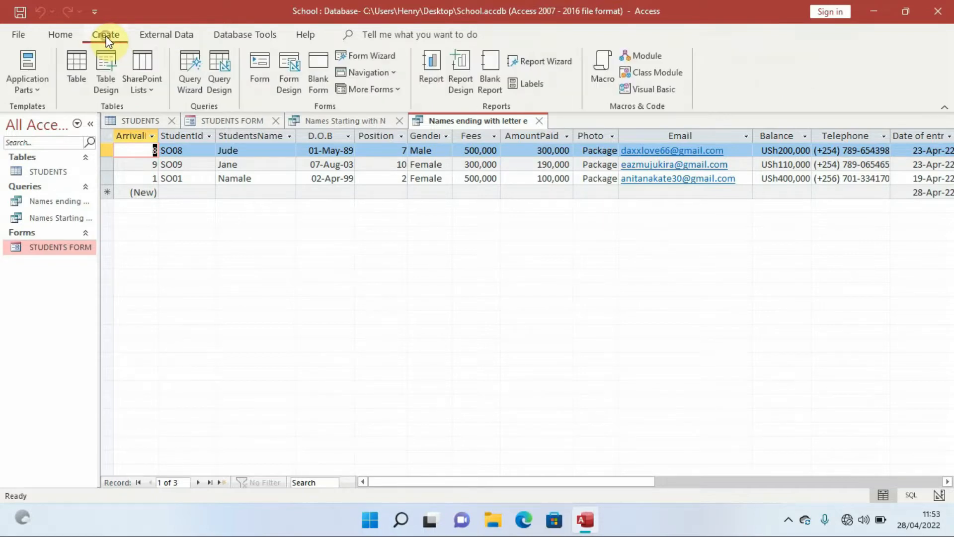
{"action": "left_click", "coordinate": [181, 76]}
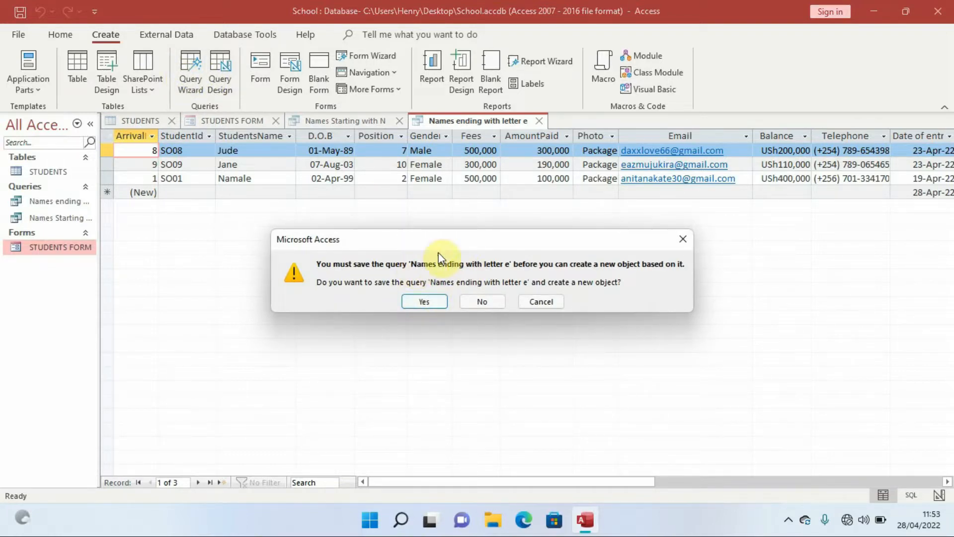
{"action": "left_click", "coordinate": [424, 301]}
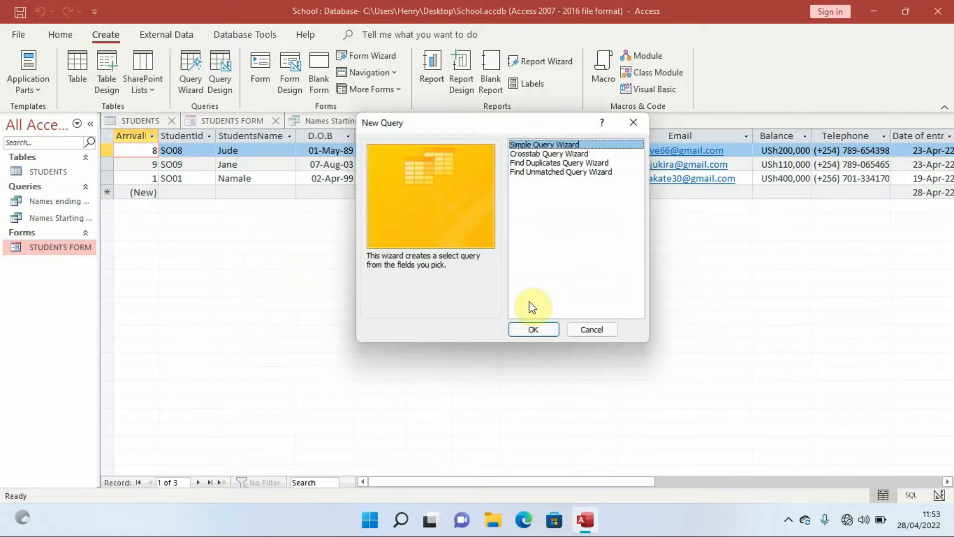
{"action": "left_click", "coordinate": [535, 329]}
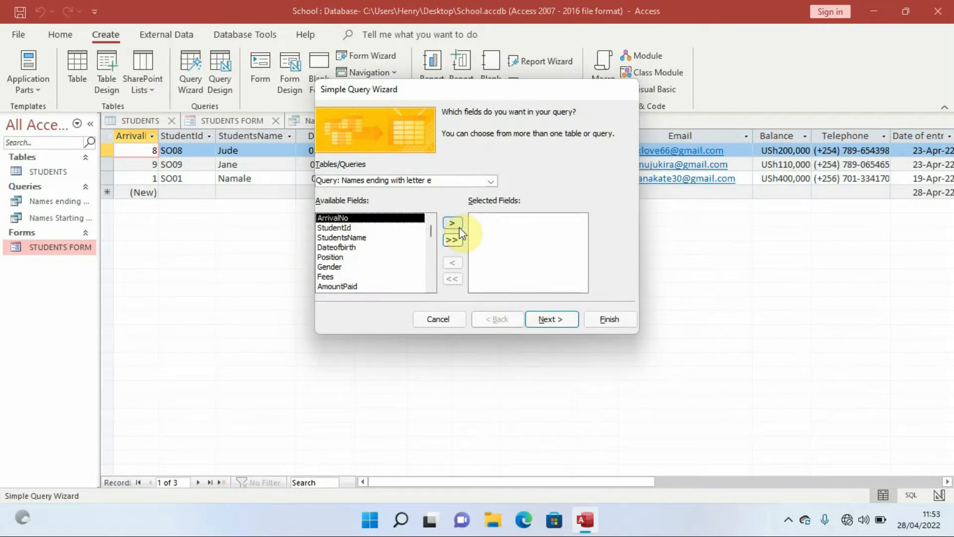
{"action": "left_click", "coordinate": [492, 181]}
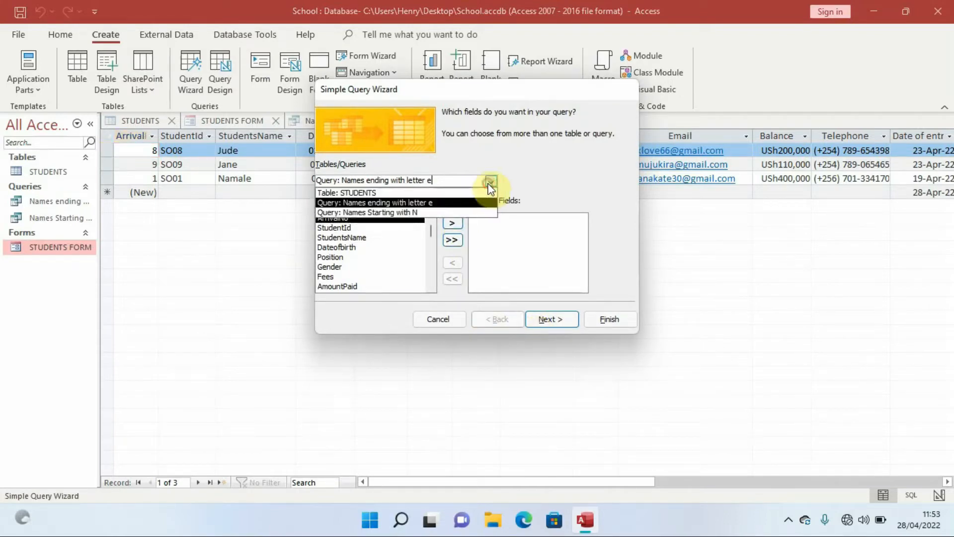
{"action": "left_click", "coordinate": [397, 191]}
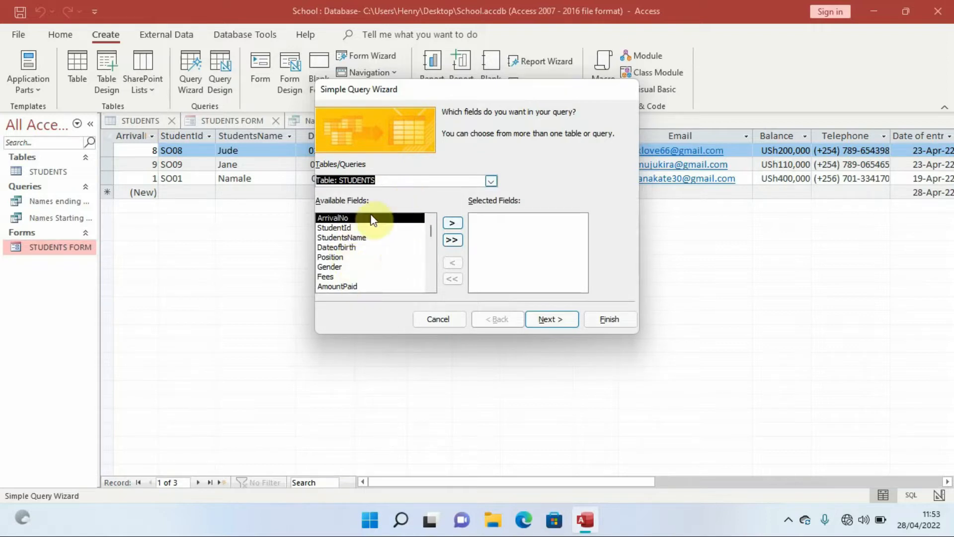
Step: Add ArrivalNo, StudentId, StudentsName, Dateofbirth, Position, Gender, Fees and AmountPaid to the third query's selected fields
{"action": "left_click", "coordinate": [454, 224]}
{"action": "left_click", "coordinate": [453, 224]}
{"action": "left_click", "coordinate": [453, 224]}
{"action": "left_click", "coordinate": [453, 224]}
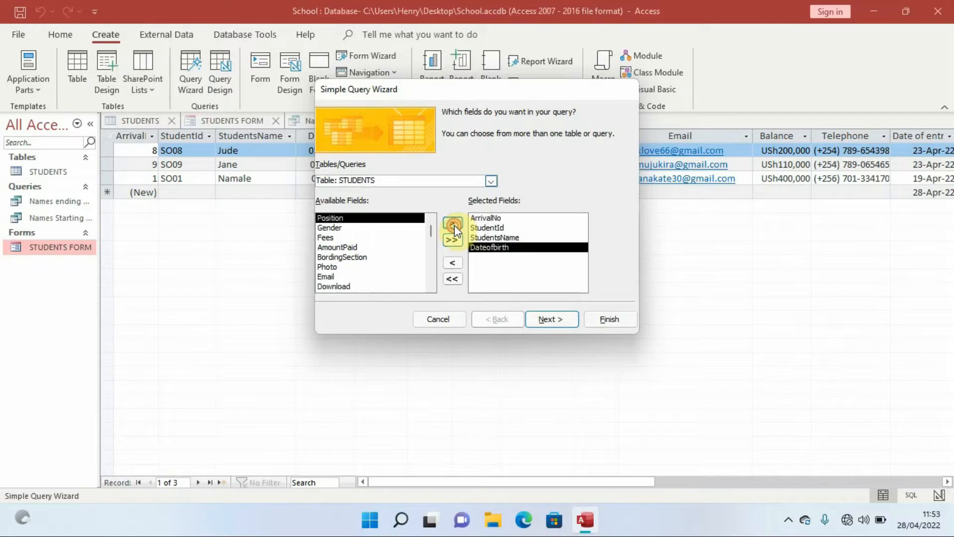
{"action": "left_click", "coordinate": [455, 225]}
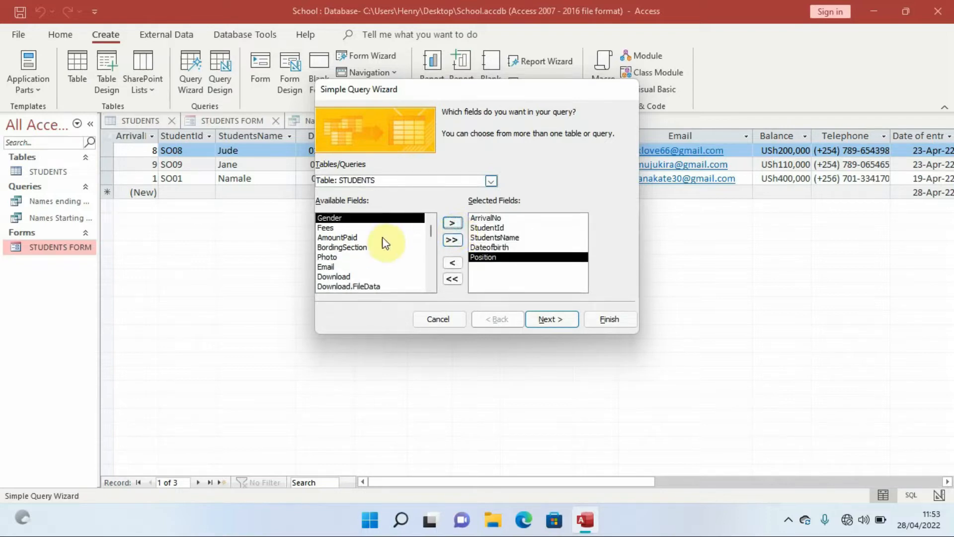
{"action": "left_click", "coordinate": [453, 222]}
{"action": "left_click", "coordinate": [452, 222]}
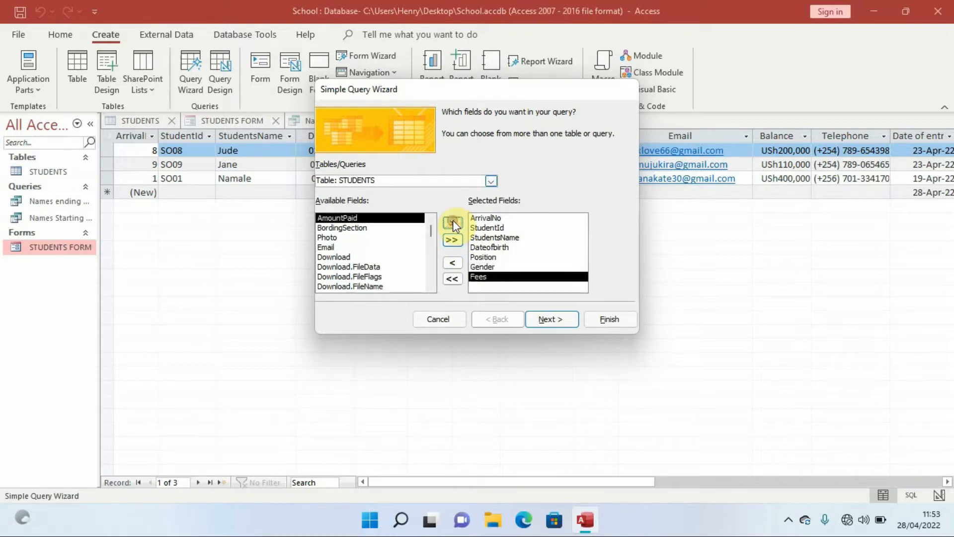
{"action": "left_click", "coordinate": [452, 221]}
Step: Add Photo, Email, Balance, Telephone and Date of entry to the third query, skipping BordingSection and the Download fields
{"action": "left_click", "coordinate": [348, 229]}
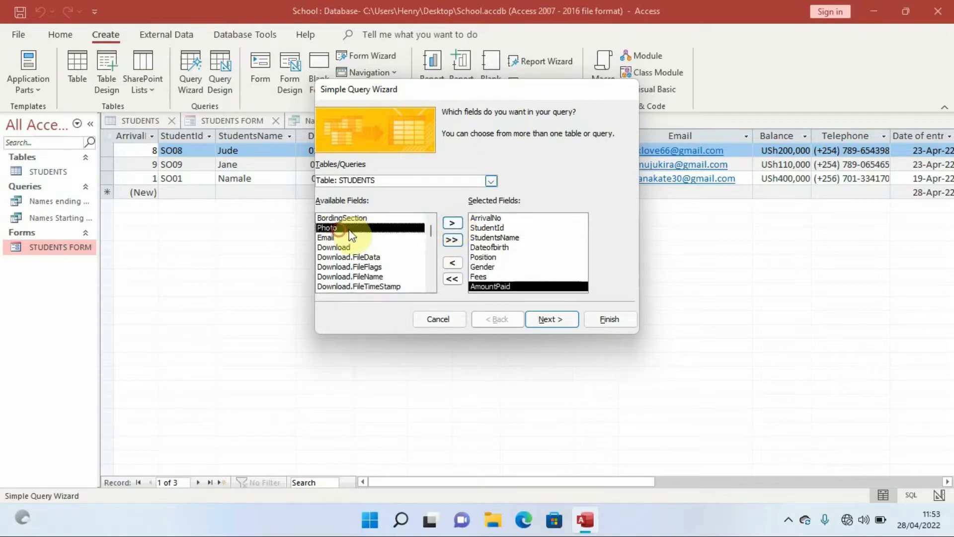
{"action": "left_click", "coordinate": [452, 223]}
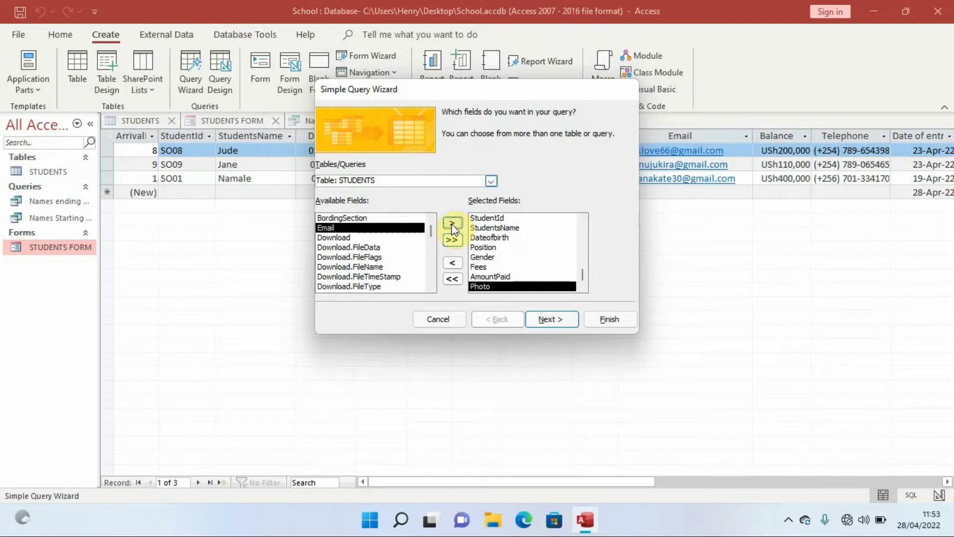
{"action": "left_click", "coordinate": [452, 223]}
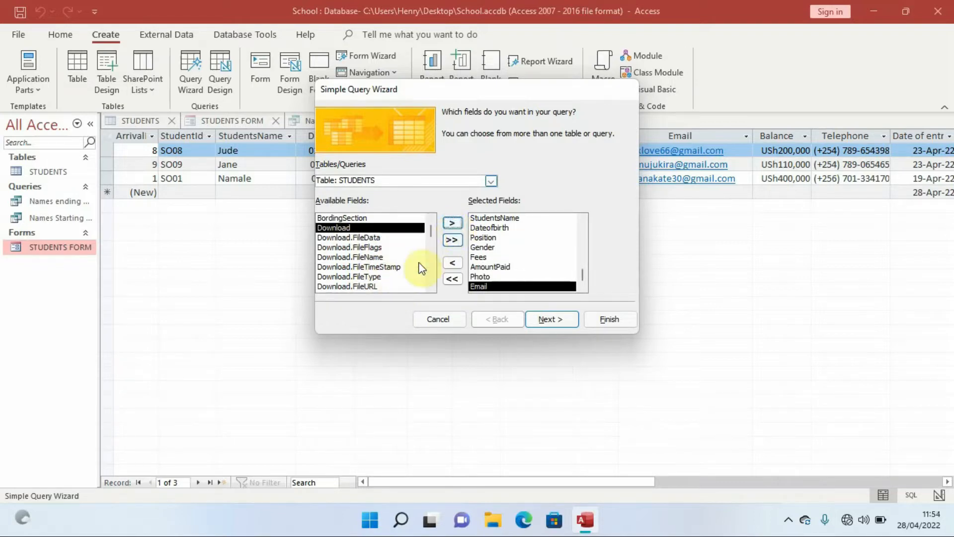
{"action": "left_click_drag", "start_coordinate": [432, 235], "coordinate": [428, 277]}
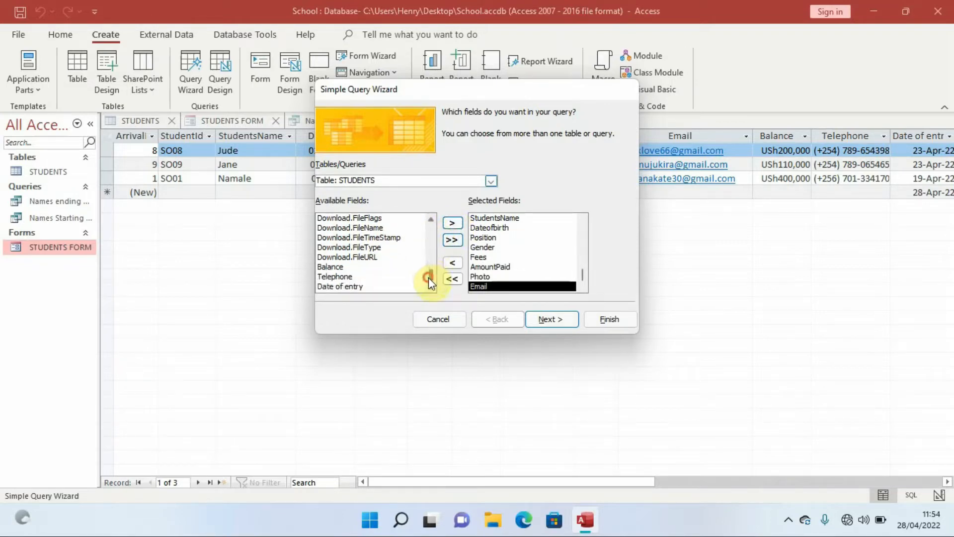
{"action": "left_click", "coordinate": [332, 269]}
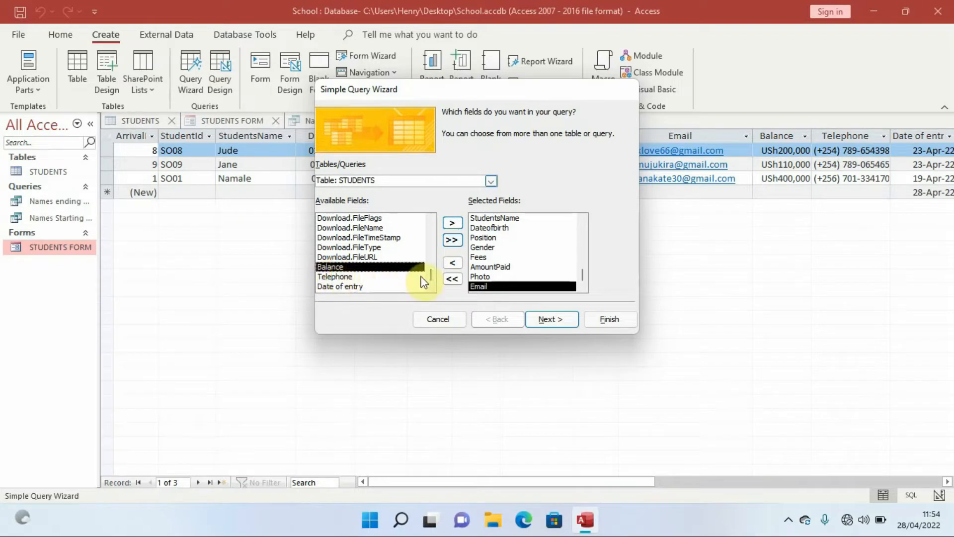
{"action": "left_click", "coordinate": [451, 223]}
{"action": "left_click", "coordinate": [450, 224]}
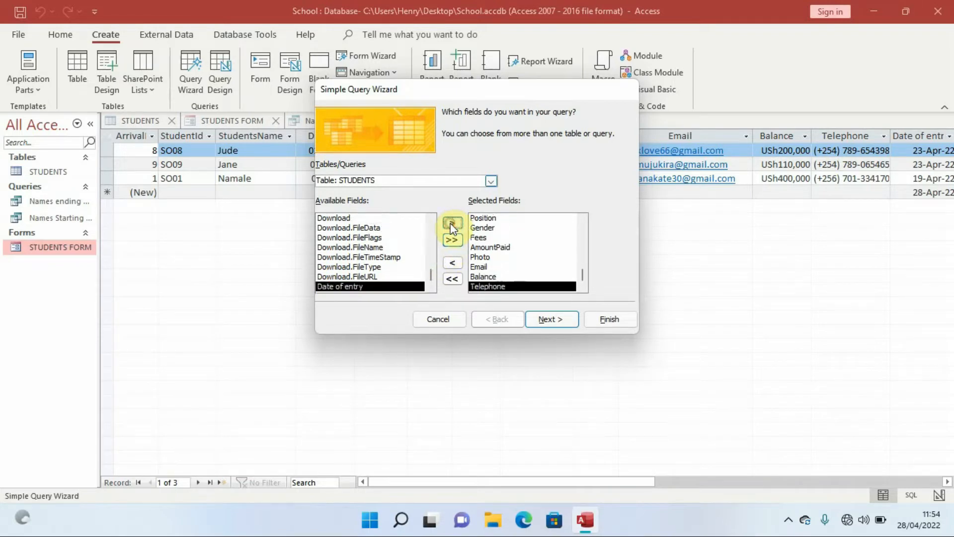
{"action": "left_click", "coordinate": [448, 225]}
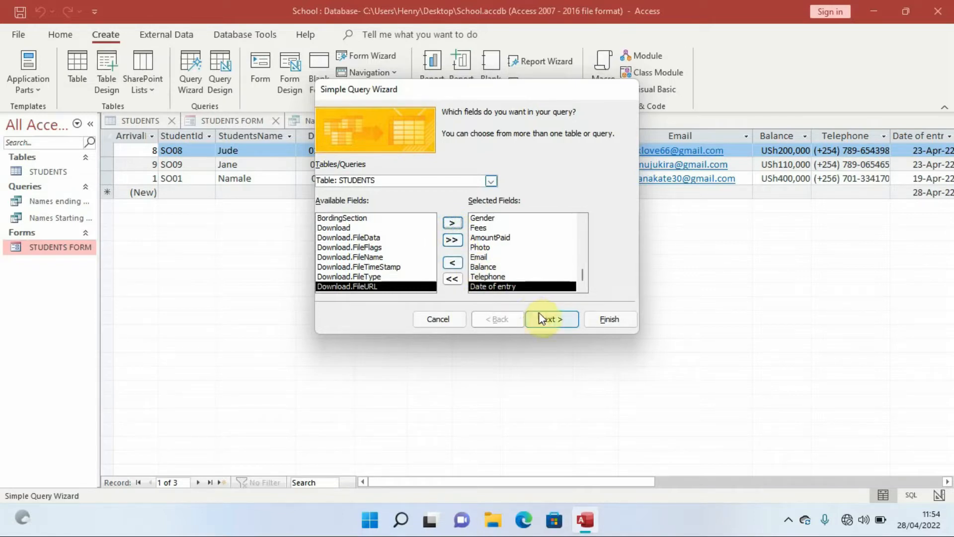
Step: Keep the third query as a detail query, title it "Male students" and finish with the option to modify the query design
{"action": "left_click", "coordinate": [559, 322]}
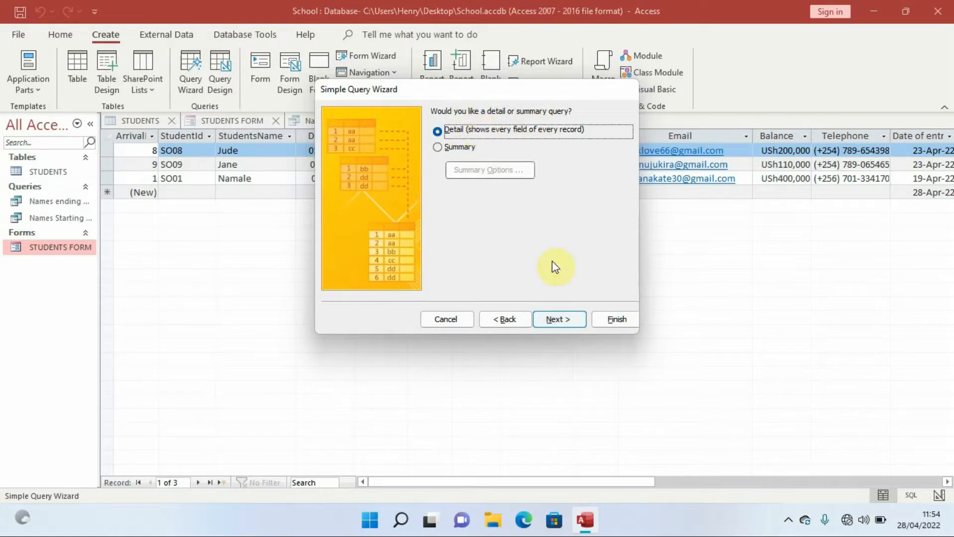
{"action": "left_click", "coordinate": [558, 319]}
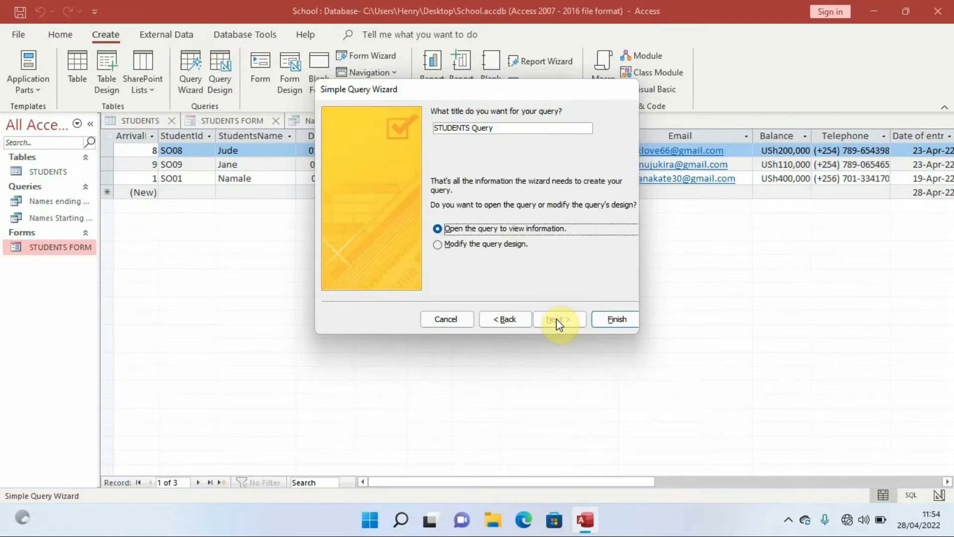
{"action": "left_click", "coordinate": [503, 128]}
{"action": "left_click_drag", "start_coordinate": [502, 128], "coordinate": [424, 131]}
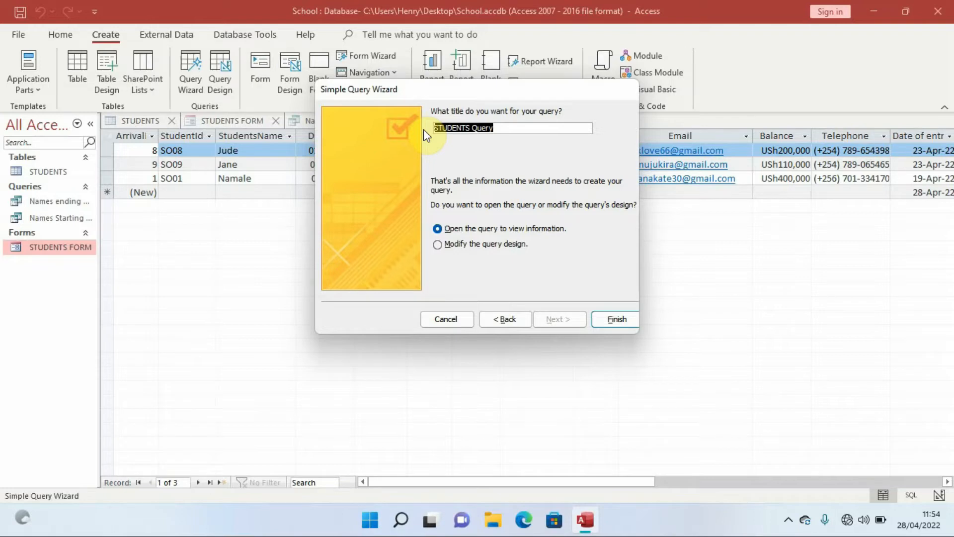
{"action": "type", "text": "ma"}
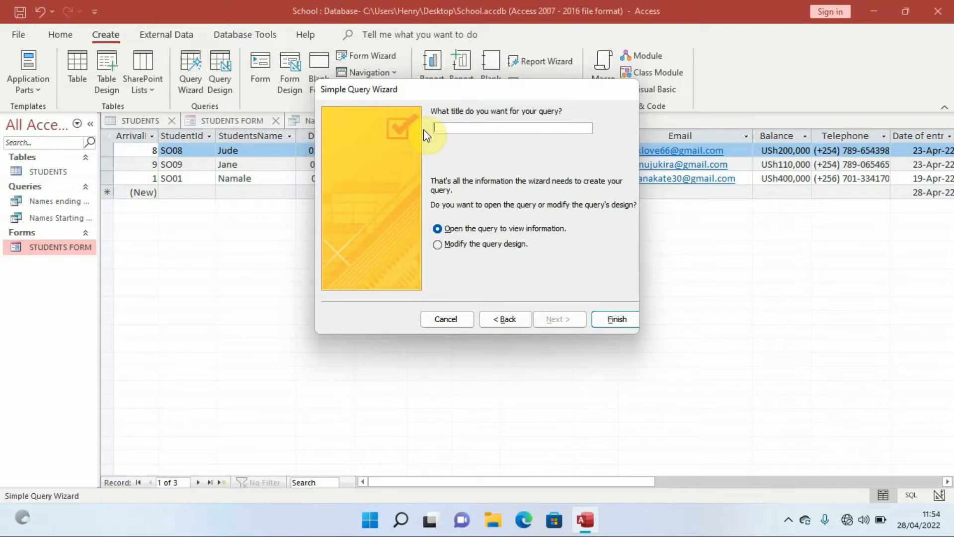
{"action": "type", "text": "Male students"}
{"action": "left_click", "coordinate": [440, 244]}
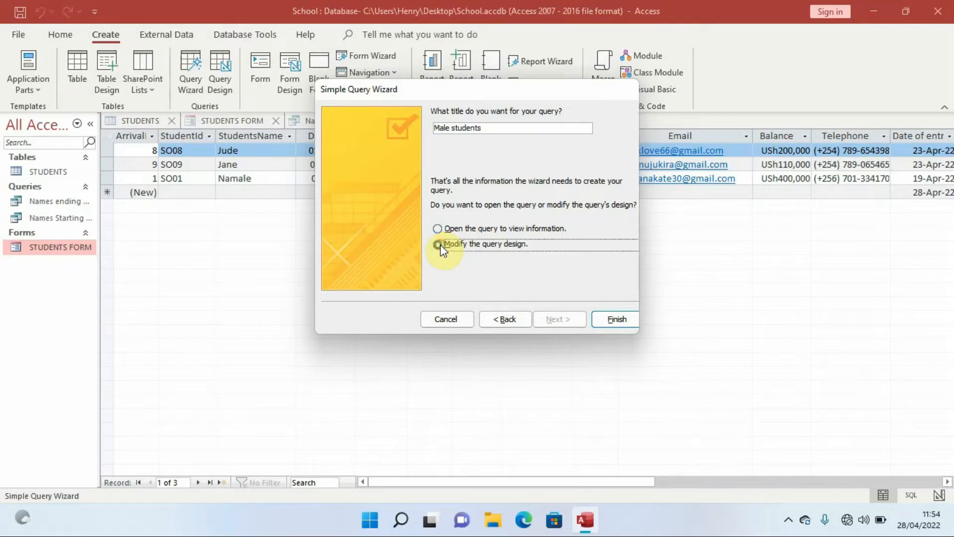
{"action": "left_click", "coordinate": [615, 321]}
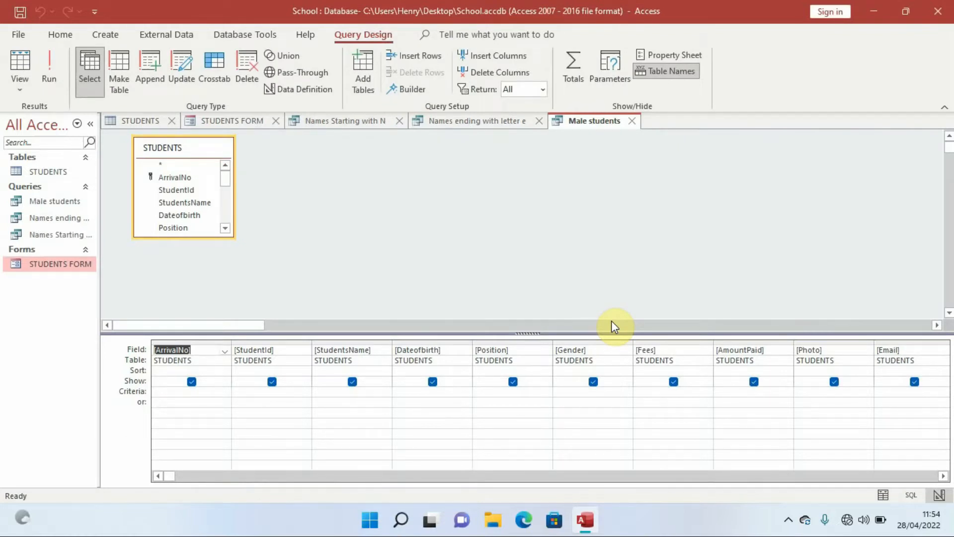
Step: Set the Gender criteria of the Male students query to Like "Male" and run the query
{"action": "left_click", "coordinate": [580, 394]}
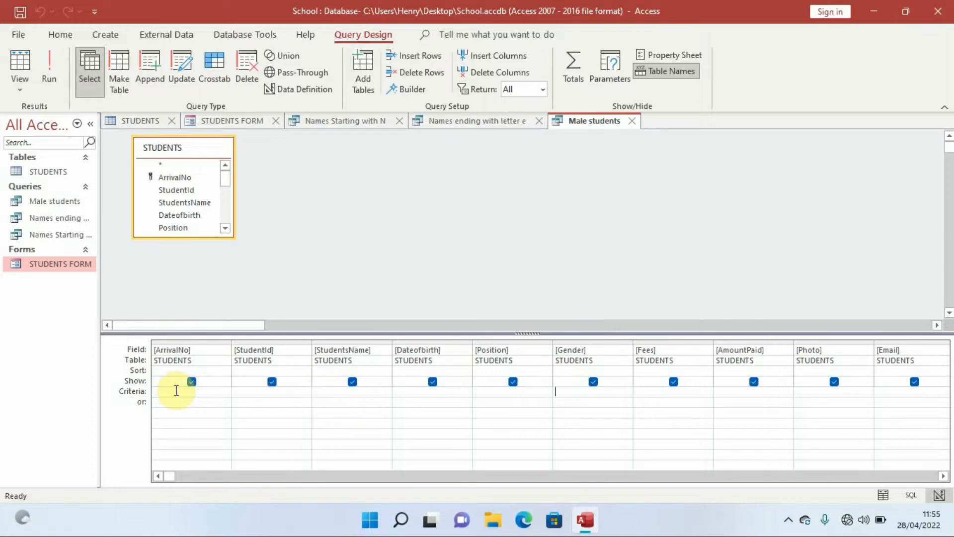
{"action": "right_click", "coordinate": [566, 394]}
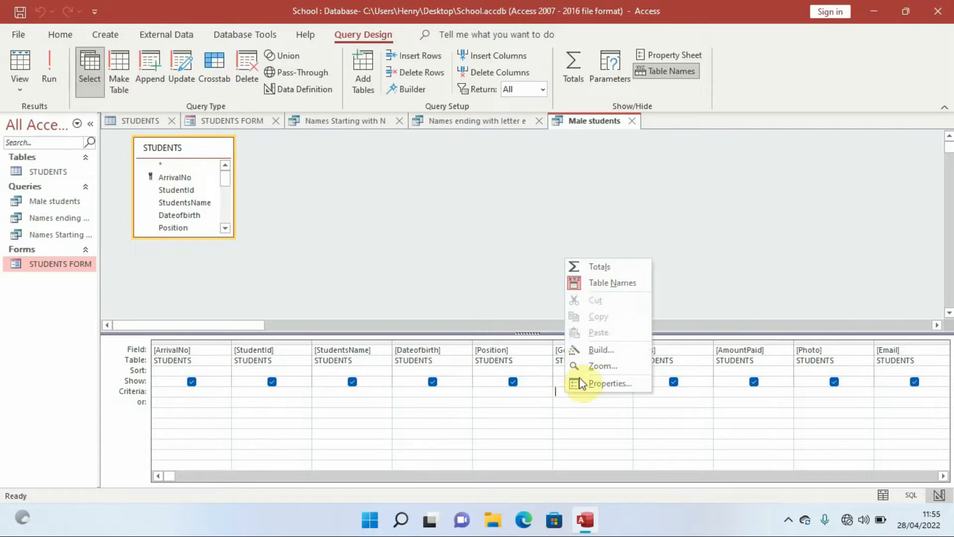
{"action": "left_click", "coordinate": [597, 369]}
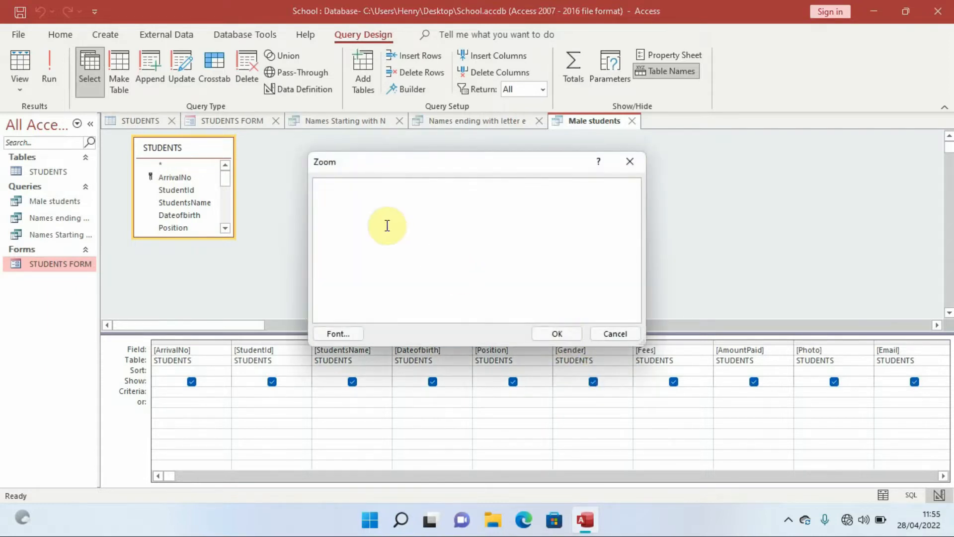
{"action": "type", "text": "like"}
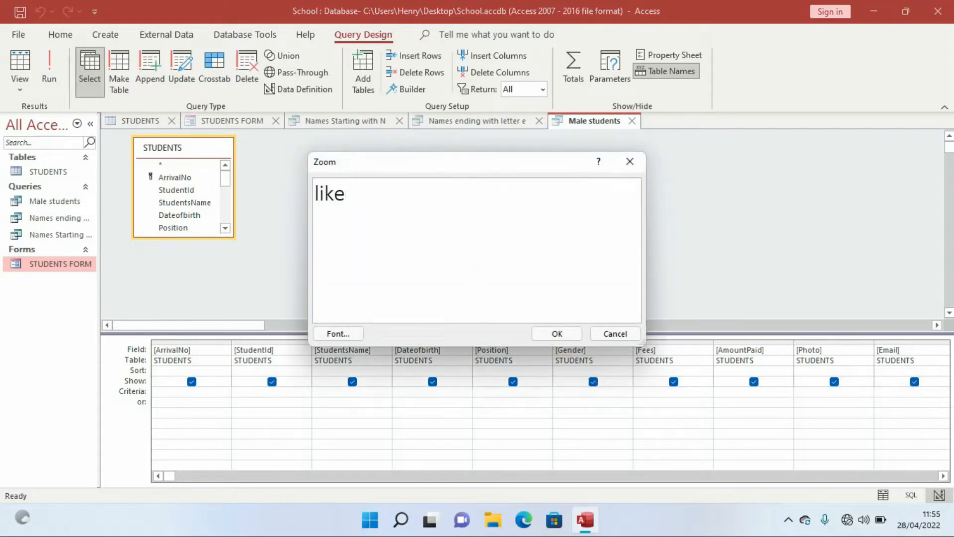
{"action": "type", "text": "\""}
{"action": "type", "text": "Male\""}
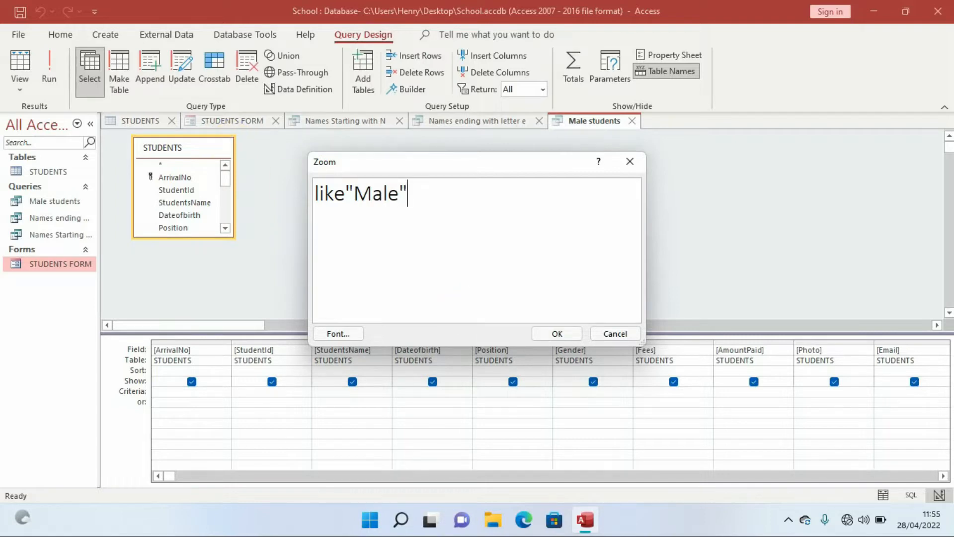
{"action": "left_click", "coordinate": [557, 334]}
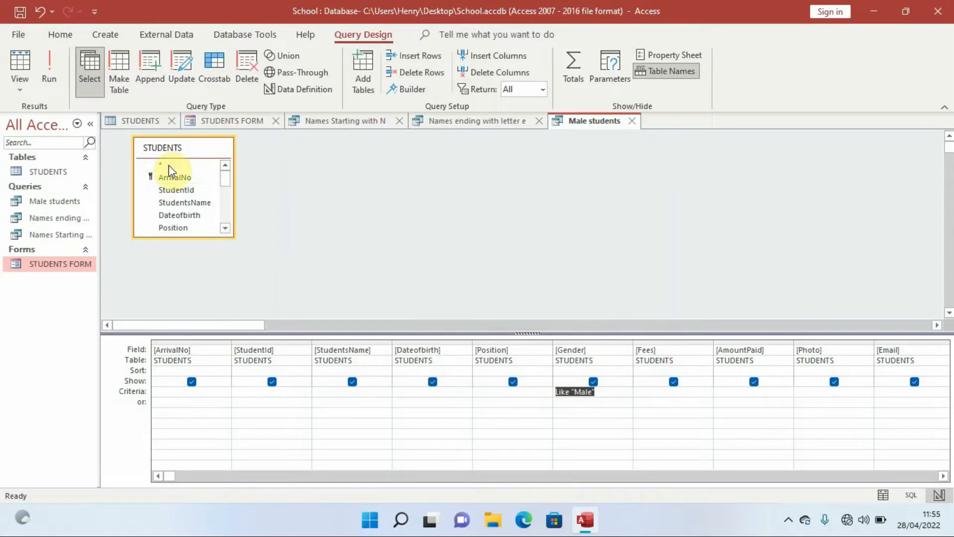
{"action": "left_click", "coordinate": [56, 78]}
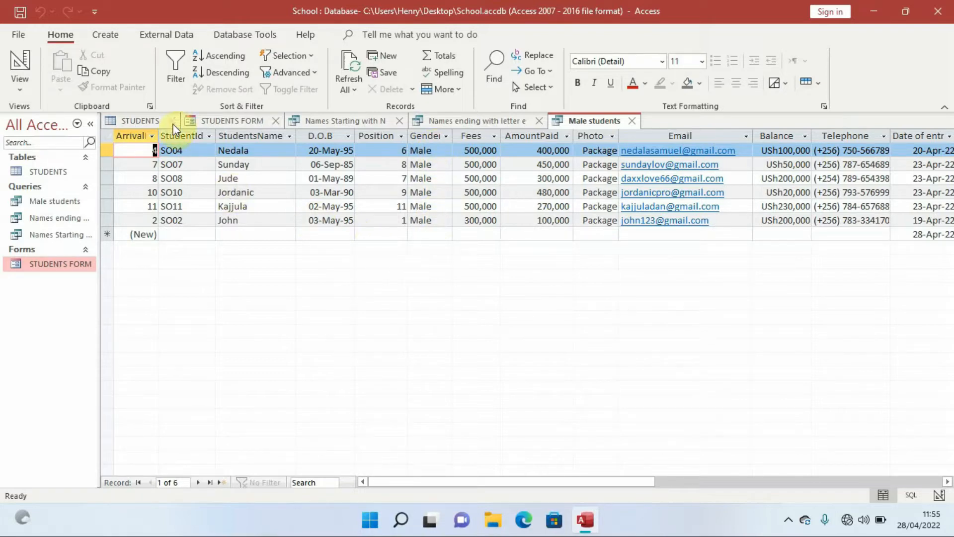
Step: Save the Male students query and start a fourth Simple Query Wizard query based on the STUDENTS table
{"action": "left_click", "coordinate": [105, 35]}
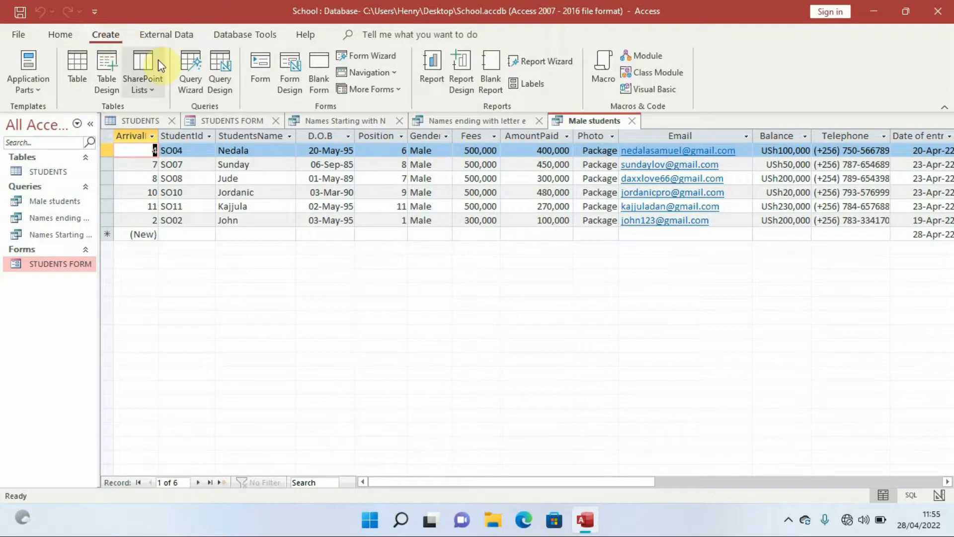
{"action": "left_click", "coordinate": [189, 70]}
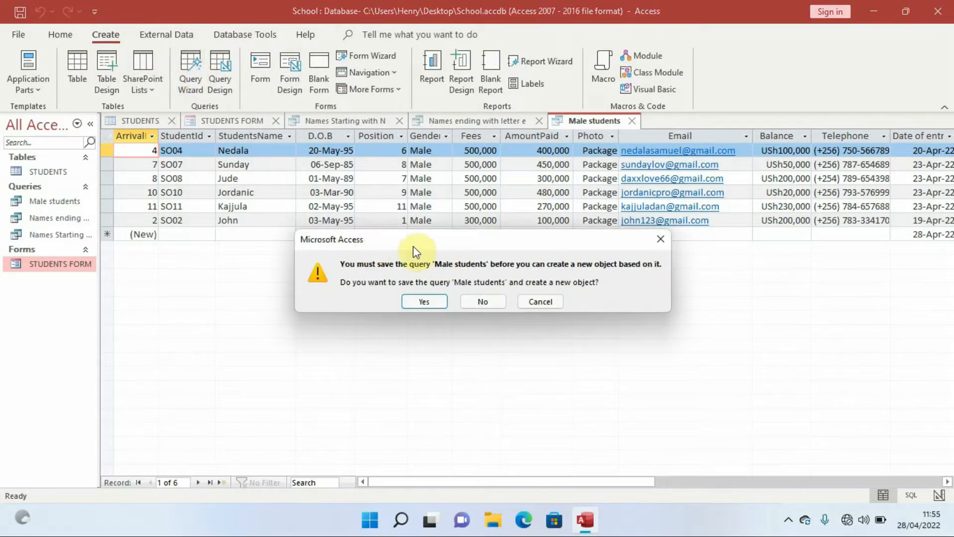
{"action": "left_click", "coordinate": [426, 302]}
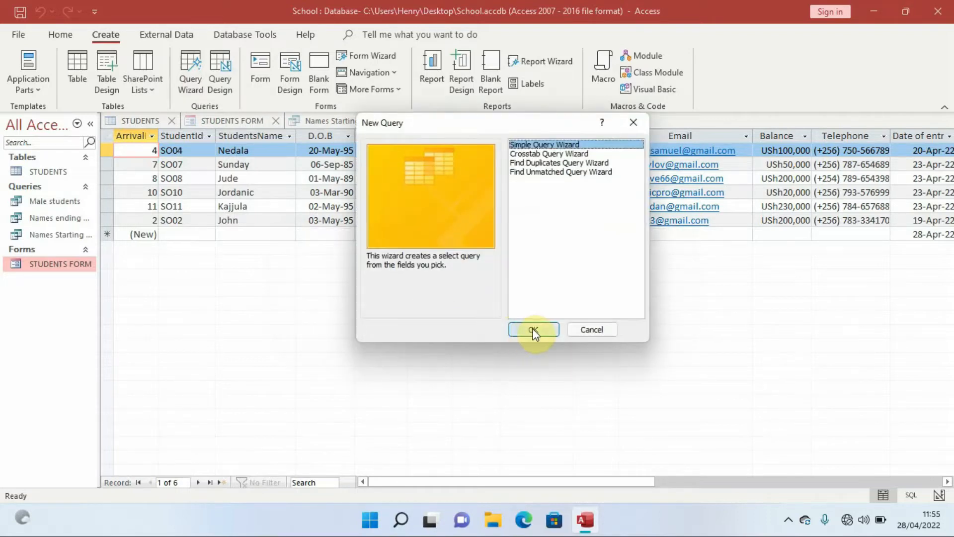
{"action": "left_click", "coordinate": [533, 331]}
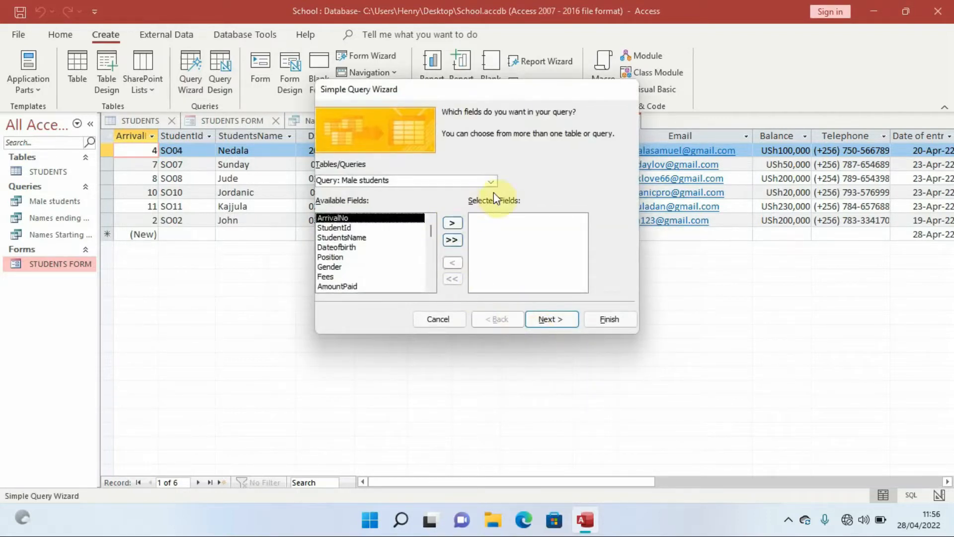
{"action": "left_click", "coordinate": [490, 181]}
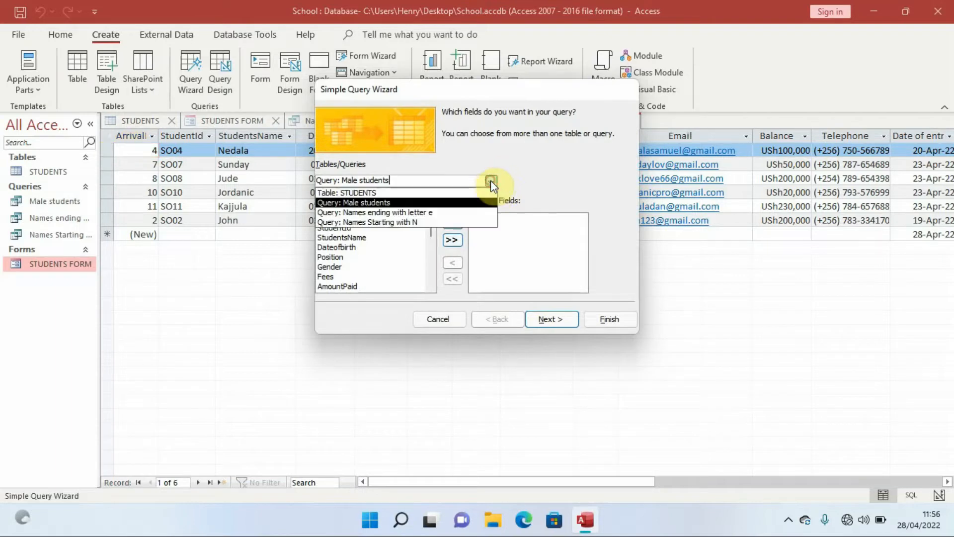
{"action": "left_click", "coordinate": [391, 194]}
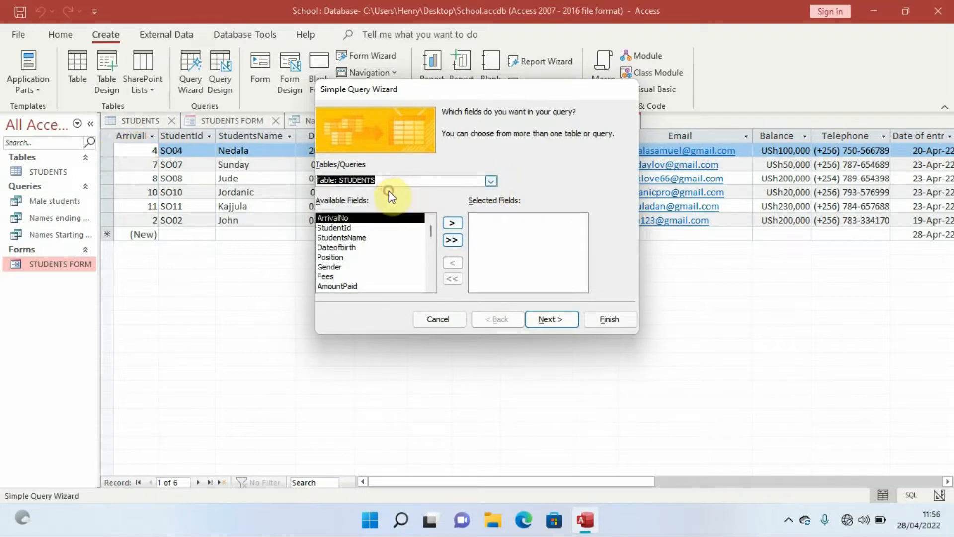
Step: Add ArrivalNo, StudentId, StudentsName, Dateofbirth, Position, Gender, Fees and AmountPaid to the fourth query's selected fields
{"action": "left_click", "coordinate": [451, 226]}
{"action": "left_click", "coordinate": [451, 226]}
{"action": "left_click", "coordinate": [451, 226]}
{"action": "left_click", "coordinate": [451, 227]}
{"action": "left_click", "coordinate": [451, 226]}
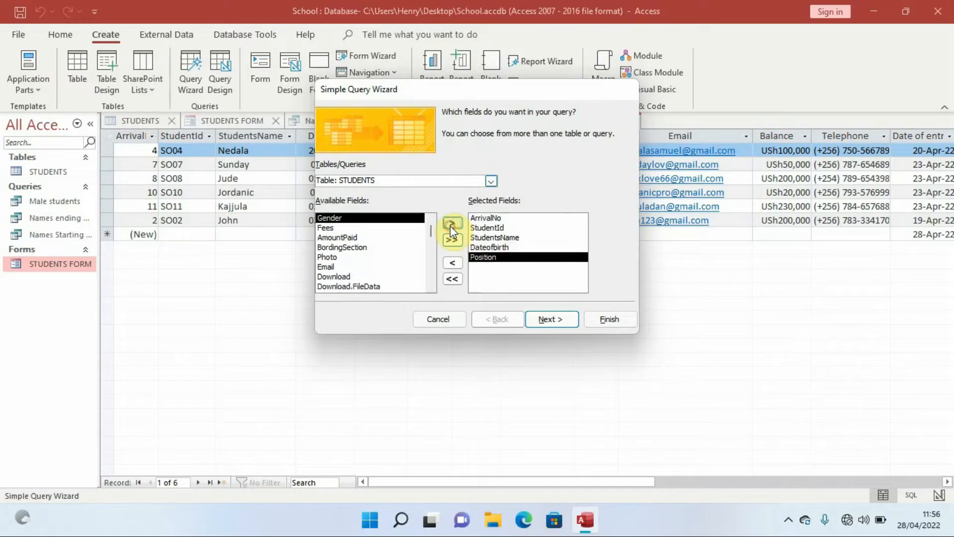
{"action": "left_click", "coordinate": [451, 226]}
{"action": "left_click", "coordinate": [451, 227]}
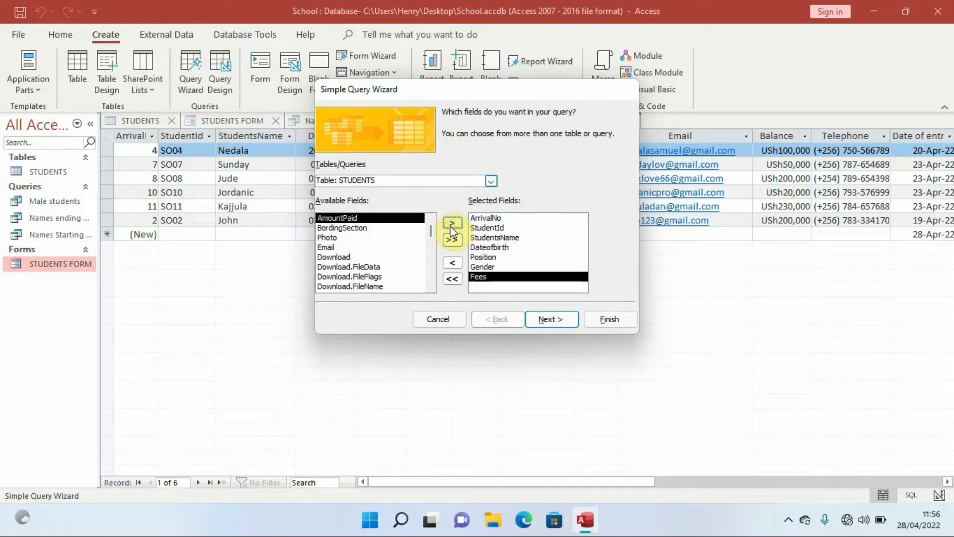
{"action": "left_click", "coordinate": [451, 226]}
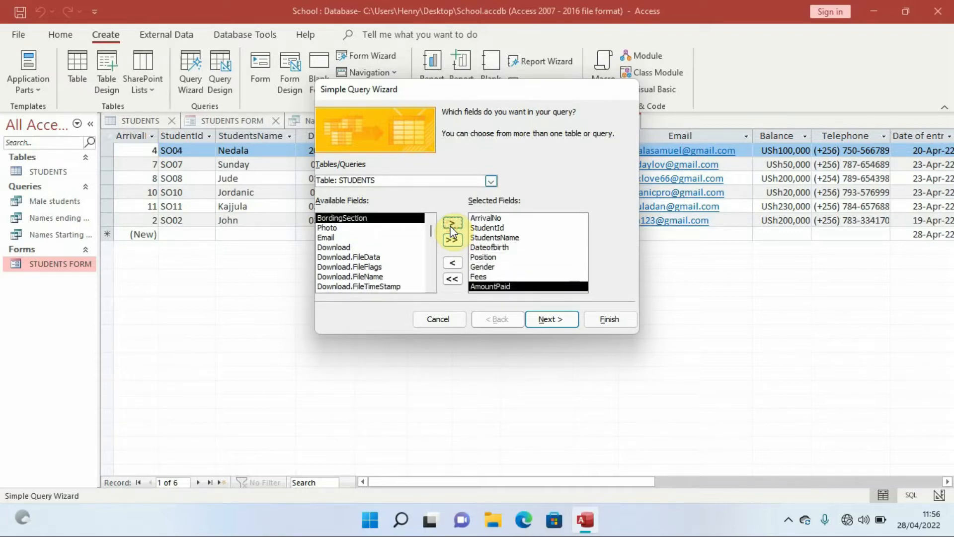
Step: Add Photo, Email, Balance, Telephone and Date of entry to the fourth query, skipping BordingSection and the Download fields
{"action": "left_click", "coordinate": [335, 228]}
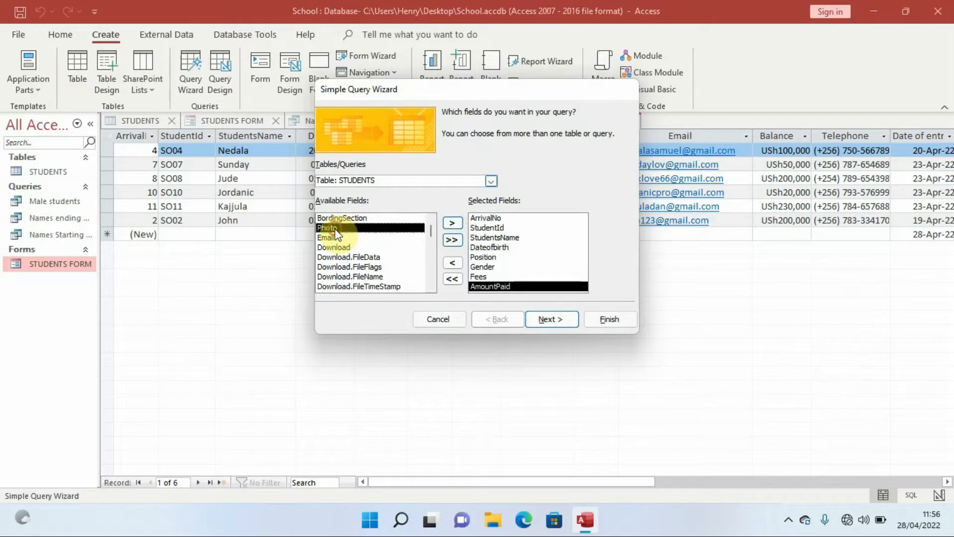
{"action": "left_click", "coordinate": [451, 226]}
{"action": "left_click", "coordinate": [451, 226]}
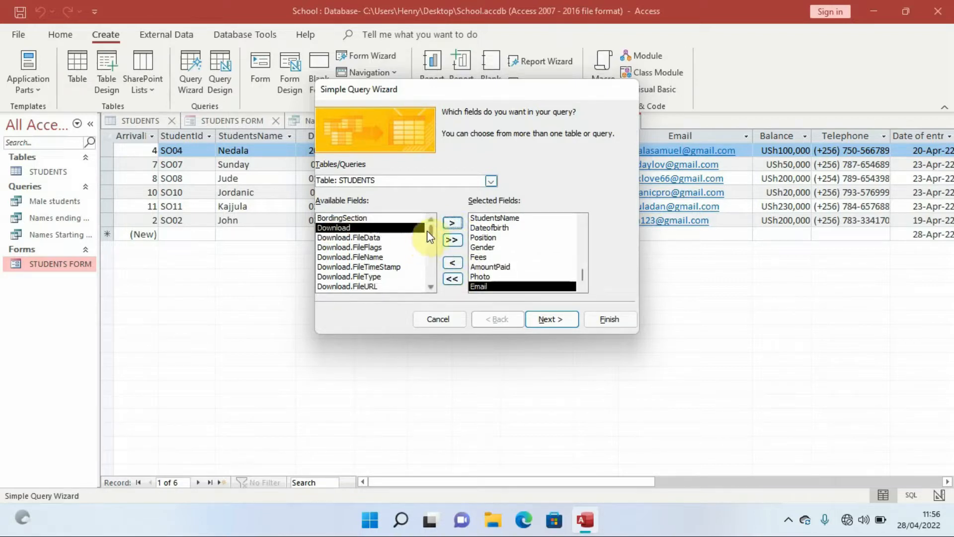
{"action": "left_click_drag", "start_coordinate": [427, 230], "coordinate": [429, 276]}
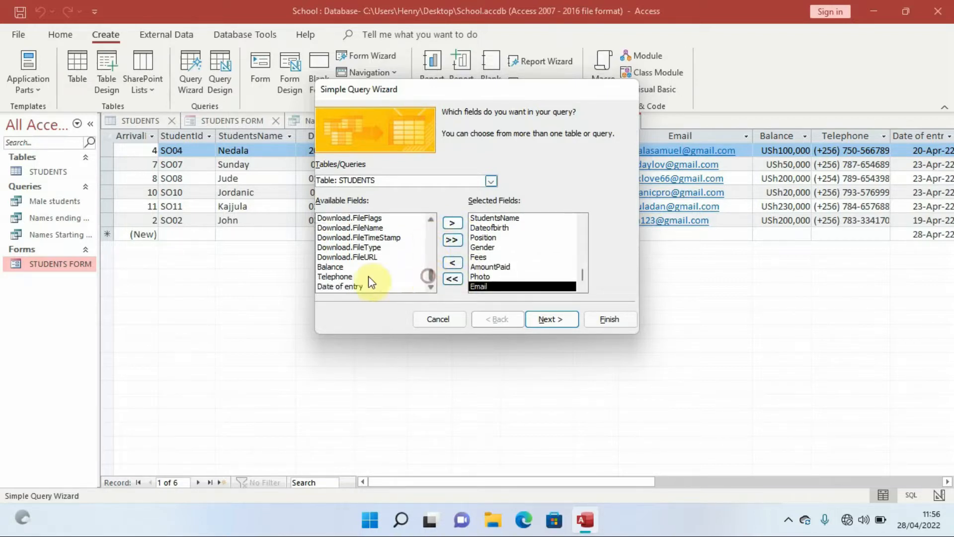
{"action": "left_click", "coordinate": [368, 267]}
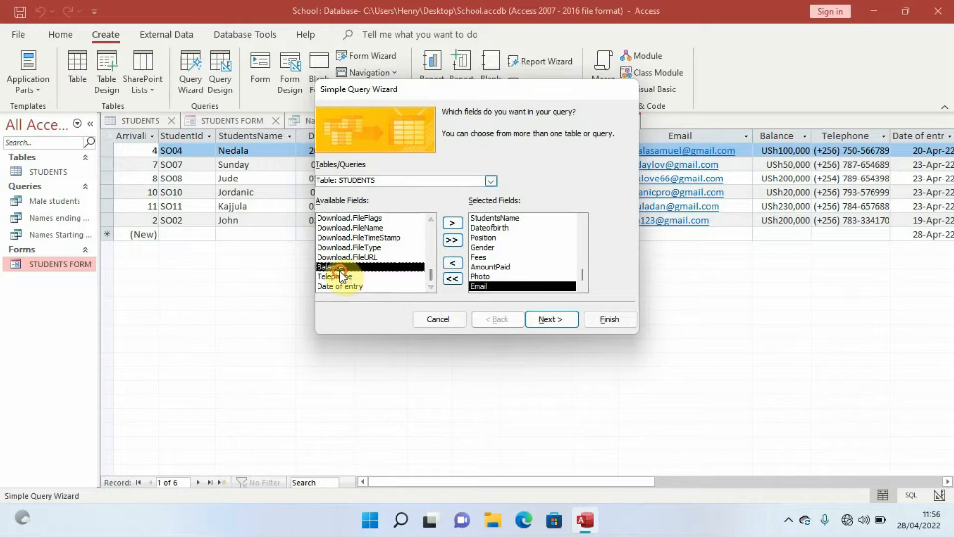
{"action": "left_click", "coordinate": [452, 223]}
{"action": "left_click", "coordinate": [451, 223]}
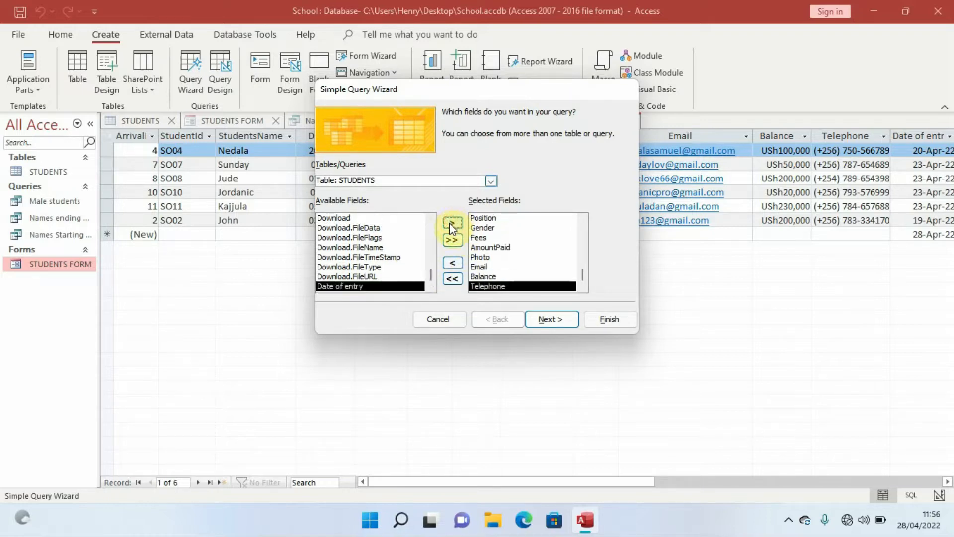
{"action": "left_click", "coordinate": [451, 224]}
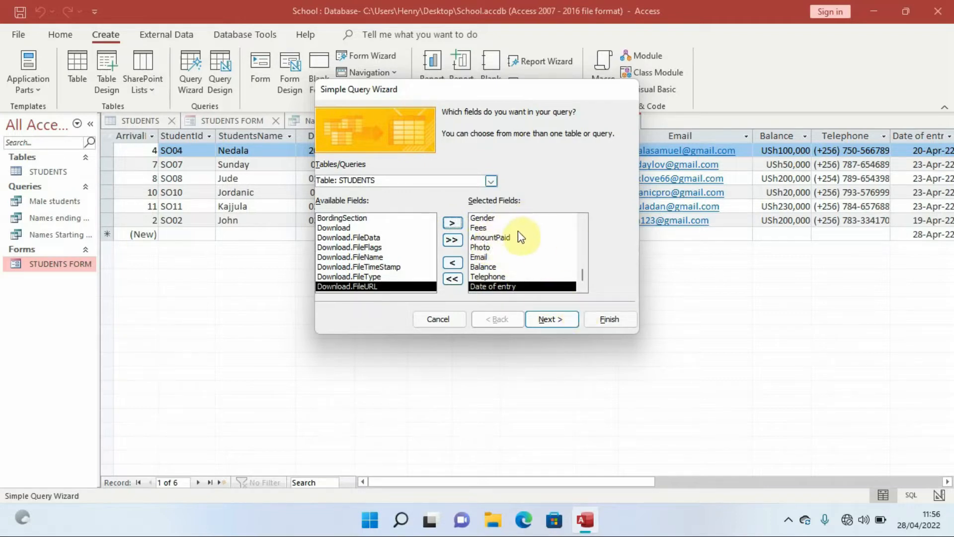
Step: Keep the fourth query as a detail query, title it "Female students" and finish with the option to modify the query design
{"action": "left_click", "coordinate": [552, 319]}
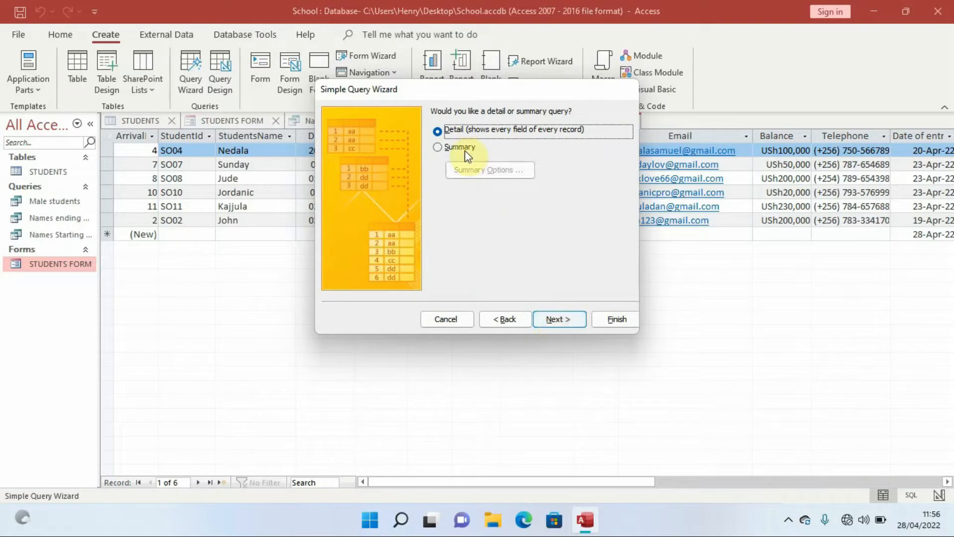
{"action": "left_click", "coordinate": [561, 319]}
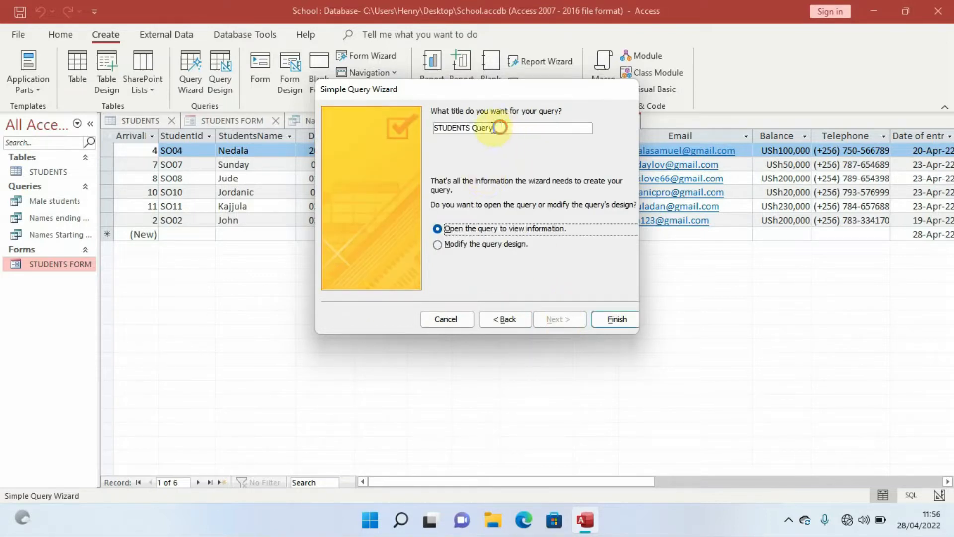
{"action": "left_click_drag", "start_coordinate": [497, 127], "coordinate": [395, 130]}
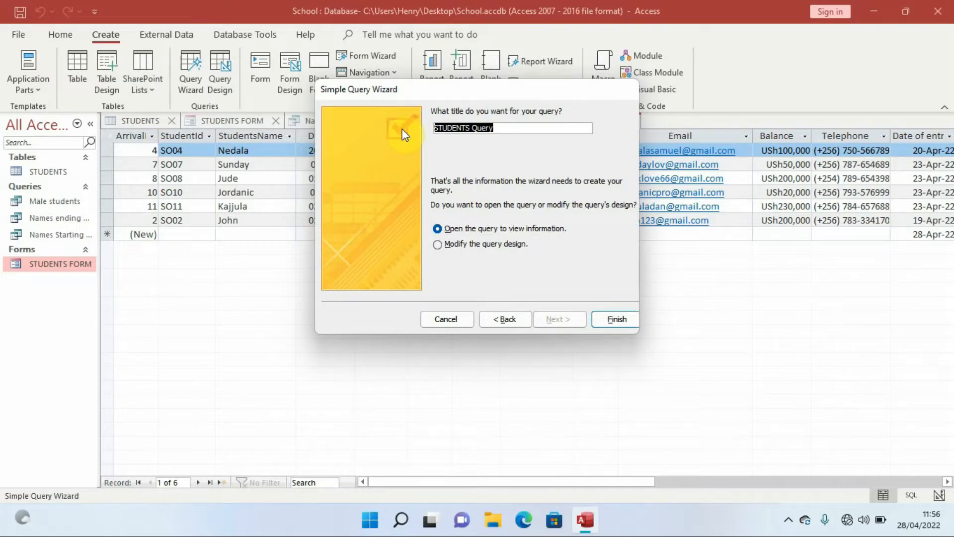
{"action": "type", "text": "Fe"}
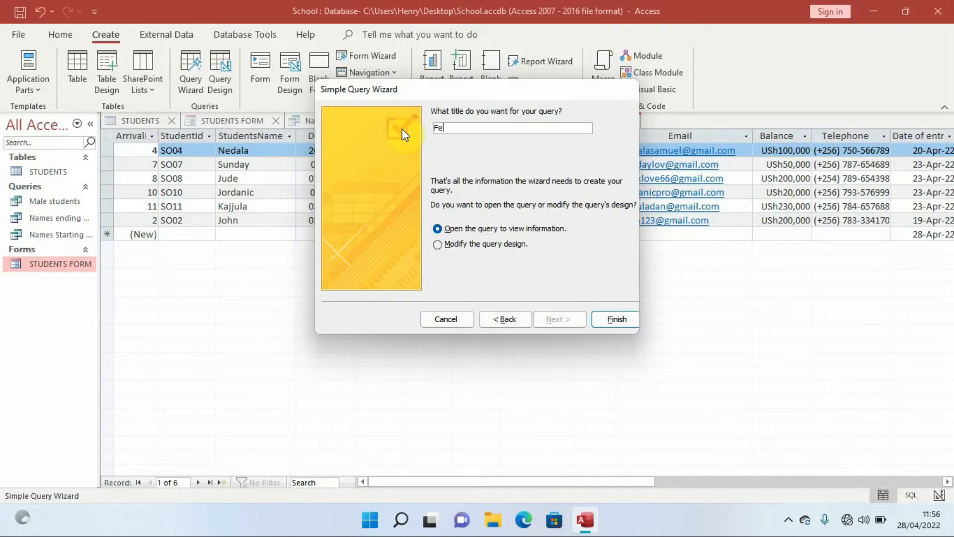
{"action": "type", "text": "male students"}
{"action": "left_click", "coordinate": [470, 245]}
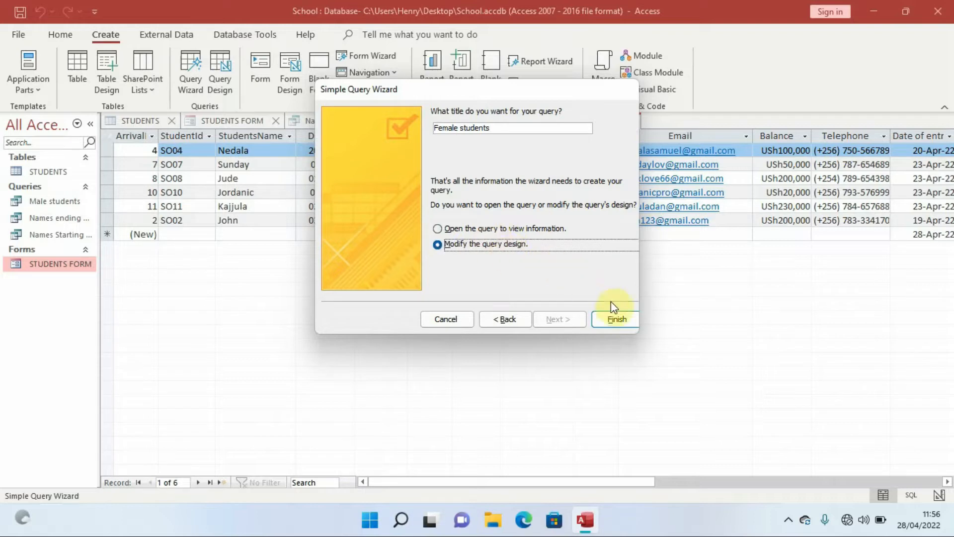
{"action": "left_click", "coordinate": [616, 319]}
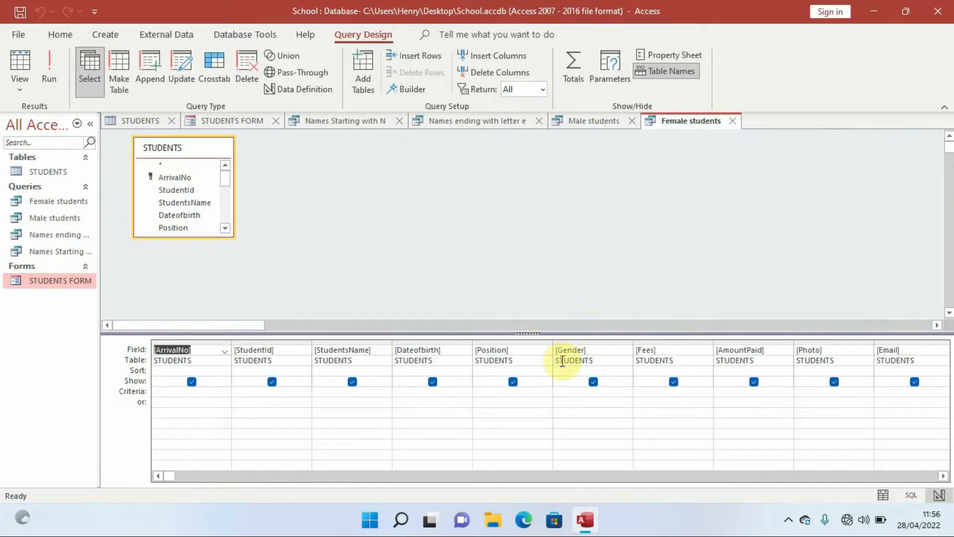
Step: Set the Gender criteria of the Female students query to Like "Female" and run the query
{"action": "left_click", "coordinate": [585, 393]}
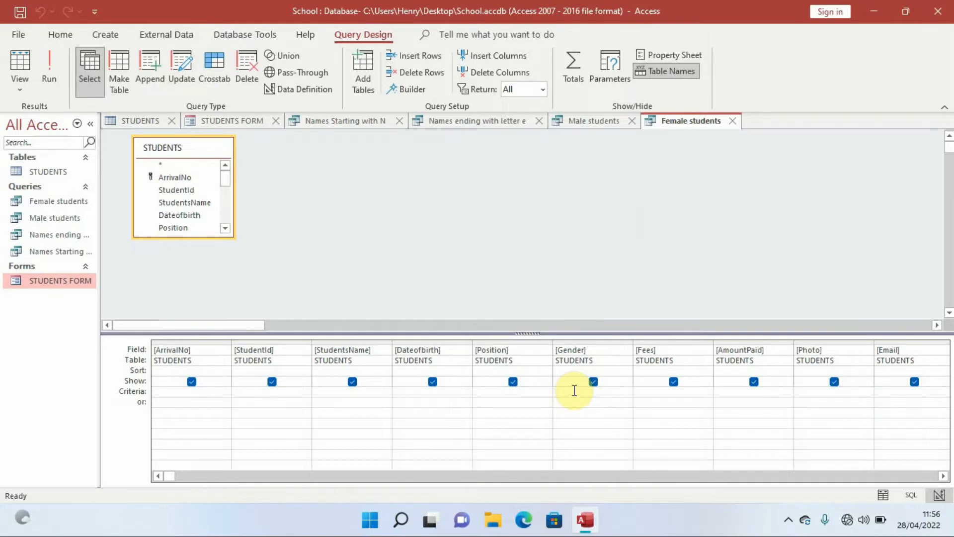
{"action": "right_click", "coordinate": [574, 391]}
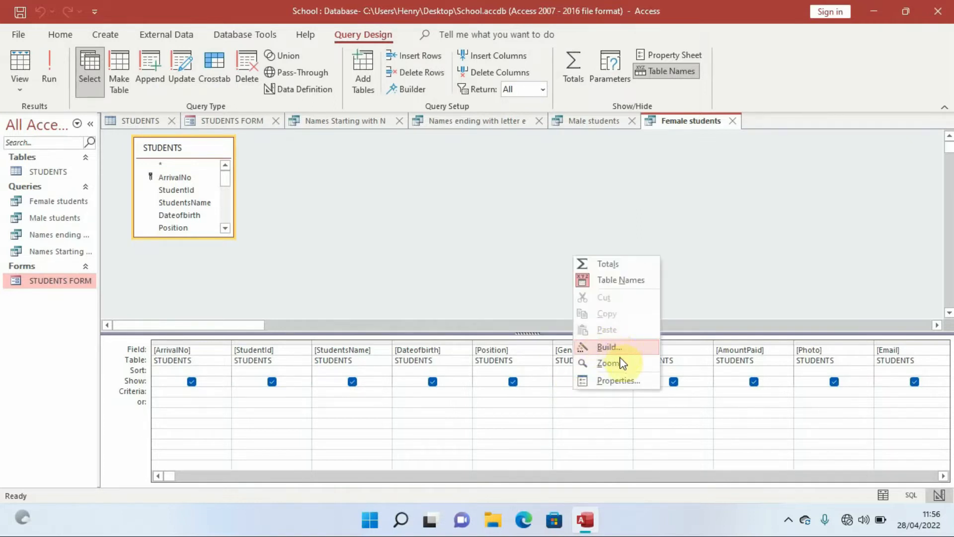
{"action": "left_click", "coordinate": [620, 359]}
{"action": "type", "text": "li"}
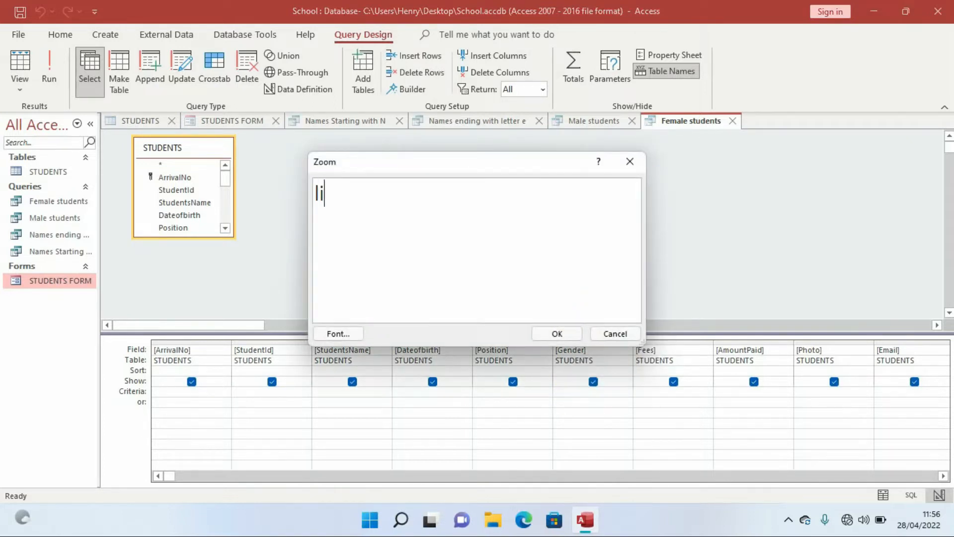
{"action": "type", "text": "ke\"Fem"}
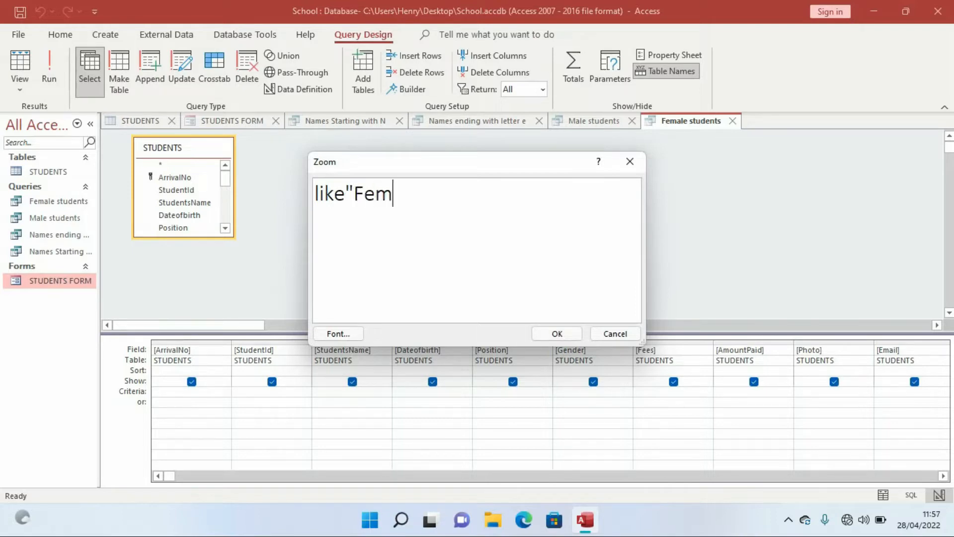
{"action": "type", "text": "ale\""}
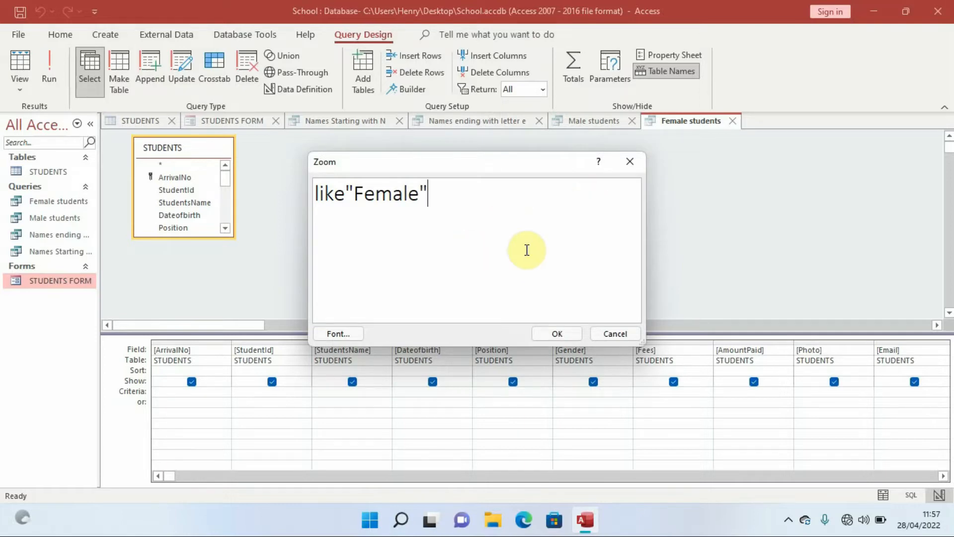
{"action": "left_click", "coordinate": [559, 335]}
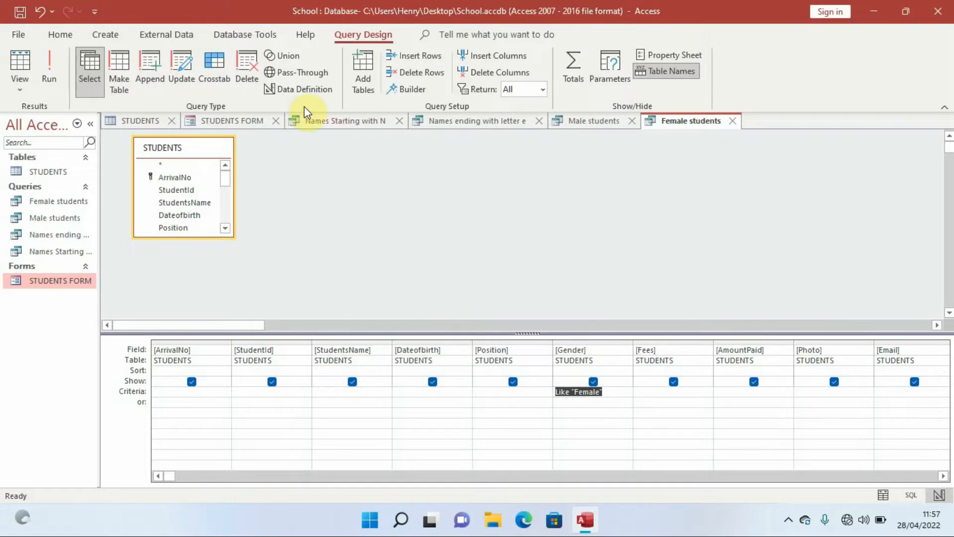
{"action": "left_click", "coordinate": [55, 72]}
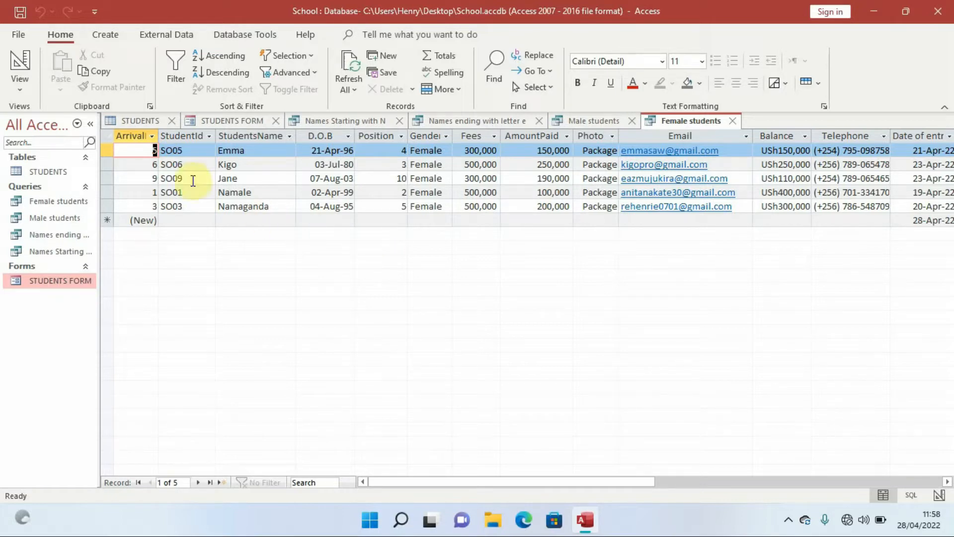
Step: Start a new query with the Simple Query Wizard, saving the Female students query, and choose the STUDENTS table as its source
{"action": "left_click", "coordinate": [106, 35]}
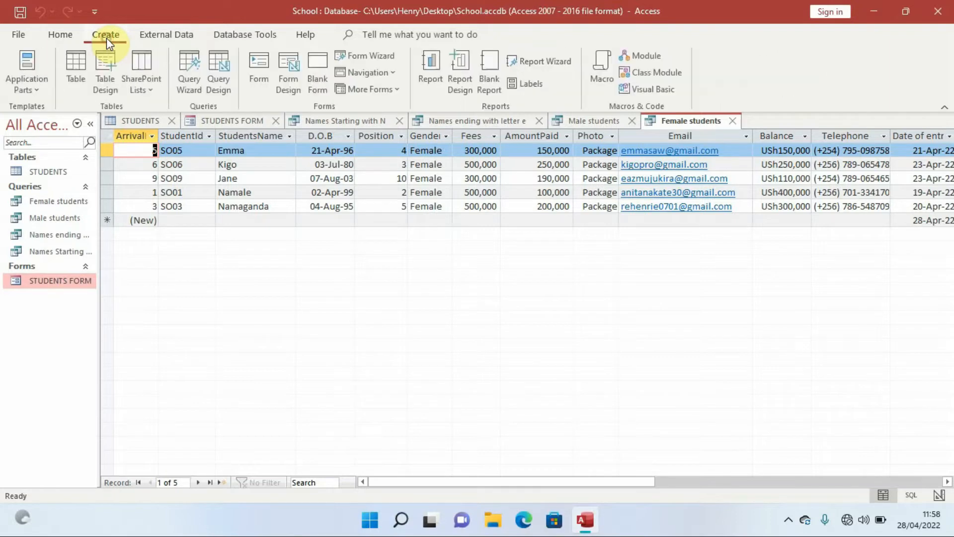
{"action": "left_click", "coordinate": [192, 82]}
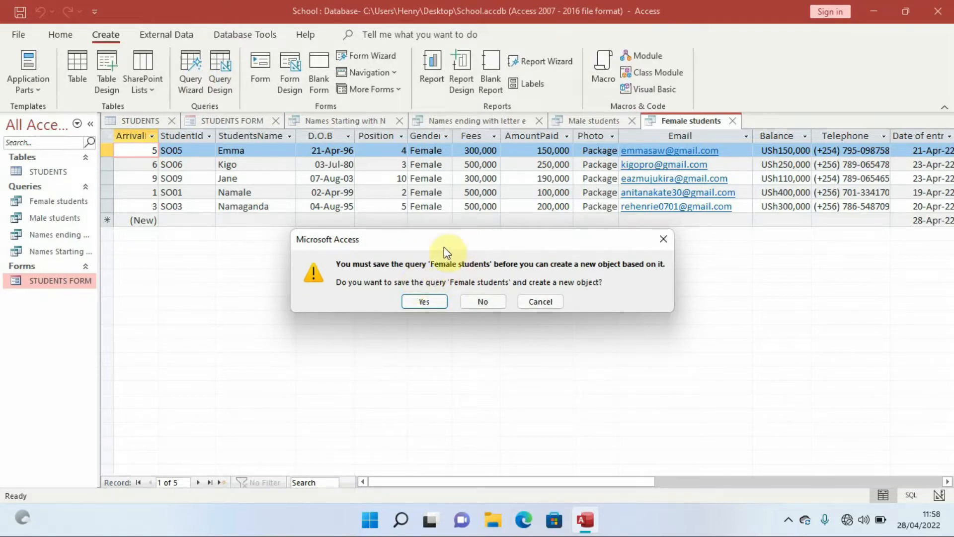
{"action": "left_click", "coordinate": [425, 301]}
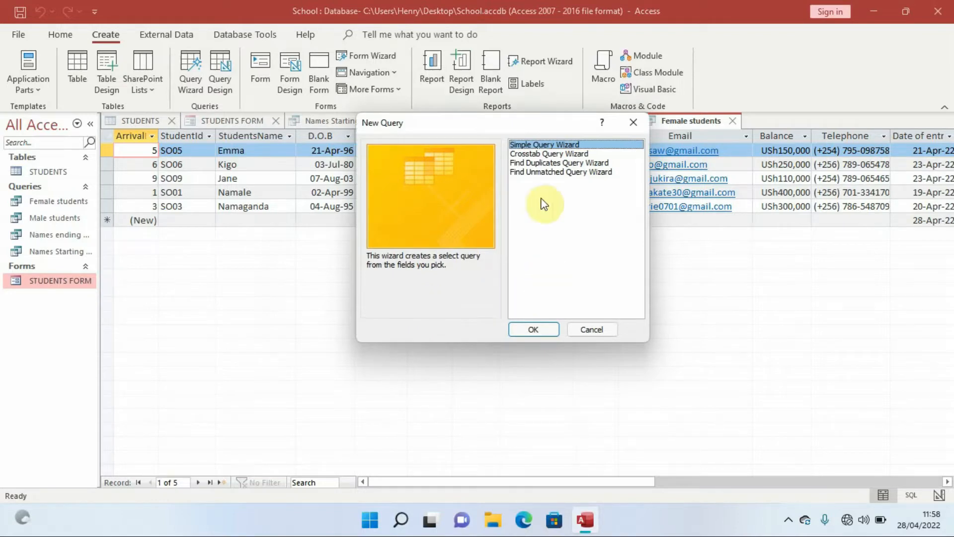
{"action": "left_click", "coordinate": [532, 329]}
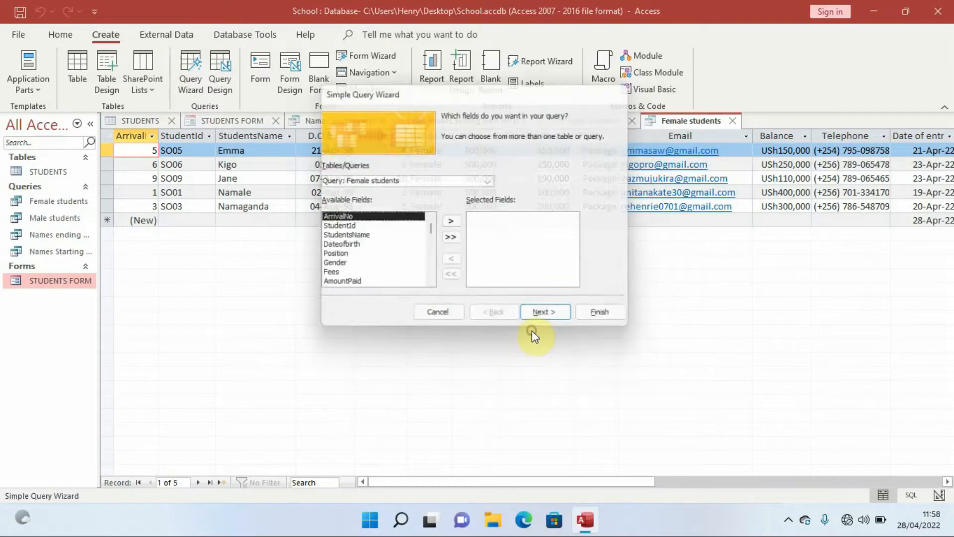
{"action": "left_click", "coordinate": [491, 182]}
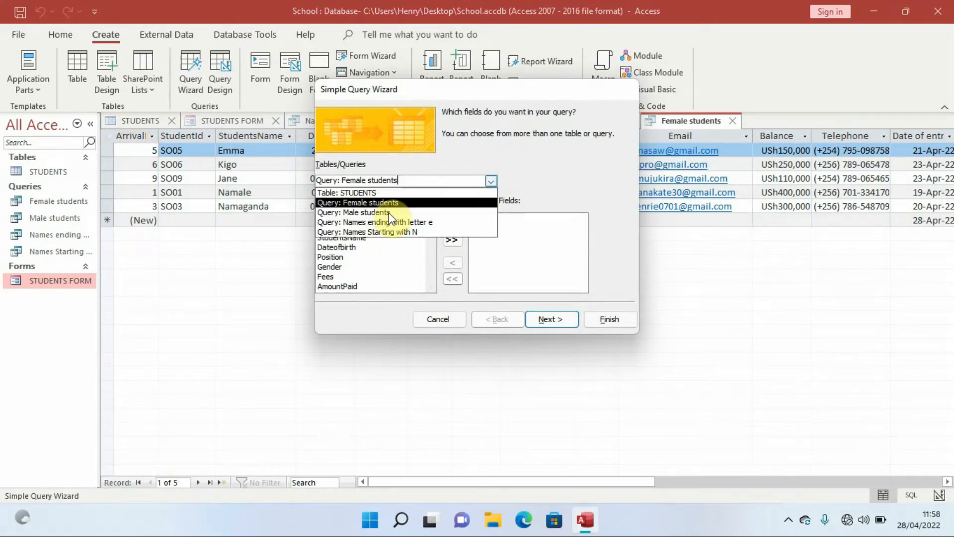
{"action": "left_click", "coordinate": [371, 194]}
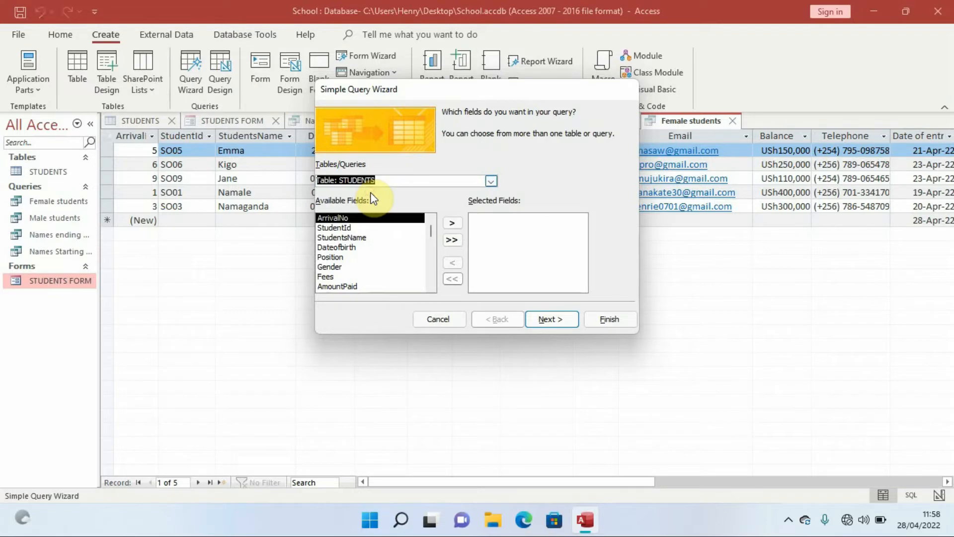
Step: Add ArrivalNo, StudentId, StudentsName, Dateofbirth, Position, Gender, Fees and AmountPaid to the fifth query's selected fields
{"action": "left_click", "coordinate": [451, 225]}
{"action": "left_click", "coordinate": [449, 225]}
{"action": "left_click", "coordinate": [449, 224]}
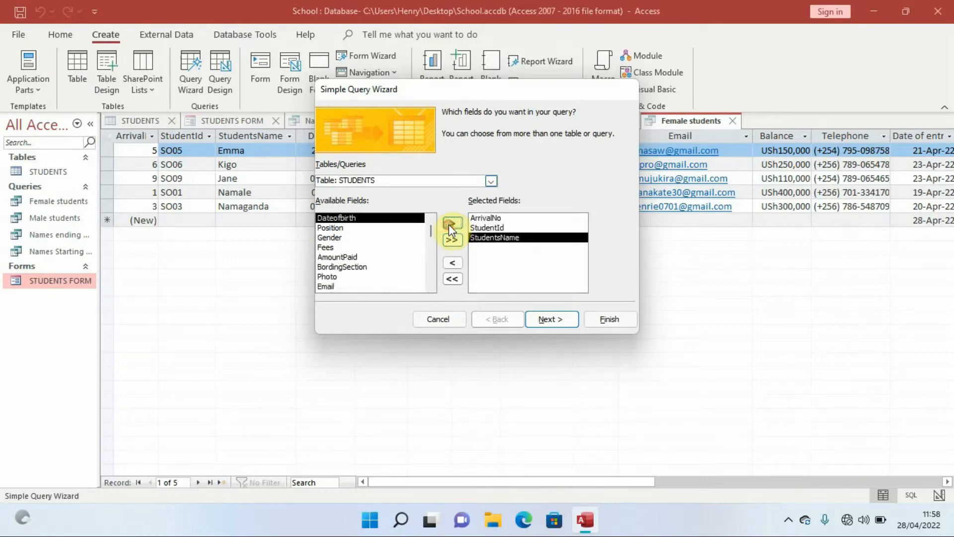
{"action": "left_click", "coordinate": [449, 225]}
{"action": "left_click", "coordinate": [449, 225]}
{"action": "left_click", "coordinate": [449, 225]}
{"action": "left_click", "coordinate": [449, 225]}
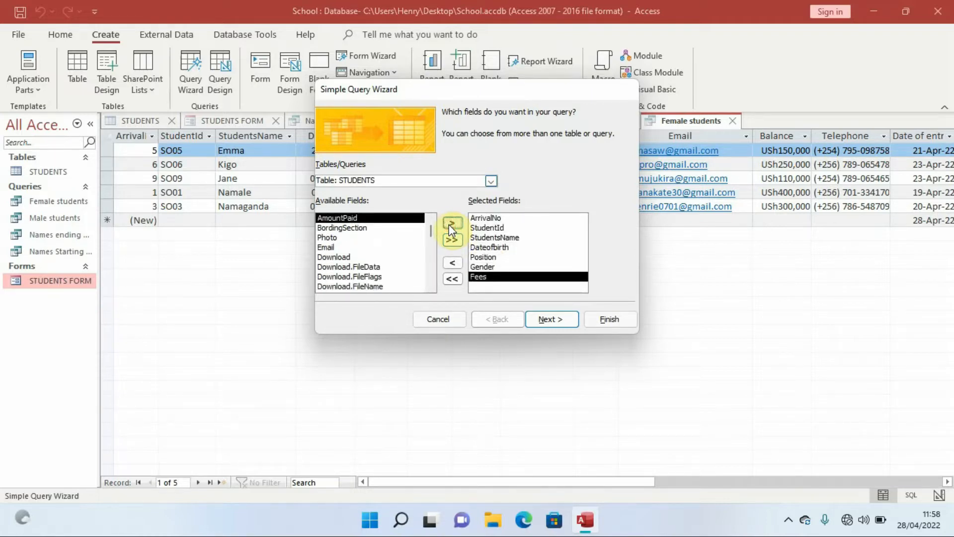
{"action": "left_click", "coordinate": [448, 225]}
Step: Add Photo, Email, Balance, Telephone and Date of entry to the fifth query, skipping BordingSection and the Download fields
{"action": "left_click", "coordinate": [332, 227]}
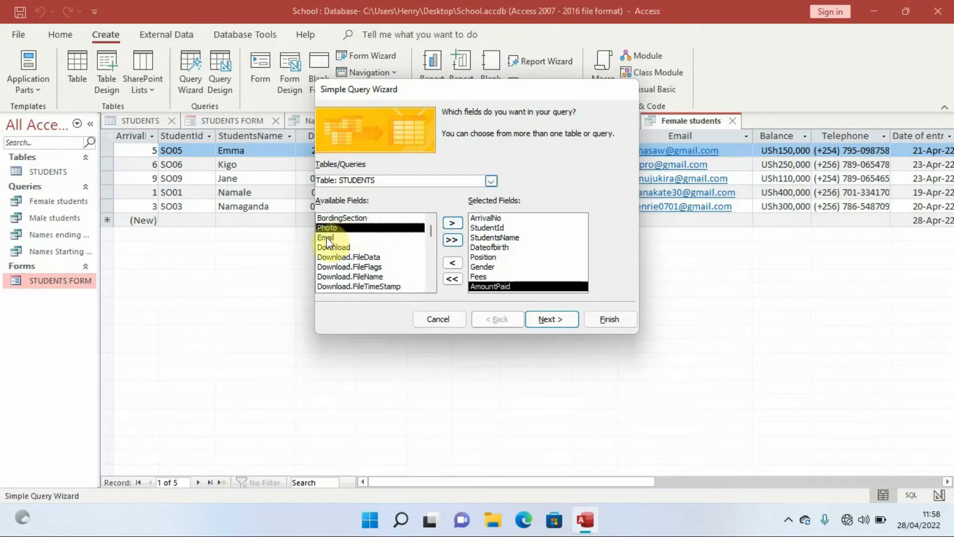
{"action": "left_click", "coordinate": [449, 221]}
{"action": "left_click", "coordinate": [449, 222]}
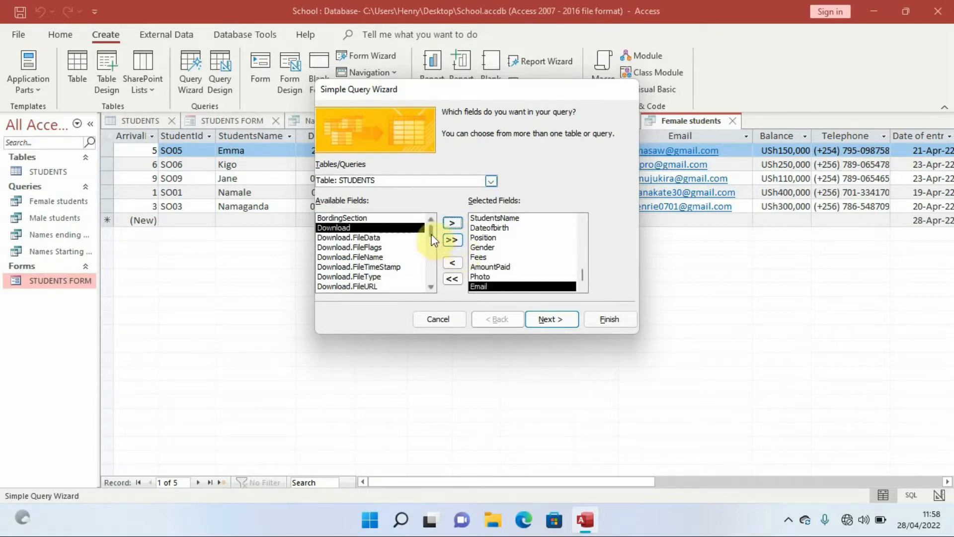
{"action": "scroll", "coordinate": [432, 264], "scroll_direction": "down", "scroll_amount": 1}
{"action": "left_click", "coordinate": [331, 269]}
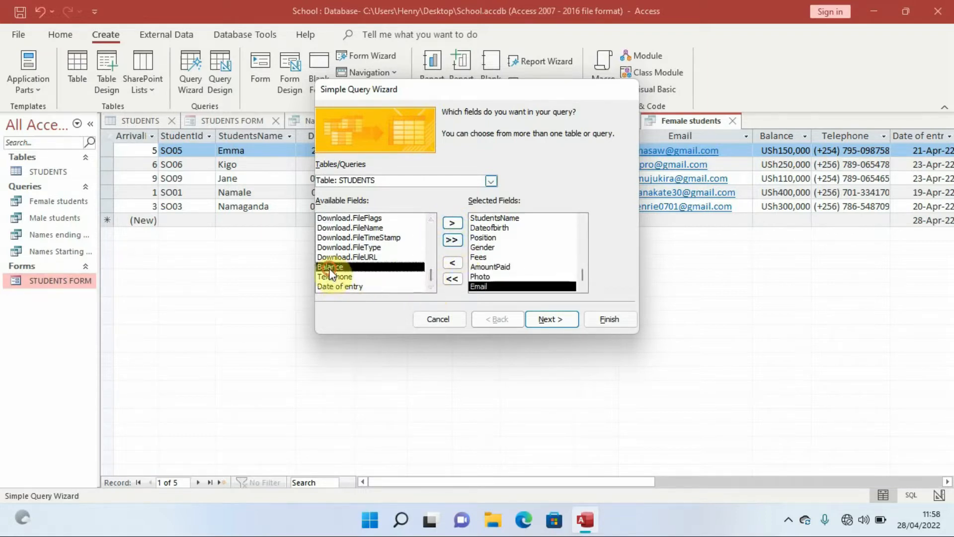
{"action": "left_click", "coordinate": [451, 221]}
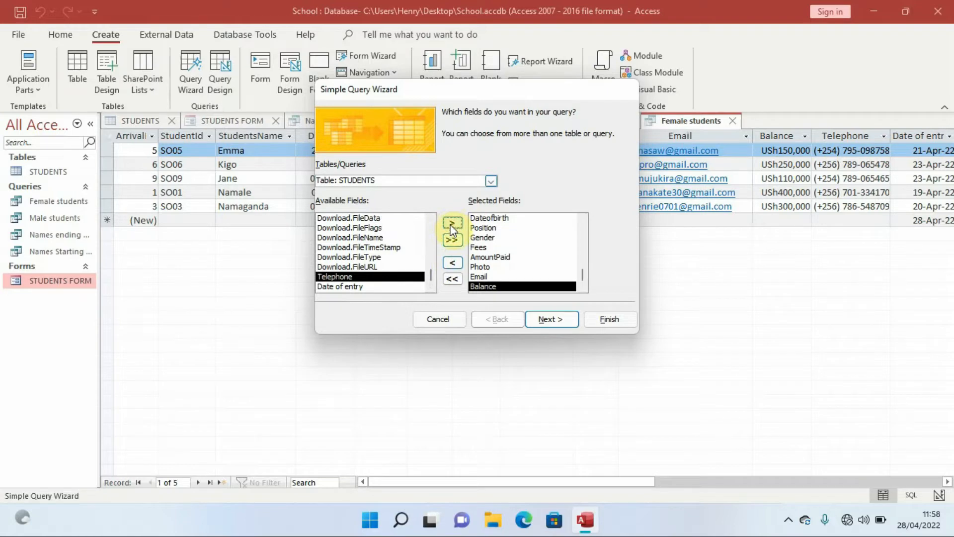
{"action": "left_click", "coordinate": [450, 223]}
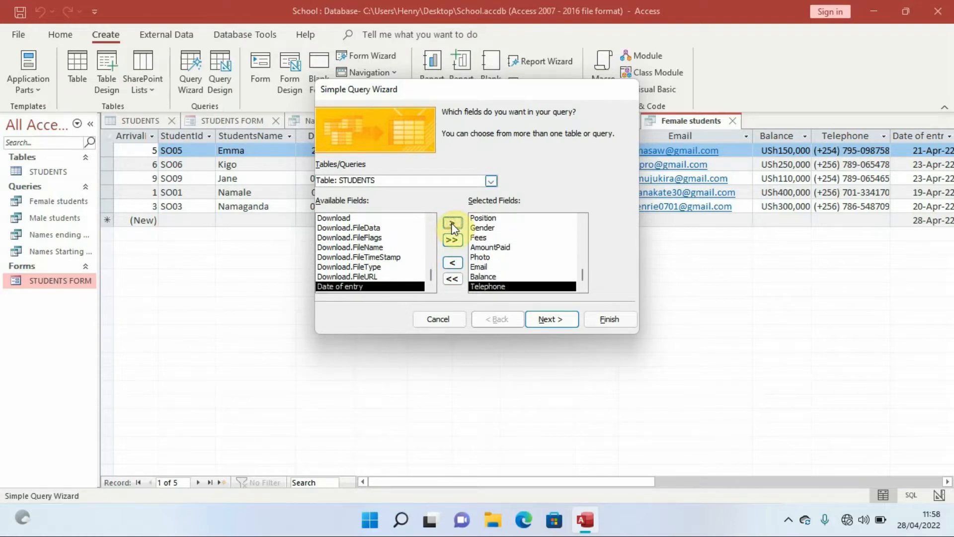
{"action": "left_click", "coordinate": [452, 223]}
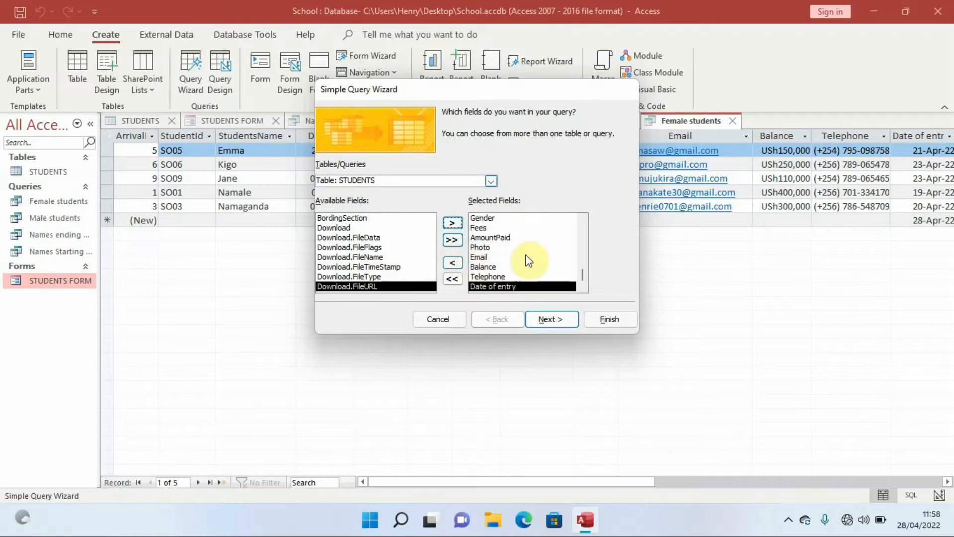
Step: Keep the fifth query as a detail query, title it "Age" and finish with the option to modify the query design
{"action": "left_click", "coordinate": [555, 321]}
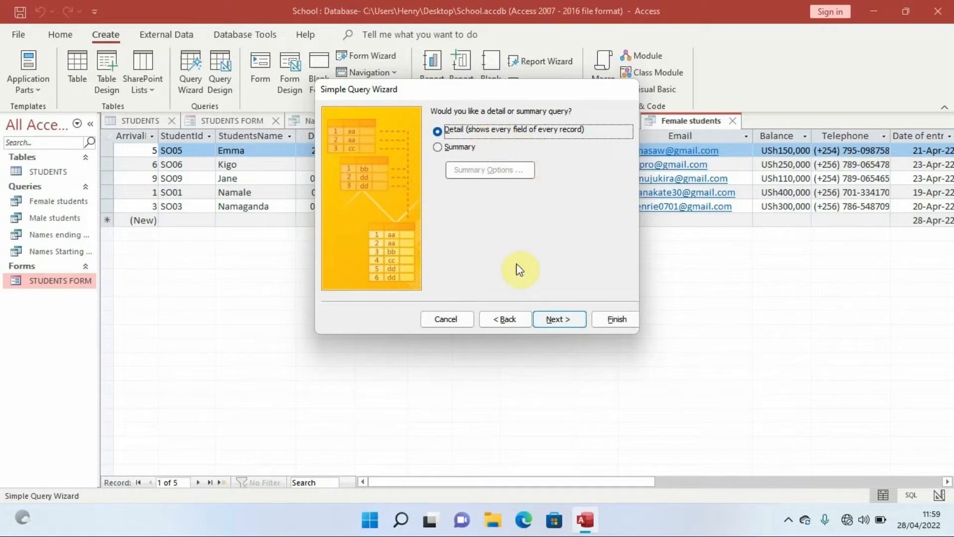
{"action": "left_click", "coordinate": [557, 319]}
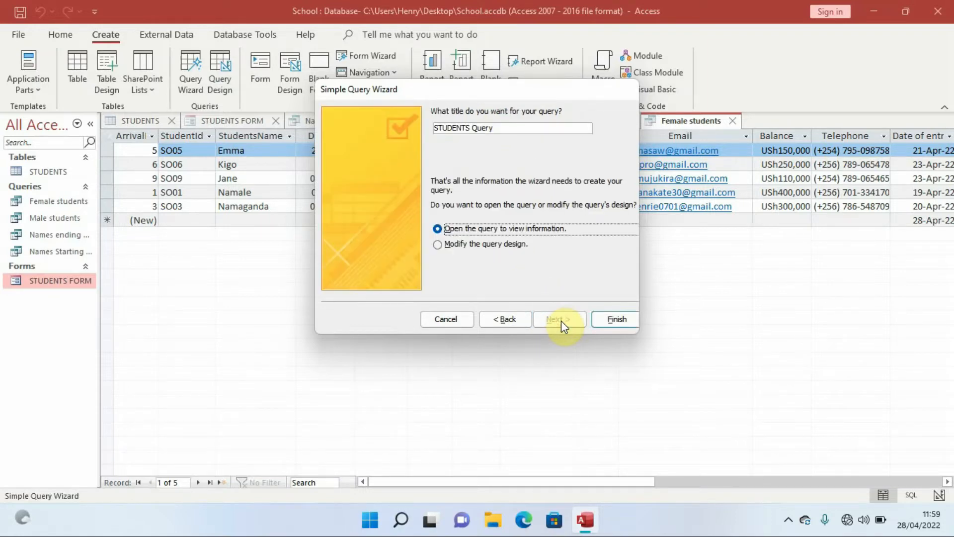
{"action": "left_click_drag", "start_coordinate": [494, 128], "coordinate": [428, 128]}
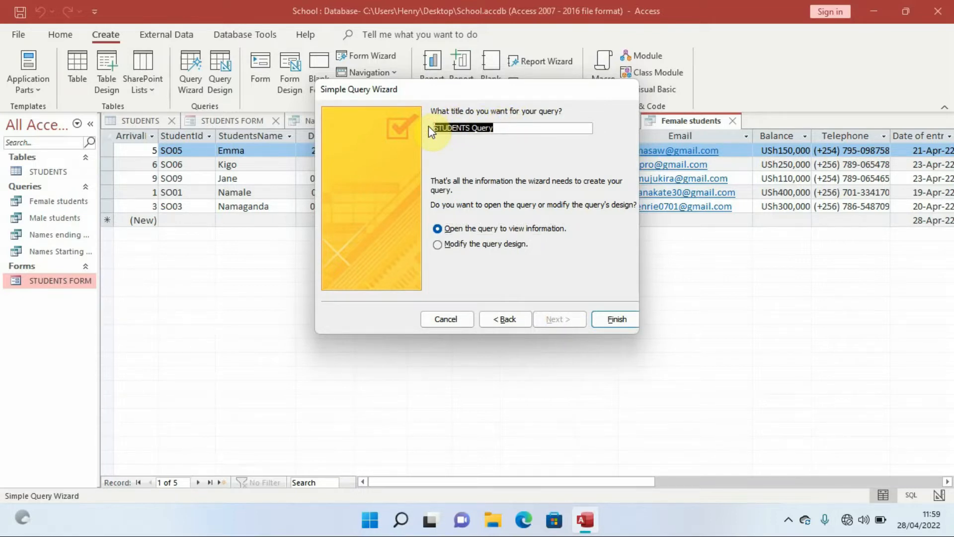
{"action": "key", "text": "Caps_Lock"}
{"action": "type", "text": "A"}
{"action": "key", "text": "Caps_Lock"}
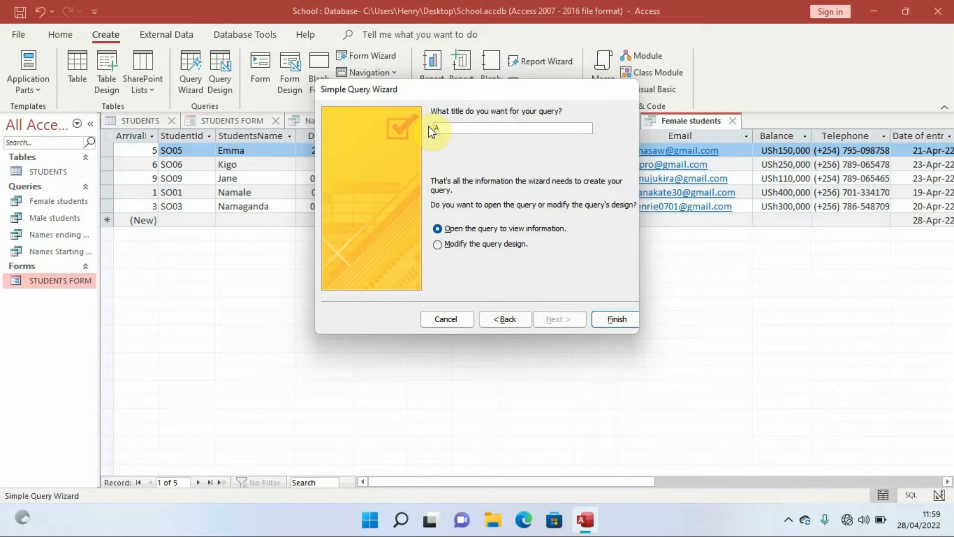
{"action": "type", "text": "ge"}
{"action": "left_click", "coordinate": [460, 246]}
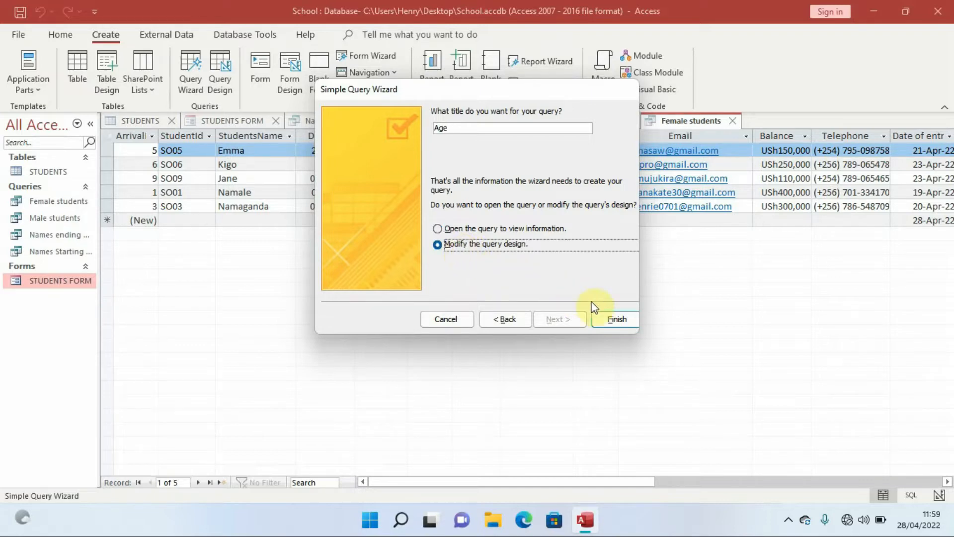
{"action": "left_click", "coordinate": [616, 321]}
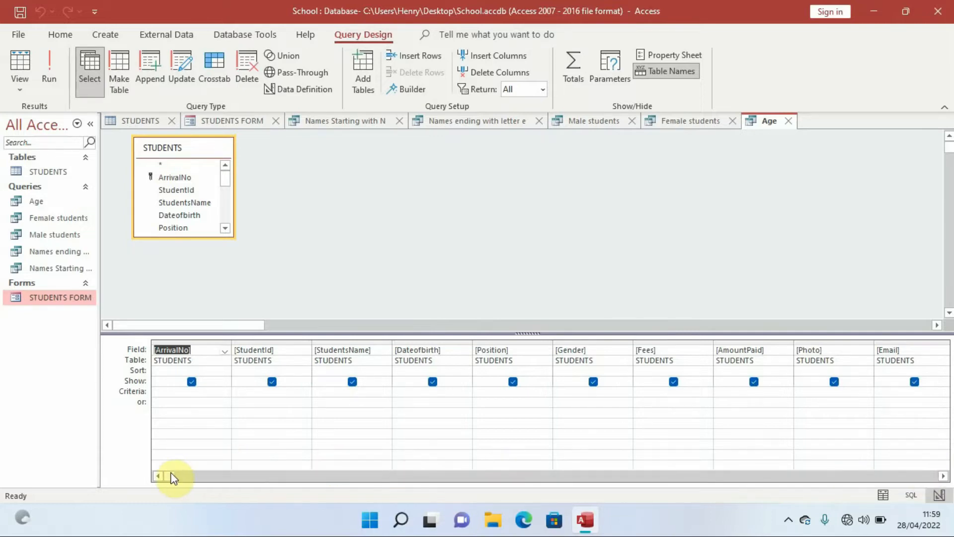
Step: Enter Age as the field name in the first empty column after Date of entry in the Age query's design grid
{"action": "left_click", "coordinate": [943, 475]}
{"action": "left_click", "coordinate": [944, 476]}
{"action": "left_click", "coordinate": [943, 476]}
{"action": "left_click", "coordinate": [943, 475]}
{"action": "left_click", "coordinate": [943, 476]}
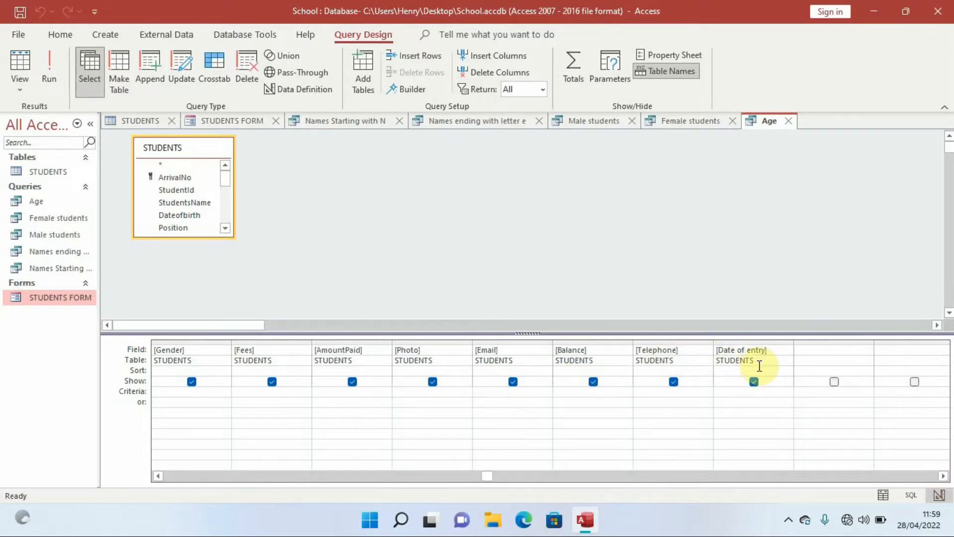
{"action": "left_click", "coordinate": [802, 351]}
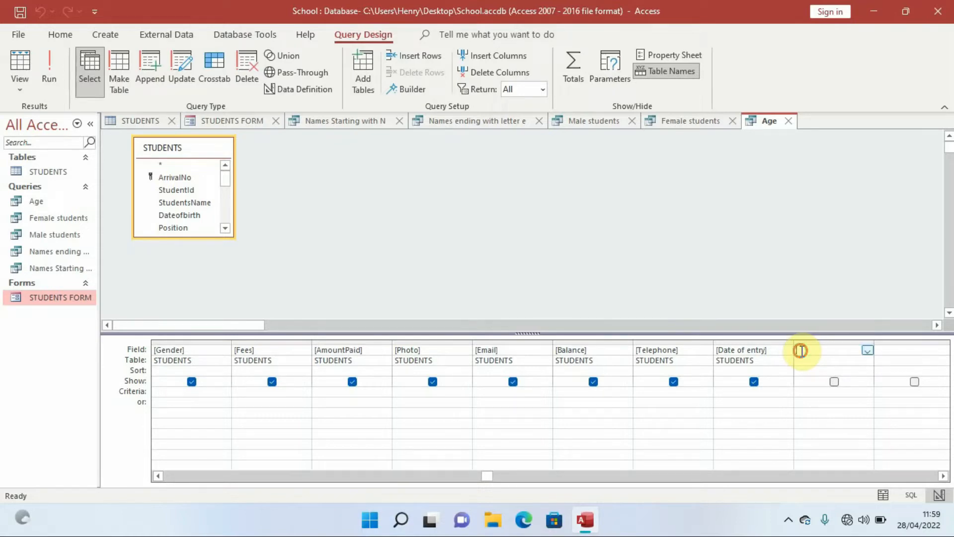
{"action": "key", "text": "Caps_Lock"}
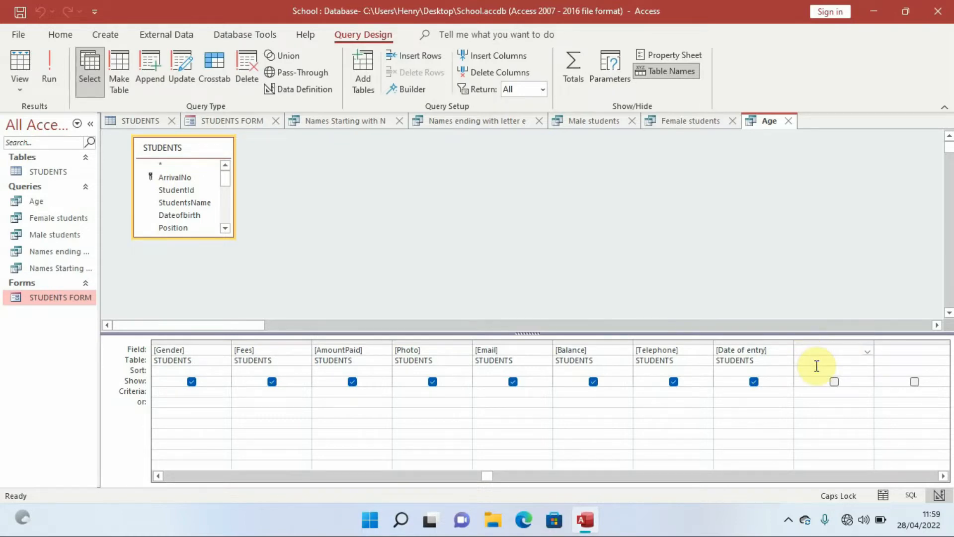
{"action": "type", "text": "Age"}
{"action": "key", "text": "Caps_Lock"}
{"action": "type", "text": "ge"}
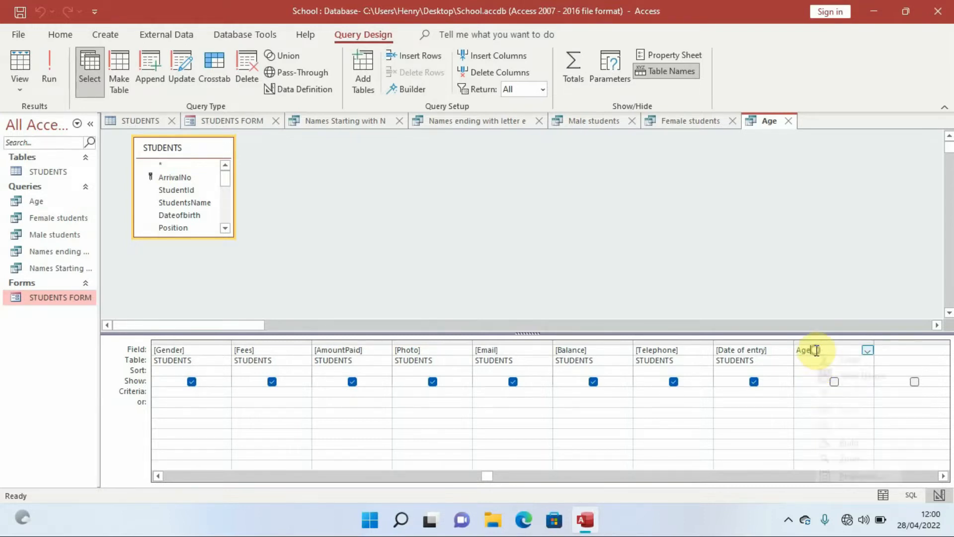
Step: Open the Age column's field entry in the Zoom editor and extend it to Age:Datediff("yyyy", as the start of the age expression
{"action": "right_click", "coordinate": [816, 350]}
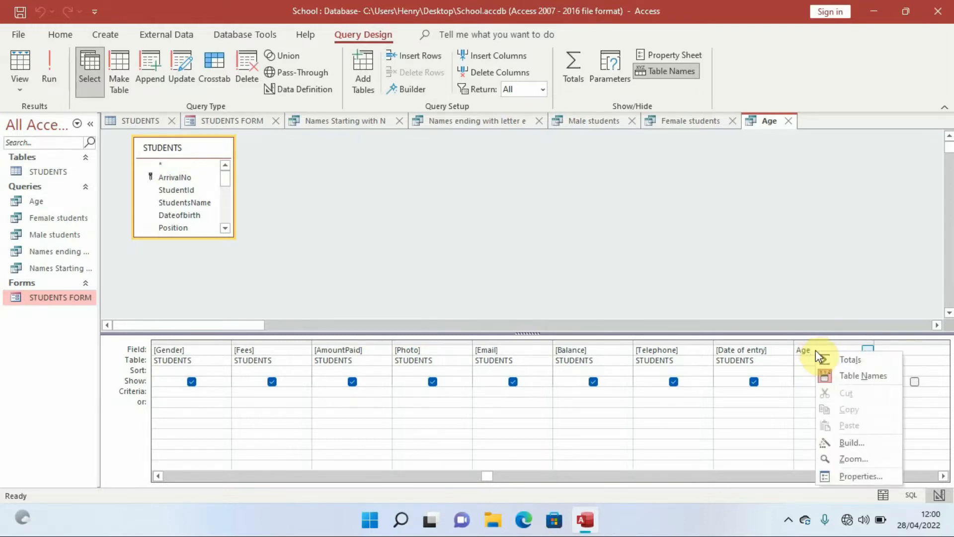
{"action": "left_click", "coordinate": [852, 458]}
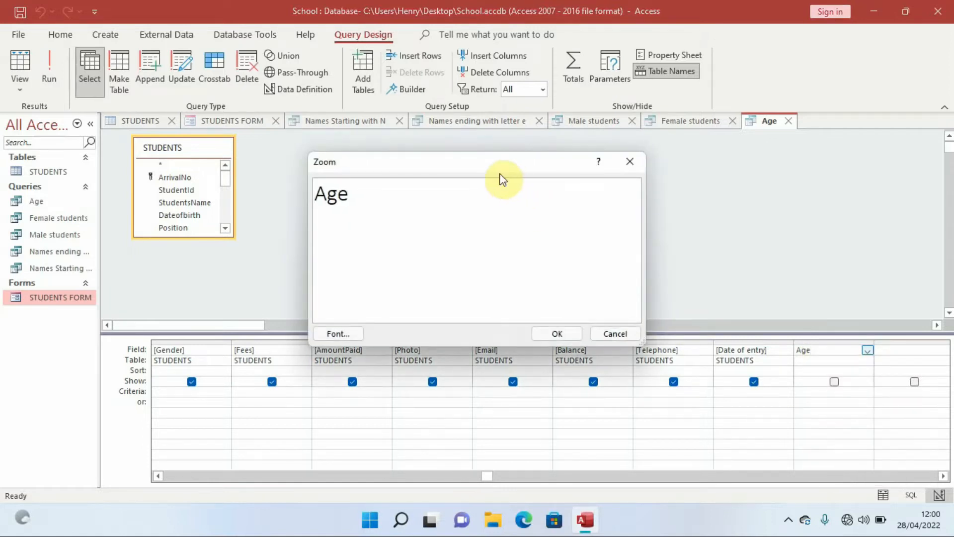
{"action": "left_click_drag", "start_coordinate": [492, 159], "coordinate": [531, 141]}
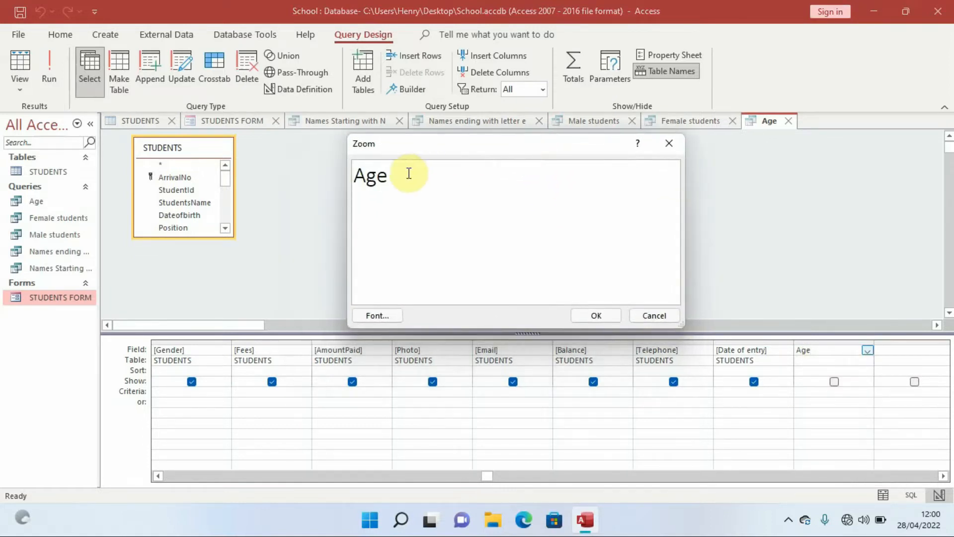
{"action": "left_click", "coordinate": [388, 175]}
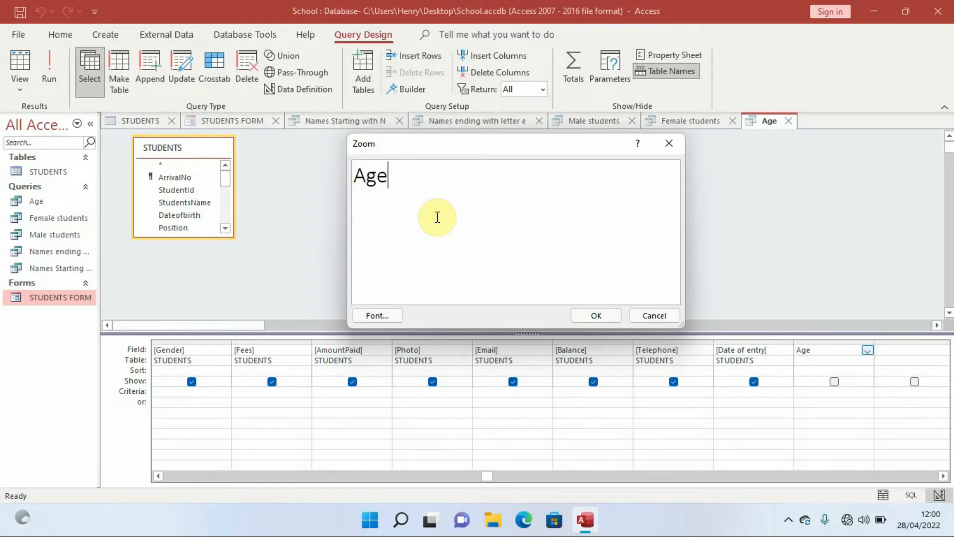
{"action": "type", "text": ":"}
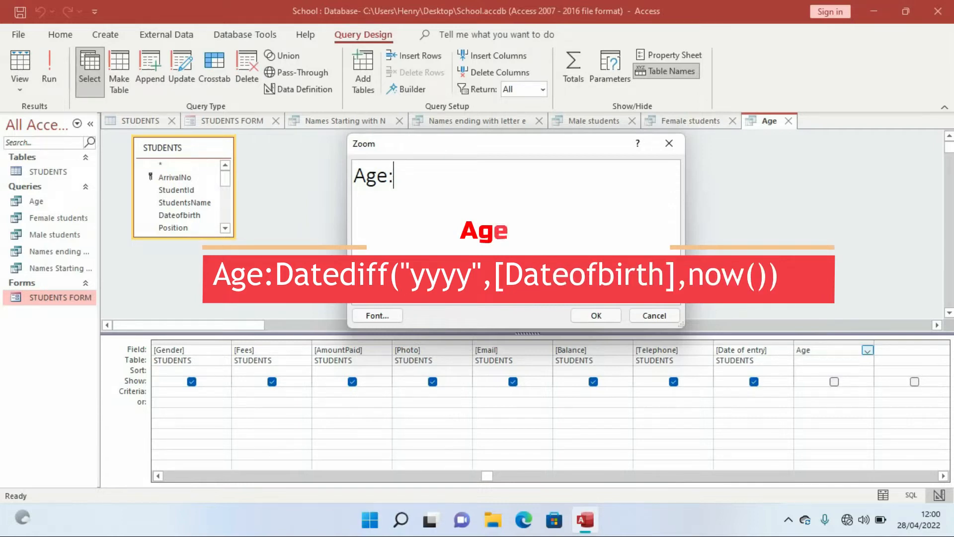
{"action": "type", "text": "Da"}
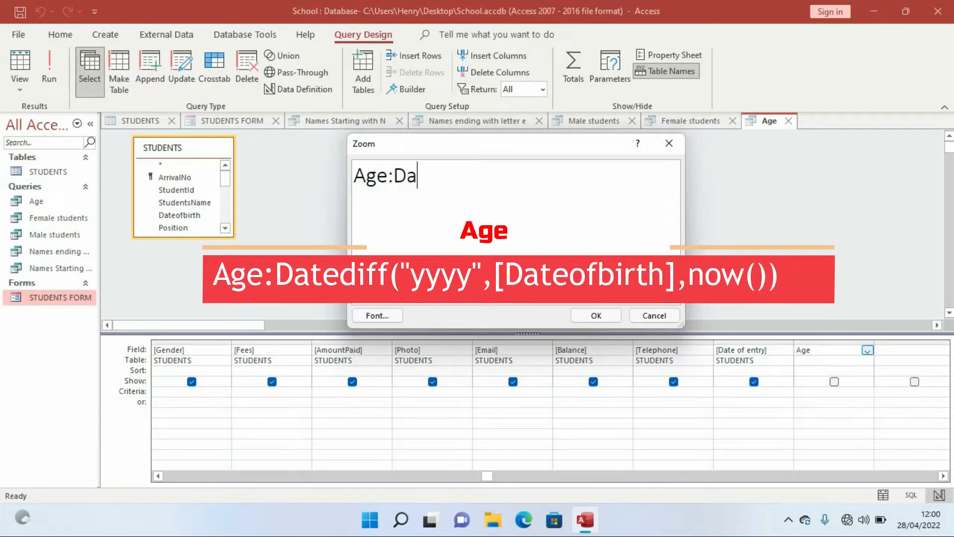
{"action": "type", "text": "tediff"}
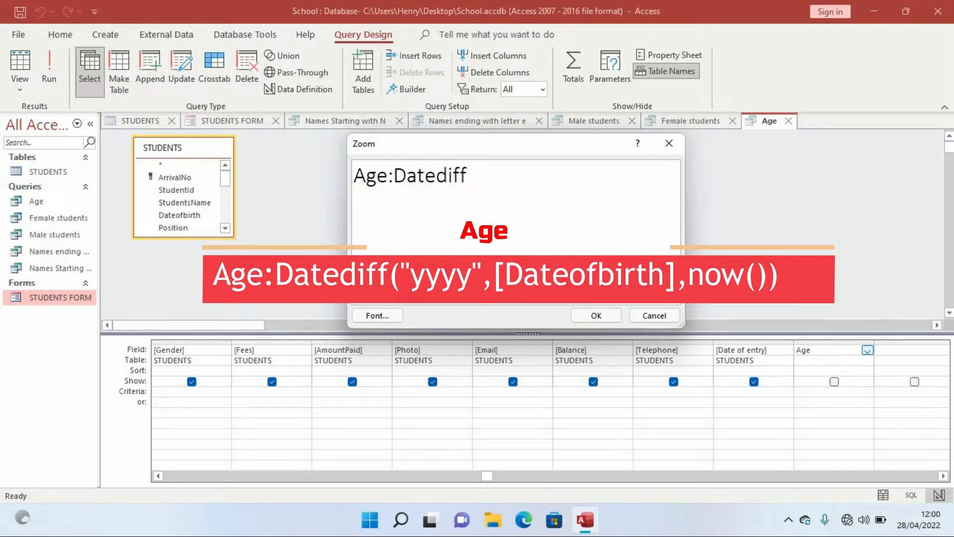
{"action": "type", "text": "(\"yyy"}
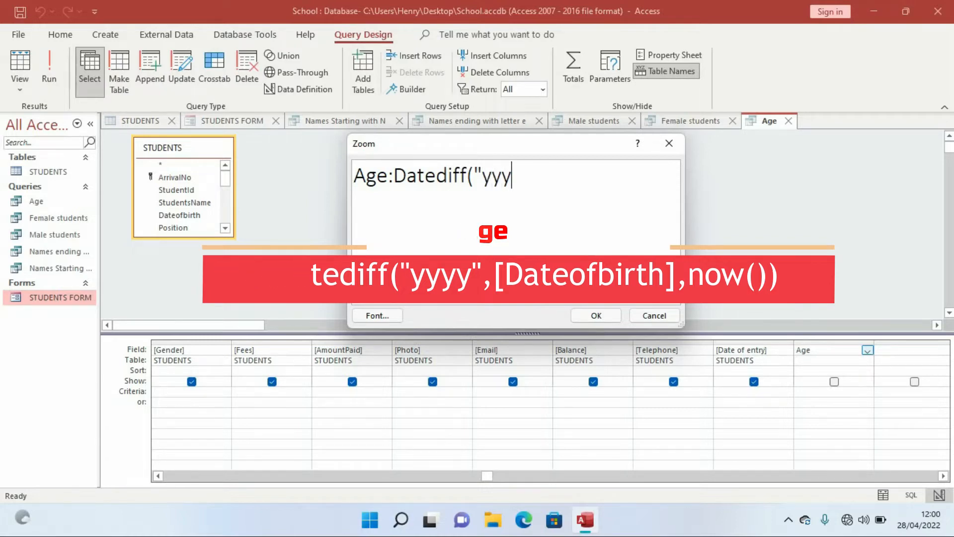
{"action": "type", "text": "y"}
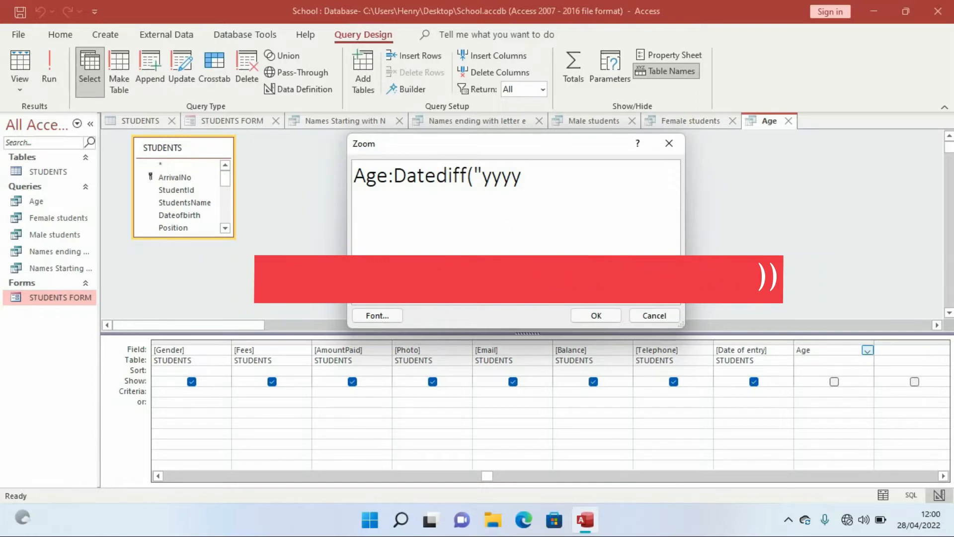
{"action": "type", "text": "\""}
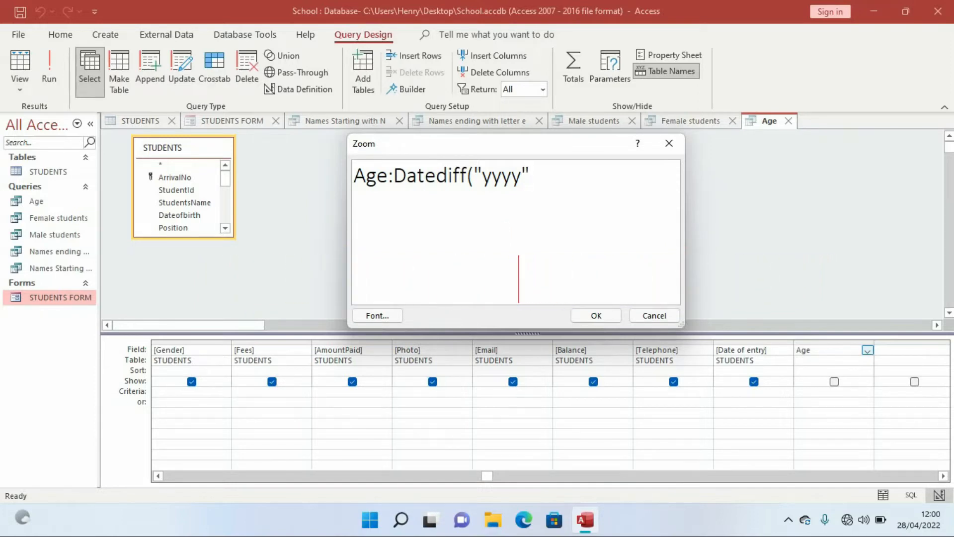
{"action": "type", "text": ","}
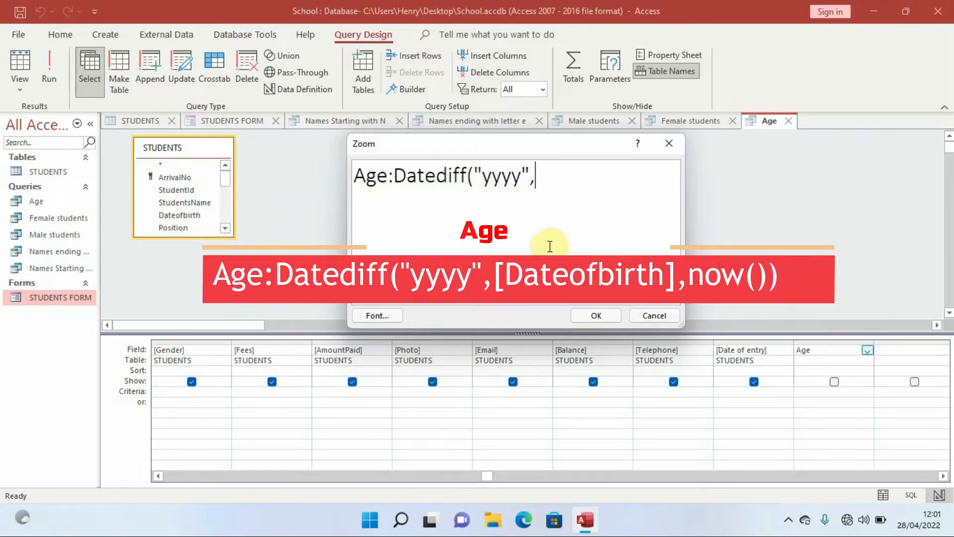
Step: Complete the Age expression with [Dateofbirth],now()) after the "yyyy" interval, widening the editor to fit, and apply it to the column
{"action": "type", "text": "["}
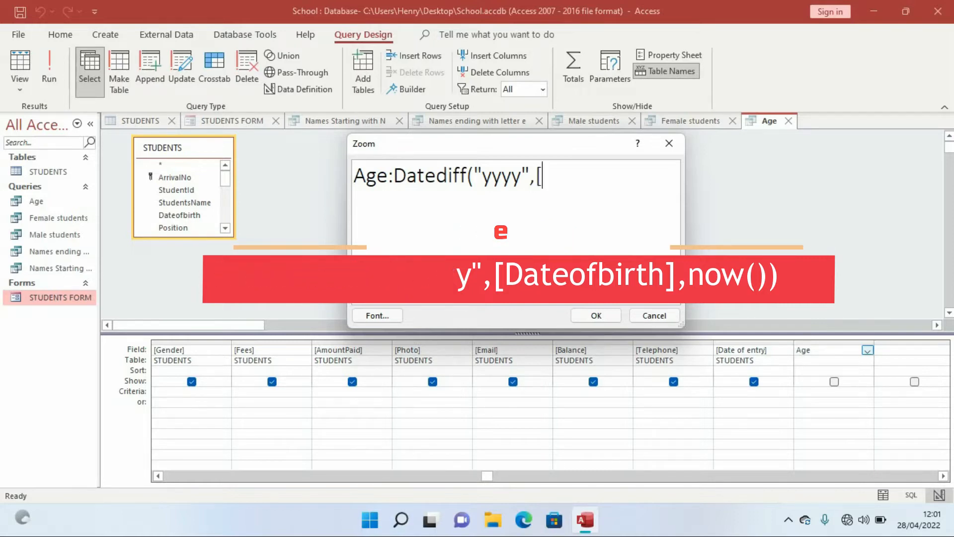
{"action": "type", "text": "Date"}
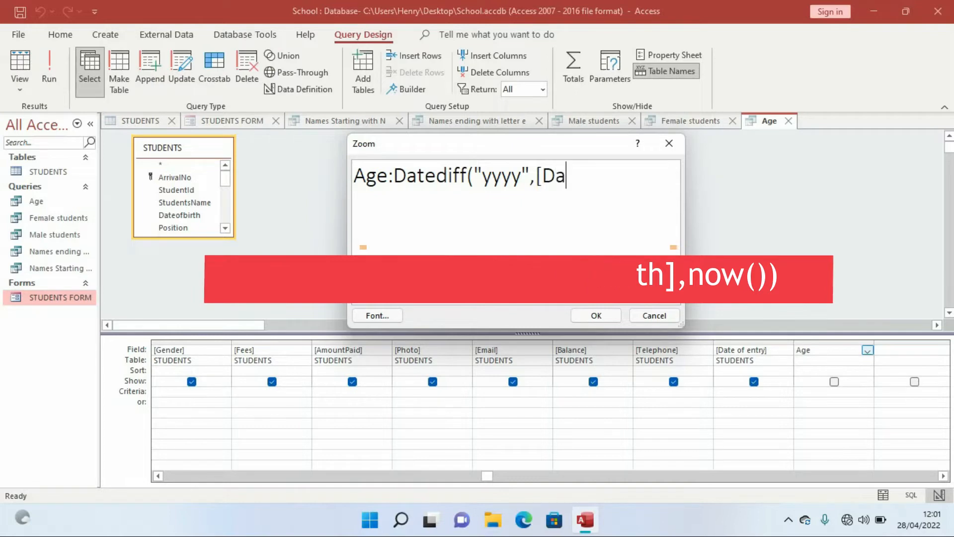
{"action": "type", "text": "of"}
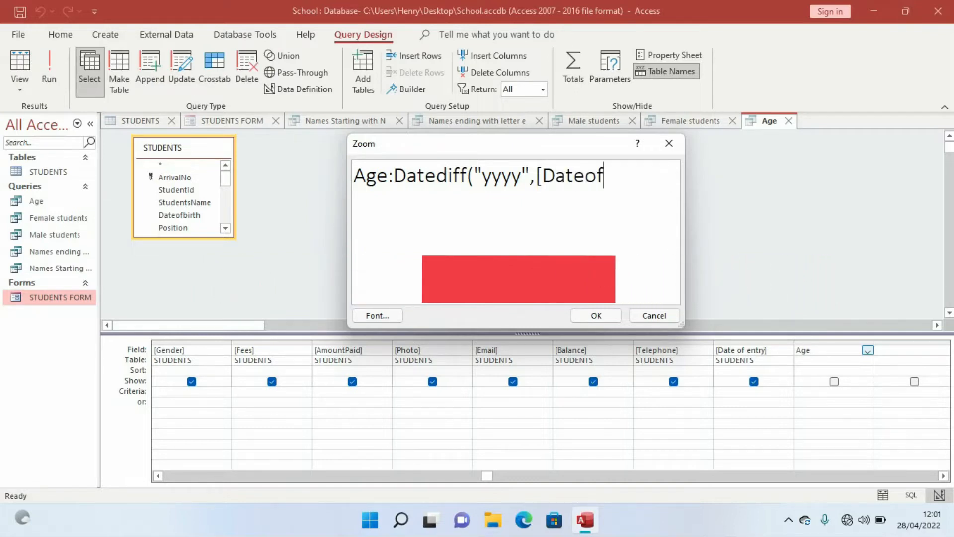
{"action": "type", "text": "birth"}
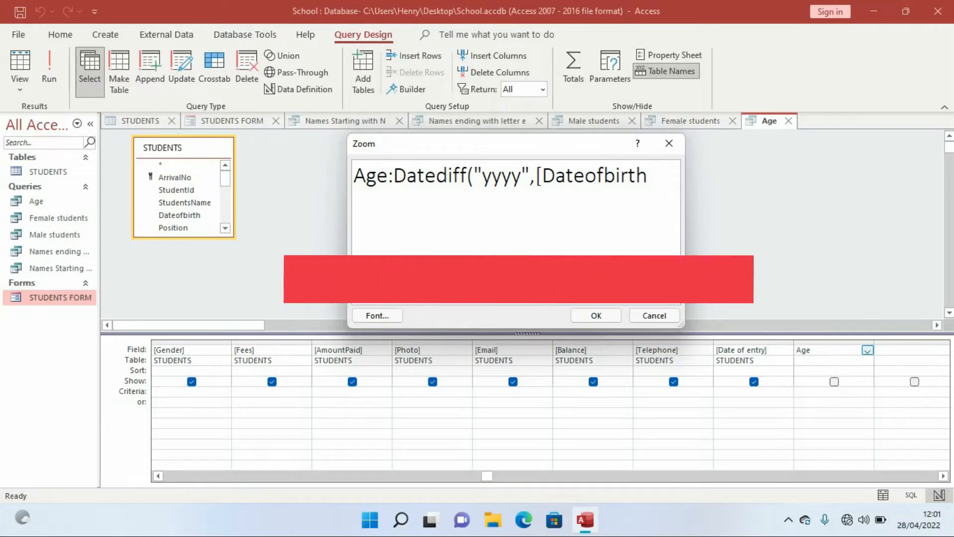
{"action": "type", "text": "]"}
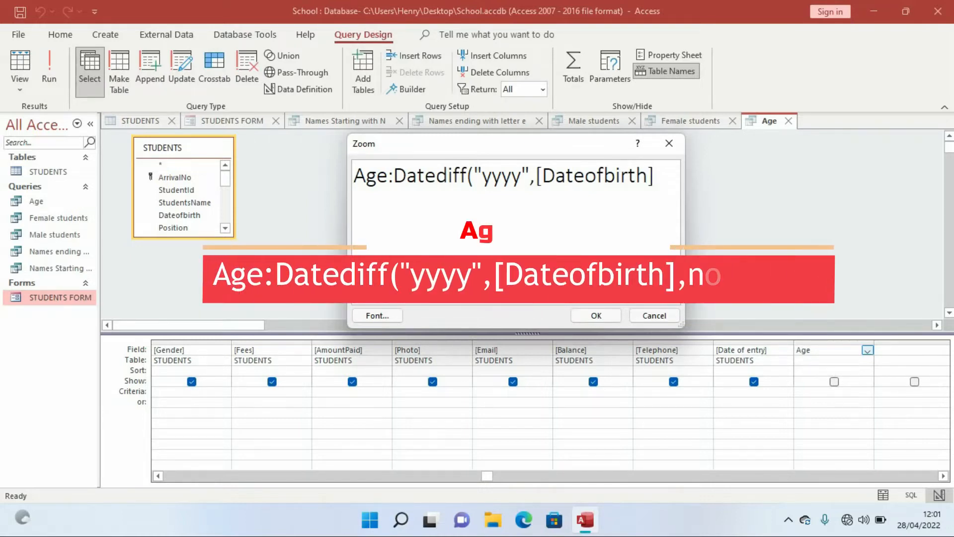
{"action": "type", "text": ","}
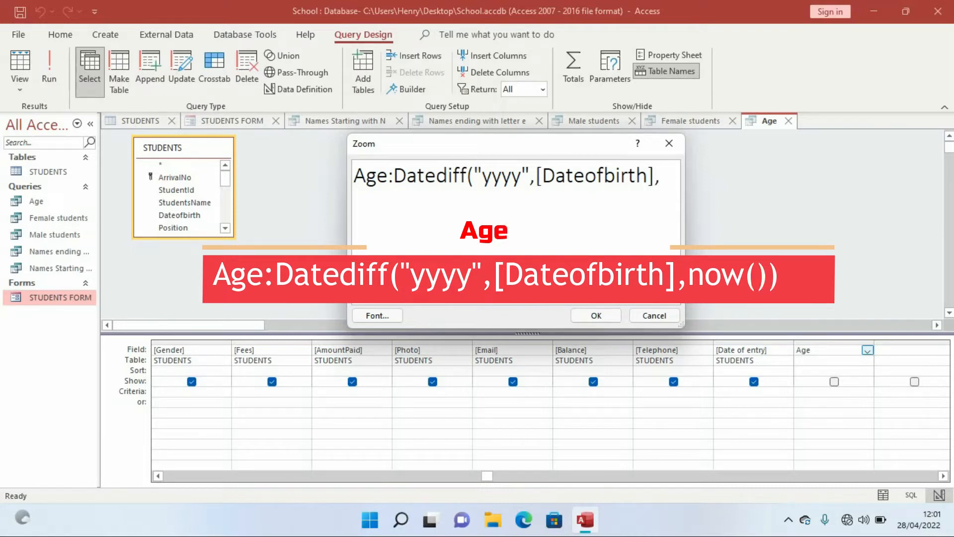
{"action": "type", "text": "now"}
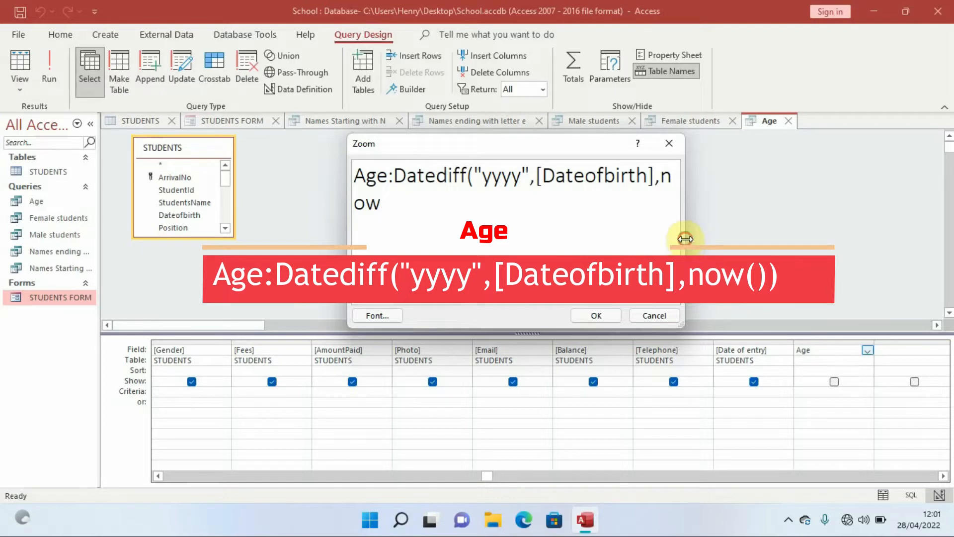
{"action": "left_click_drag", "start_coordinate": [685, 239], "coordinate": [875, 251]}
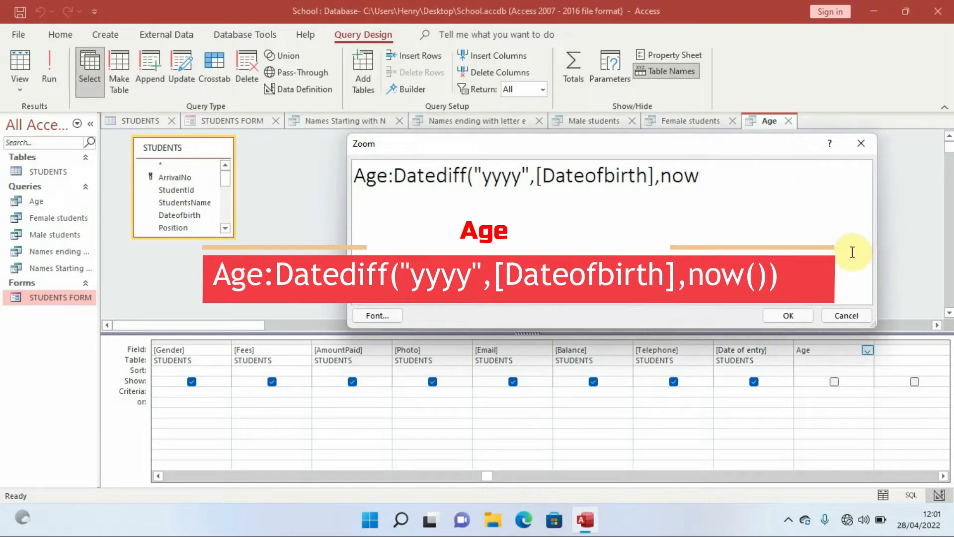
{"action": "type", "text": "("}
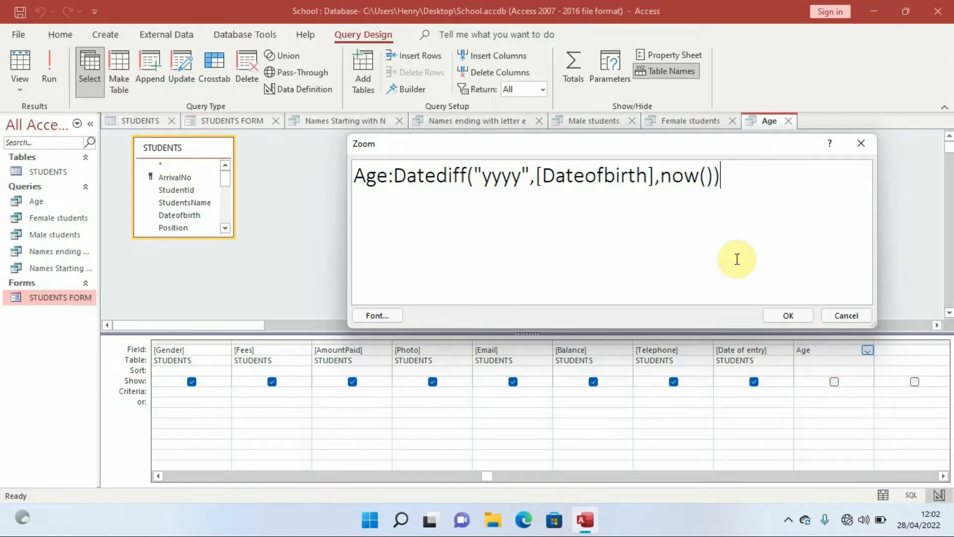
{"action": "left_click", "coordinate": [789, 315]}
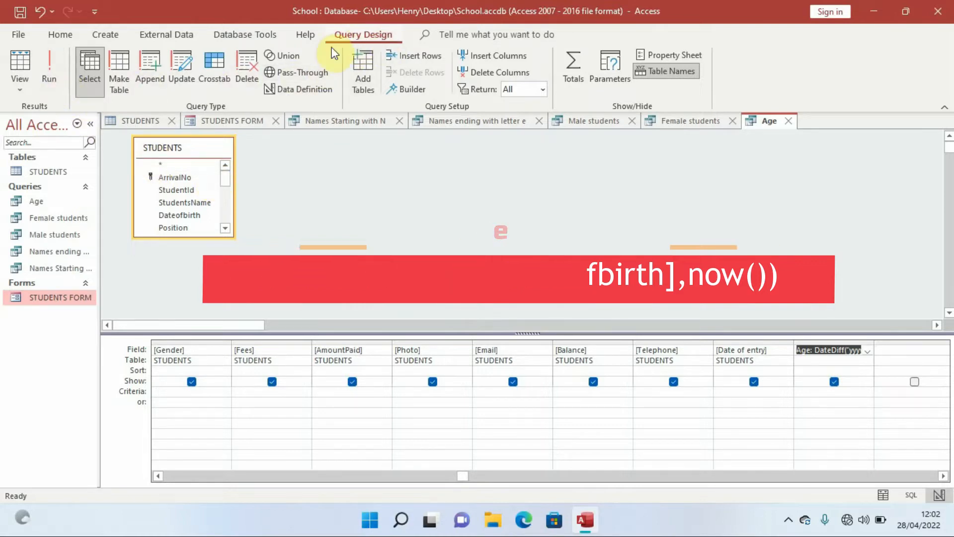
Step: Run the Age query and review the calculated Age column against the students' dates of birth
{"action": "left_click", "coordinate": [55, 70]}
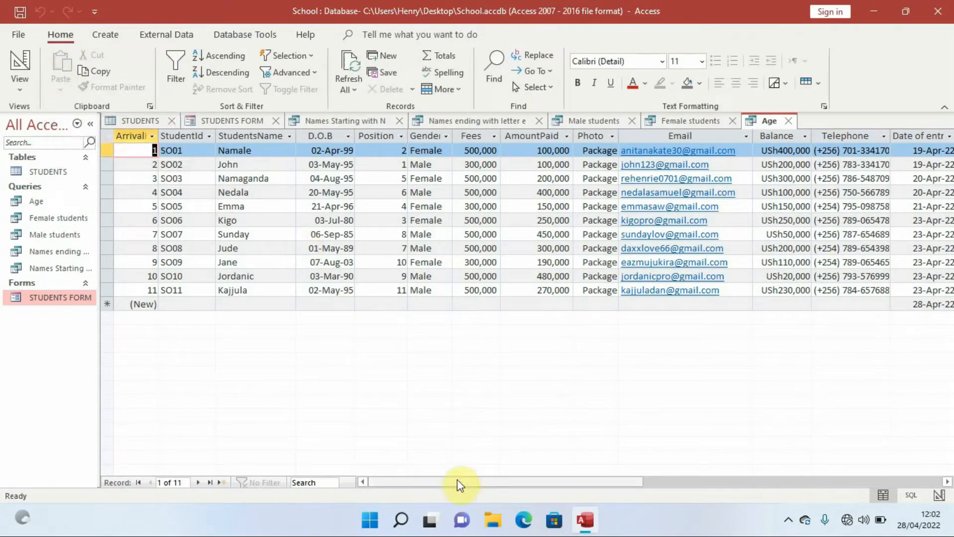
{"action": "left_click_drag", "start_coordinate": [450, 482], "coordinate": [492, 483]}
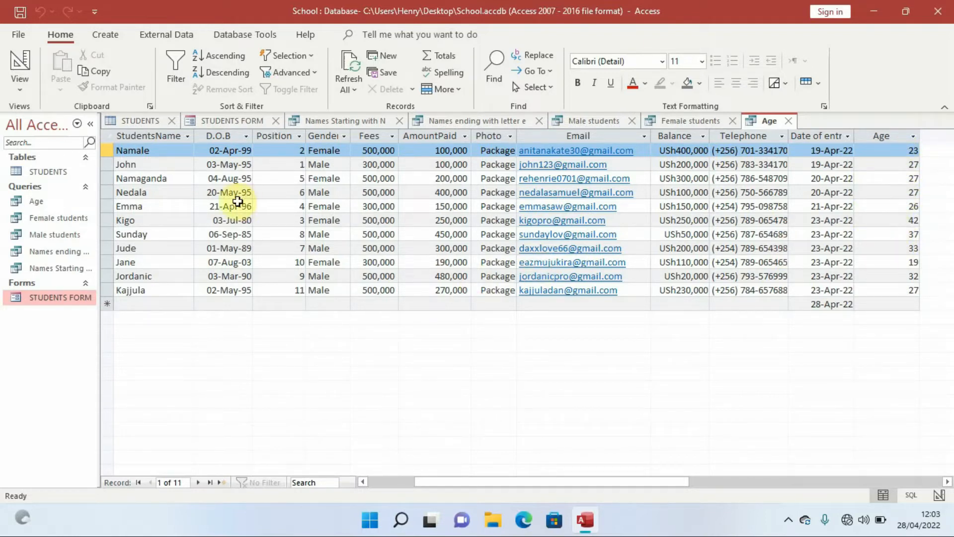
Step: Turn the Age column's Show setting off and back on in the query design, and rerun the query to review the ages
{"action": "left_click", "coordinate": [19, 86]}
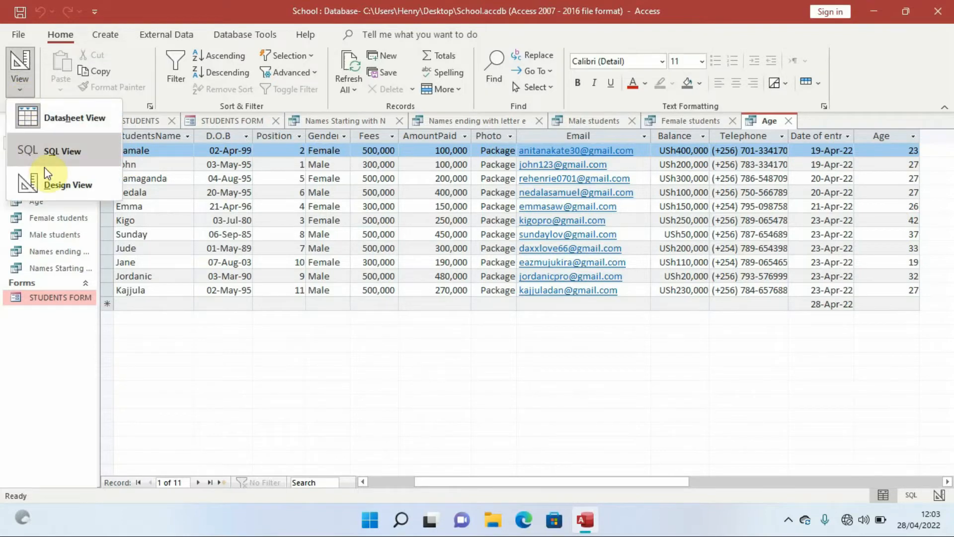
{"action": "left_click", "coordinate": [55, 184]}
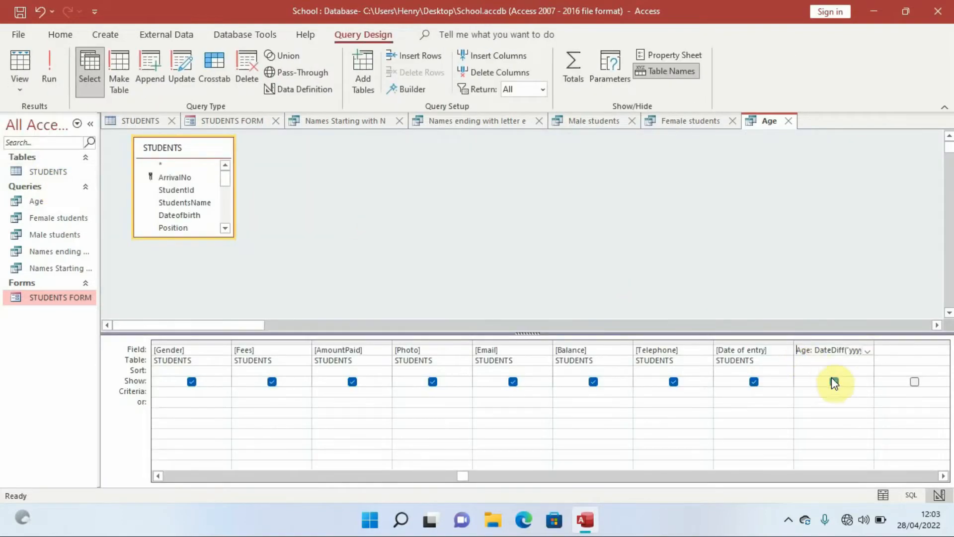
{"action": "left_click", "coordinate": [834, 382]}
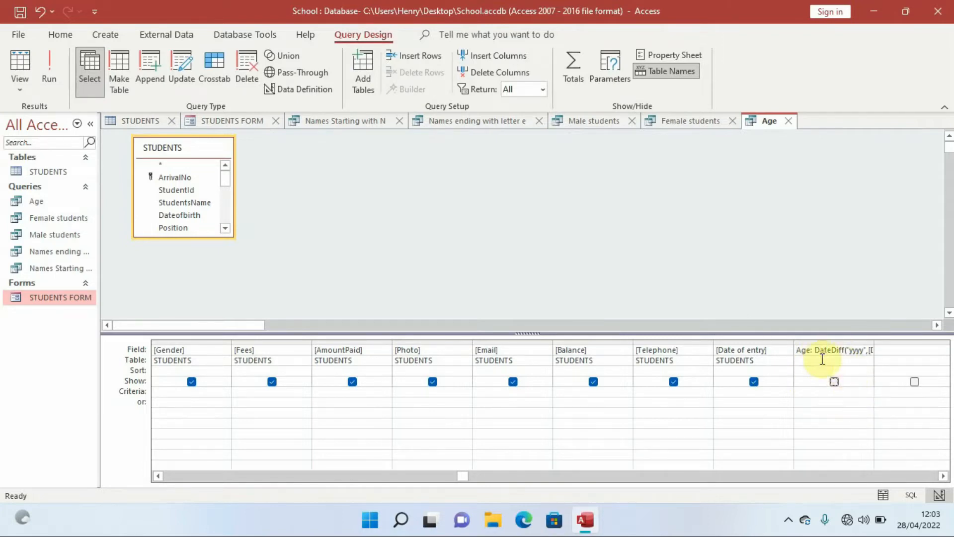
{"action": "left_click", "coordinate": [834, 382]}
{"action": "left_click", "coordinate": [50, 76]}
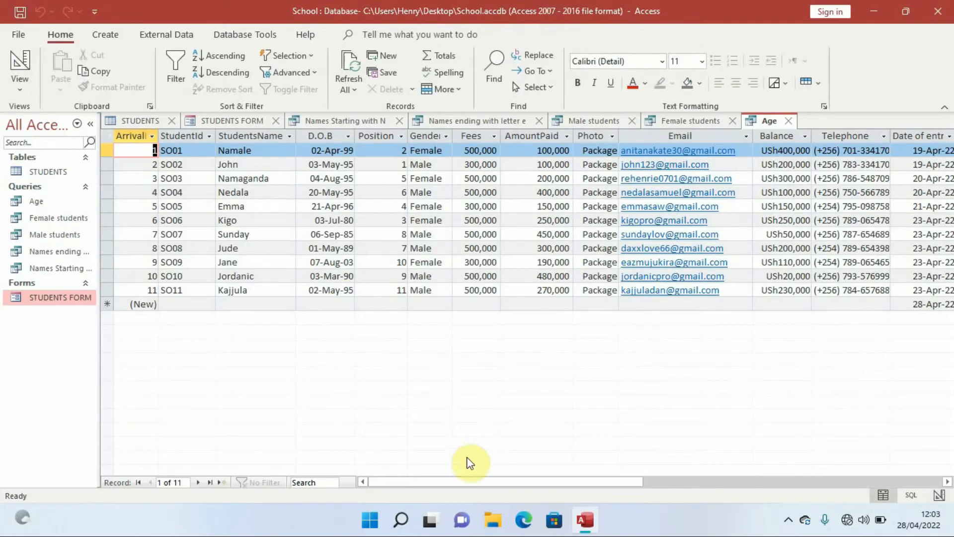
{"action": "left_click_drag", "start_coordinate": [487, 481], "coordinate": [590, 483]}
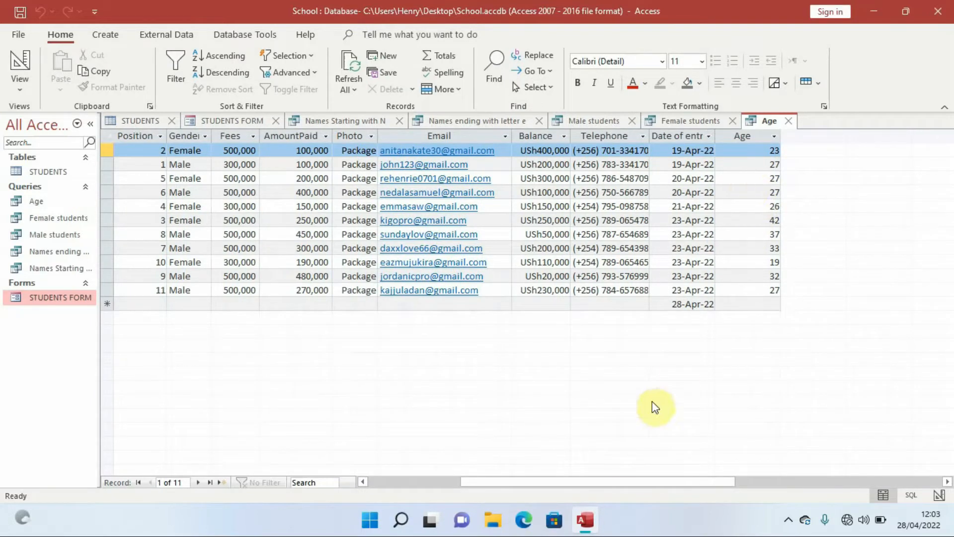
{"action": "left_click_drag", "start_coordinate": [609, 482], "coordinate": [586, 483]}
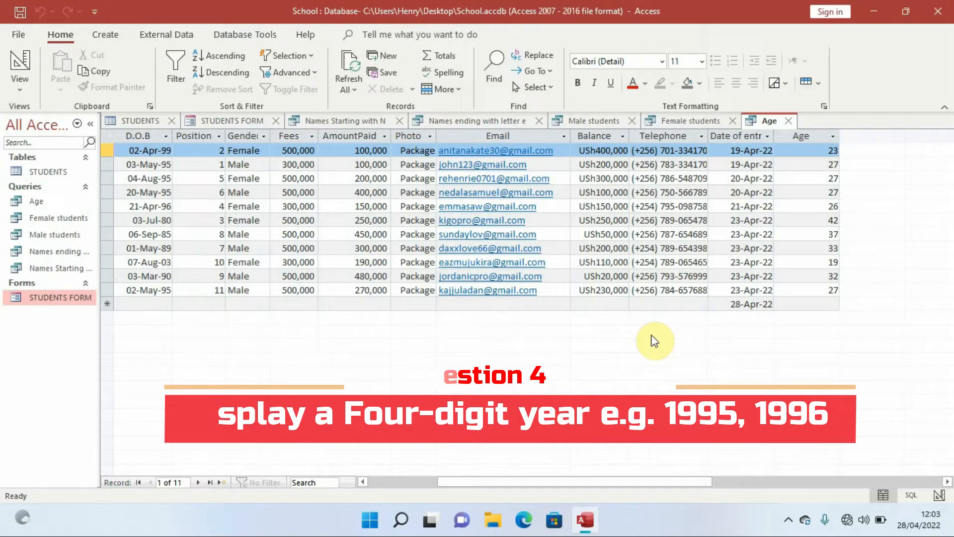
{"action": "left_click_drag", "start_coordinate": [602, 485], "coordinate": [501, 532]}
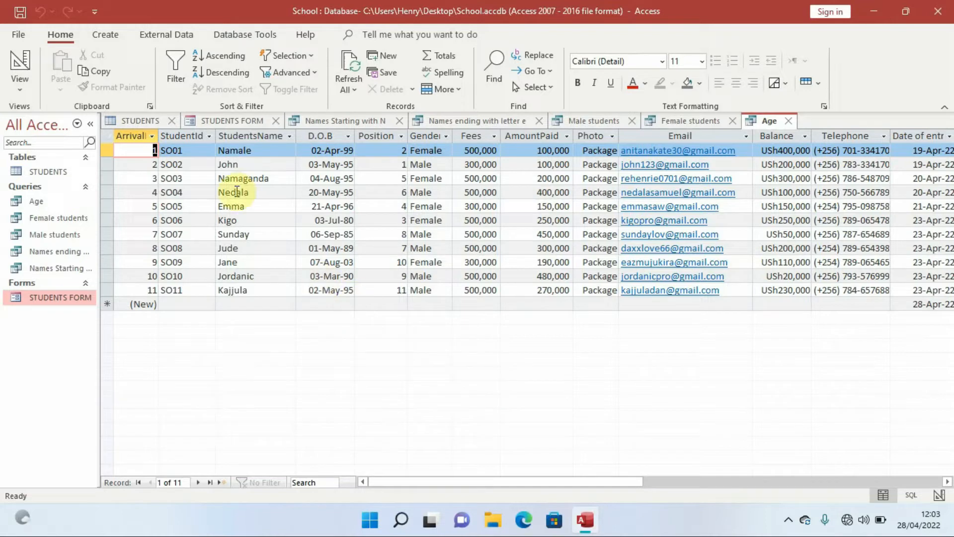
Step: Save the Age query and start a new Simple Query Wizard query based on the STUDENTS table
{"action": "left_click", "coordinate": [111, 38]}
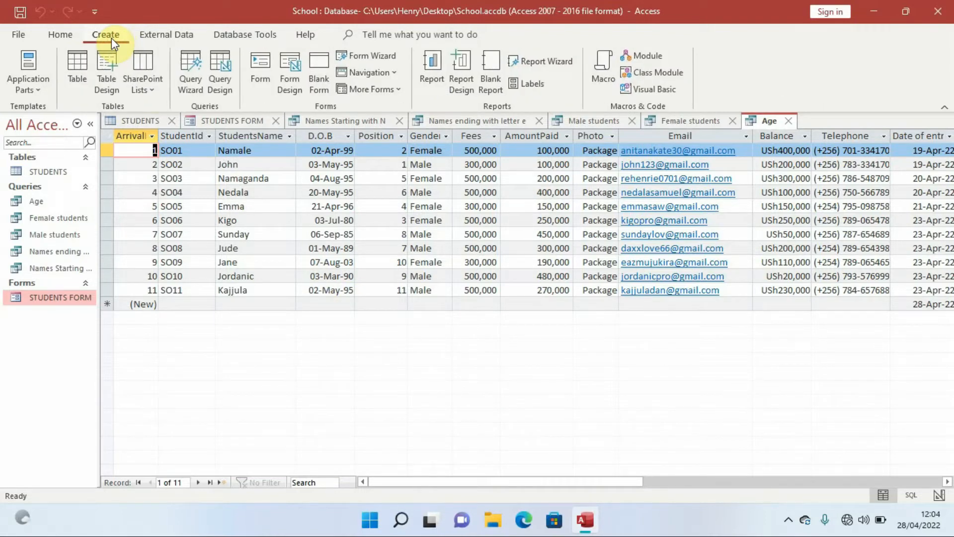
{"action": "left_click", "coordinate": [194, 73]}
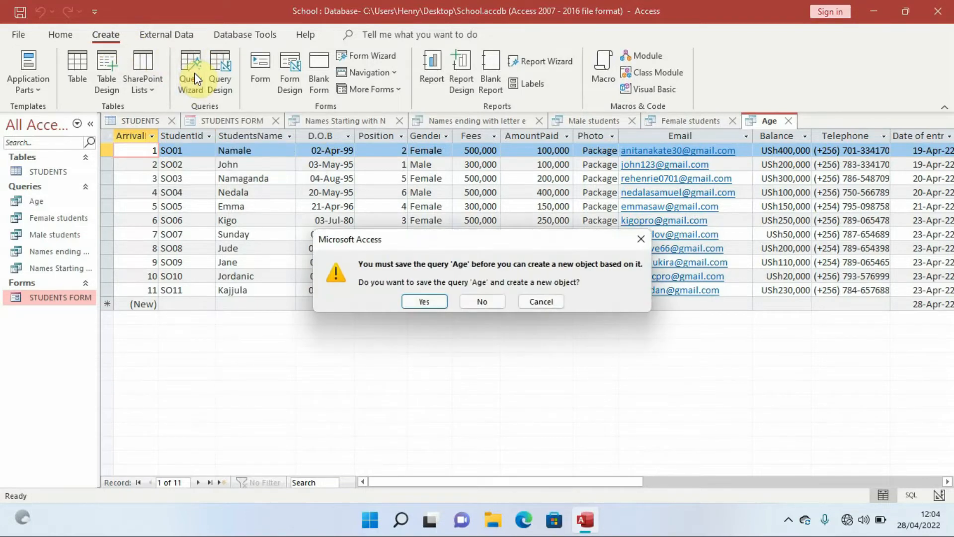
{"action": "left_click", "coordinate": [425, 301]}
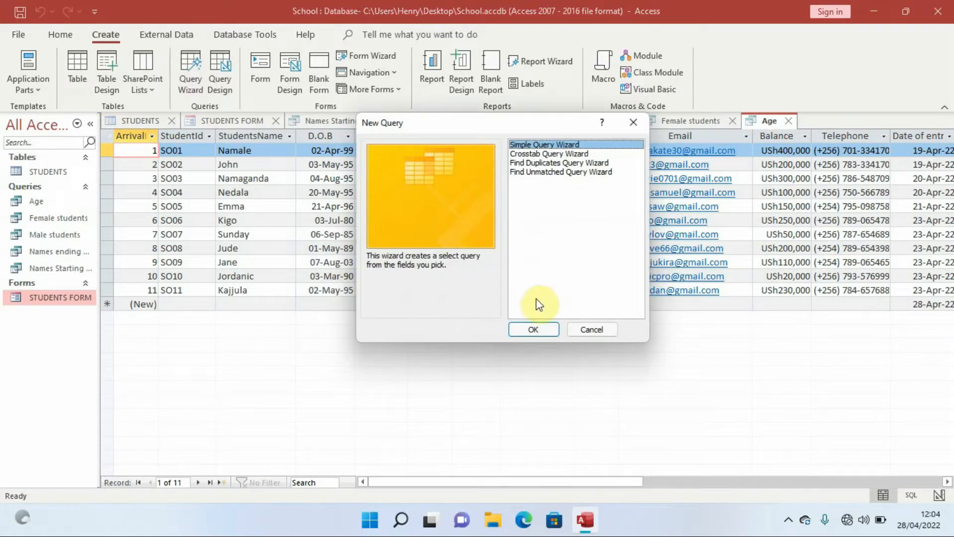
{"action": "left_click", "coordinate": [534, 329]}
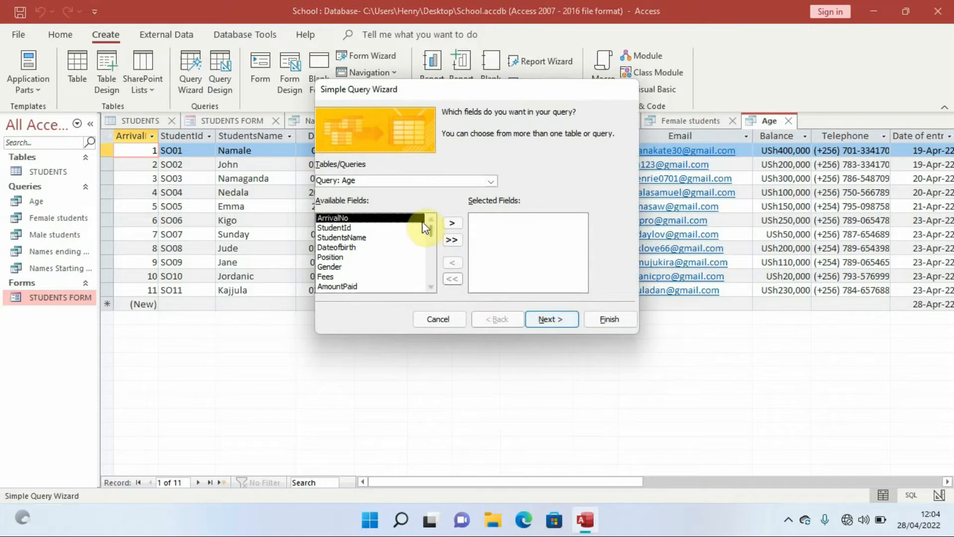
{"action": "left_click", "coordinate": [492, 181]}
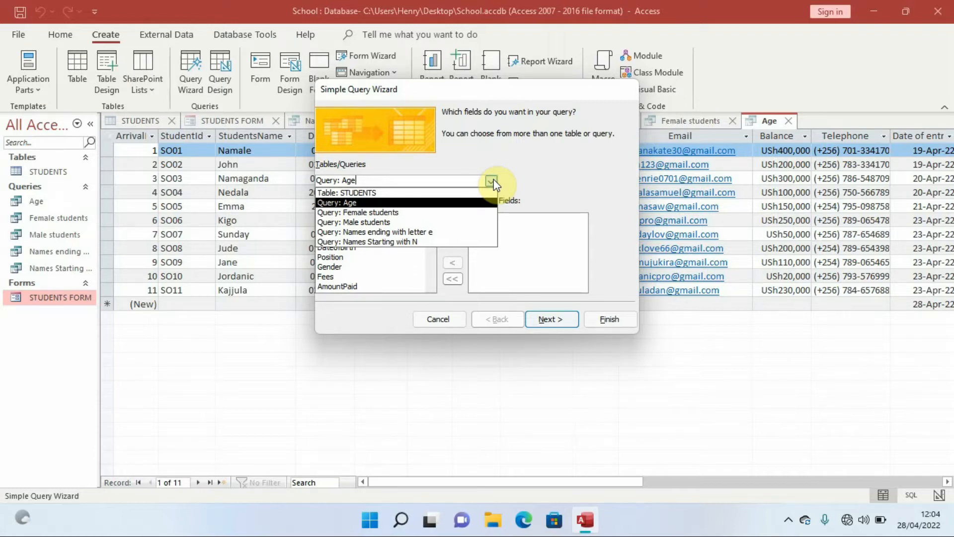
{"action": "left_click", "coordinate": [376, 193]}
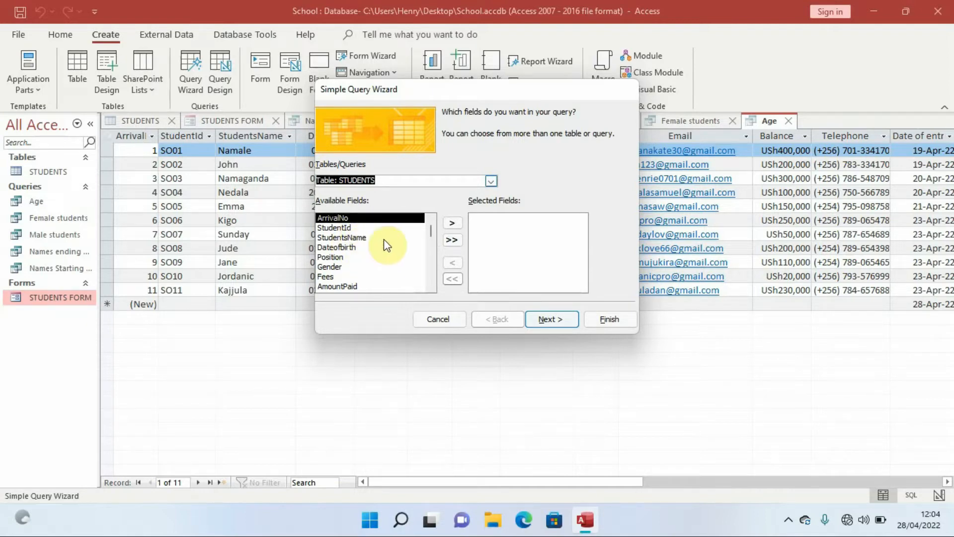
Step: Add the ArrivalNo, StudentId, StudentsName, Dateofbirth, Position, Gender, Fees and AmountPaid fields to the new query
{"action": "left_click", "coordinate": [452, 224]}
{"action": "left_click", "coordinate": [452, 224]}
{"action": "left_click", "coordinate": [453, 224]}
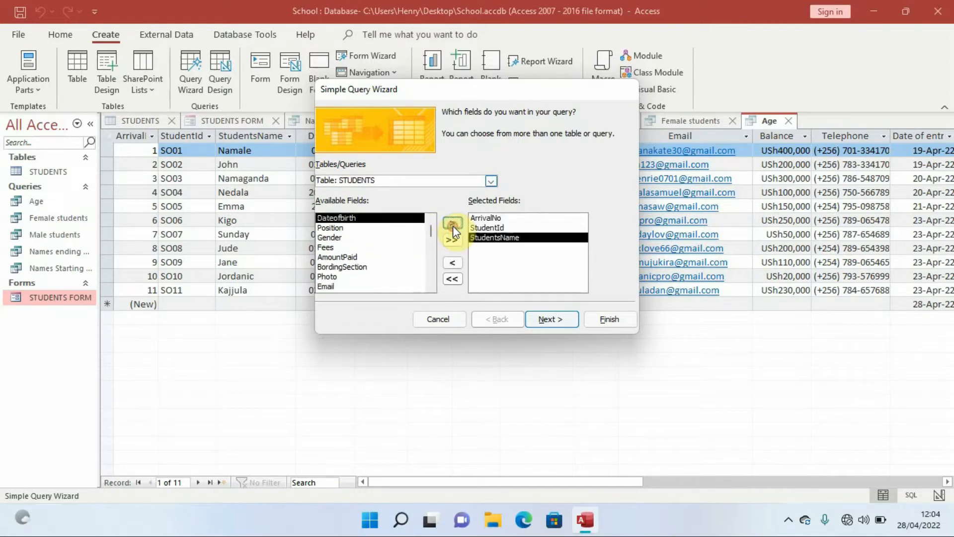
{"action": "left_click", "coordinate": [452, 224]}
{"action": "left_click", "coordinate": [452, 226]}
{"action": "left_click", "coordinate": [452, 226]}
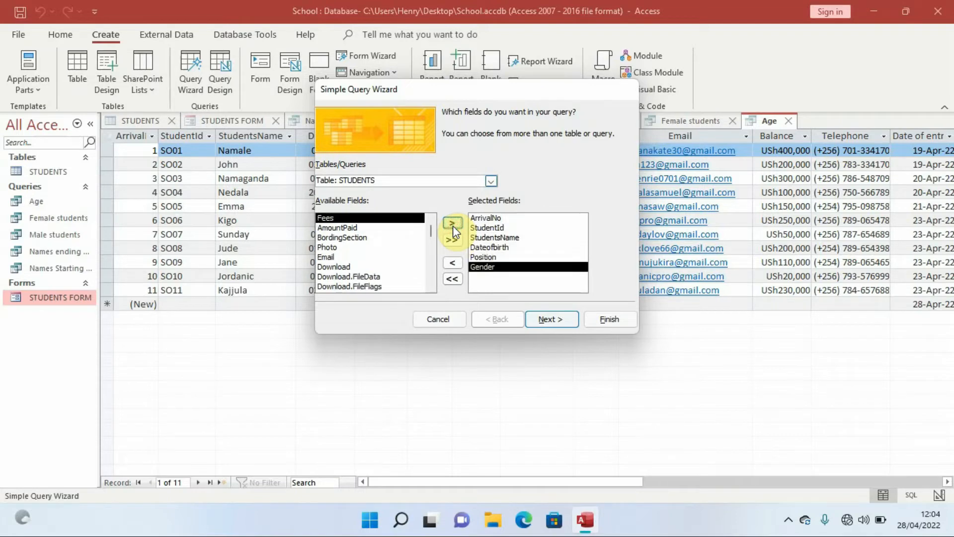
{"action": "left_click", "coordinate": [453, 224]}
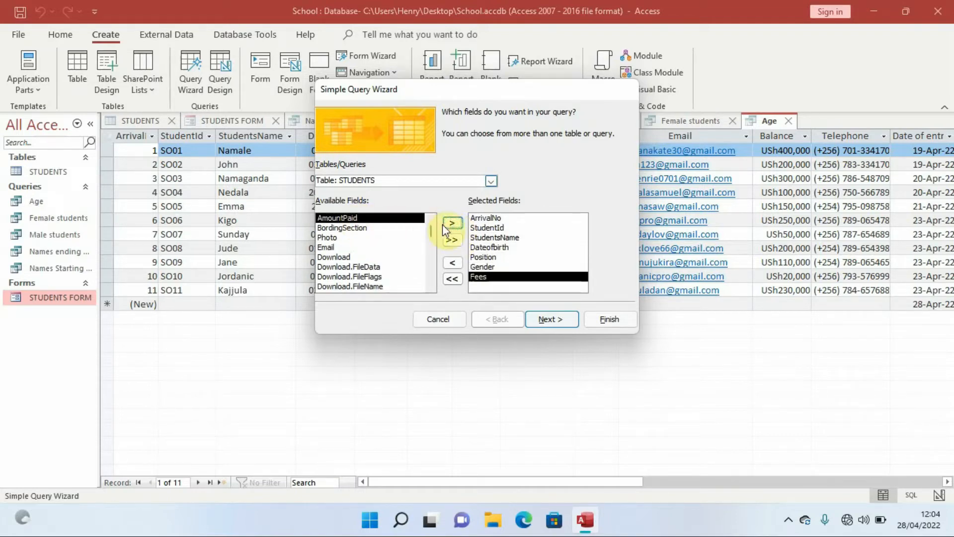
{"action": "left_click", "coordinate": [450, 224]}
Step: Add the Photo, Email, Balance, Telephone and Date of entry fields to the query, skipping BordingSection and the Download fields
{"action": "left_click", "coordinate": [361, 228]}
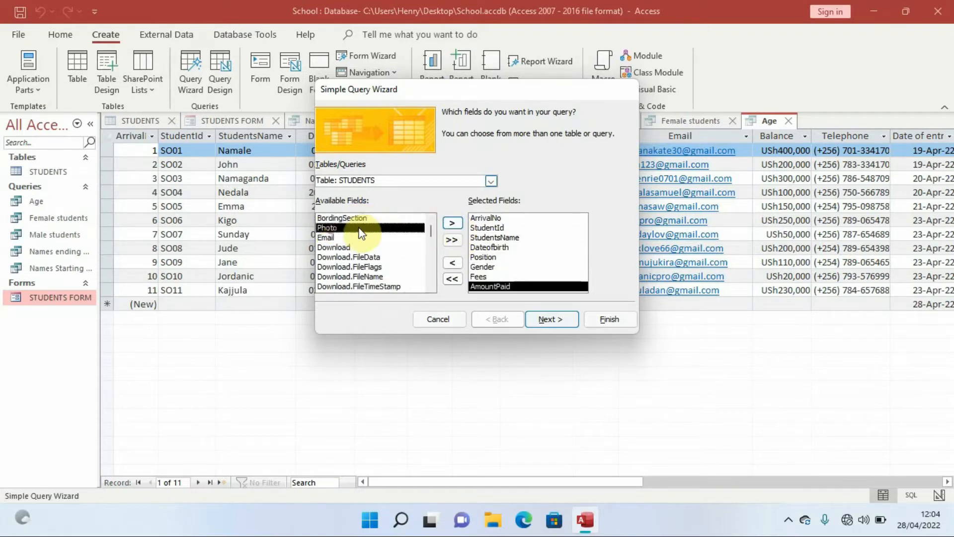
{"action": "left_click", "coordinate": [451, 224]}
{"action": "left_click", "coordinate": [453, 223]}
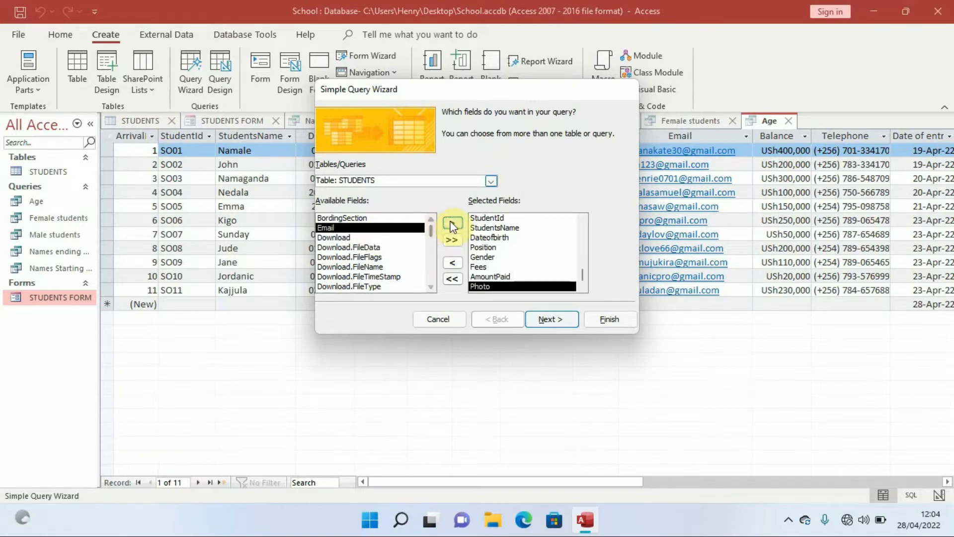
{"action": "left_click_drag", "start_coordinate": [431, 227], "coordinate": [430, 276]}
{"action": "left_click", "coordinate": [330, 268]}
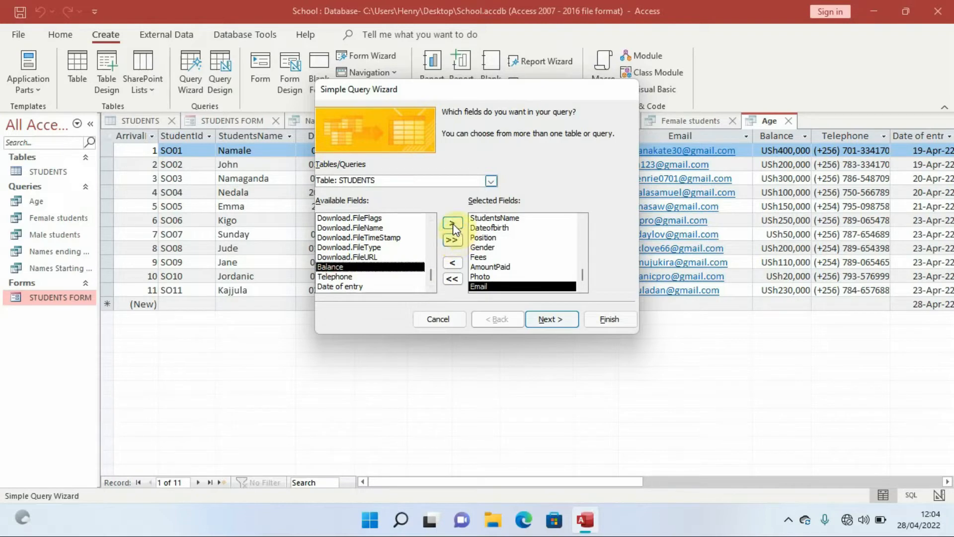
{"action": "left_click", "coordinate": [452, 225]}
{"action": "left_click", "coordinate": [452, 224]}
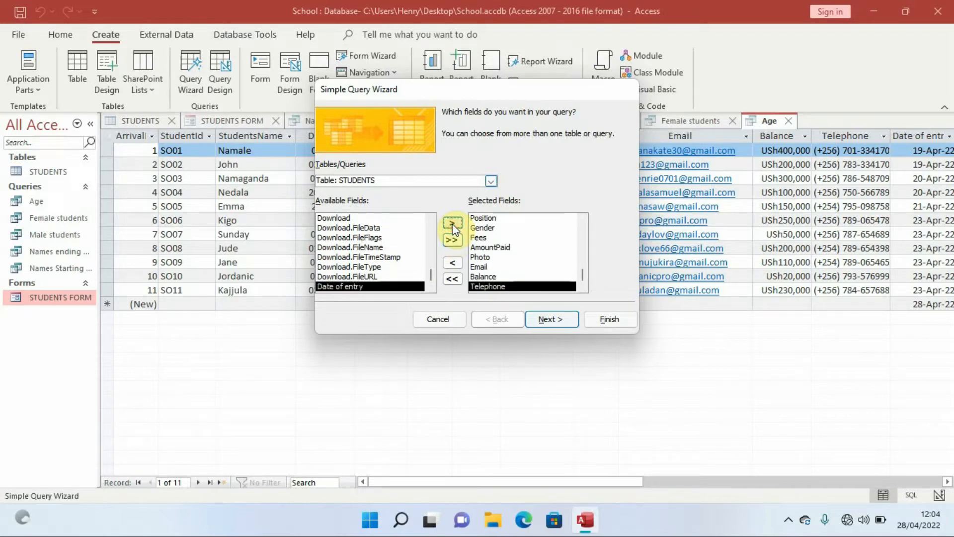
{"action": "left_click", "coordinate": [452, 225]}
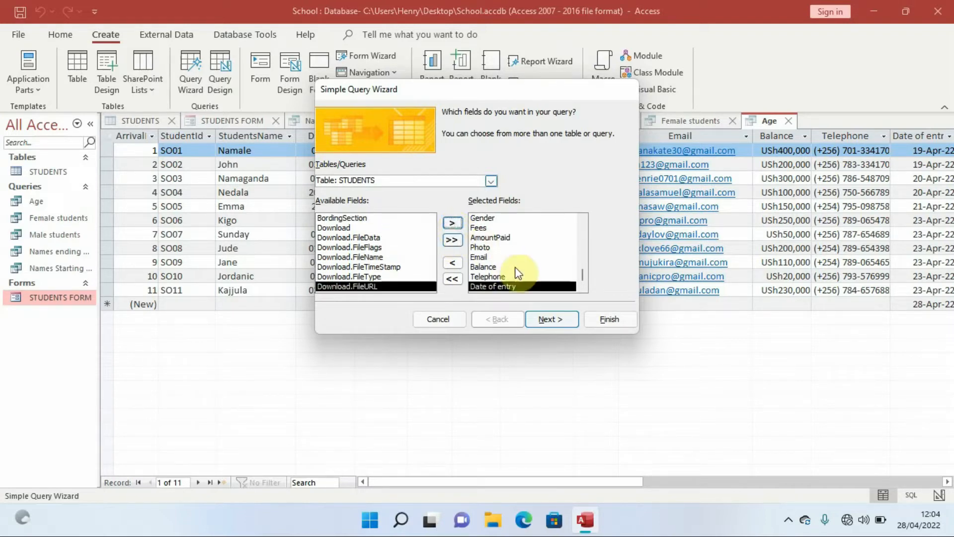
Step: Keep the detail query type, title the query Year and finish the wizard with the option to modify the query design
{"action": "left_click", "coordinate": [555, 321]}
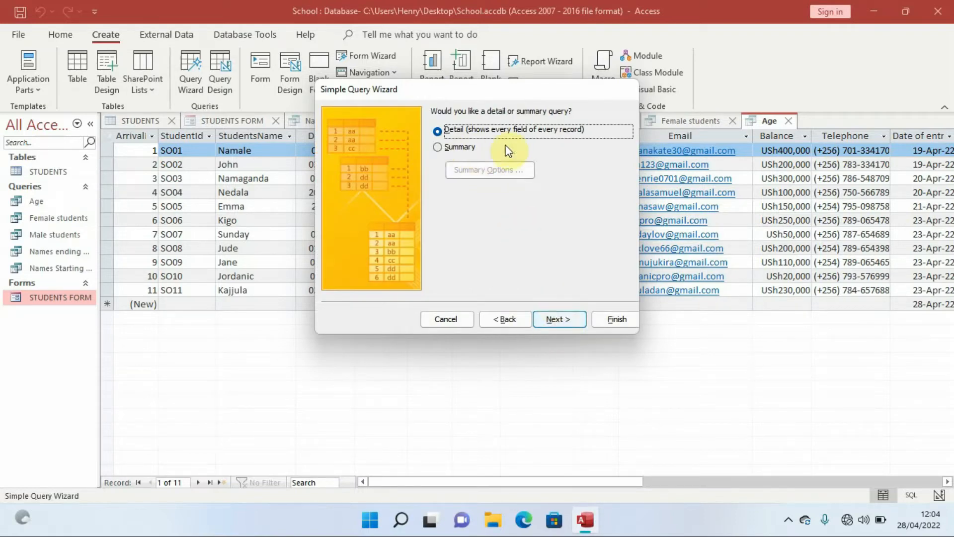
{"action": "left_click", "coordinate": [563, 317]}
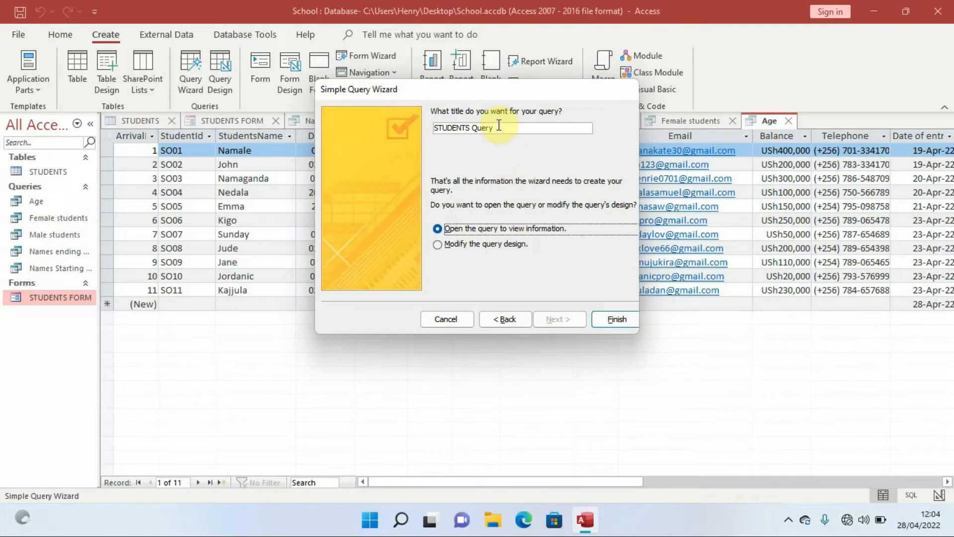
{"action": "left_click_drag", "start_coordinate": [498, 128], "coordinate": [438, 131]}
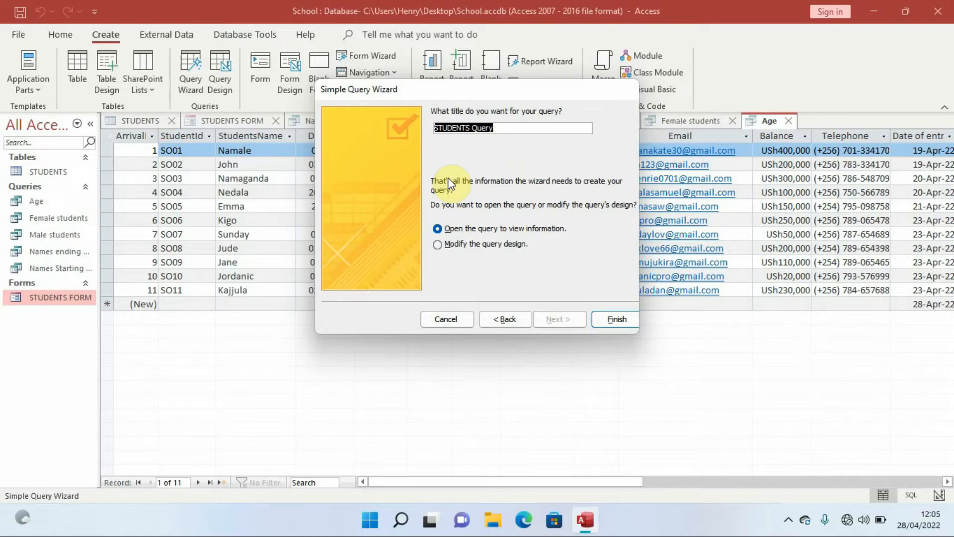
{"action": "left_click_drag", "start_coordinate": [443, 82], "coordinate": [534, 95]}
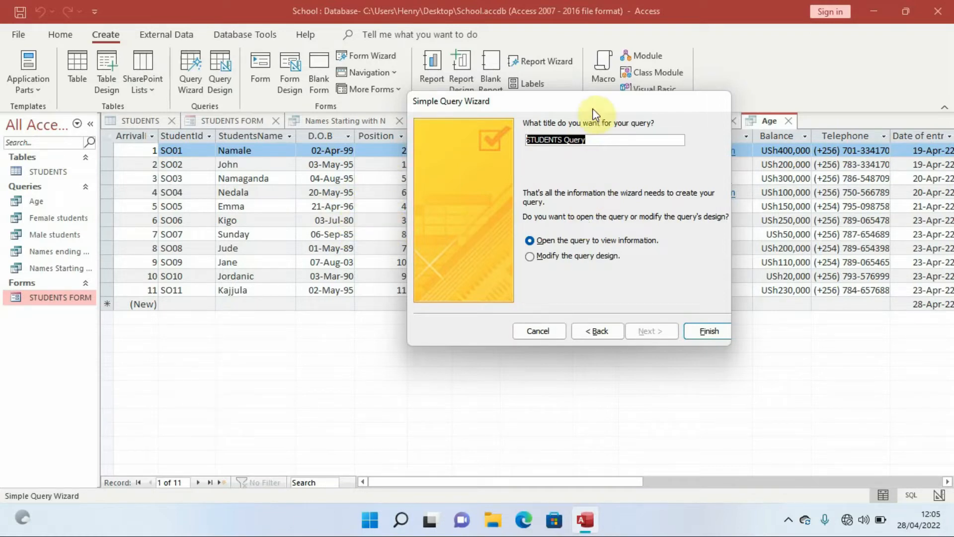
{"action": "left_click_drag", "start_coordinate": [599, 106], "coordinate": [482, 126]}
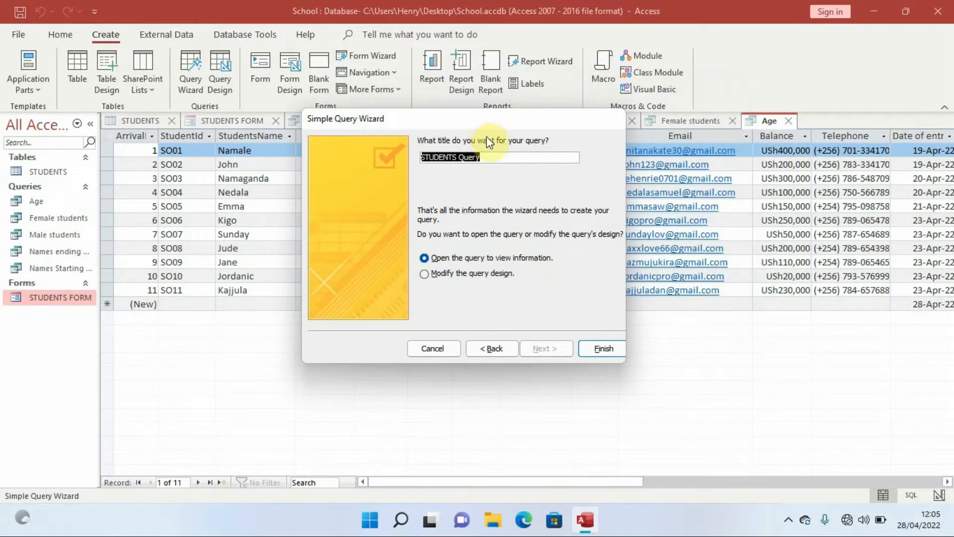
{"action": "key", "text": "Caps_Lock"}
{"action": "type", "text": "Y"}
{"action": "key", "text": "Caps_Lock"}
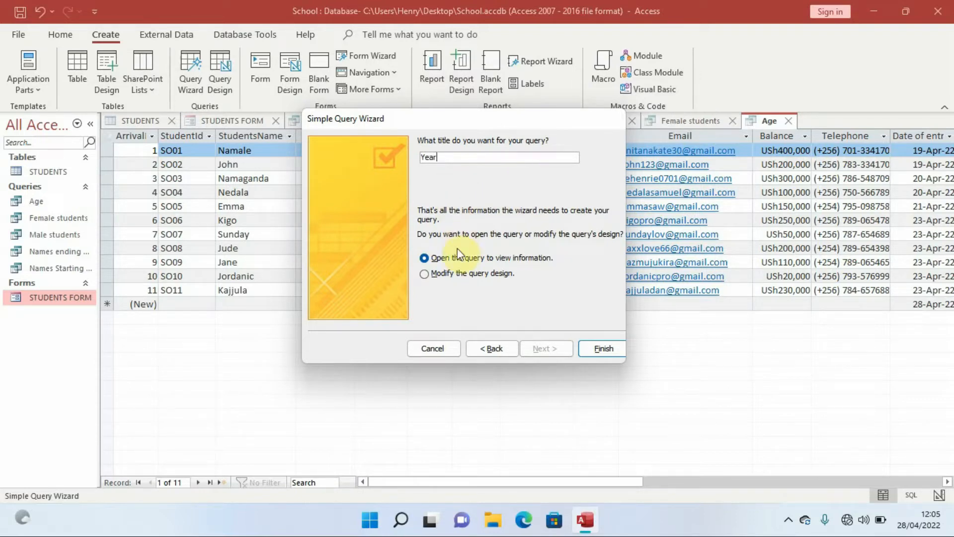
{"action": "left_click", "coordinate": [444, 274]}
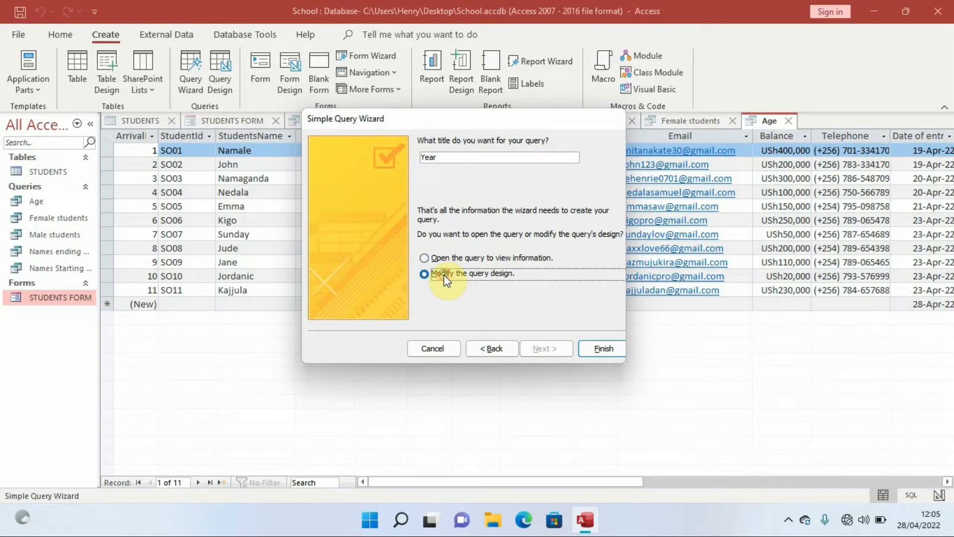
{"action": "left_click", "coordinate": [601, 348]}
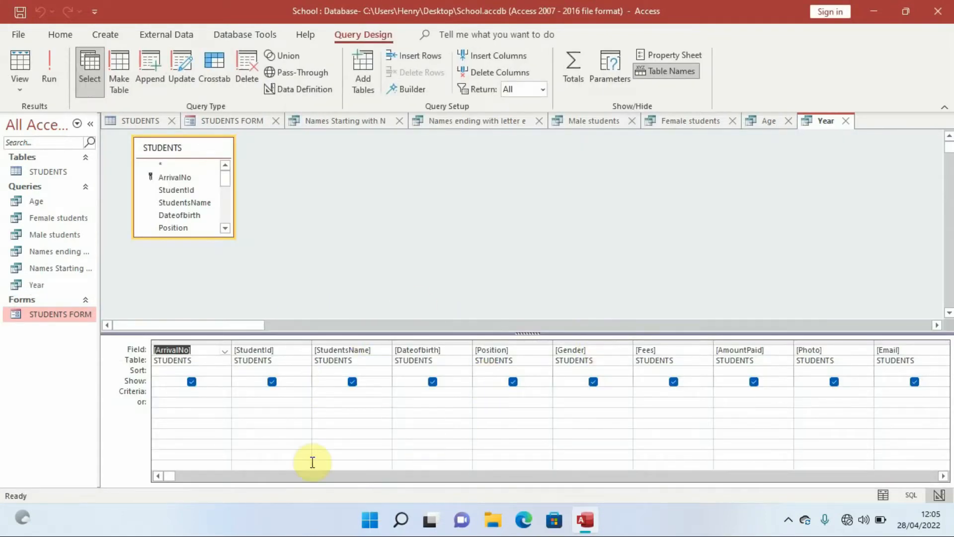
Step: Open the empty field cell after Date of entry in the Zoom editor and enter Year: as the calculated column's name
{"action": "left_click", "coordinate": [944, 476]}
{"action": "left_click", "coordinate": [943, 476]}
{"action": "left_click", "coordinate": [943, 476]}
{"action": "left_click", "coordinate": [943, 476]}
{"action": "left_click", "coordinate": [944, 477]}
{"action": "left_click", "coordinate": [944, 477]}
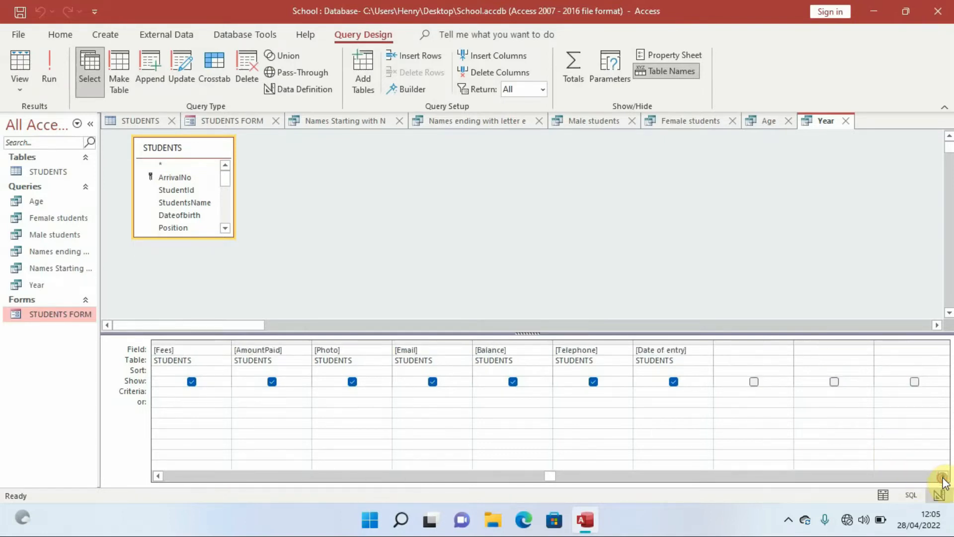
{"action": "left_click", "coordinate": [725, 351]}
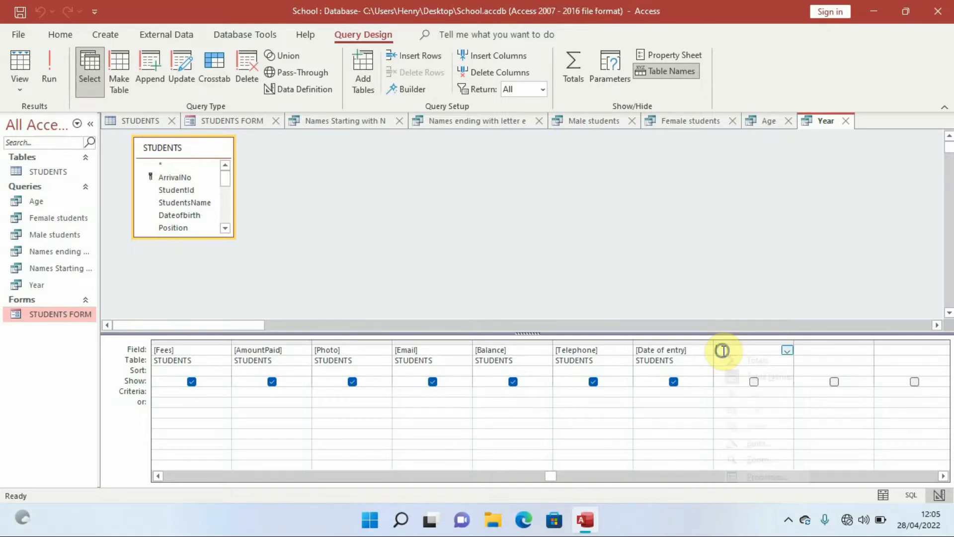
{"action": "right_click", "coordinate": [724, 351]}
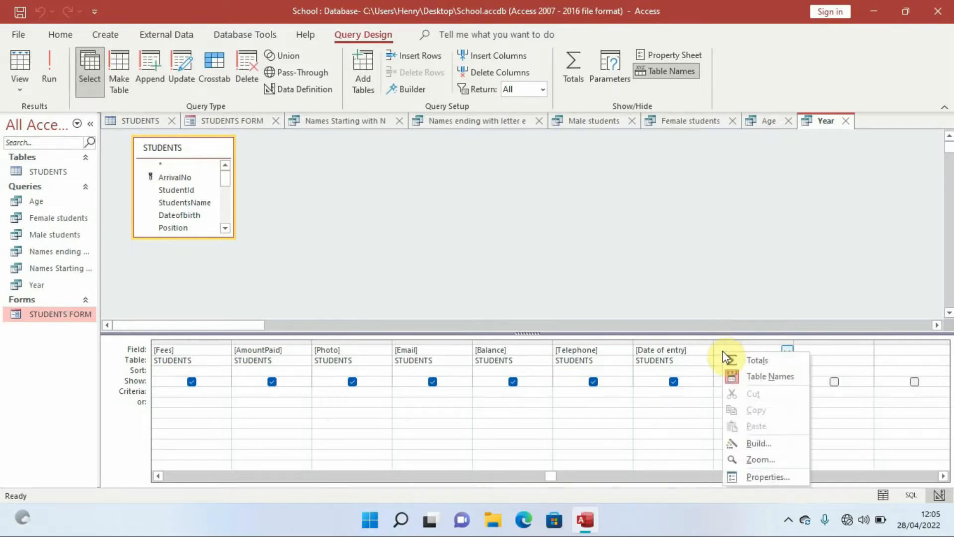
{"action": "left_click", "coordinate": [760, 456]}
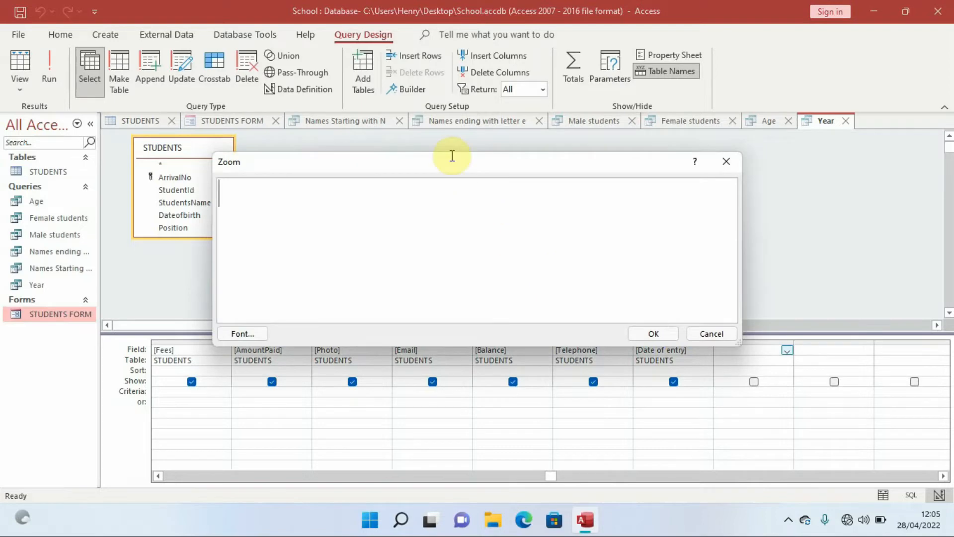
{"action": "left_click_drag", "start_coordinate": [450, 164], "coordinate": [569, 148]}
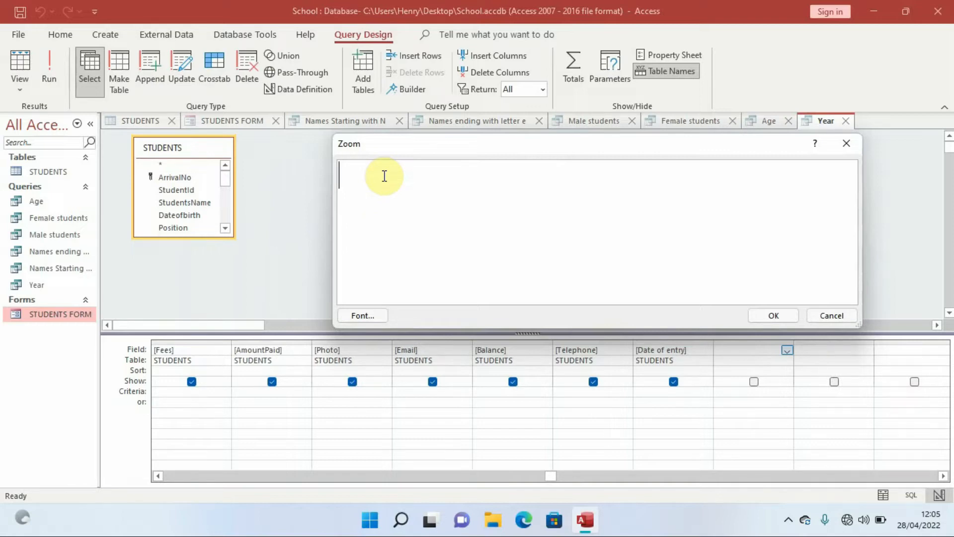
{"action": "type", "text": "Year"}
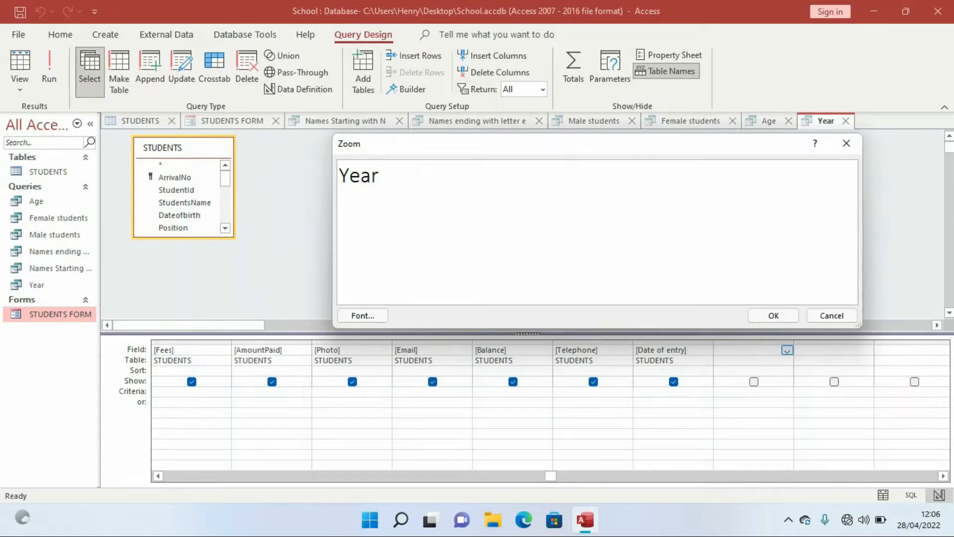
{"action": "type", "text": ":"}
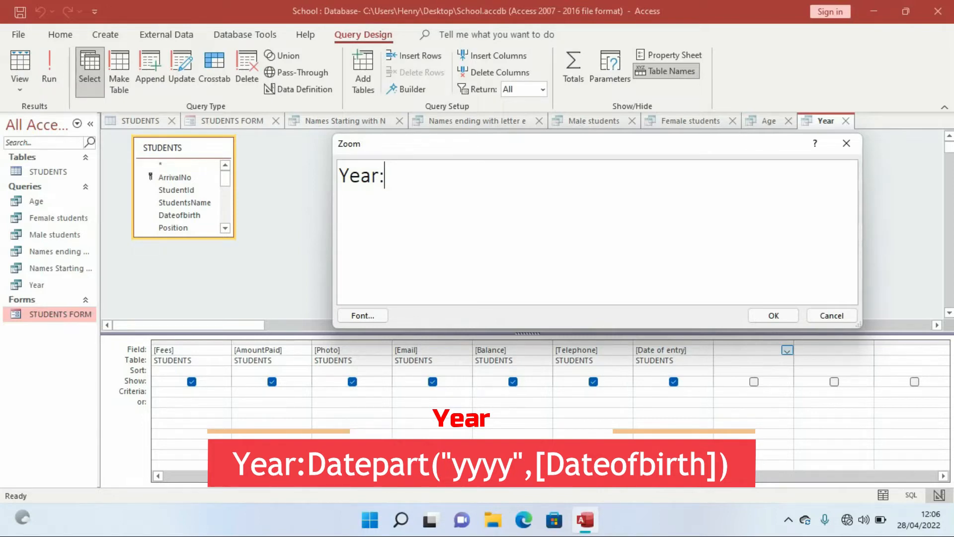
Step: Continue the Year: expression with the Datepart function and its "yyyy" interval argument, followed by a comma
{"action": "type", "text": "Dat"}
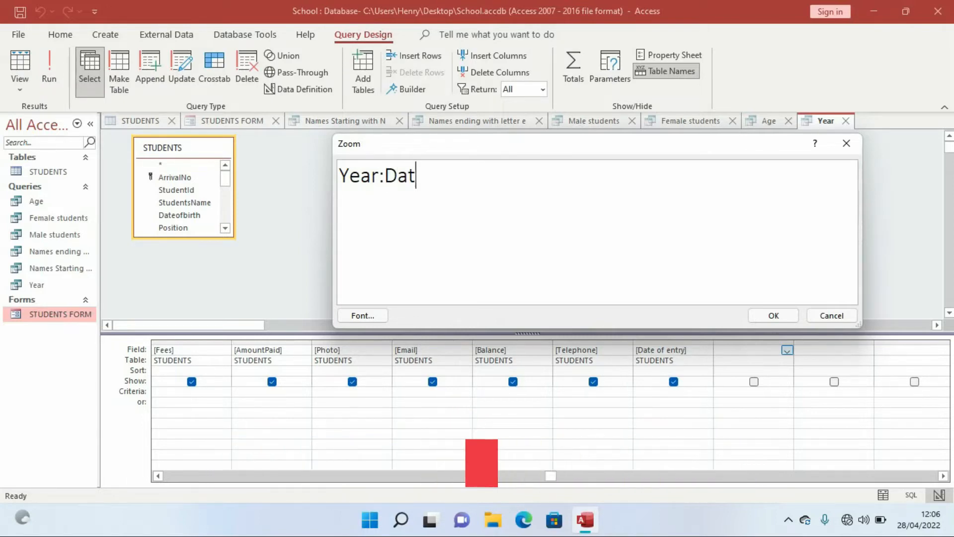
{"action": "type", "text": "epart"}
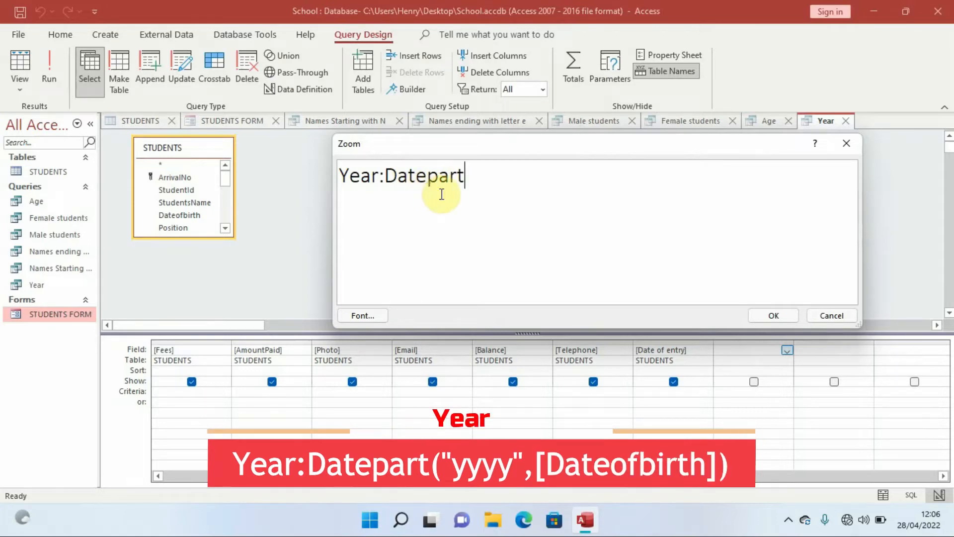
{"action": "type", "text": "("}
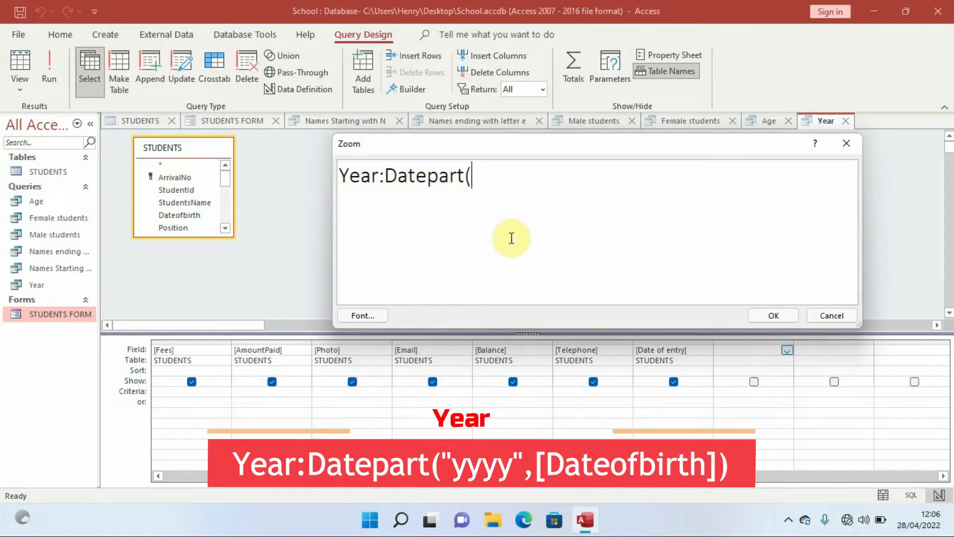
{"action": "type", "text": "\""}
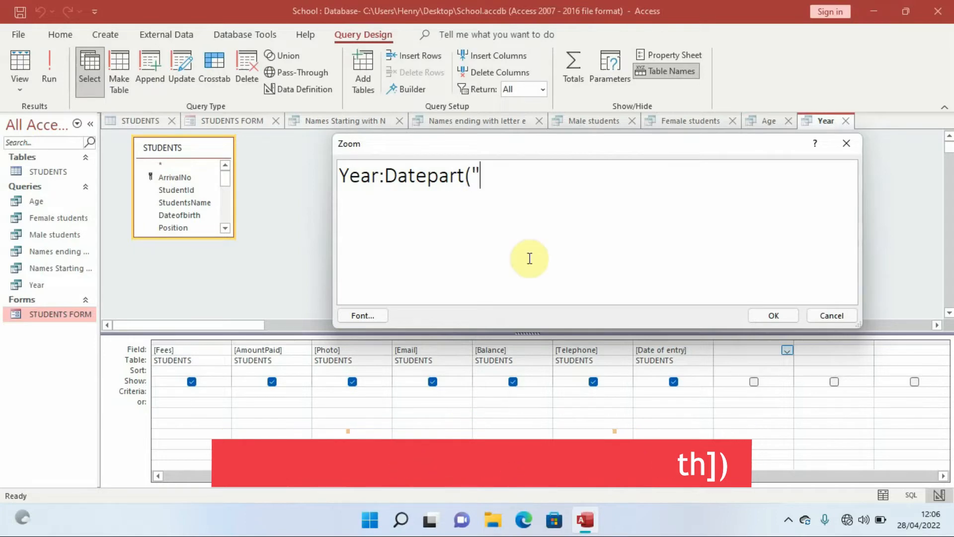
{"action": "type", "text": "yyyy"}
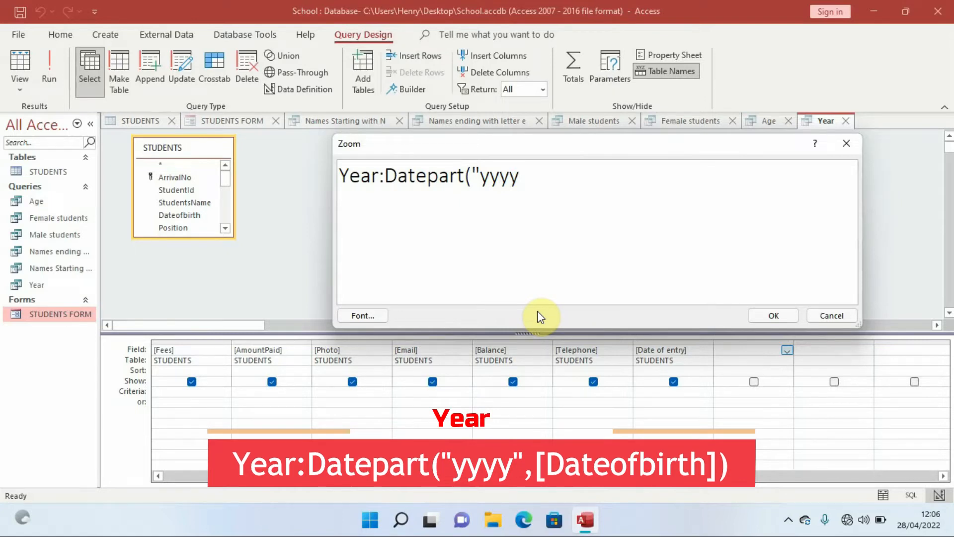
{"action": "type", "text": "\","}
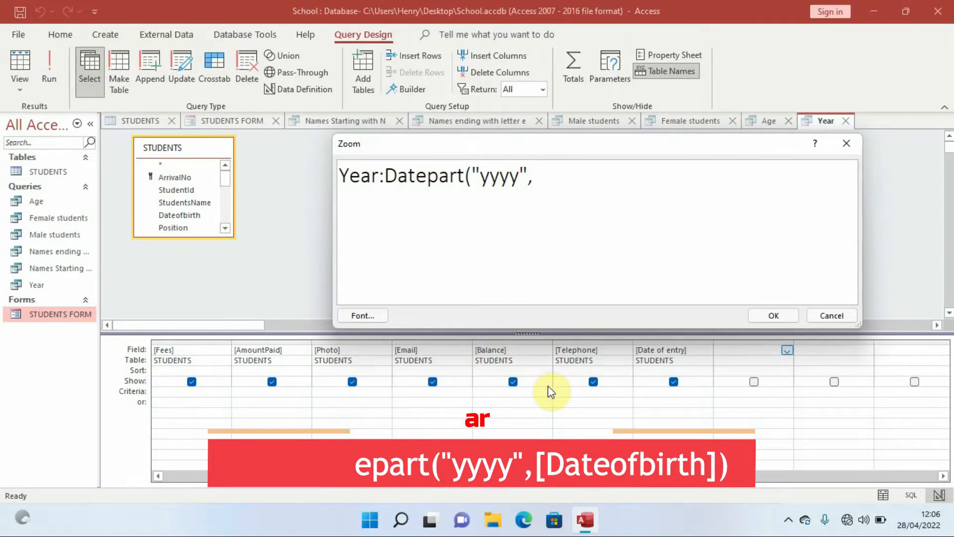
Step: Complete the Year expression with the [Dateofbirth] field and closing parenthesis, and apply it to the query column
{"action": "type", "text": "["}
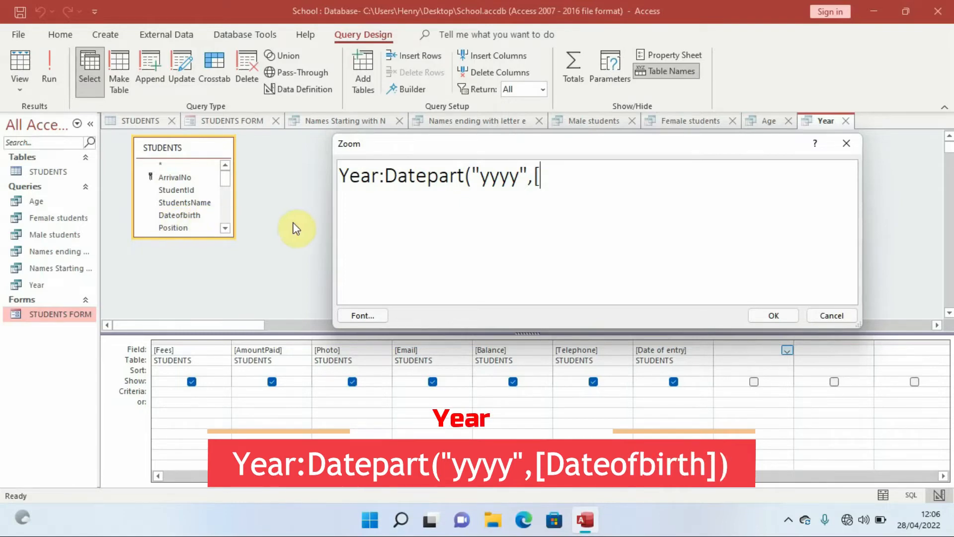
{"action": "key", "text": "Caps_Lock"}
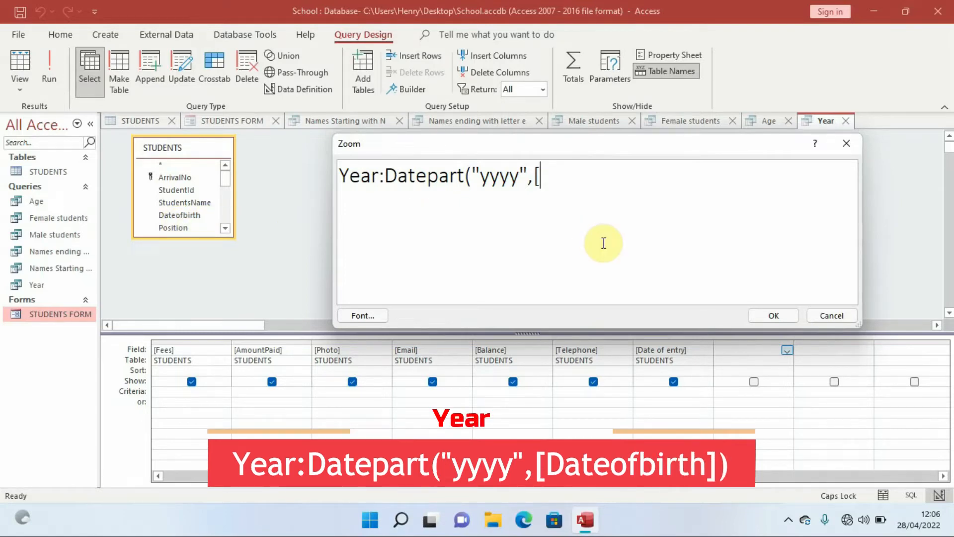
{"action": "type", "text": "D"}
{"action": "key", "text": "Caps_Lock"}
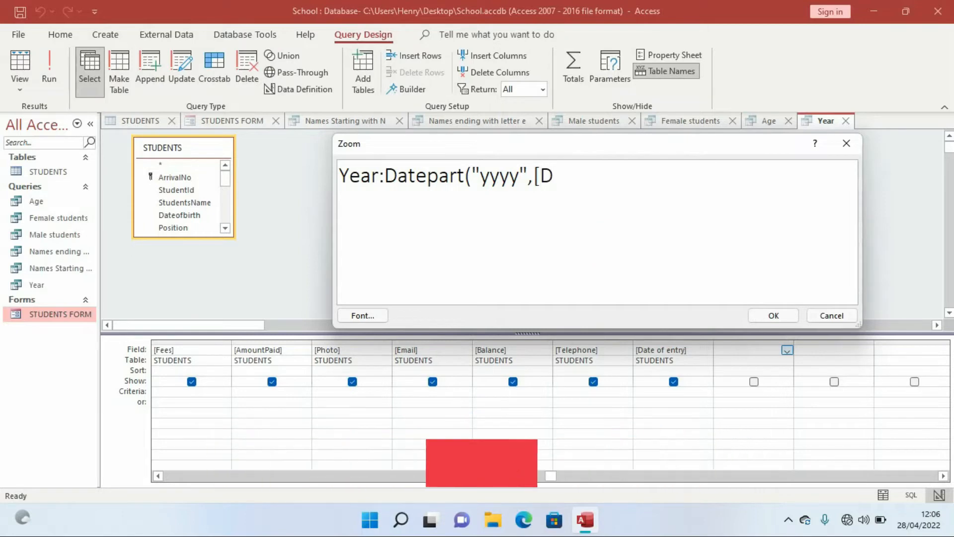
{"action": "type", "text": "ateof"}
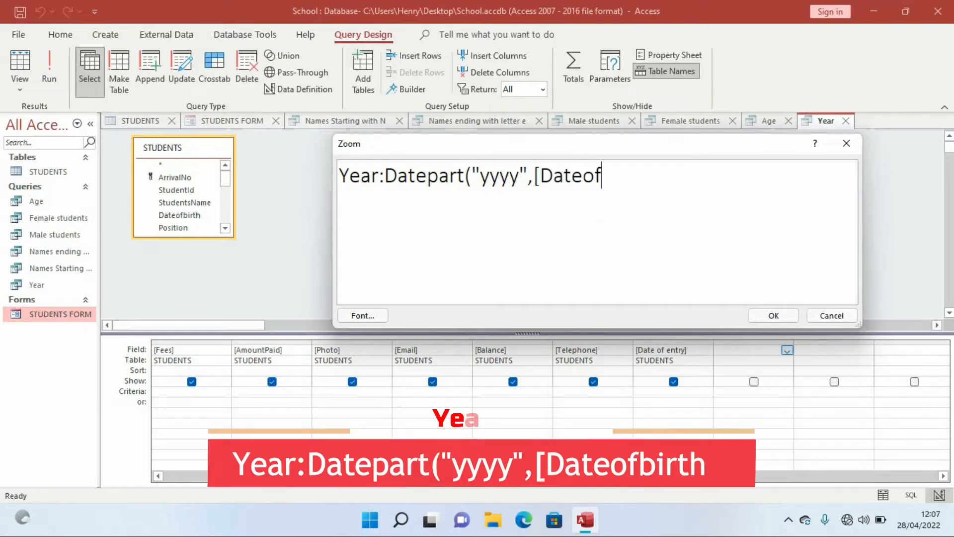
{"action": "type", "text": "birth"}
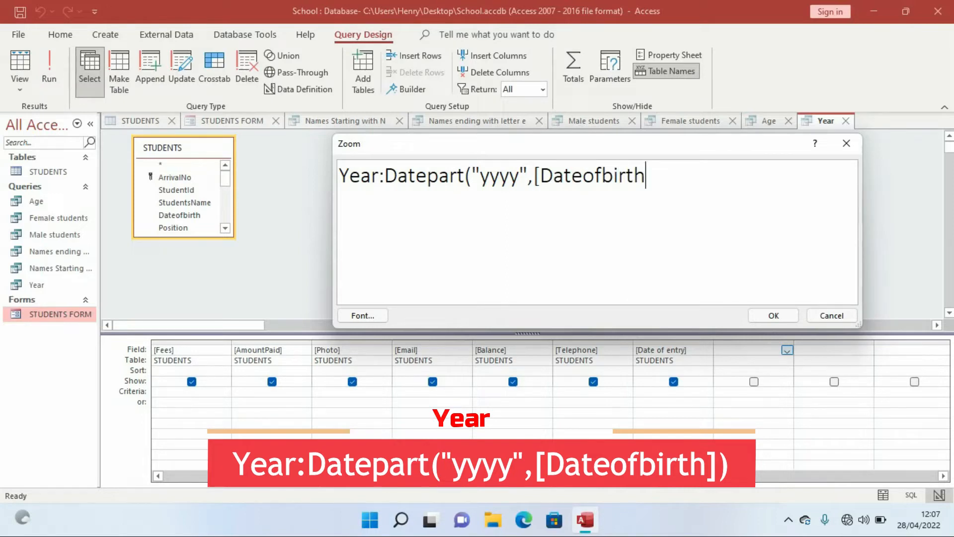
{"action": "type", "text": "]"}
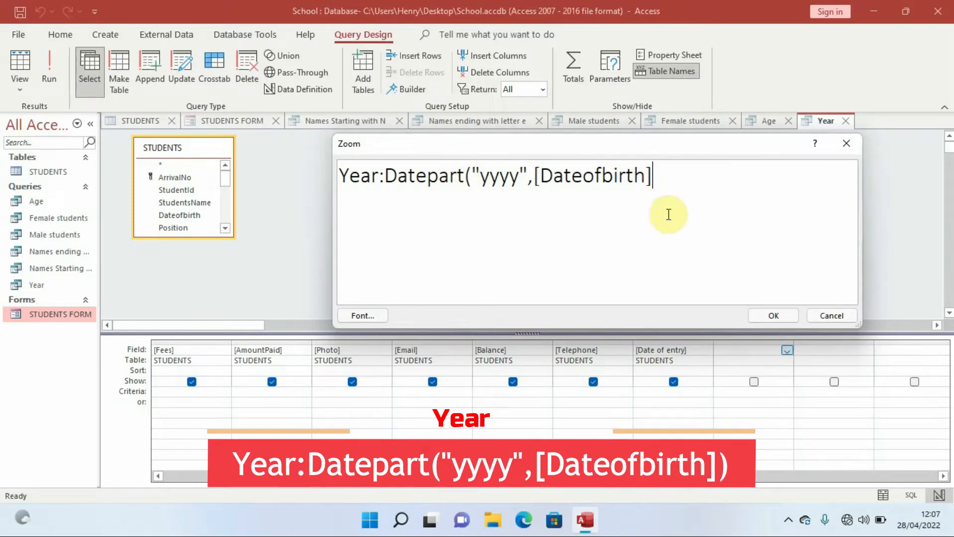
{"action": "type", "text": ")"}
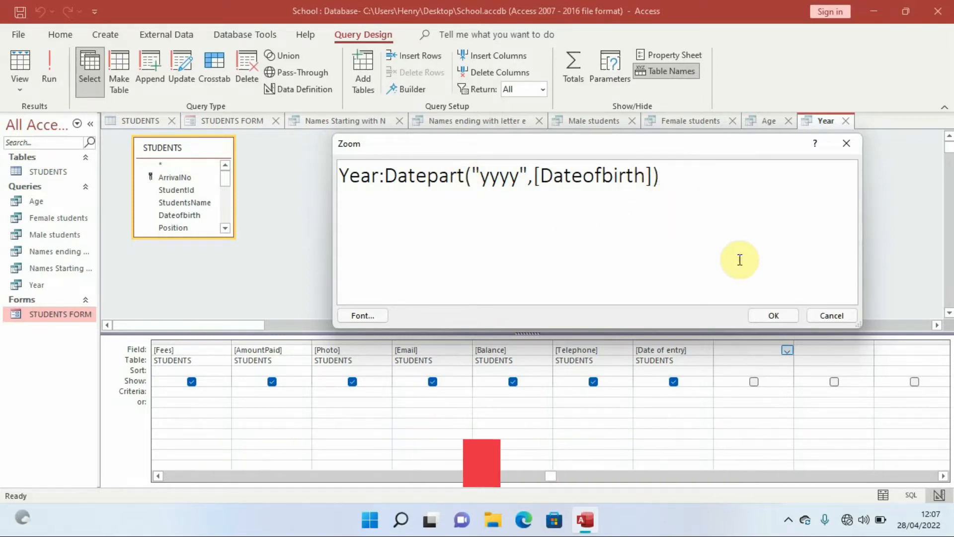
{"action": "left_click", "coordinate": [773, 315]}
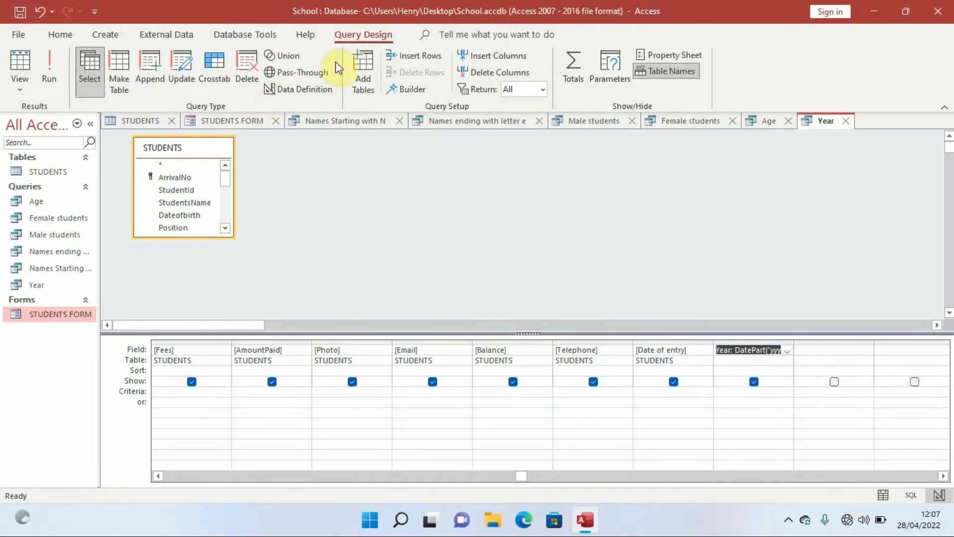
Step: Run the Year query and compare the calculated Year column with the students' dates of birth
{"action": "left_click", "coordinate": [49, 66]}
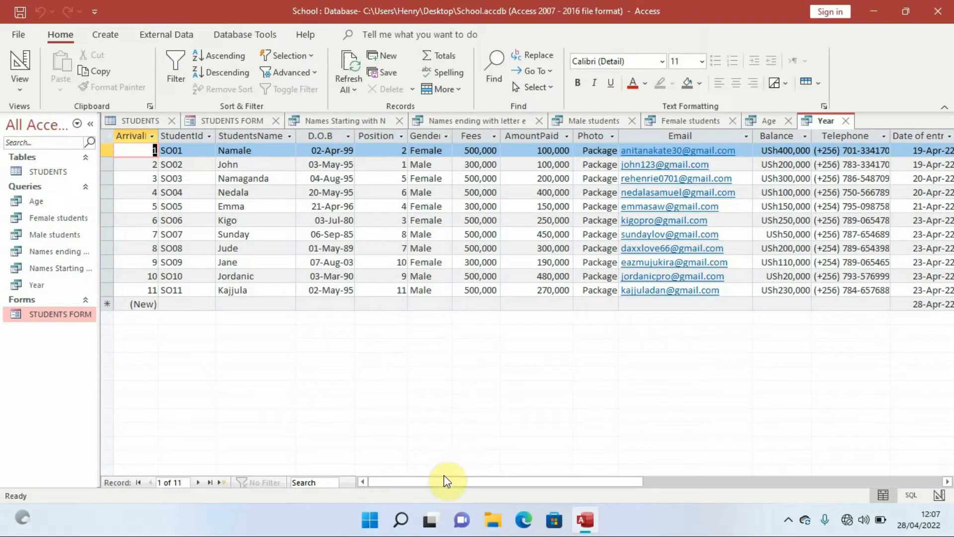
{"action": "left_click_drag", "start_coordinate": [432, 481], "coordinate": [497, 479]}
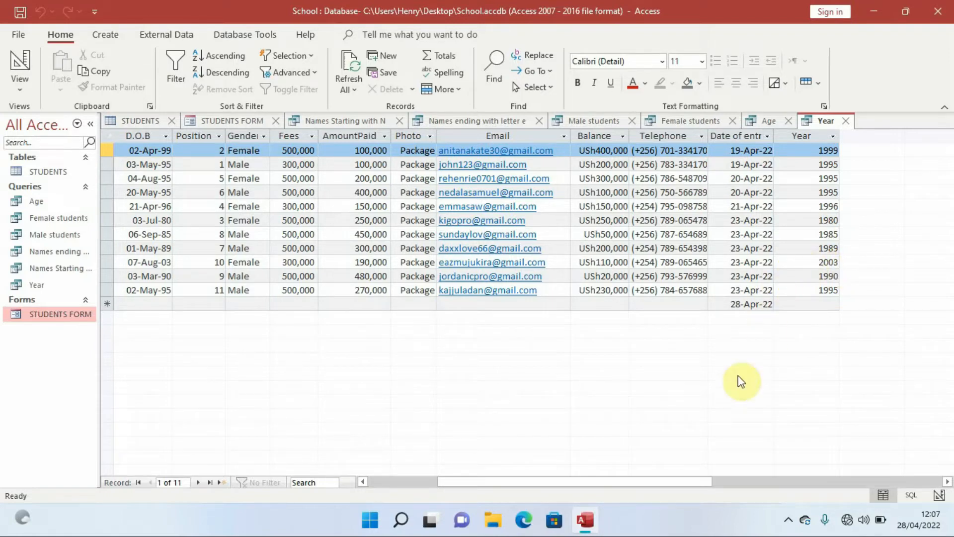
{"action": "left_click_drag", "start_coordinate": [612, 483], "coordinate": [485, 488]}
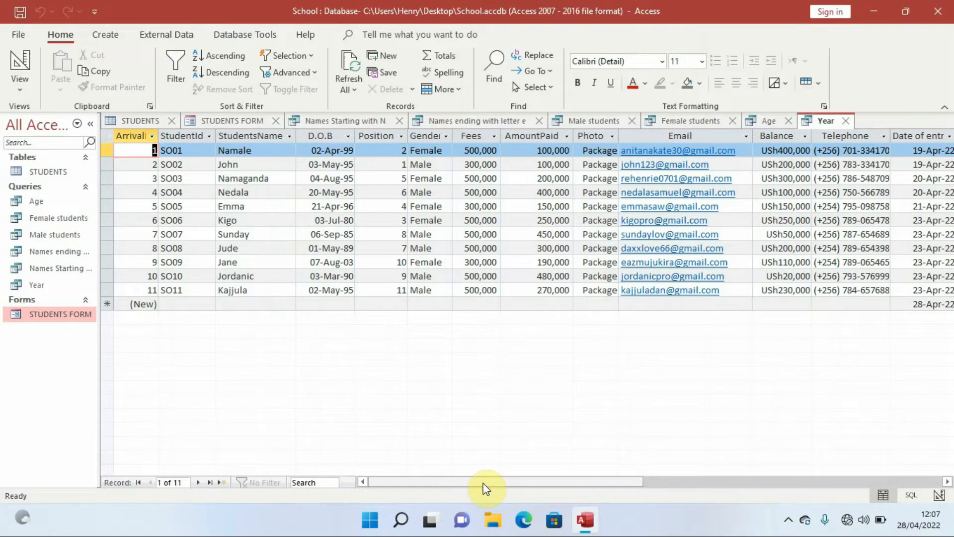
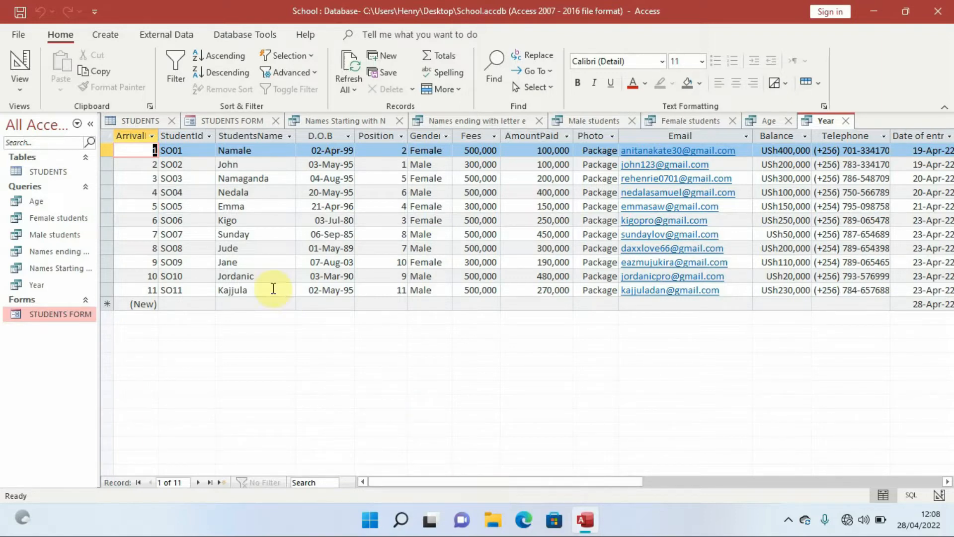
Step: Save the Year query and start a new Simple Query Wizard query based on the STUDENTS table
{"action": "left_click", "coordinate": [105, 36]}
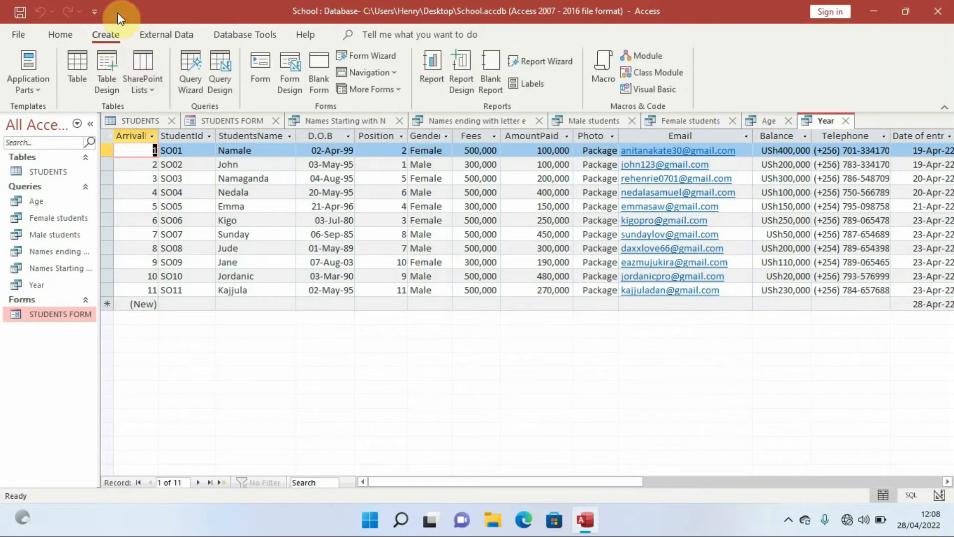
{"action": "left_click", "coordinate": [189, 78]}
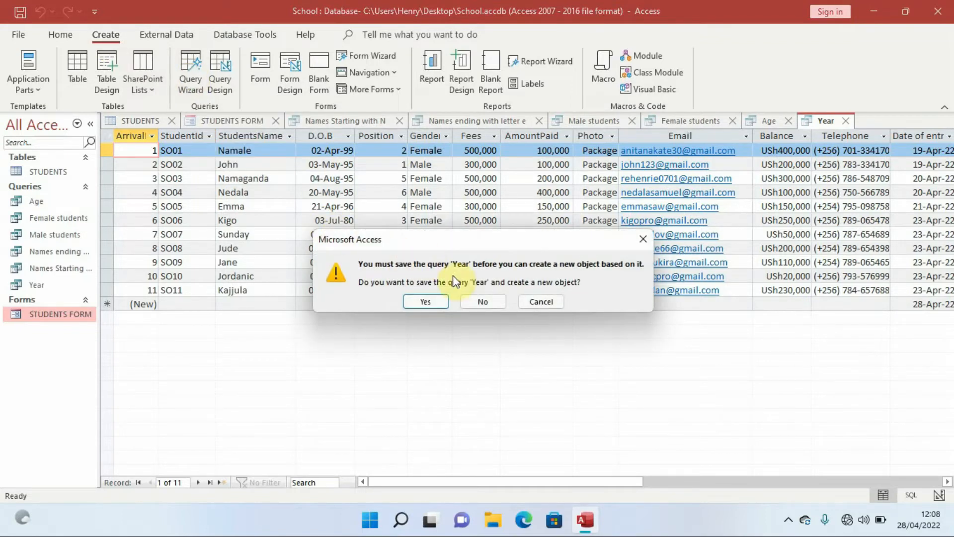
{"action": "left_click", "coordinate": [431, 302]}
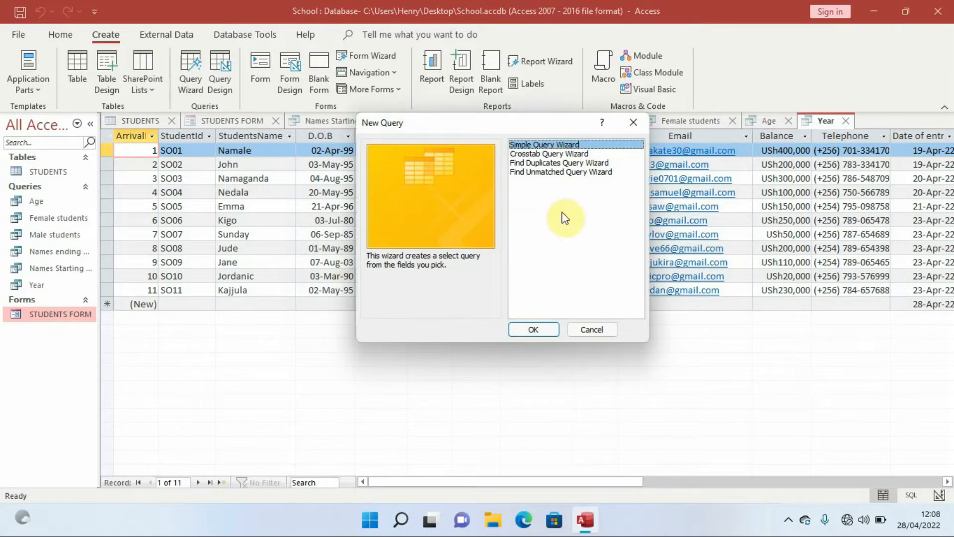
{"action": "left_click", "coordinate": [534, 330]}
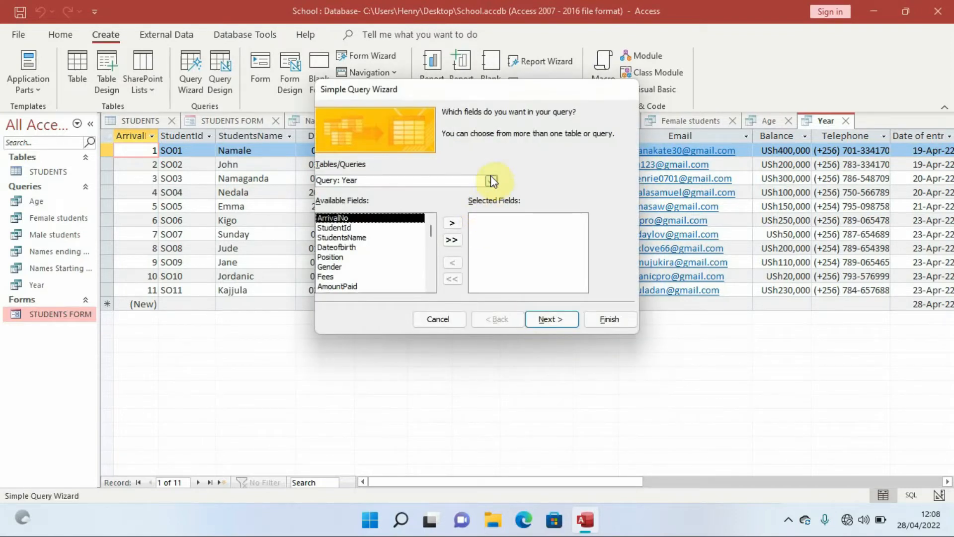
{"action": "left_click", "coordinate": [490, 180]}
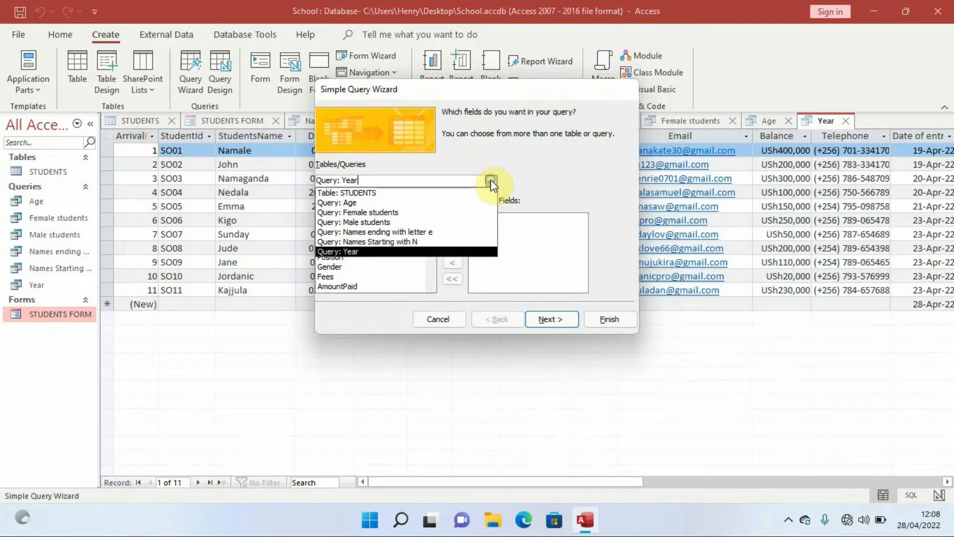
{"action": "left_click", "coordinate": [402, 194]}
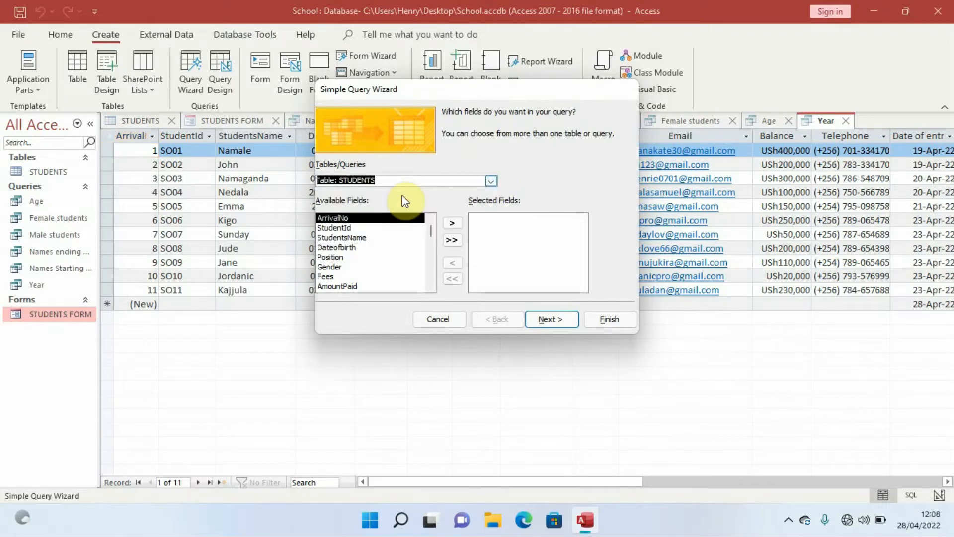
Step: Add the ArrivalNo, StudentId, StudentsName, Dateofbirth, Position, Gender, Fees and AmountPaid fields to the new query
{"action": "left_click", "coordinate": [452, 224]}
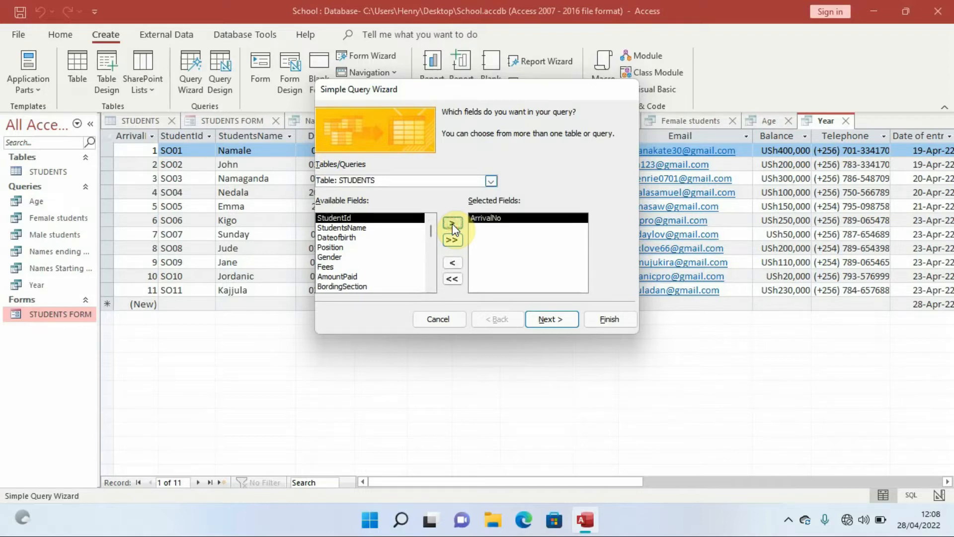
{"action": "left_click", "coordinate": [453, 225]}
{"action": "left_click", "coordinate": [452, 225]}
{"action": "left_click", "coordinate": [452, 225]}
{"action": "left_click", "coordinate": [453, 225]}
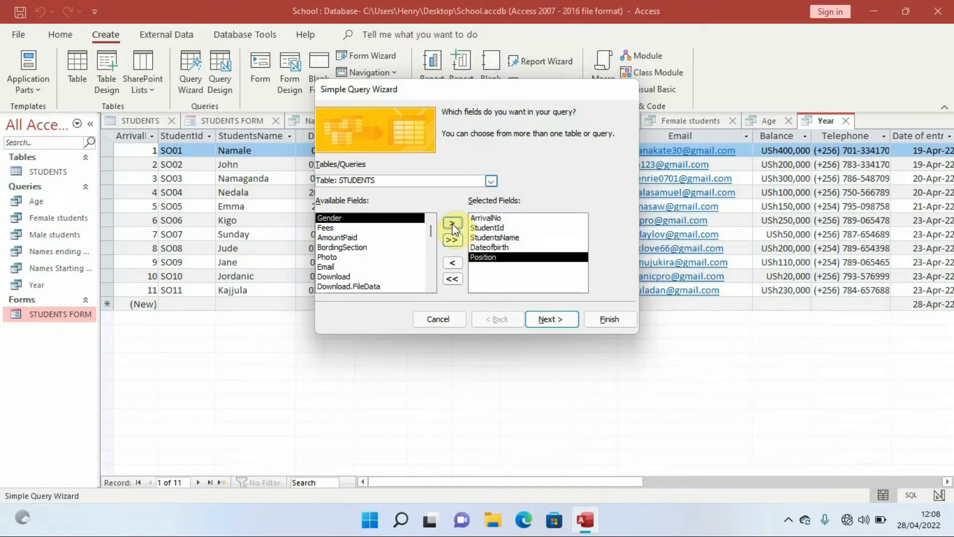
{"action": "left_click", "coordinate": [452, 225]}
{"action": "left_click", "coordinate": [452, 225]}
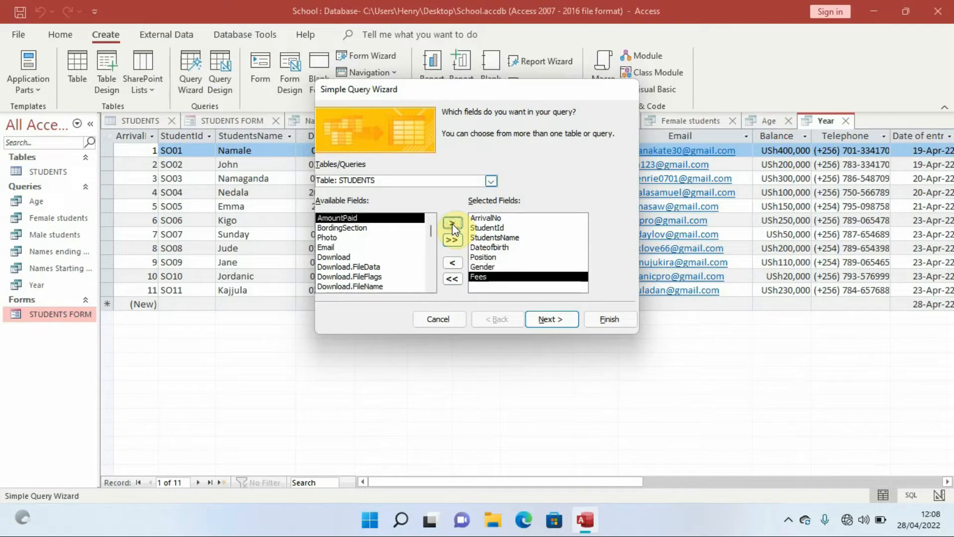
{"action": "left_click", "coordinate": [452, 225]}
Step: Add the Photo, Email, Balance, Telephone and Date of entry fields to the query, skipping BordingSection and the Download fields
{"action": "left_click", "coordinate": [342, 229]}
{"action": "left_click", "coordinate": [453, 224]}
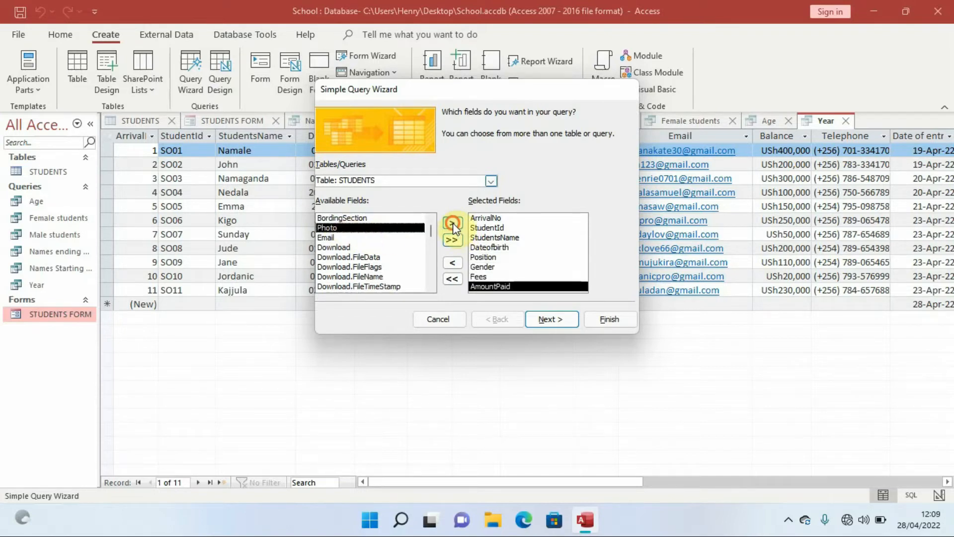
{"action": "left_click", "coordinate": [453, 223]}
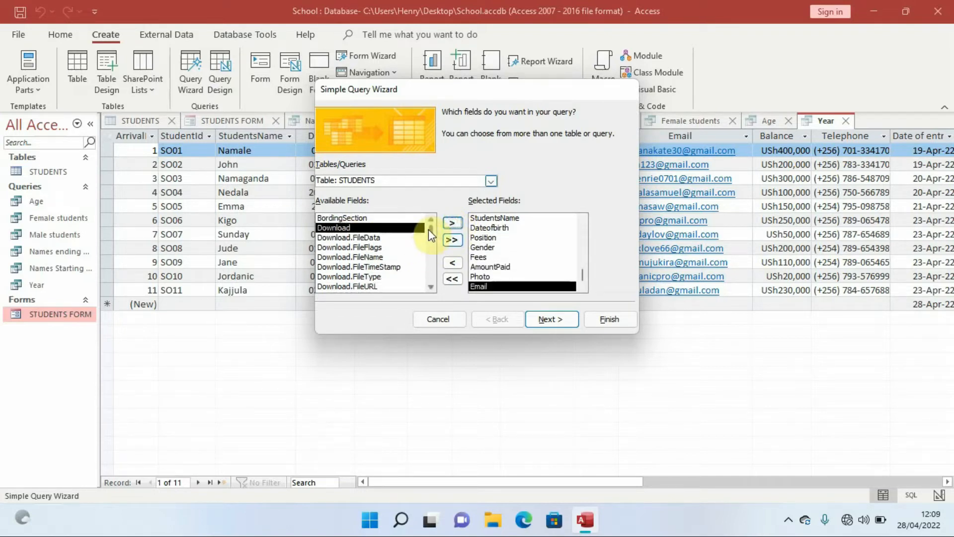
{"action": "left_click_drag", "start_coordinate": [429, 230], "coordinate": [430, 285]}
{"action": "left_click", "coordinate": [365, 268]}
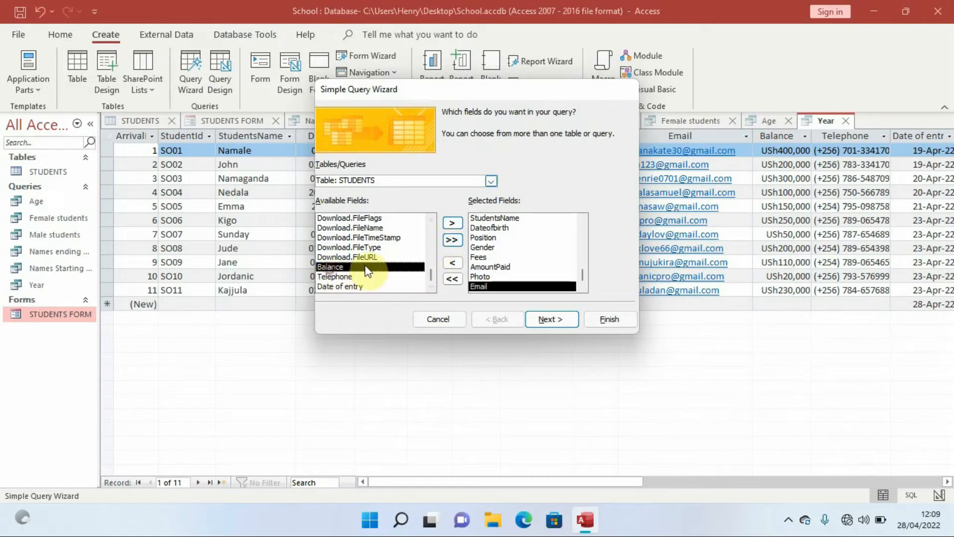
{"action": "left_click", "coordinate": [453, 224]}
{"action": "left_click", "coordinate": [452, 226]}
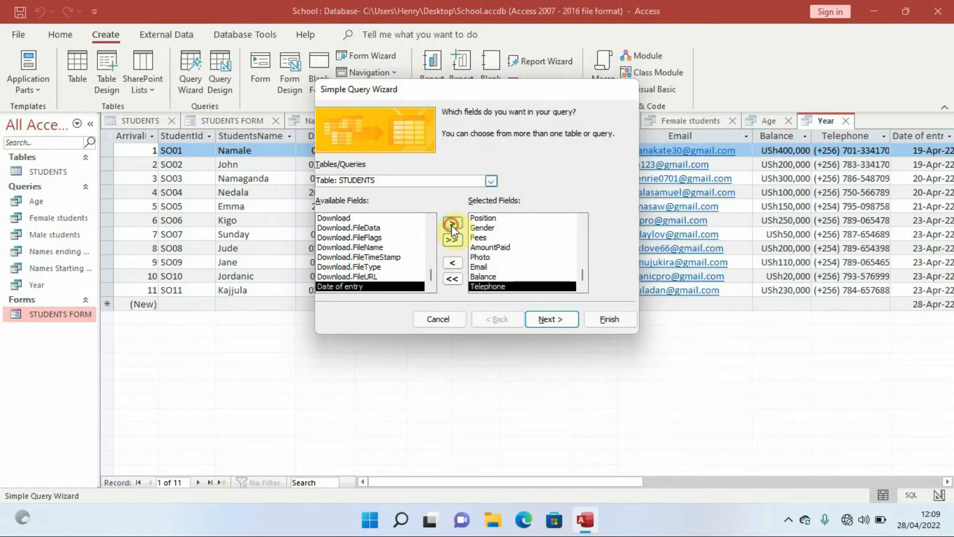
{"action": "left_click", "coordinate": [452, 226]}
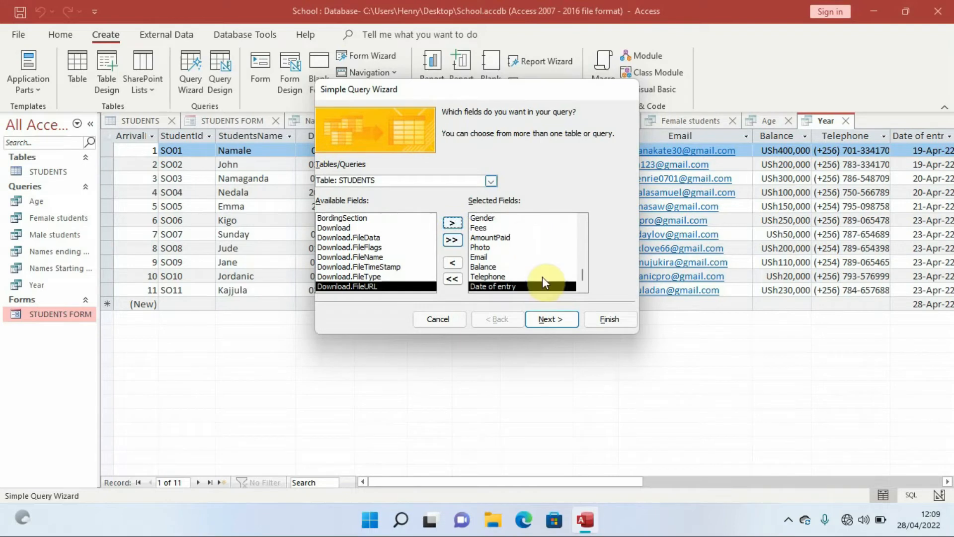
Step: Accept the selected fields and keep the detail query type, proceeding to the query's title settings
{"action": "left_click", "coordinate": [553, 320]}
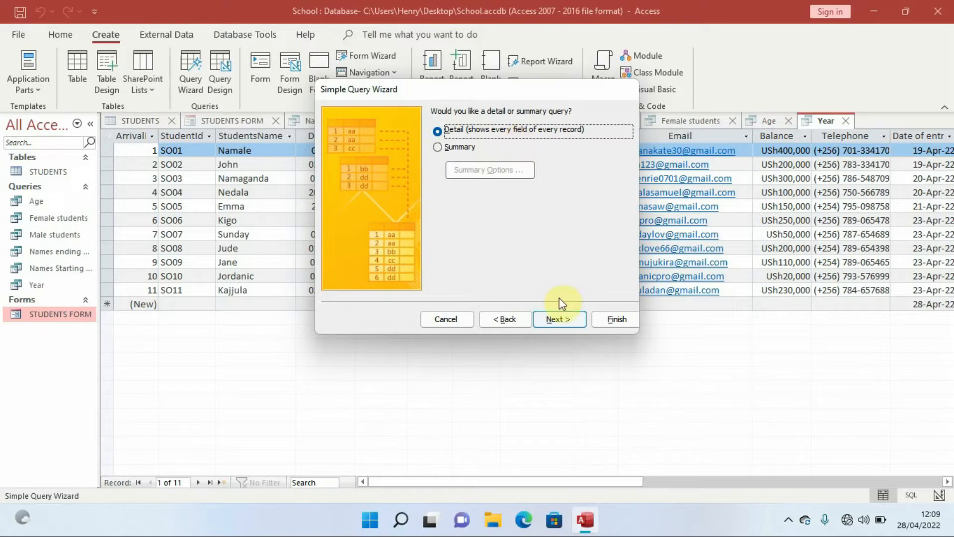
{"action": "left_click", "coordinate": [560, 320]}
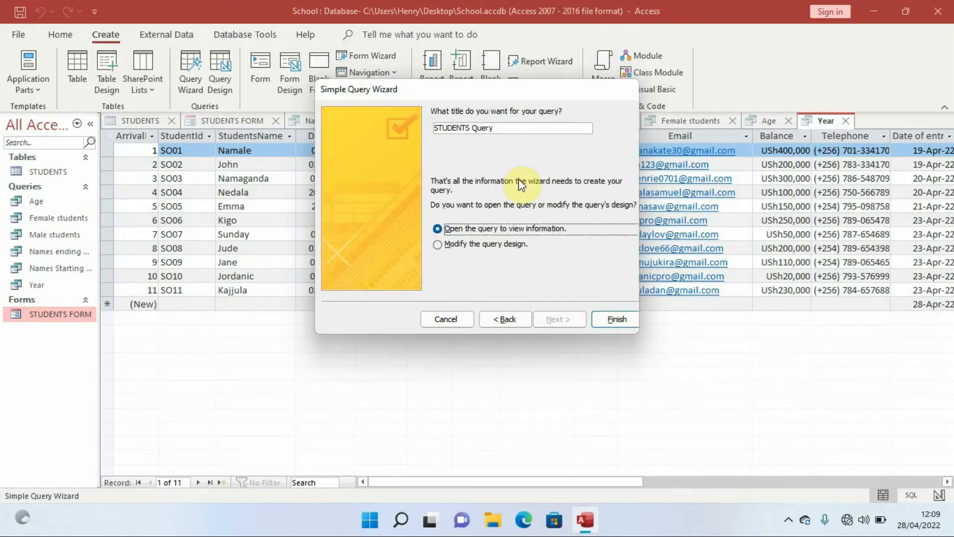
Step: Title the query "Female or male but female >=200000" and finish the wizard with the option to modify the query design
{"action": "left_click", "coordinate": [500, 130]}
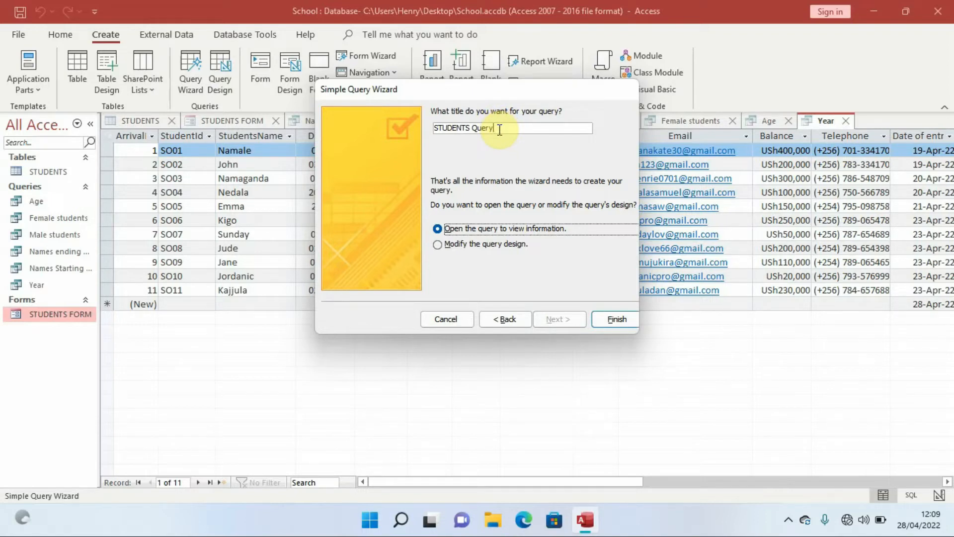
{"action": "left_click_drag", "start_coordinate": [500, 130], "coordinate": [421, 133]}
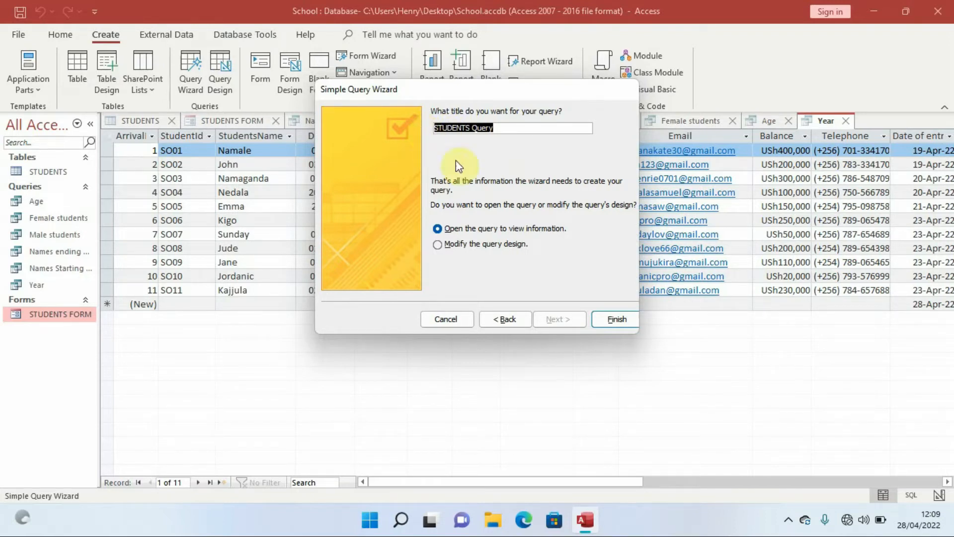
{"action": "type", "text": "F"}
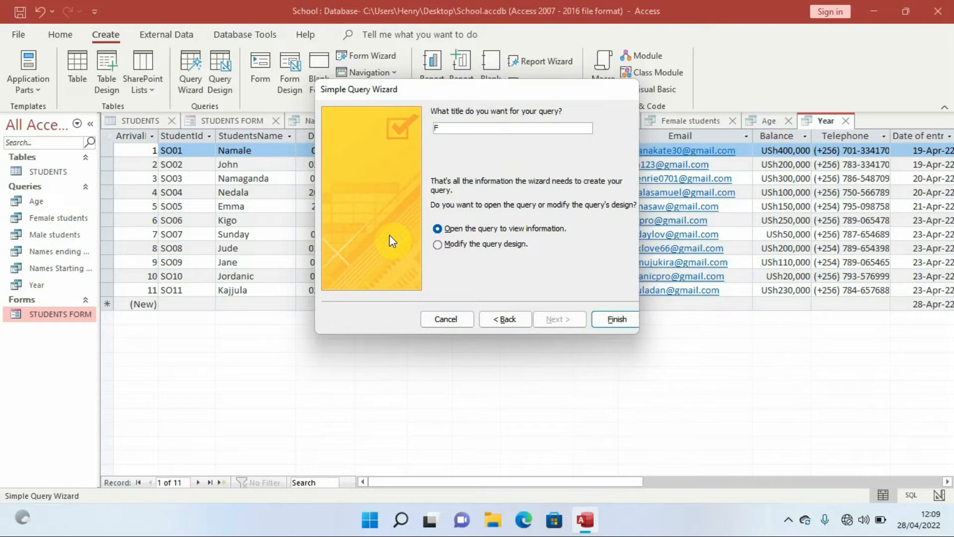
{"action": "type", "text": "emale or male but female >"}
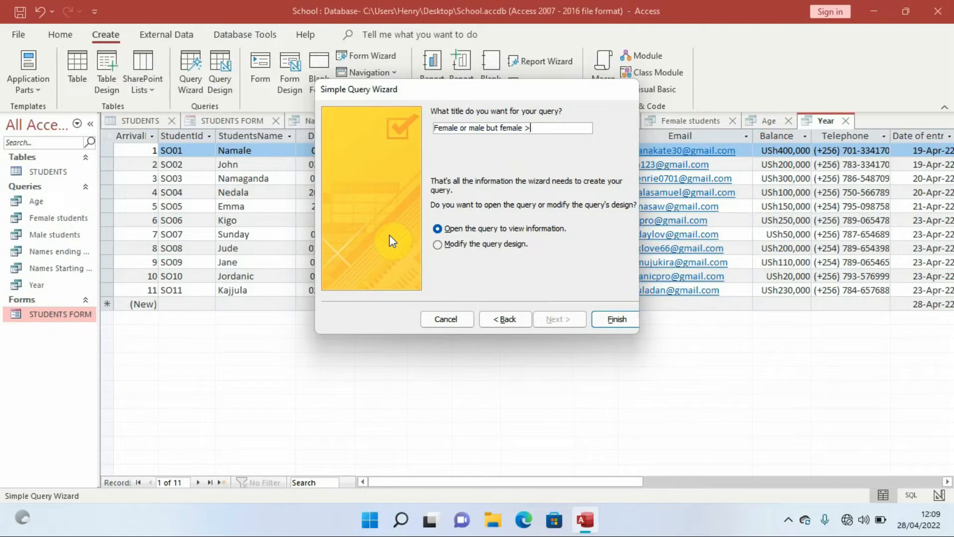
{"action": "type", "text": "=200000"}
{"action": "left_click", "coordinate": [549, 128]}
{"action": "left_click", "coordinate": [471, 244]}
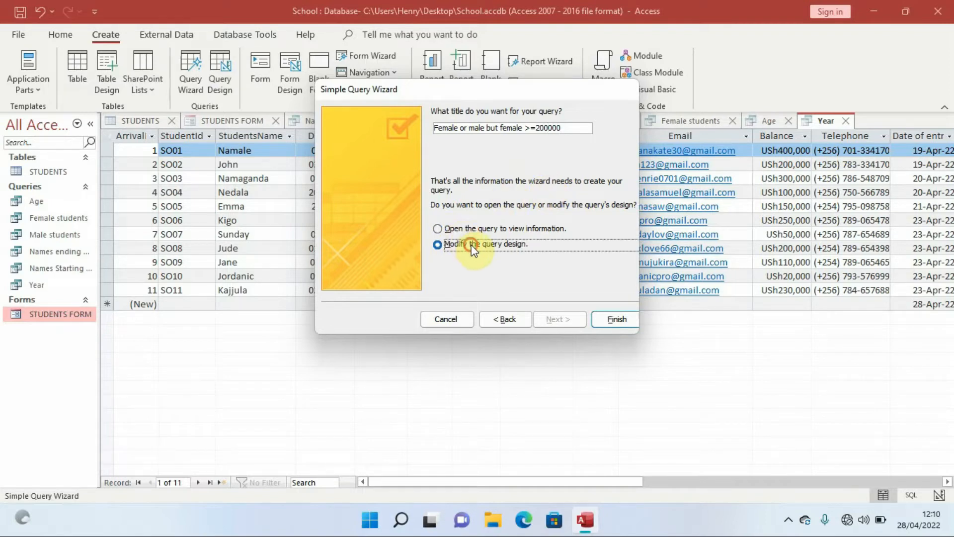
{"action": "left_click", "coordinate": [616, 319]}
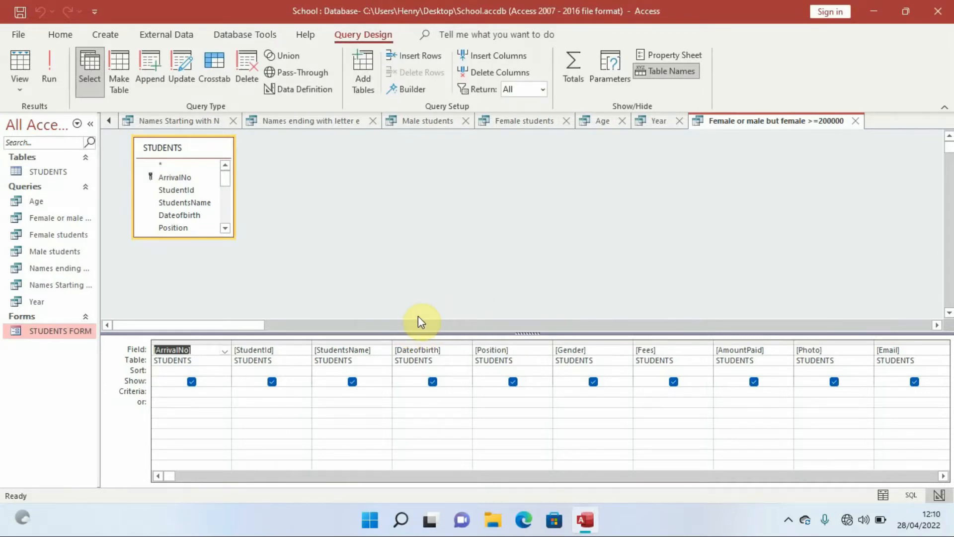
Step: Enter the criterion like"Female" for the Gender field using the Zoom editor
{"action": "left_click", "coordinate": [582, 392]}
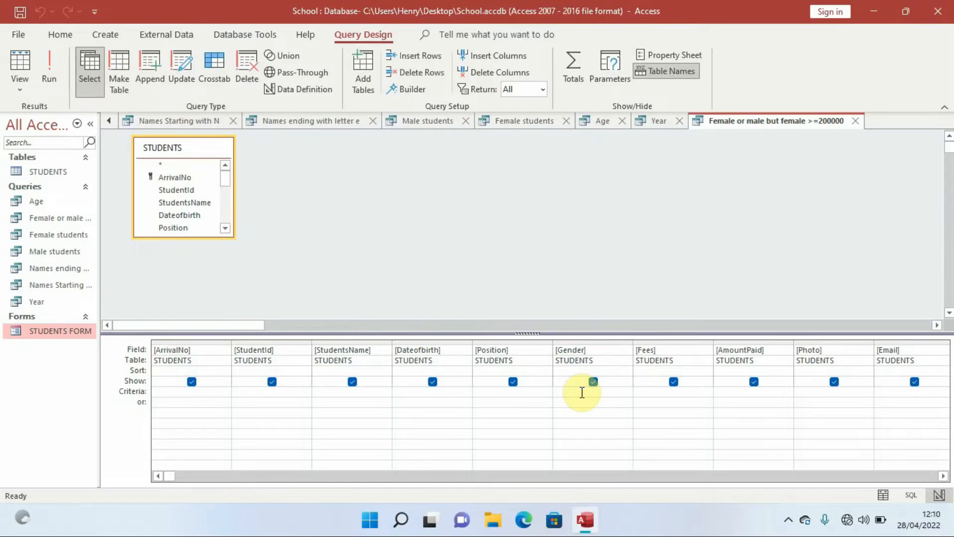
{"action": "right_click", "coordinate": [582, 393]}
{"action": "left_click", "coordinate": [611, 368]}
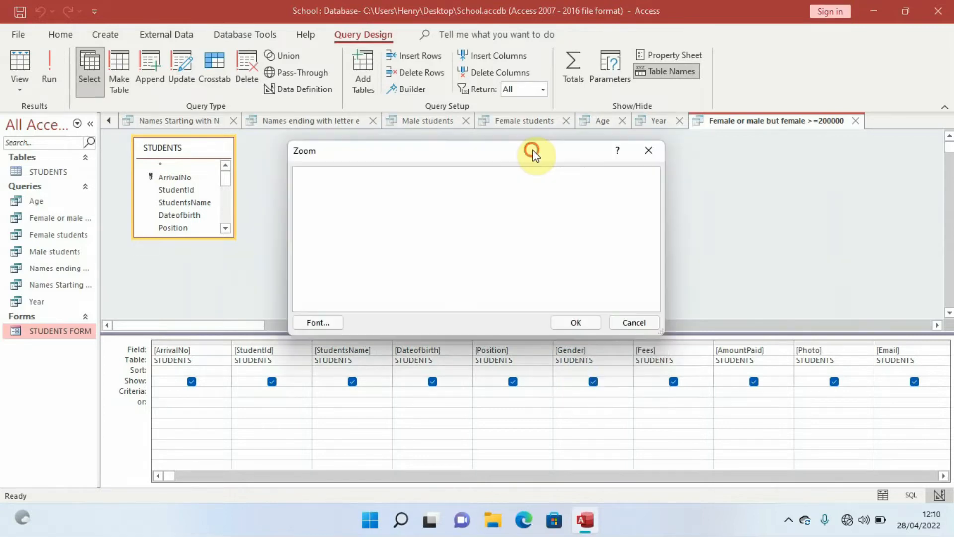
{"action": "left_click_drag", "start_coordinate": [533, 153], "coordinate": [555, 149]}
{"action": "type", "text": "like\""}
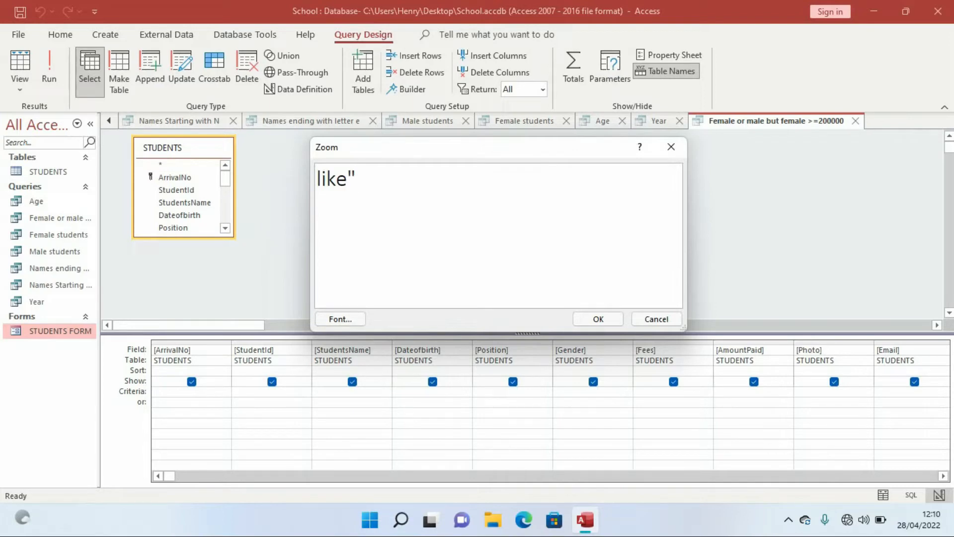
{"action": "type", "text": "Female\""}
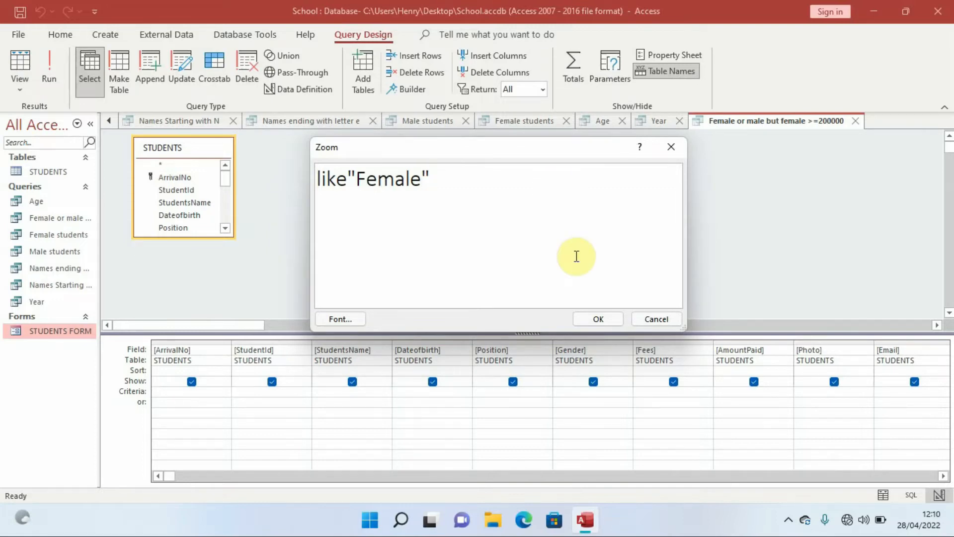
{"action": "left_click", "coordinate": [598, 321]}
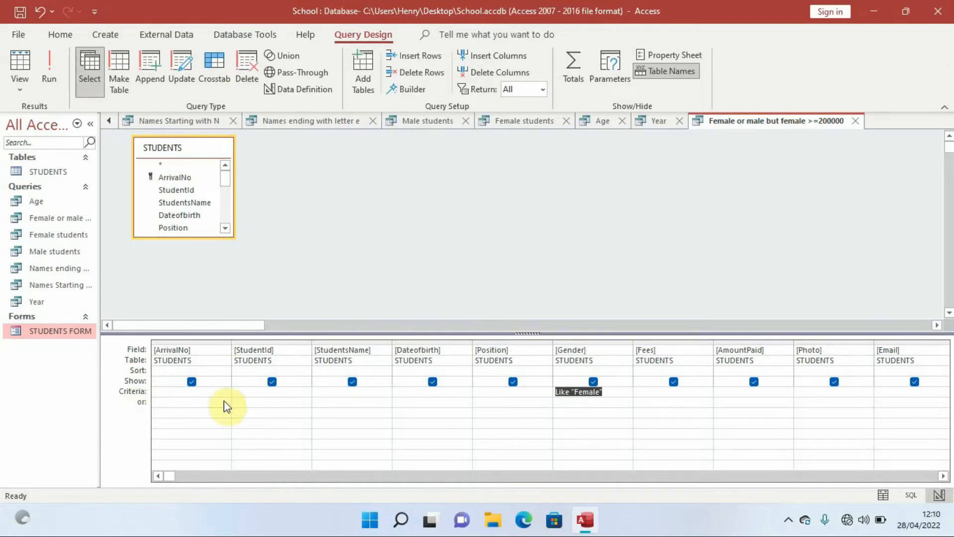
Step: Add like"Male" as the alternative "or" criterion for the Gender field using the Zoom editor
{"action": "right_click", "coordinate": [572, 404]}
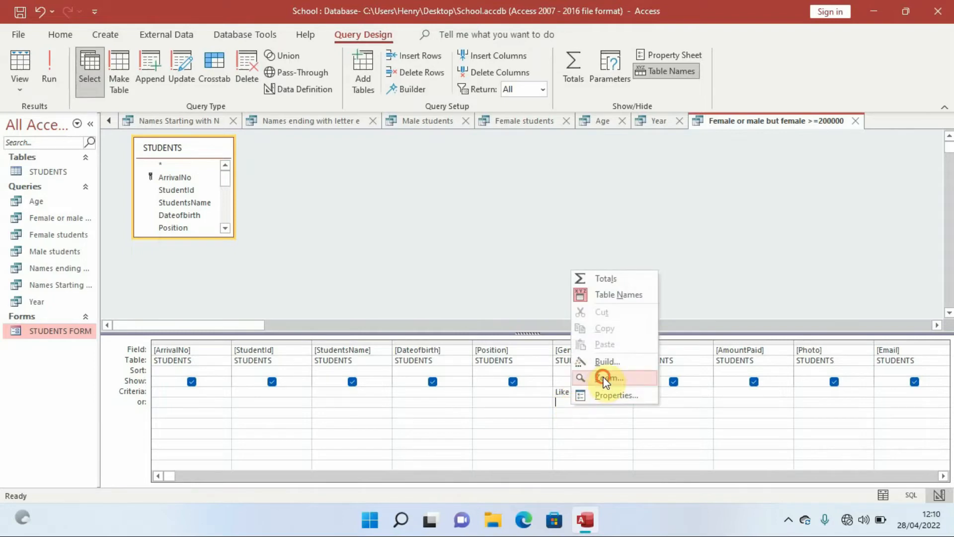
{"action": "left_click", "coordinate": [599, 379]}
{"action": "type", "text": "lik"}
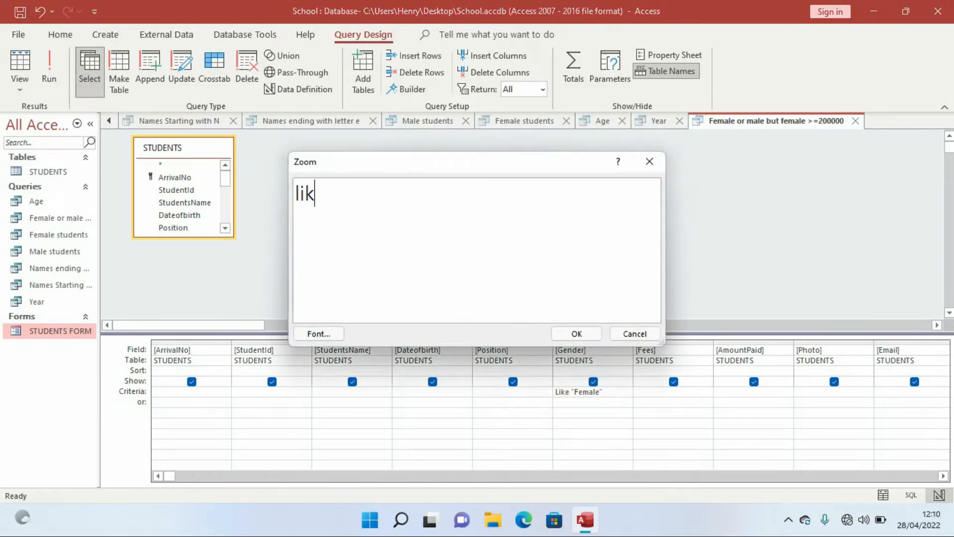
{"action": "type", "text": "e\""}
{"action": "key", "text": "Caps_Lock"}
{"action": "type", "text": "M"}
{"action": "key", "text": "Caps_Lock"}
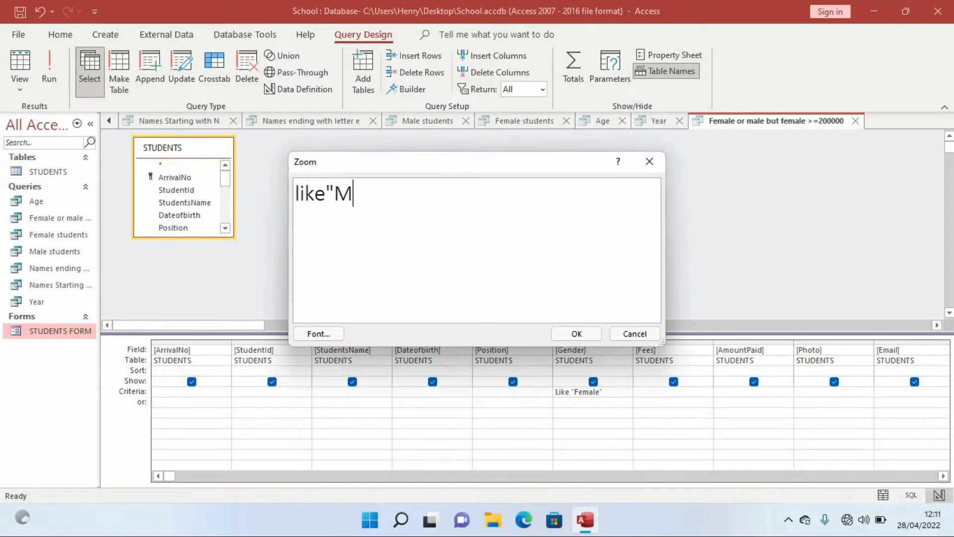
{"action": "type", "text": "ale\""}
{"action": "left_click", "coordinate": [576, 334]}
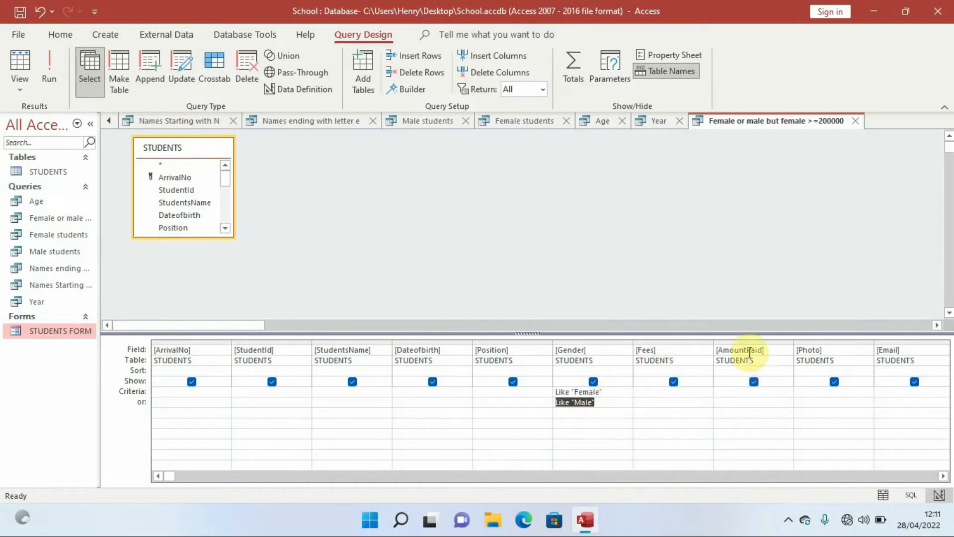
Step: Set the AmountPaid criterion to >=200000 on the same criteria row as Female and run the query
{"action": "left_click", "coordinate": [733, 393]}
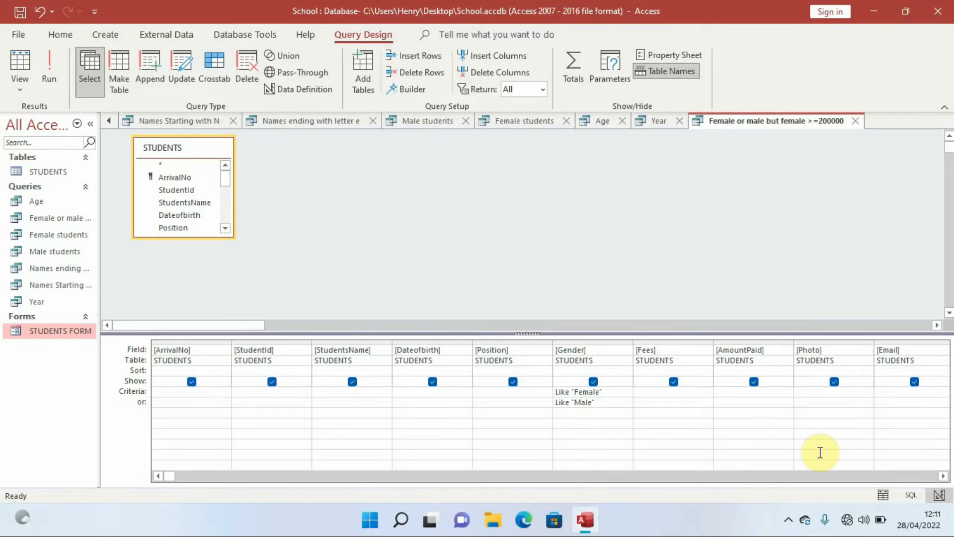
{"action": "type", "text": ">="}
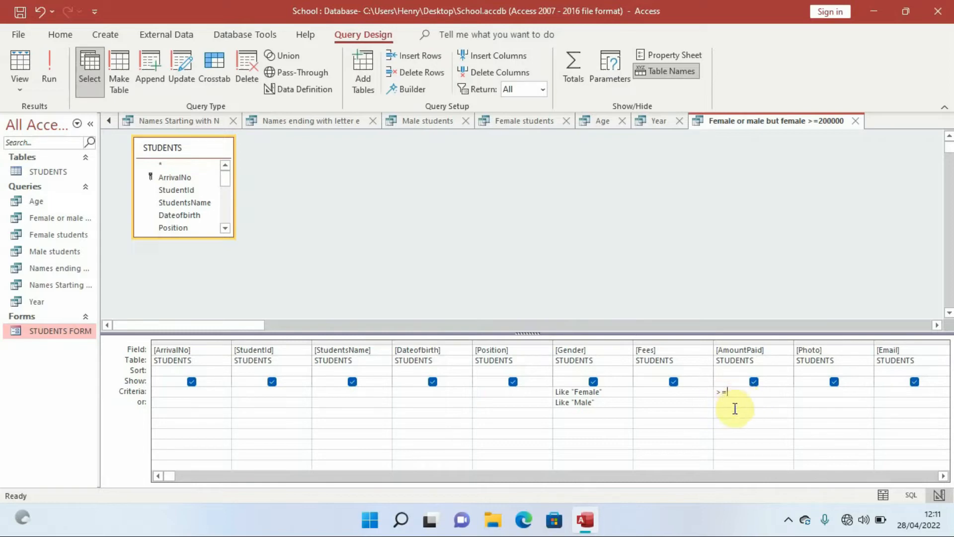
{"action": "type", "text": "200000"}
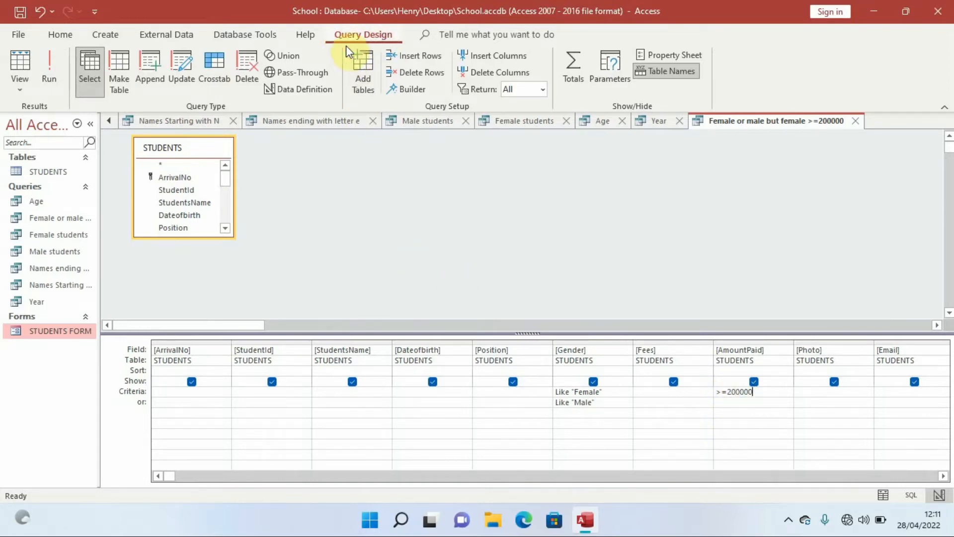
{"action": "left_click", "coordinate": [55, 78]}
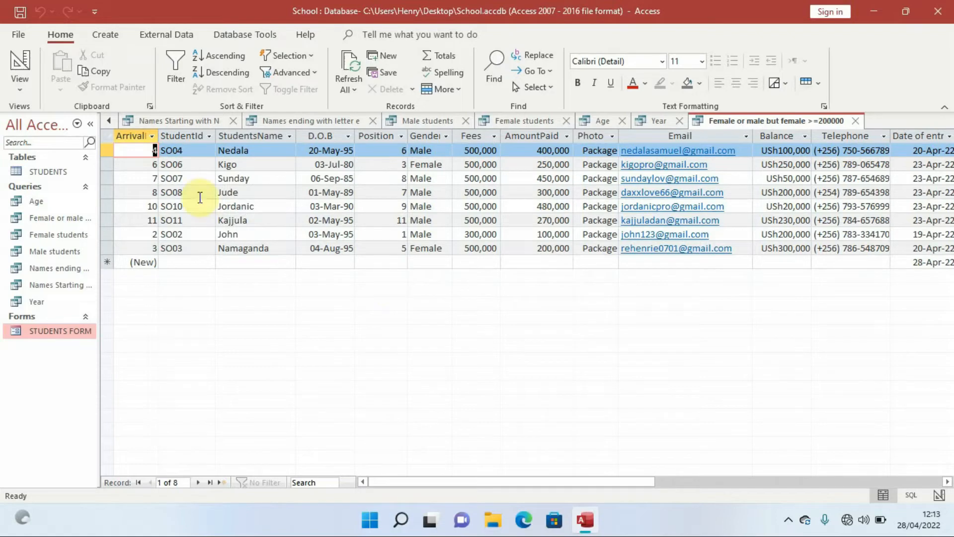
Step: Save the open query and start a new Simple Query Wizard query based on the STUDENTS table
{"action": "left_click", "coordinate": [112, 35]}
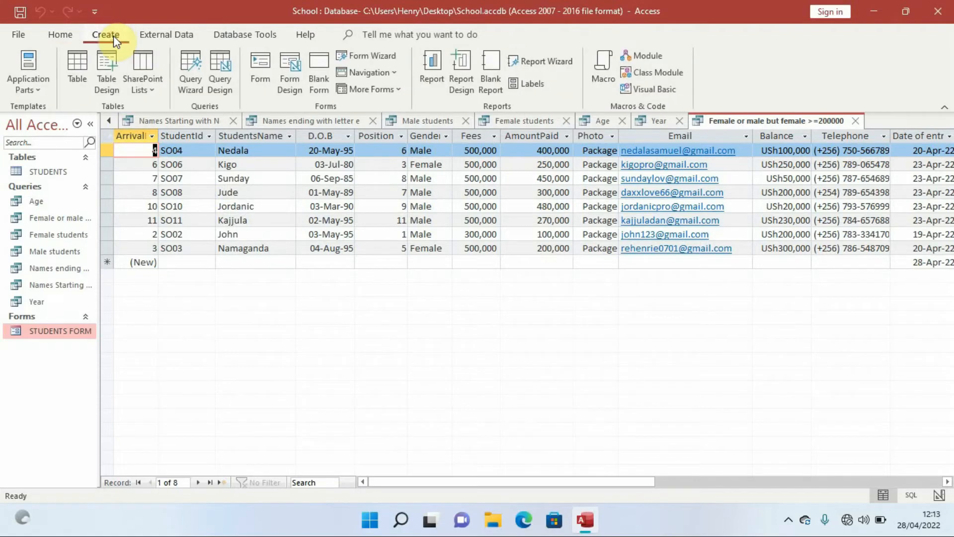
{"action": "left_click", "coordinate": [188, 76]}
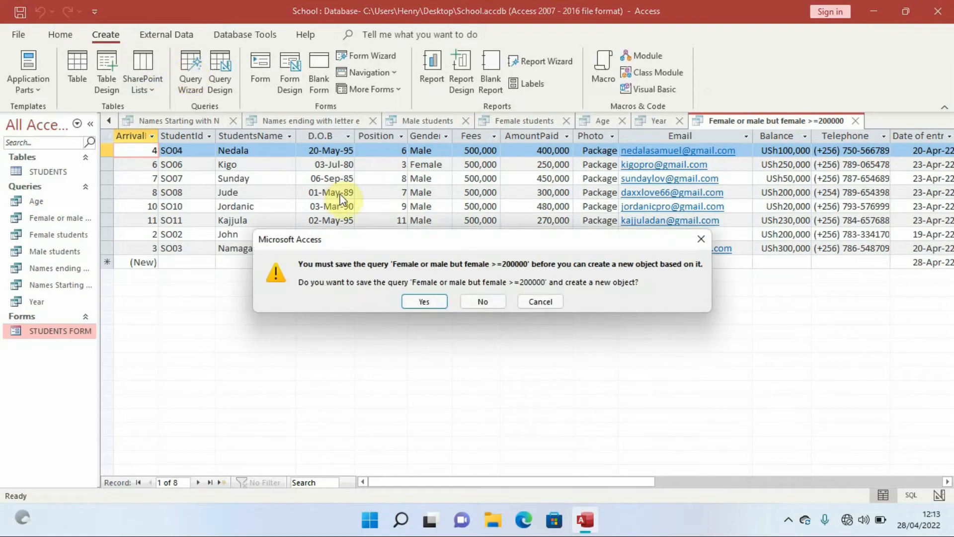
{"action": "left_click", "coordinate": [426, 302]}
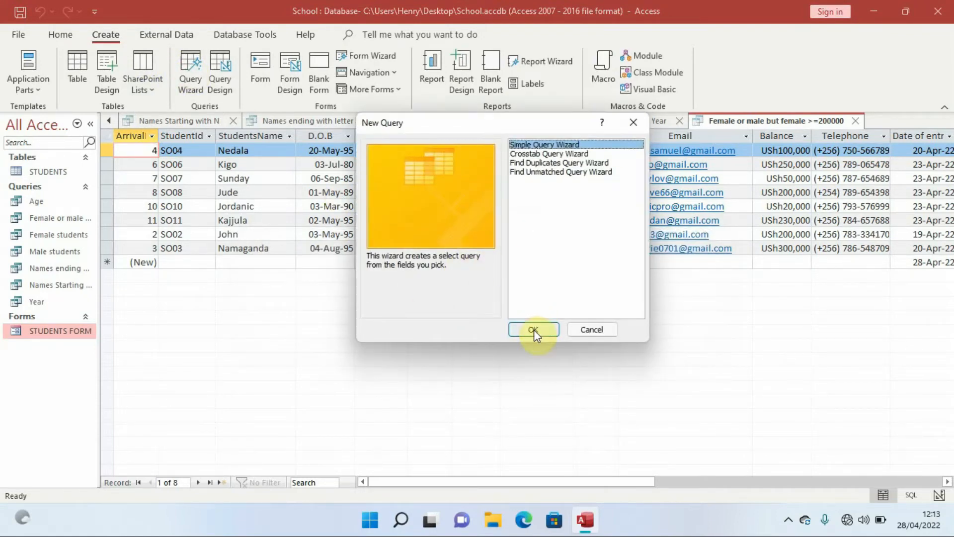
{"action": "left_click", "coordinate": [534, 329]}
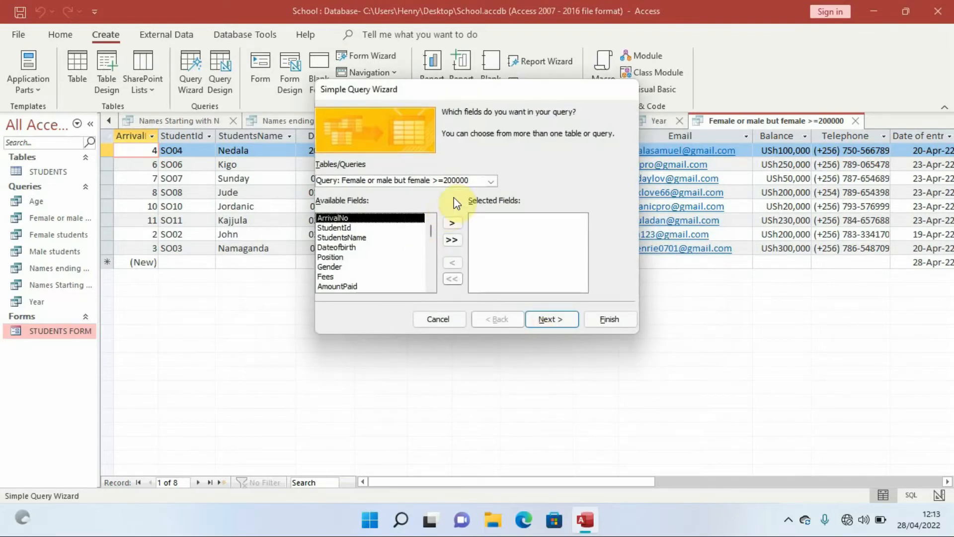
{"action": "left_click", "coordinate": [490, 181]}
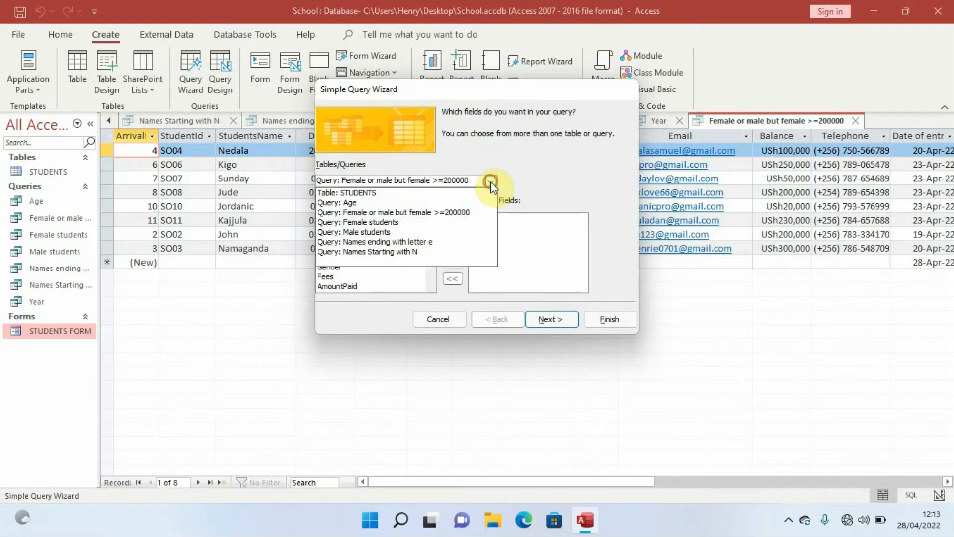
{"action": "left_click", "coordinate": [382, 193]}
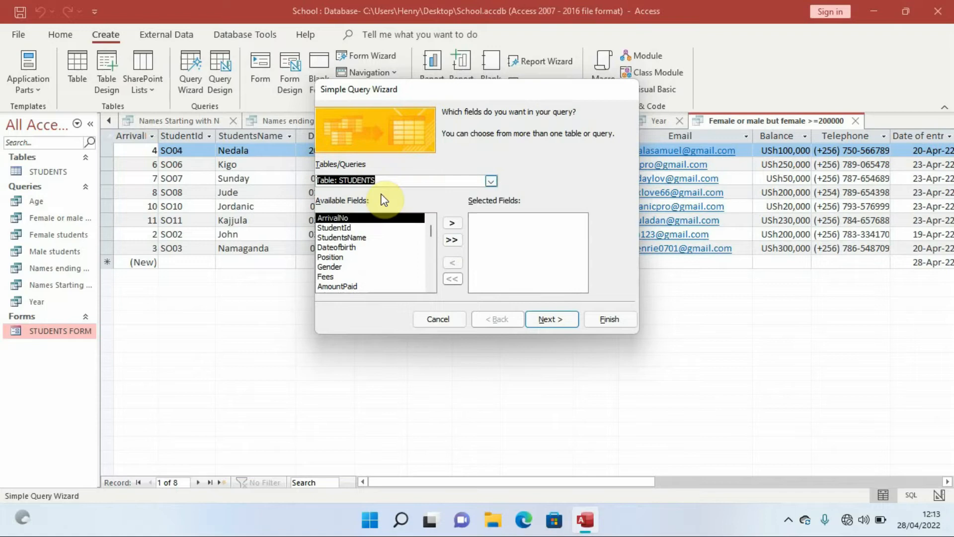
Step: Add the ArrivalNo, StudentId, StudentsName, Dateofbirth, Position, Gender, Fees and AmountPaid fields to the new query
{"action": "left_click", "coordinate": [454, 224]}
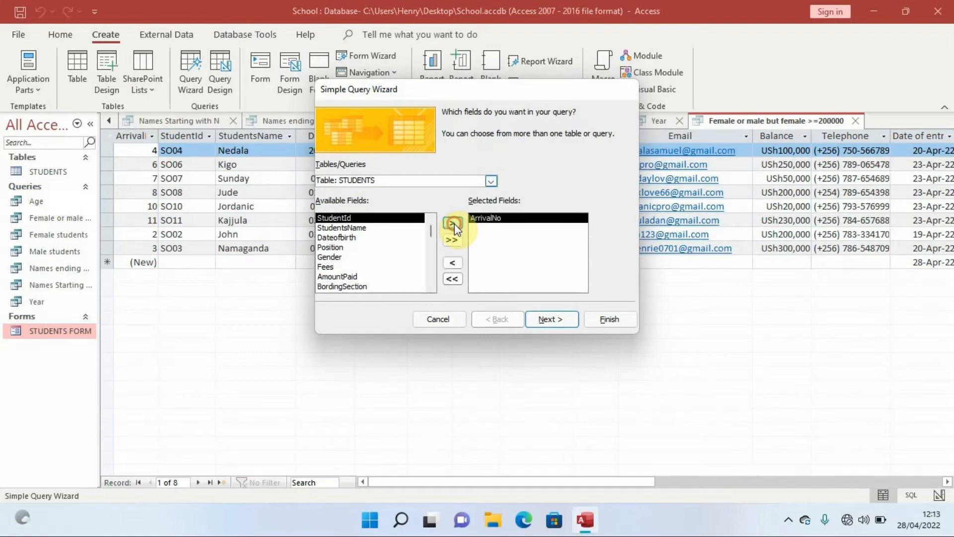
{"action": "left_click", "coordinate": [453, 224]}
{"action": "left_click", "coordinate": [453, 224]}
{"action": "left_click", "coordinate": [454, 224]}
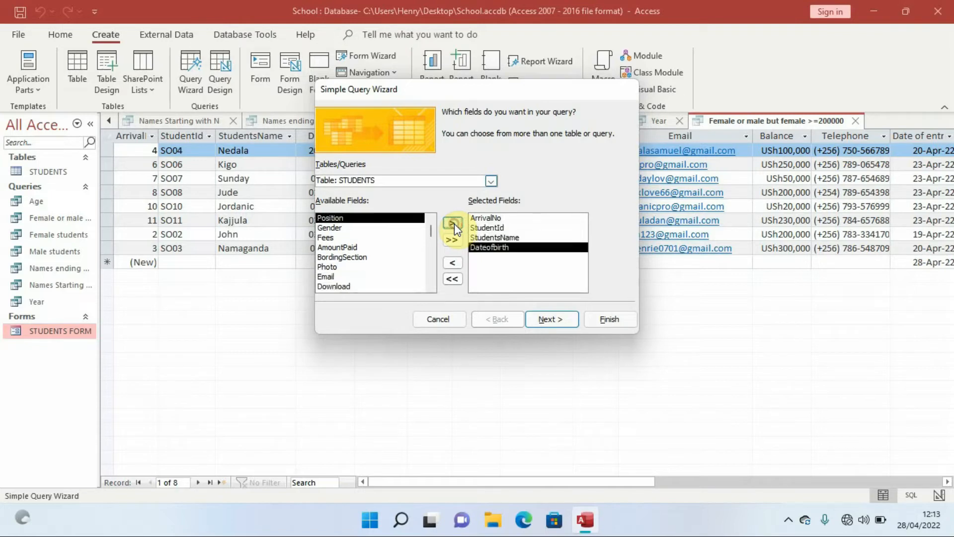
{"action": "left_click", "coordinate": [453, 224]}
{"action": "left_click", "coordinate": [453, 224]}
{"action": "left_click", "coordinate": [453, 224]}
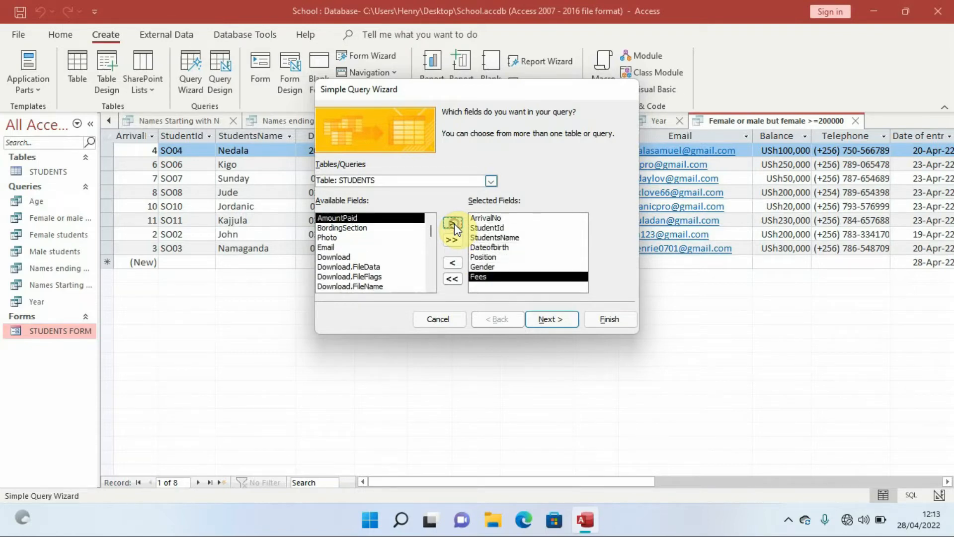
{"action": "left_click", "coordinate": [454, 224]}
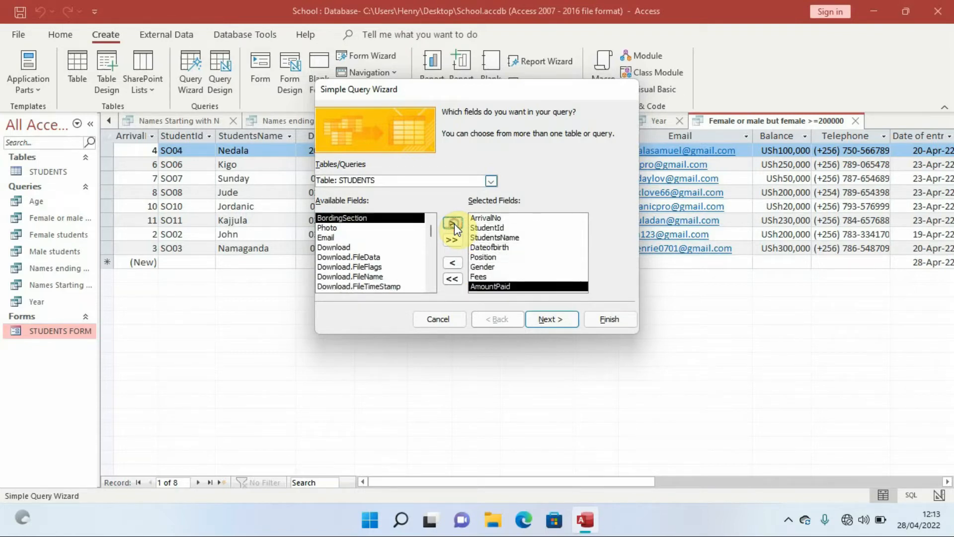
Step: Add the Email, Balance, Telephone and Date of entry fields to the query and continue to the detail or summary choice
{"action": "left_click", "coordinate": [335, 237]}
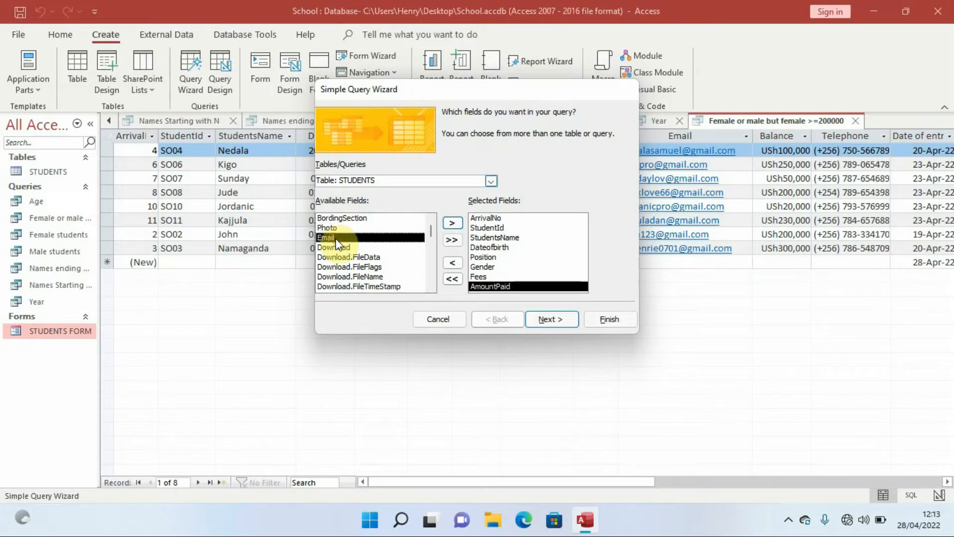
{"action": "left_click", "coordinate": [453, 223]}
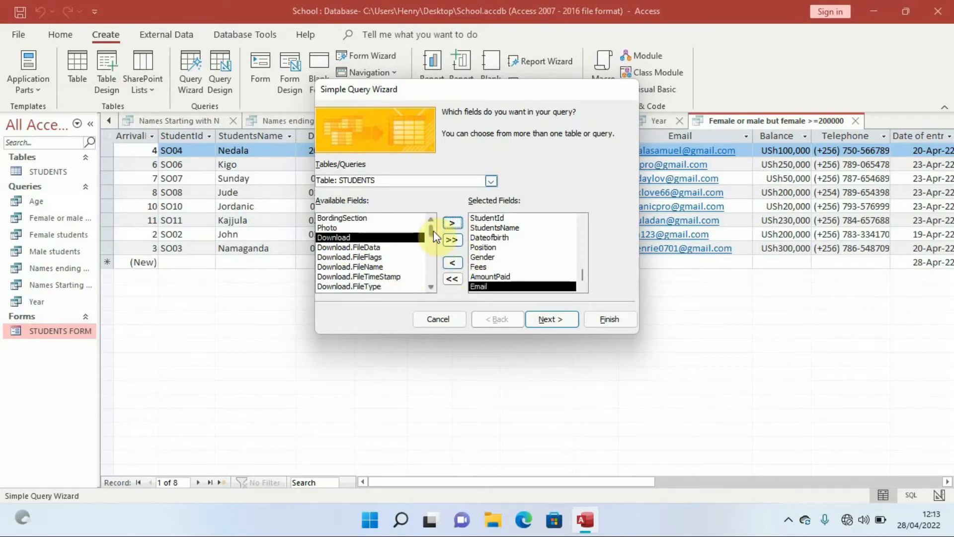
{"action": "left_click_drag", "start_coordinate": [430, 231], "coordinate": [430, 275]}
{"action": "left_click", "coordinate": [332, 268]}
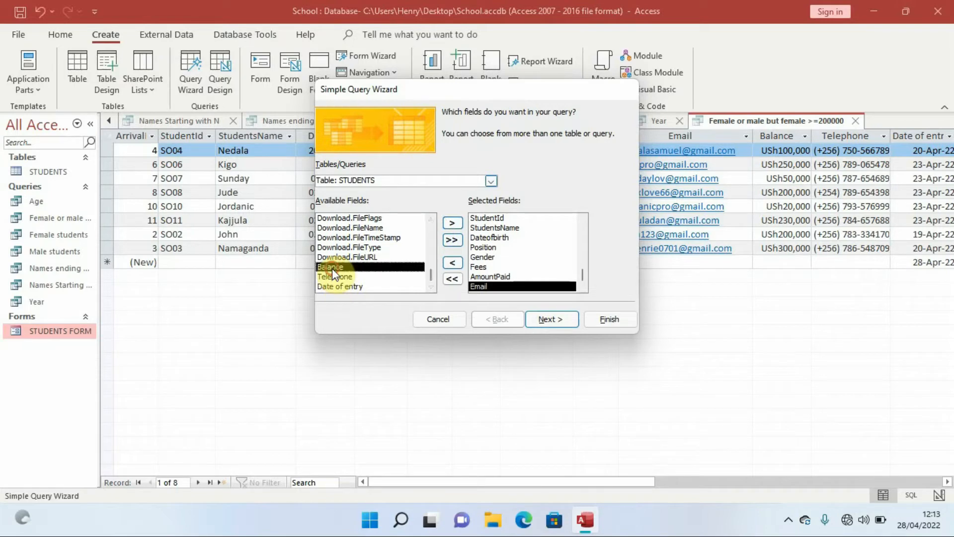
{"action": "left_click", "coordinate": [451, 224]}
{"action": "left_click", "coordinate": [452, 225]}
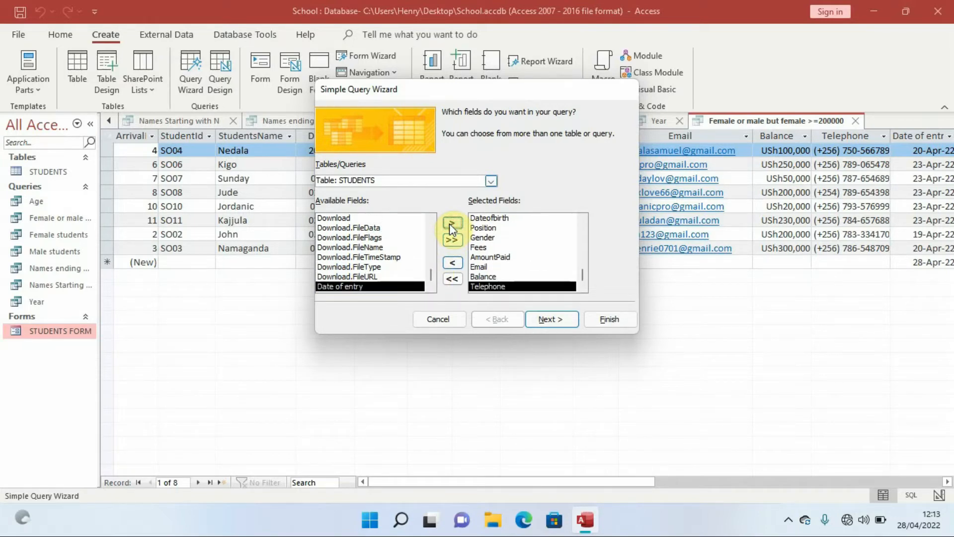
{"action": "left_click", "coordinate": [452, 225]}
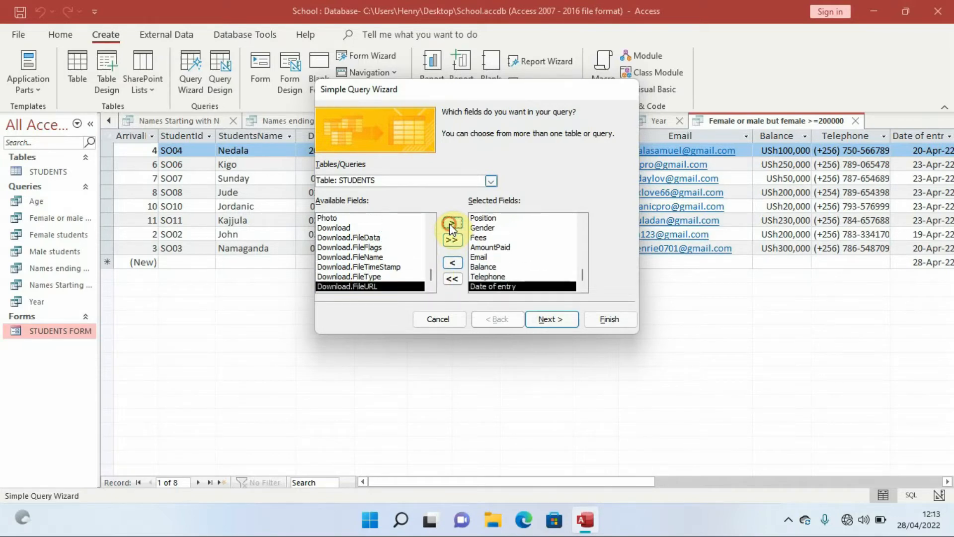
{"action": "left_click", "coordinate": [563, 319]}
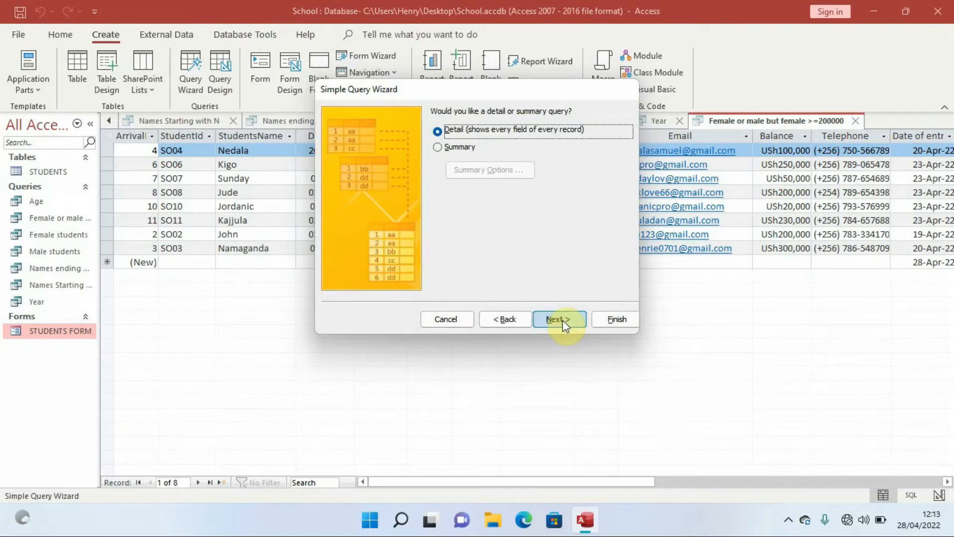
Step: Keep the detail query, title it "Names starting with J to N" and finish the wizard with the query design open for modification
{"action": "left_click", "coordinate": [557, 318]}
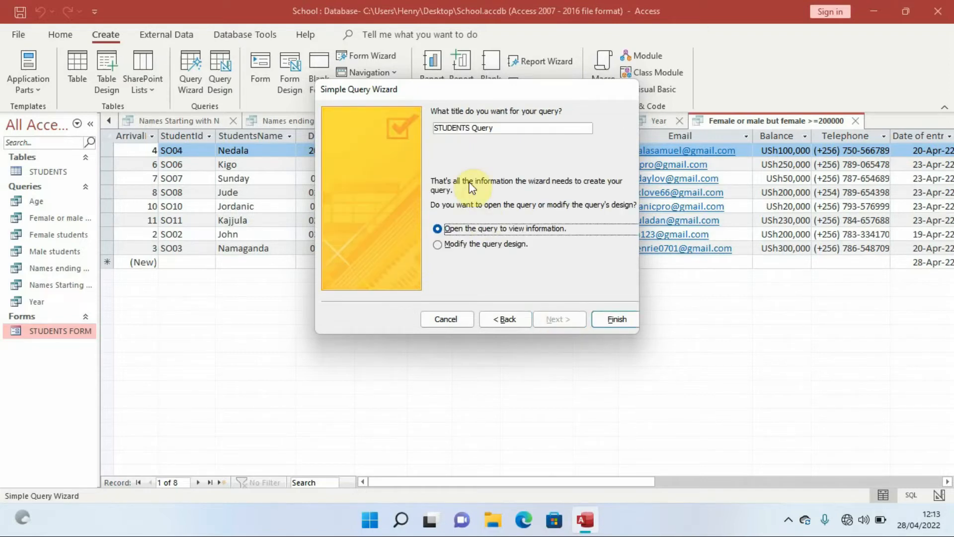
{"action": "left_click_drag", "start_coordinate": [502, 130], "coordinate": [401, 130]}
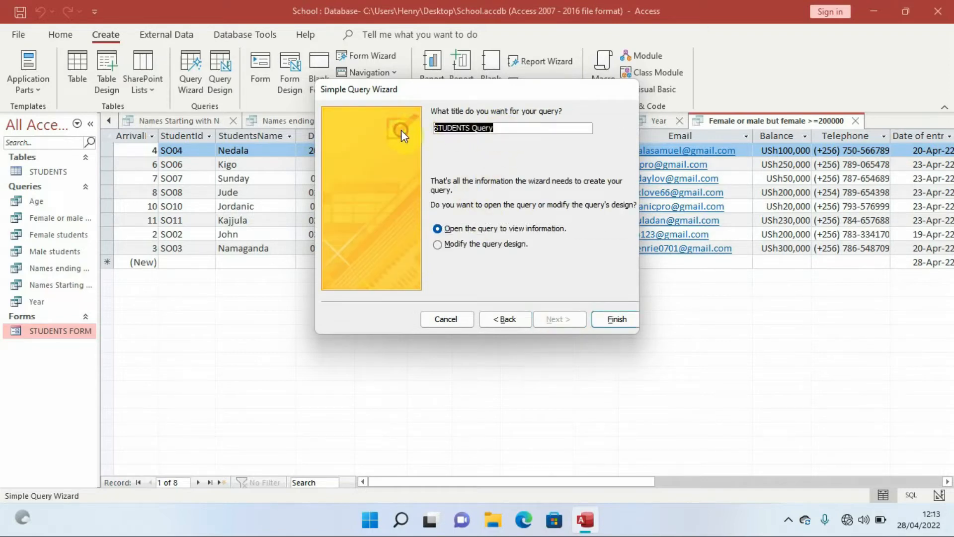
{"action": "key", "text": "Caps_Lock"}
{"action": "type", "text": "N"}
{"action": "key", "text": "Caps_Lock"}
{"action": "type", "text": "a"}
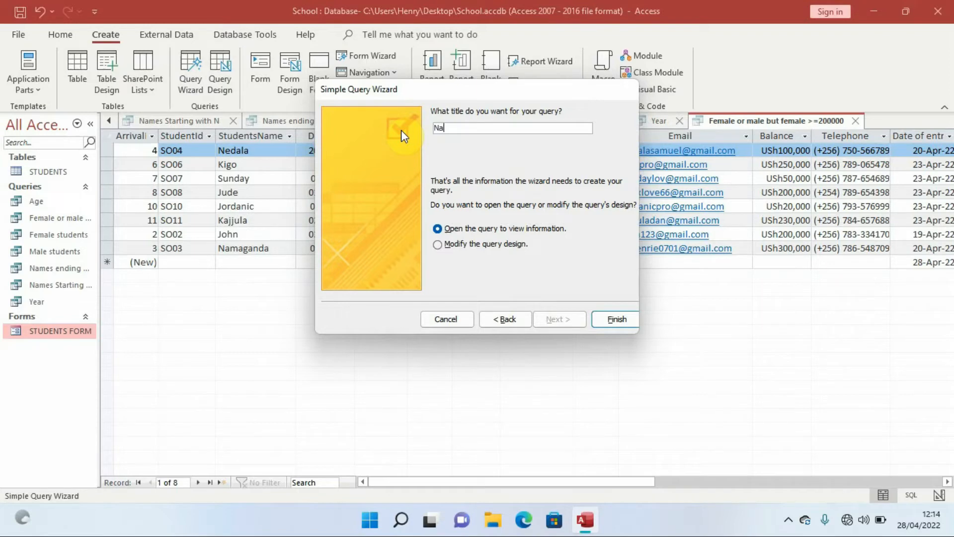
{"action": "type", "text": "mes starting with j"}
{"action": "key", "text": "BackSpace"}
{"action": "key", "text": "Caps_Lock"}
{"action": "type", "text": "J"}
{"action": "key", "text": "Caps_Lock"}
{"action": "type", "text": "to"}
{"action": "key", "text": "Caps_Lock"}
{"action": "type", "text": "N"}
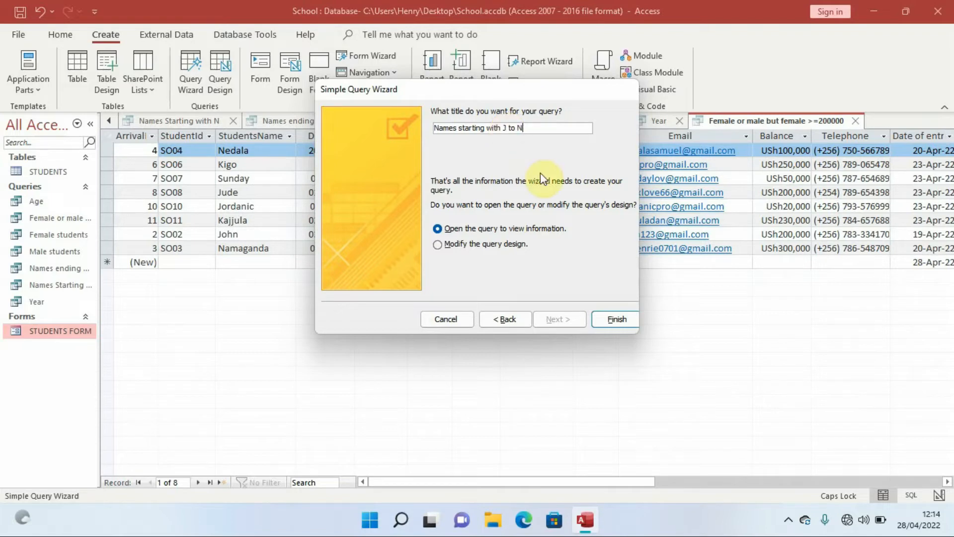
{"action": "left_click", "coordinate": [470, 244]}
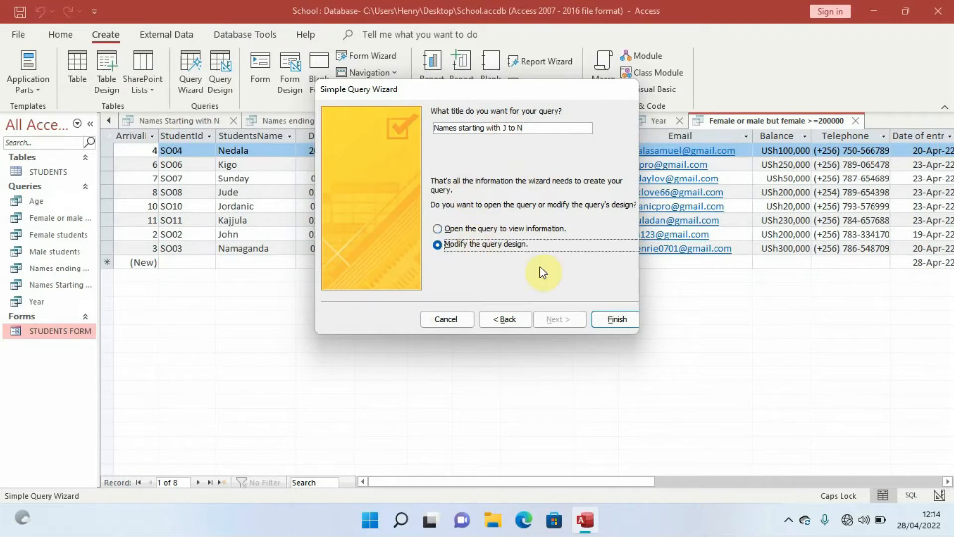
{"action": "left_click", "coordinate": [611, 323]}
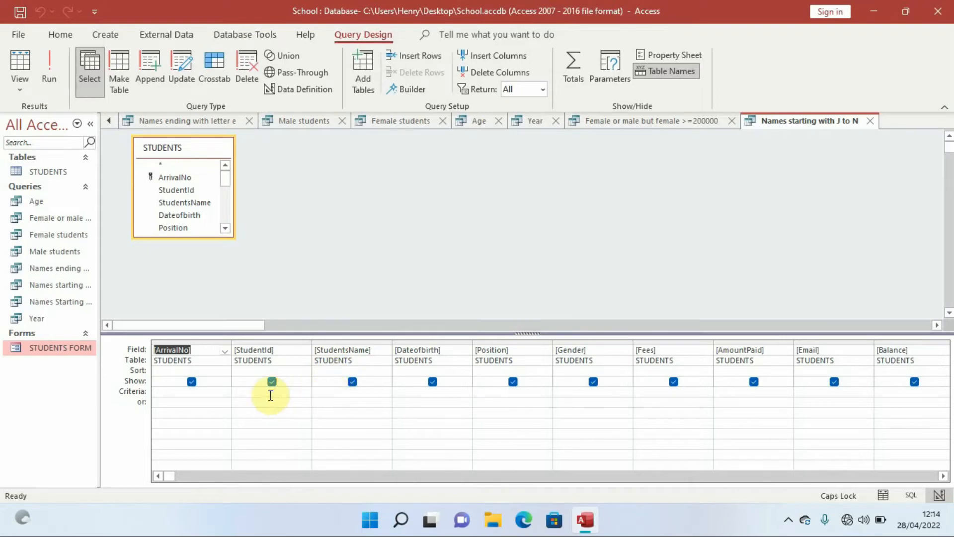
Step: Enter Like "[J-N]*" as the StudentsName criterion through the Zoom box and run the query
{"action": "left_click", "coordinate": [336, 393]}
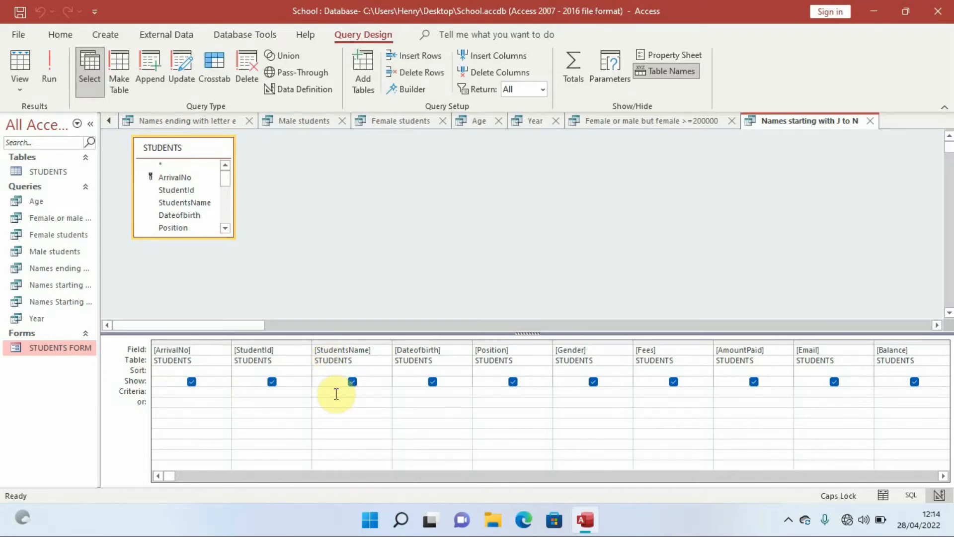
{"action": "right_click", "coordinate": [336, 394]}
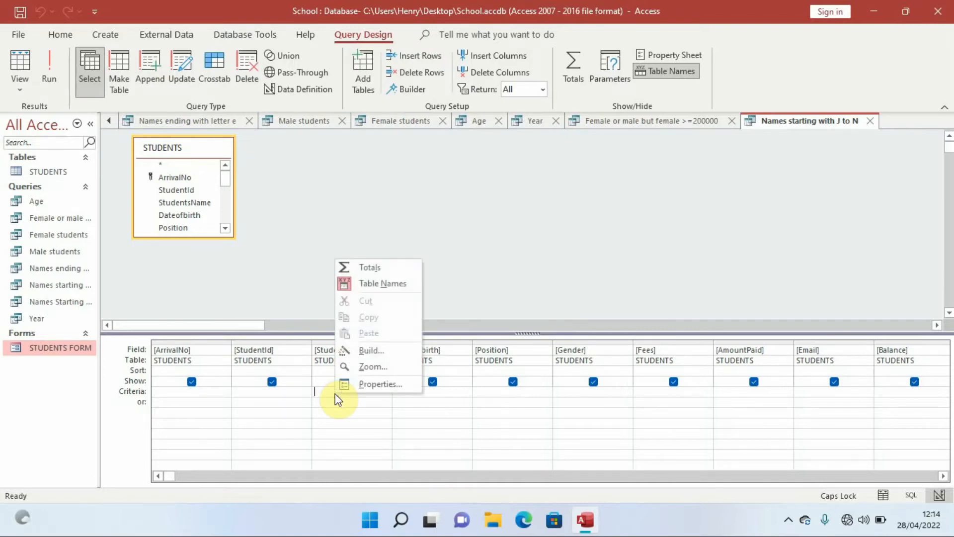
{"action": "left_click", "coordinate": [372, 366]}
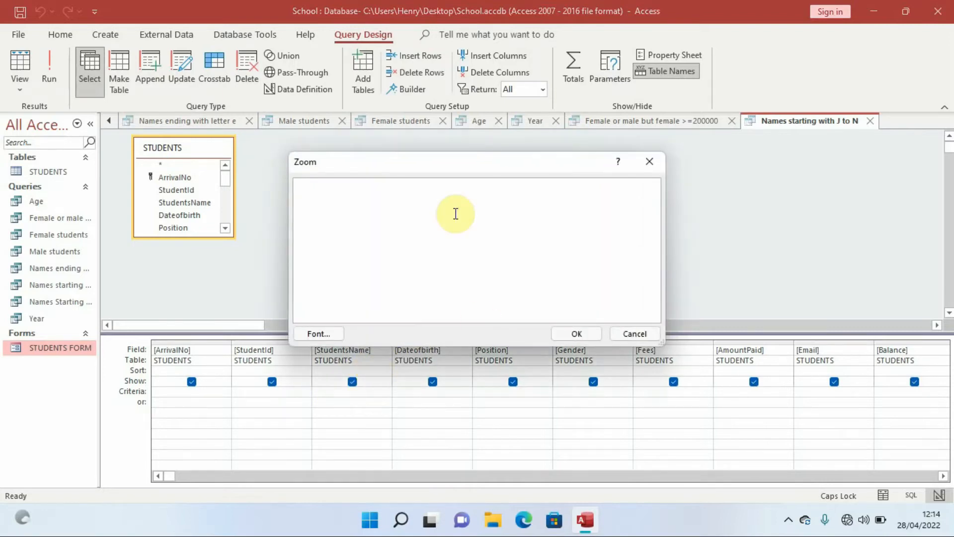
{"action": "left_click_drag", "start_coordinate": [451, 160], "coordinate": [484, 143]}
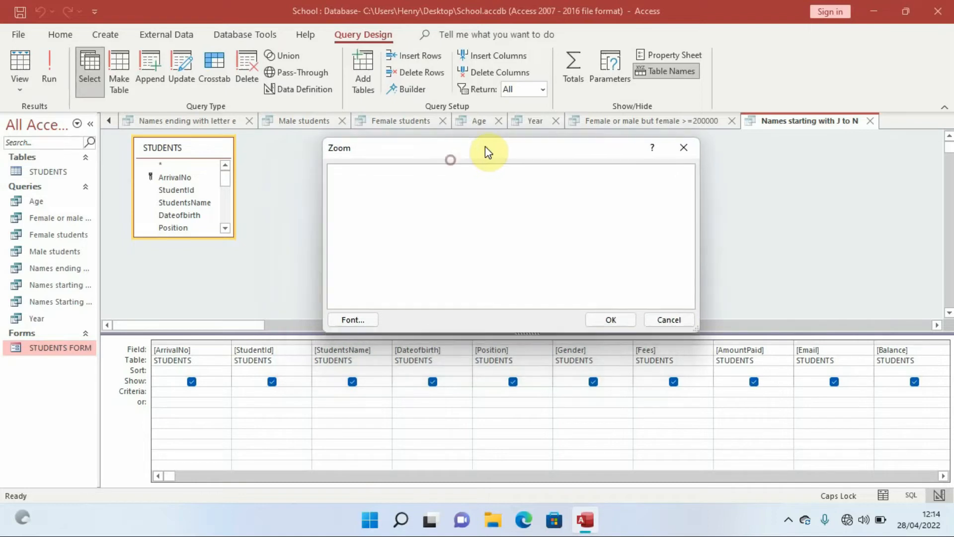
{"action": "left_click", "coordinate": [388, 215]}
{"action": "type", "text": "LIKE"}
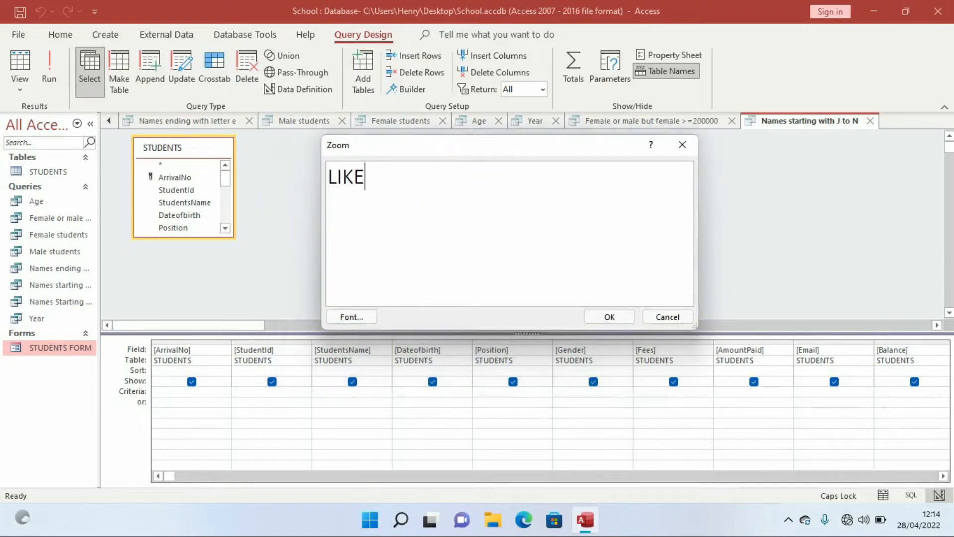
{"action": "key", "text": "BackSpace"}
{"action": "key", "text": "BackSpace"}
{"action": "key", "text": "BackSpace"}
{"action": "key", "text": "Caps_Lock"}
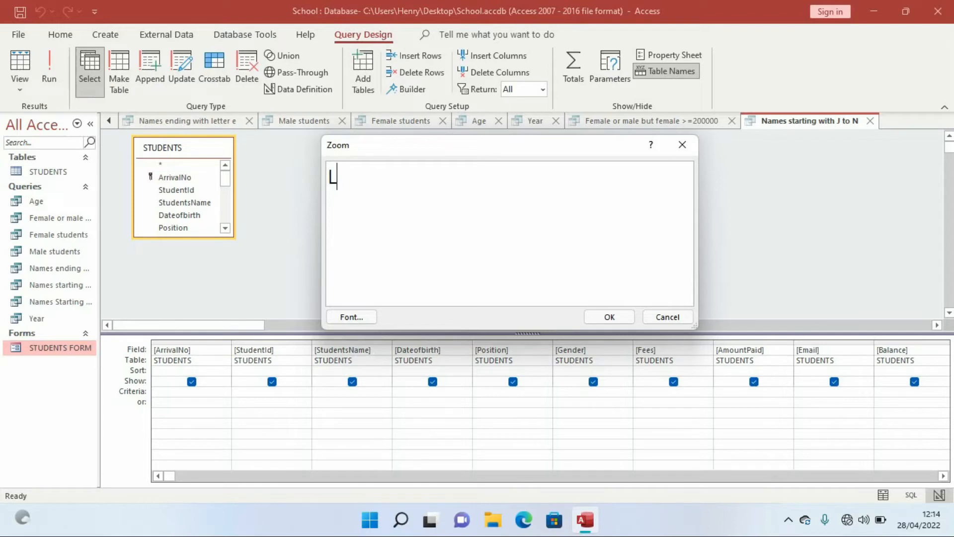
{"action": "type", "text": "ike\"[j"}
{"action": "key", "text": "BackSpace"}
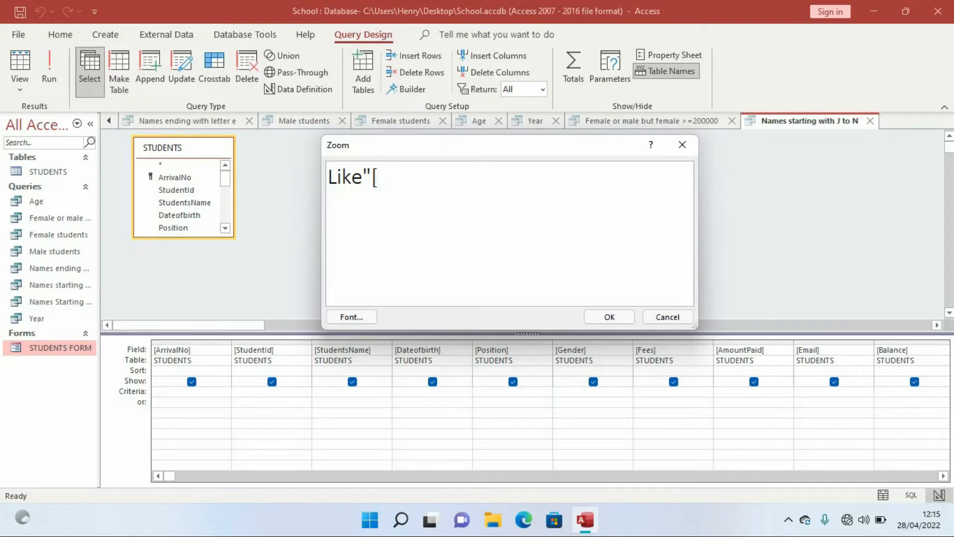
{"action": "key", "text": "Caps_Lock"}
{"action": "type", "text": "-N"}
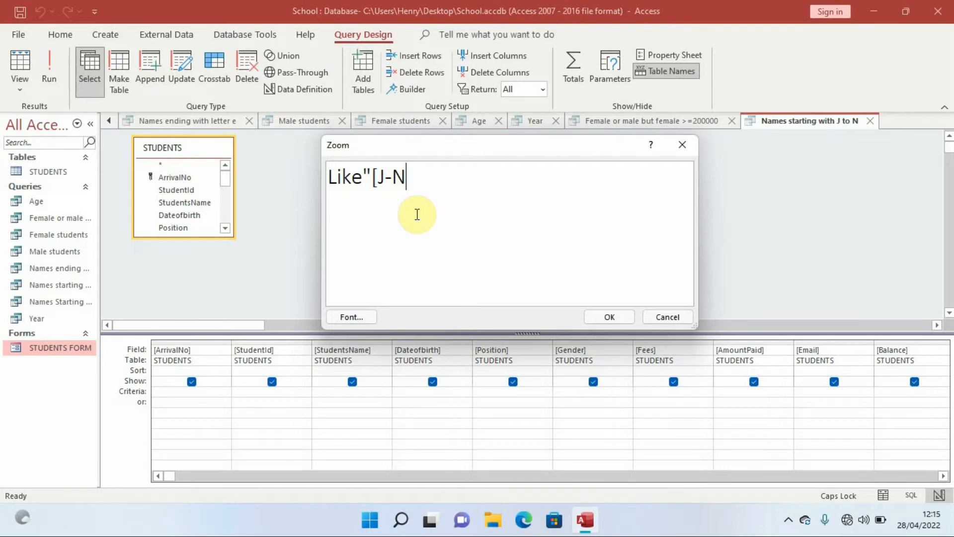
{"action": "type", "text": "]*"}
{"action": "type", "text": "\""}
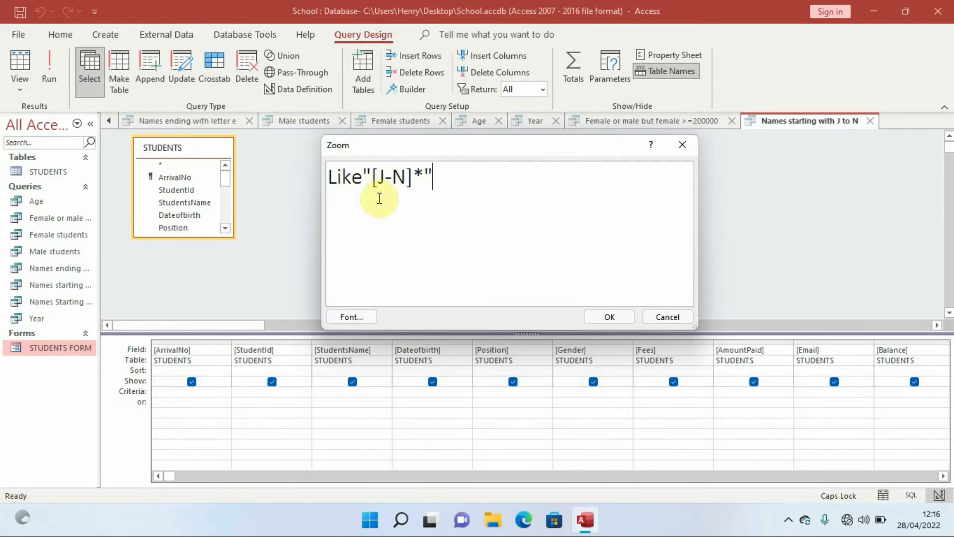
{"action": "left_click", "coordinate": [605, 320]}
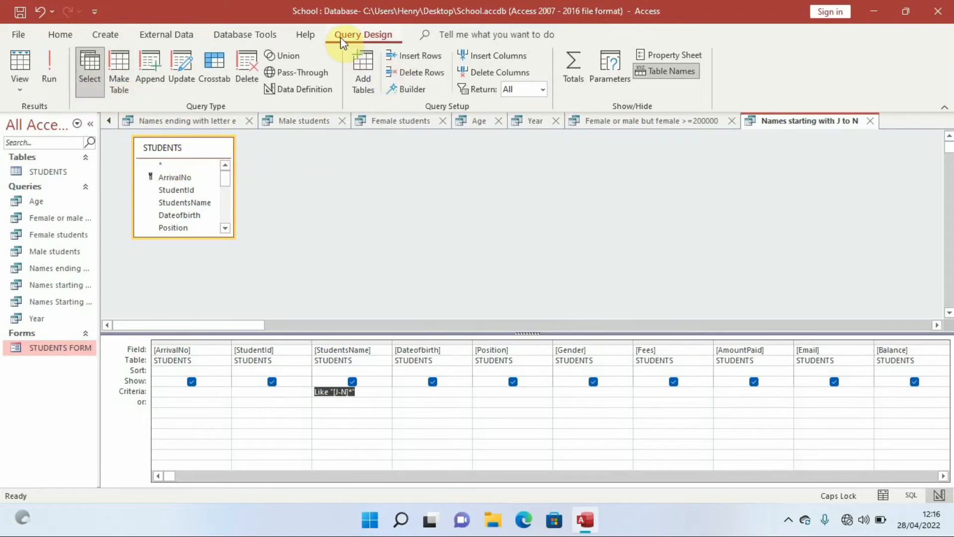
{"action": "left_click", "coordinate": [52, 72]}
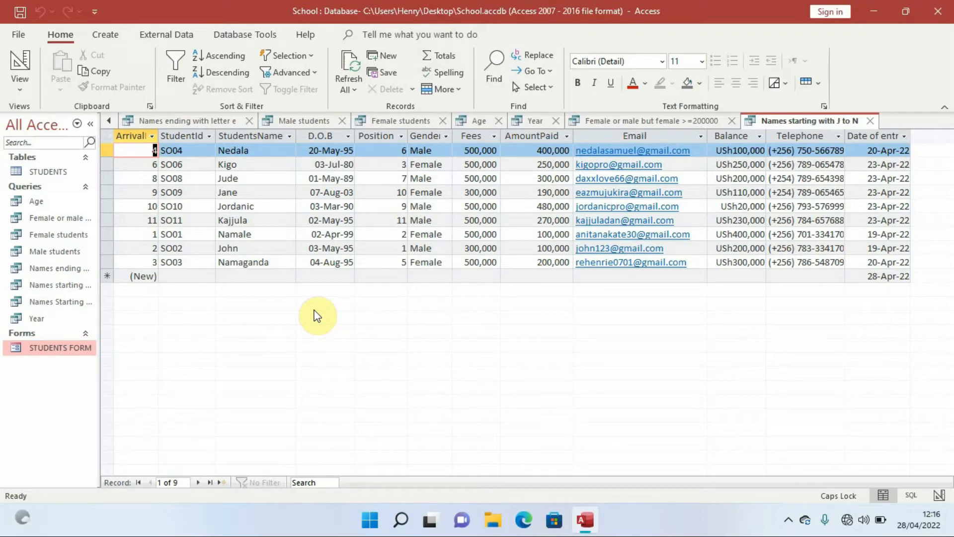
Step: Save the Names starting with J to N query and start a new Simple Query Wizard query based on the STUDENTS table
{"action": "left_click", "coordinate": [109, 36]}
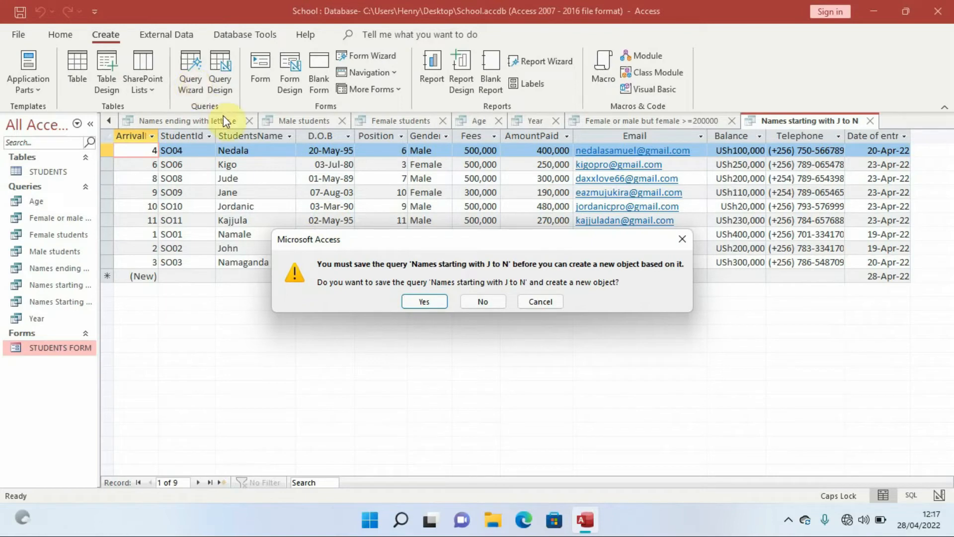
{"action": "left_click", "coordinate": [426, 303]}
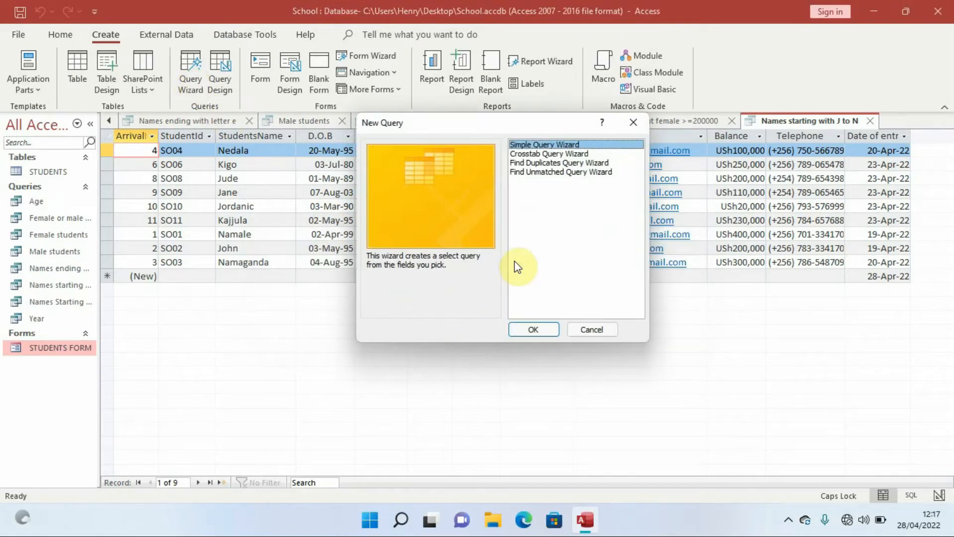
{"action": "left_click", "coordinate": [533, 330]}
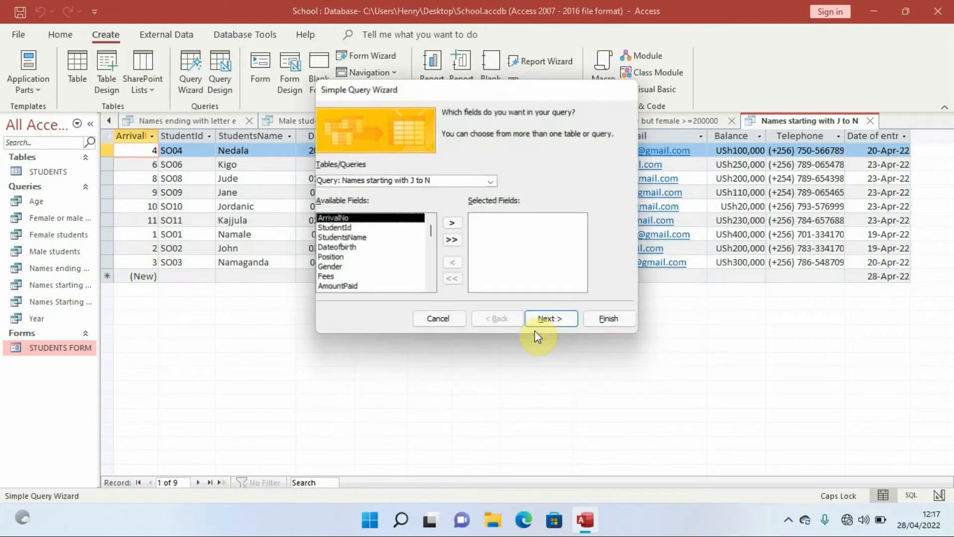
{"action": "left_click", "coordinate": [490, 181]}
{"action": "left_click", "coordinate": [378, 195]}
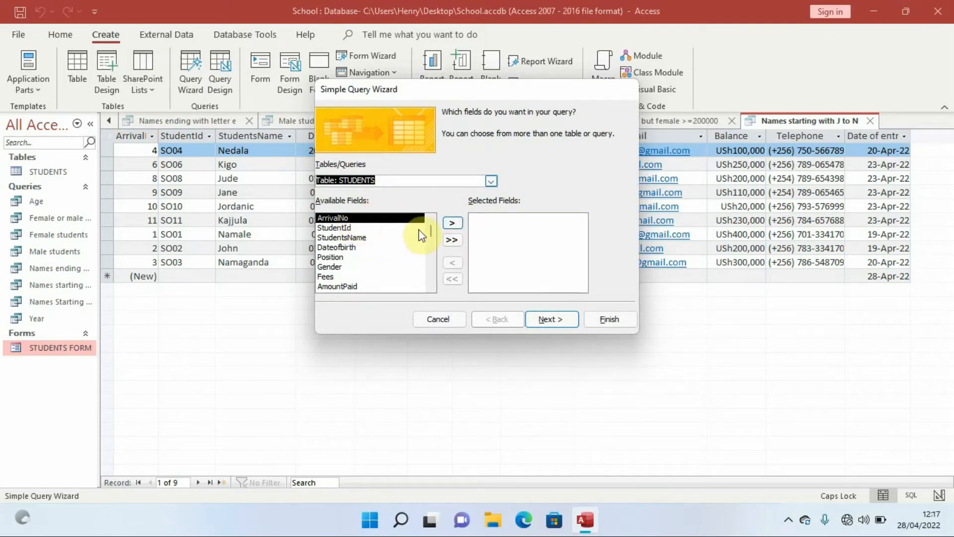
Step: Add the ArrivalNo, StudentId, StudentsName, Dateofbirth, Position, Gender, Fees and AmountPaid fields to the query
{"action": "left_click", "coordinate": [453, 227]}
{"action": "left_click", "coordinate": [453, 228]}
{"action": "left_click", "coordinate": [454, 227]}
{"action": "left_click", "coordinate": [454, 228]}
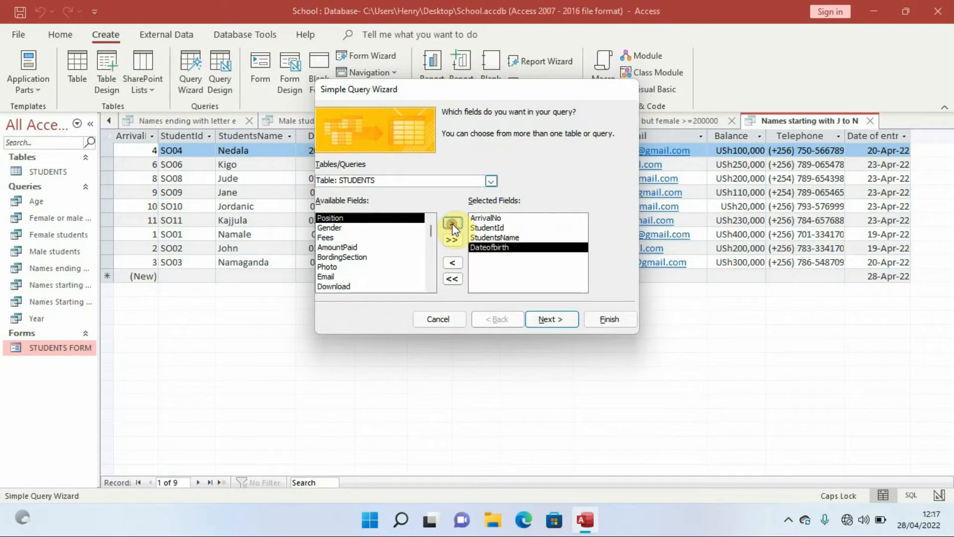
{"action": "left_click", "coordinate": [453, 227]}
{"action": "left_click", "coordinate": [453, 228]}
{"action": "left_click", "coordinate": [453, 225]}
{"action": "left_click", "coordinate": [453, 225]}
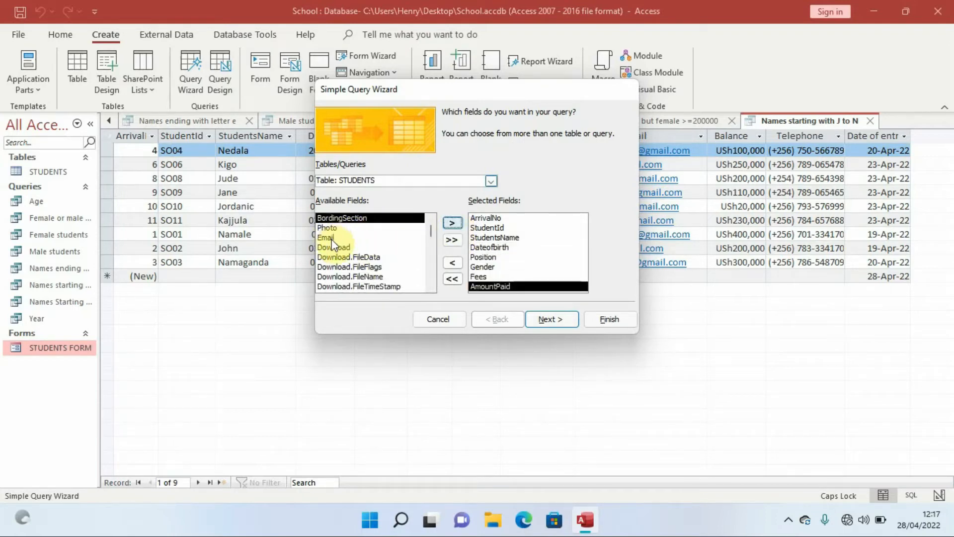
Step: Add the Balance, Telephone and Date of entry fields to the query and continue to the detail or summary choice
{"action": "left_click_drag", "start_coordinate": [431, 231], "coordinate": [427, 274]}
{"action": "left_click", "coordinate": [328, 268]}
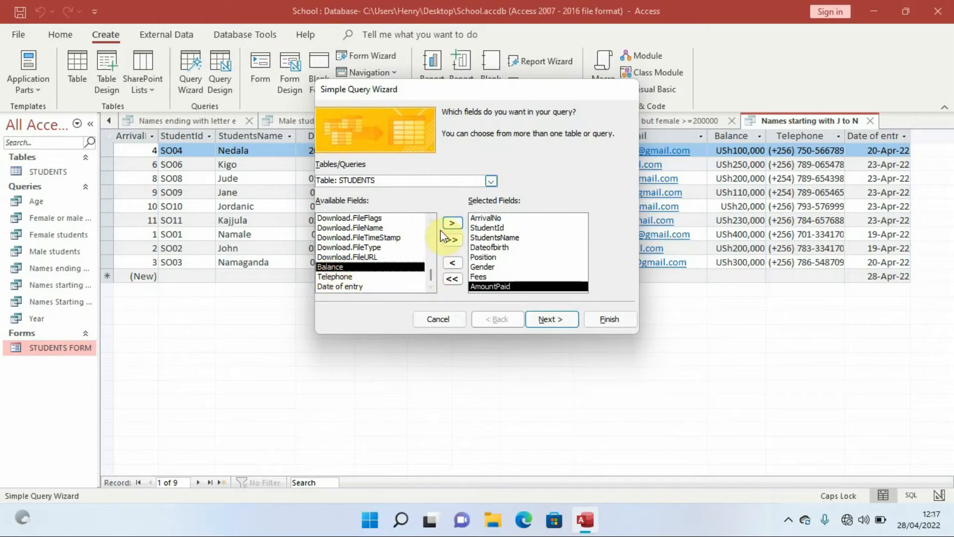
{"action": "left_click", "coordinate": [452, 223]}
{"action": "left_click", "coordinate": [453, 223]}
{"action": "left_click", "coordinate": [452, 223]}
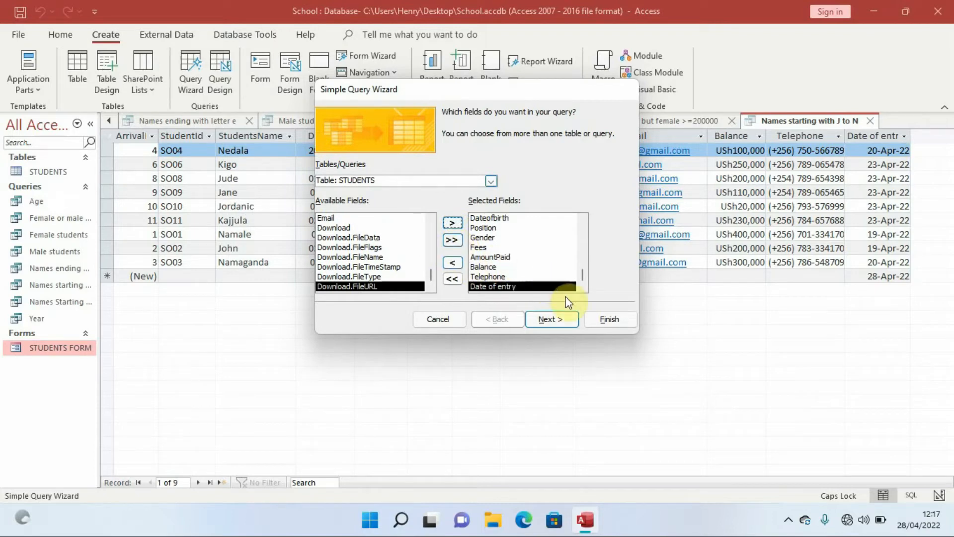
{"action": "left_click", "coordinate": [550, 321]}
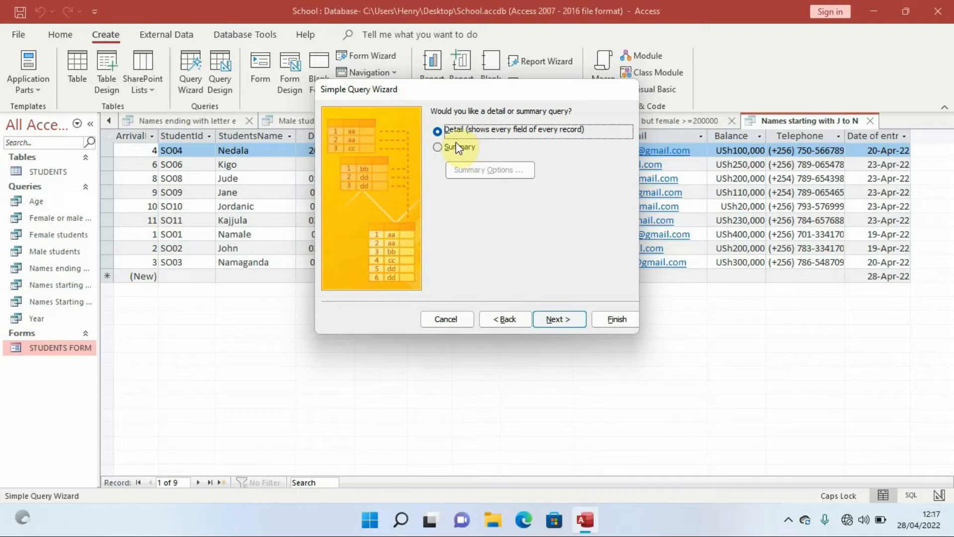
Step: Keep the detail query, title it "Names not stRTING WITH J" and finish the wizard with the query design open for modification
{"action": "left_click", "coordinate": [558, 321]}
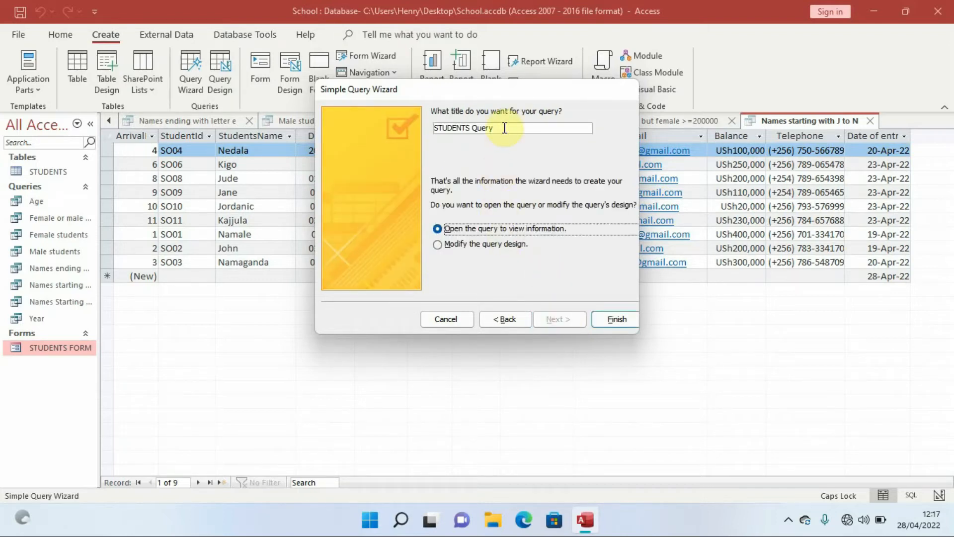
{"action": "left_click_drag", "start_coordinate": [504, 128], "coordinate": [417, 126]}
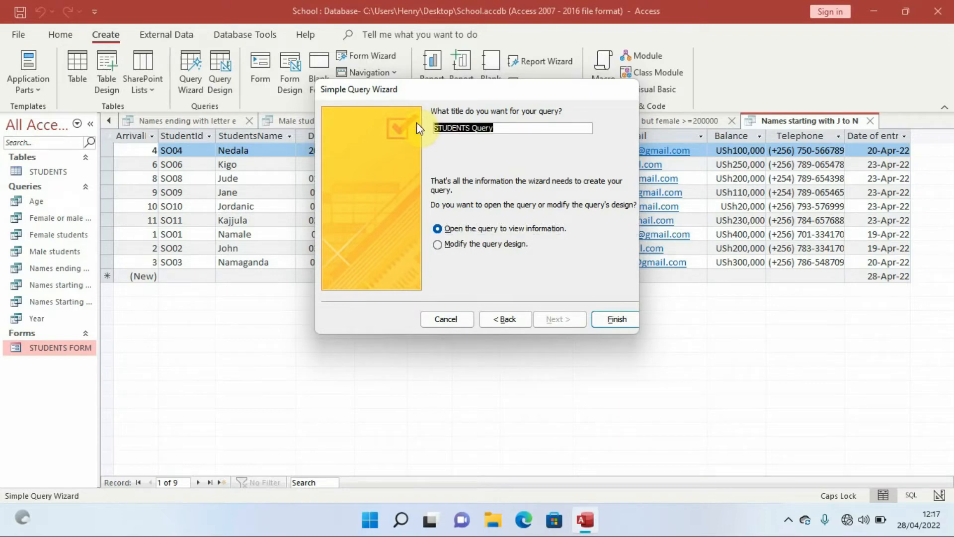
{"action": "type", "text": "N"}
{"action": "key", "text": "Caps_Lock"}
{"action": "type", "text": "a"}
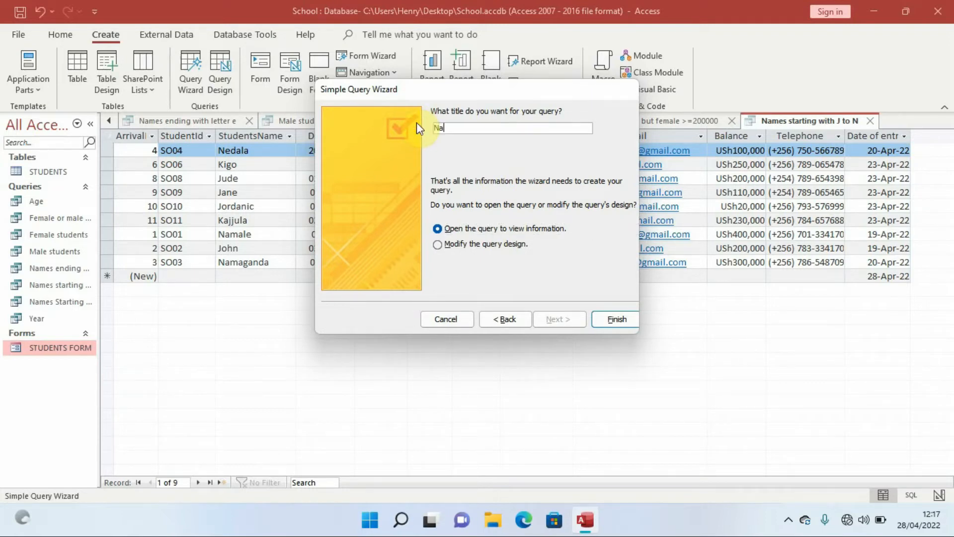
{"action": "type", "text": "mes not st"}
{"action": "key", "text": "Caps_Lock"}
{"action": "type", "text": "RTING W"}
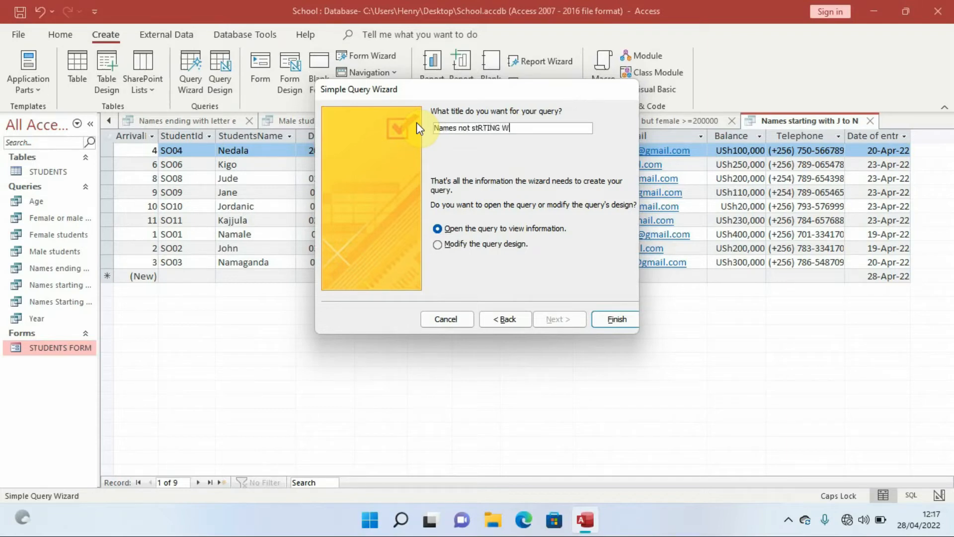
{"action": "type", "text": "ITH J"}
{"action": "left_click", "coordinate": [479, 246]}
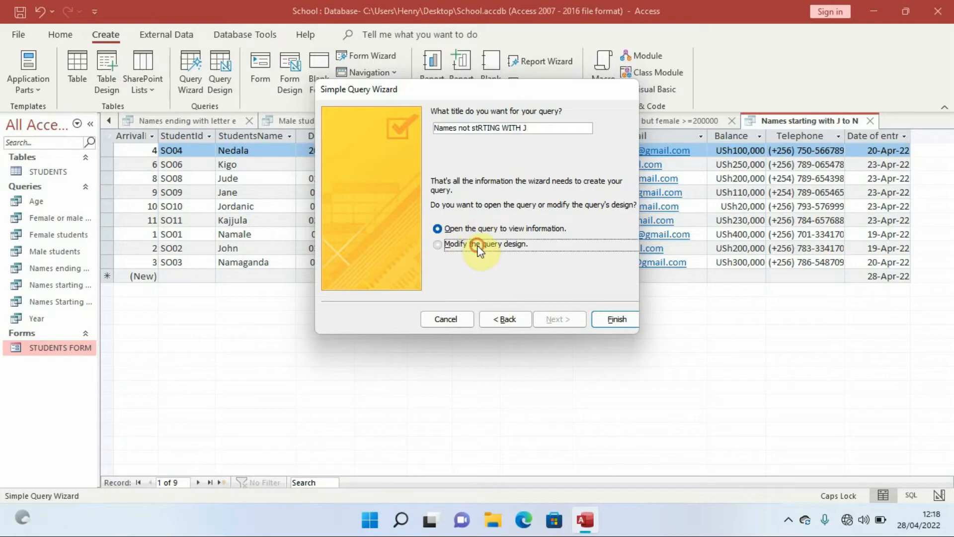
{"action": "left_click", "coordinate": [607, 322]}
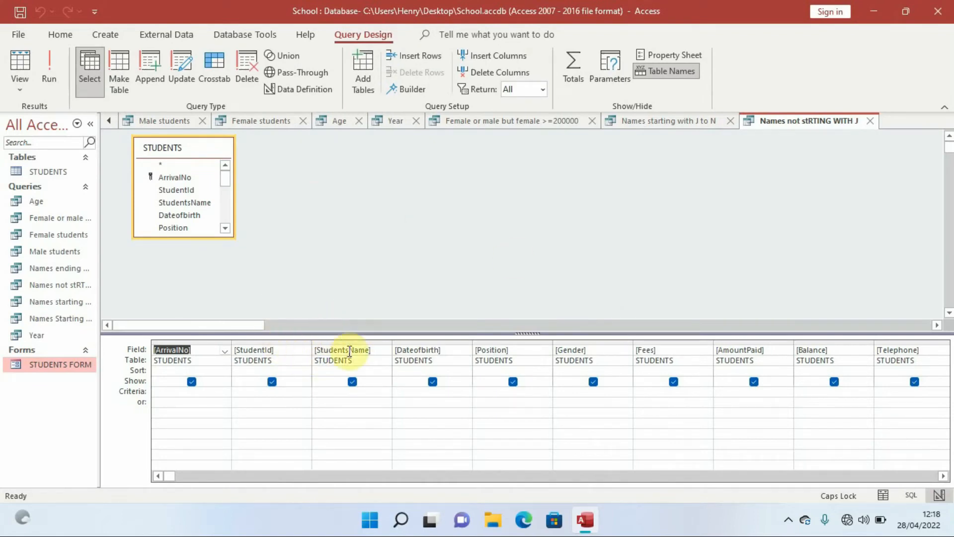
Step: Set the StudentsName criterion to LIKE"[!J]*" in the Zoom box and run the query
{"action": "left_click", "coordinate": [334, 392]}
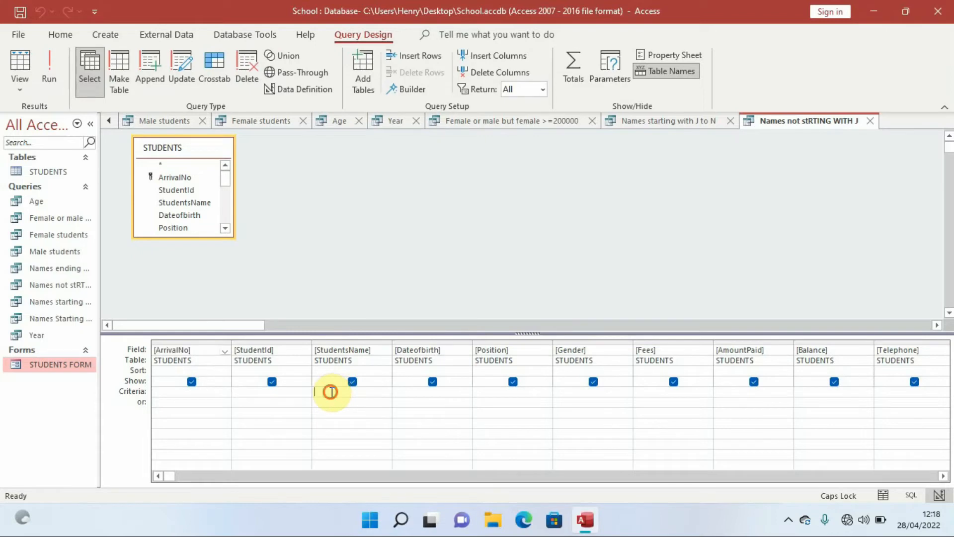
{"action": "right_click", "coordinate": [331, 393]}
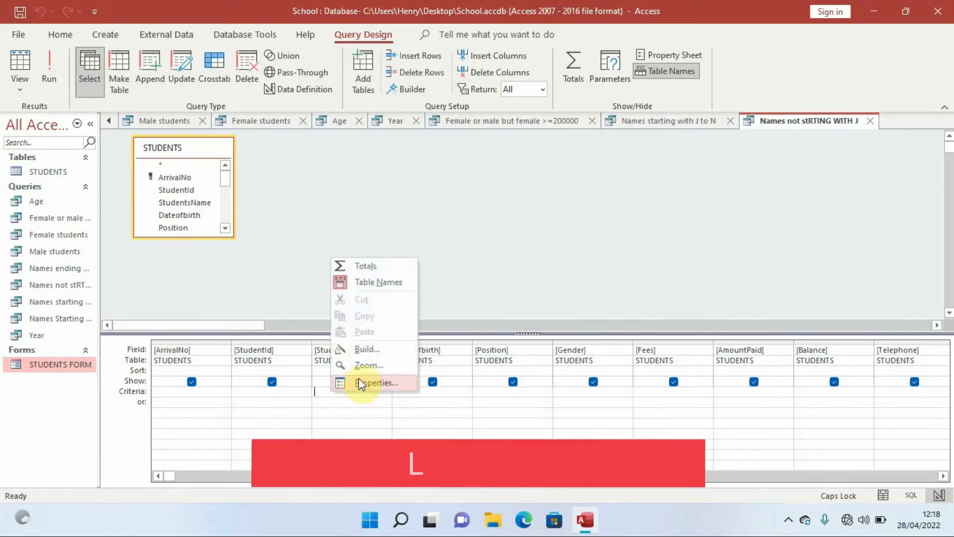
{"action": "left_click", "coordinate": [365, 365]}
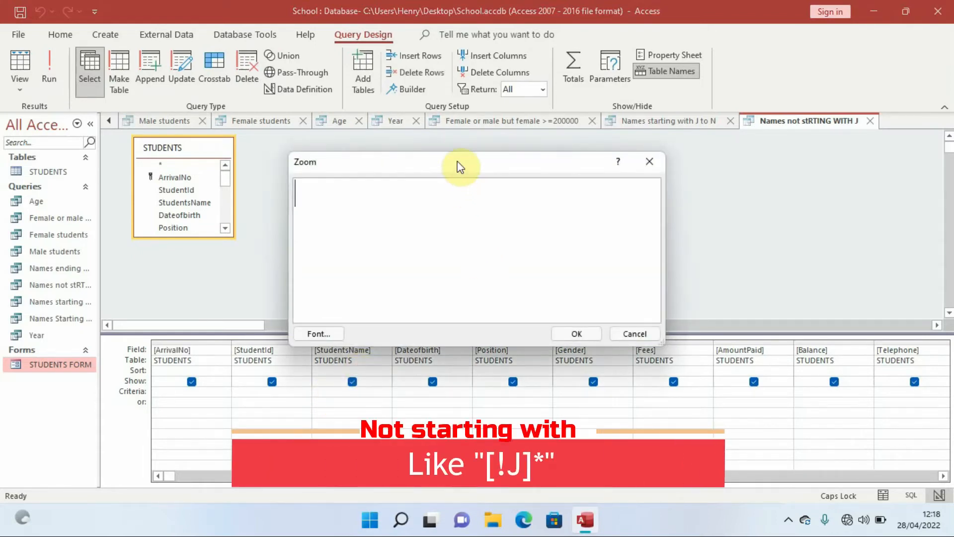
{"action": "left_click_drag", "start_coordinate": [457, 161], "coordinate": [501, 138]}
{"action": "left_click", "coordinate": [383, 185]}
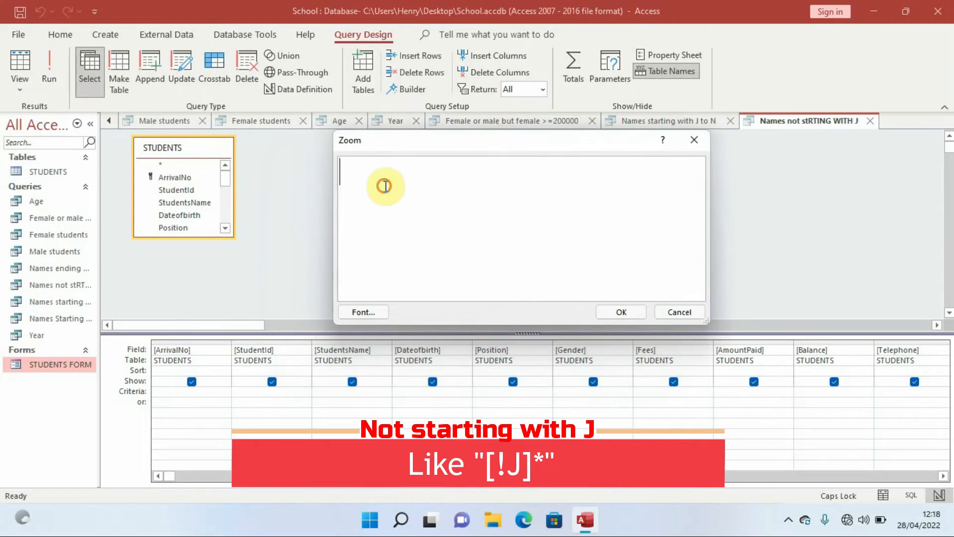
{"action": "type", "text": "LIKE"}
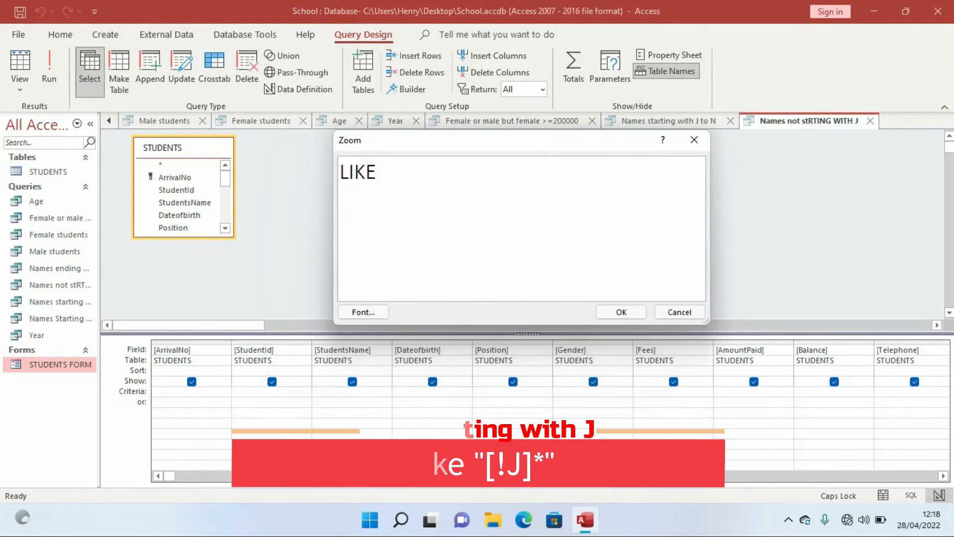
{"action": "type", "text": "\""}
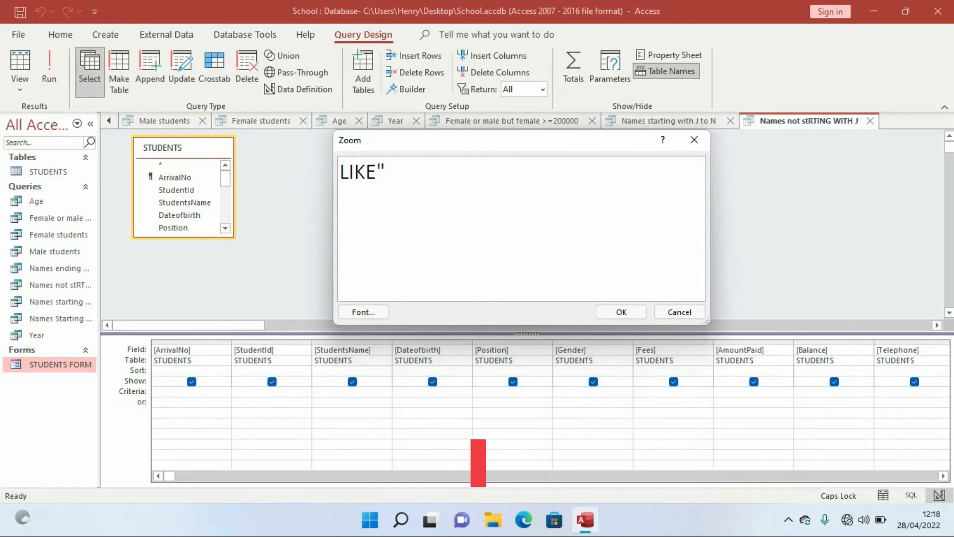
{"action": "type", "text": "["}
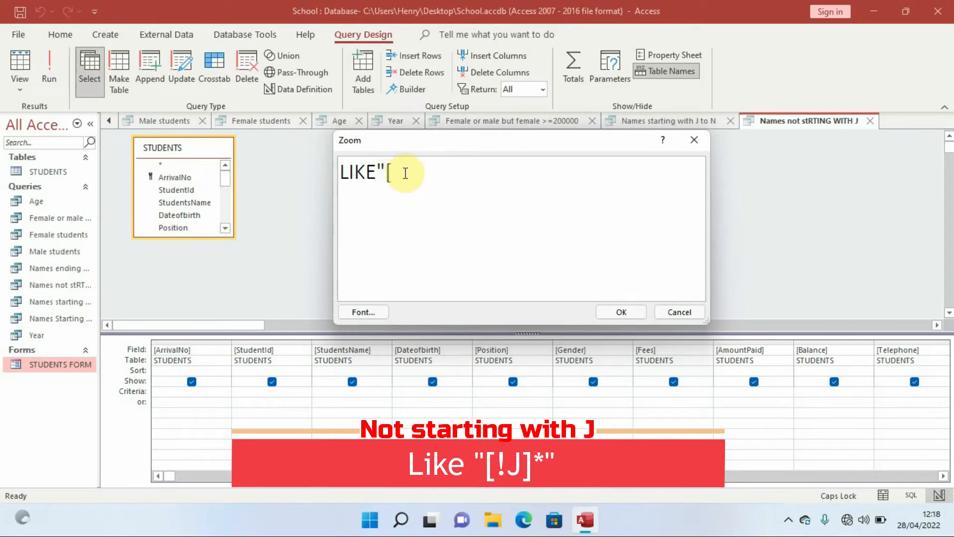
{"action": "type", "text": "!"}
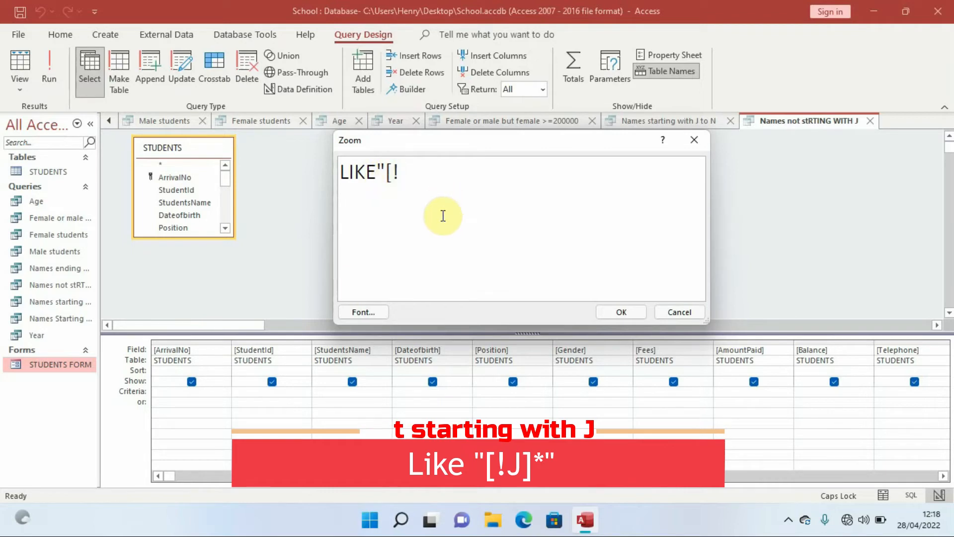
{"action": "type", "text": "J"}
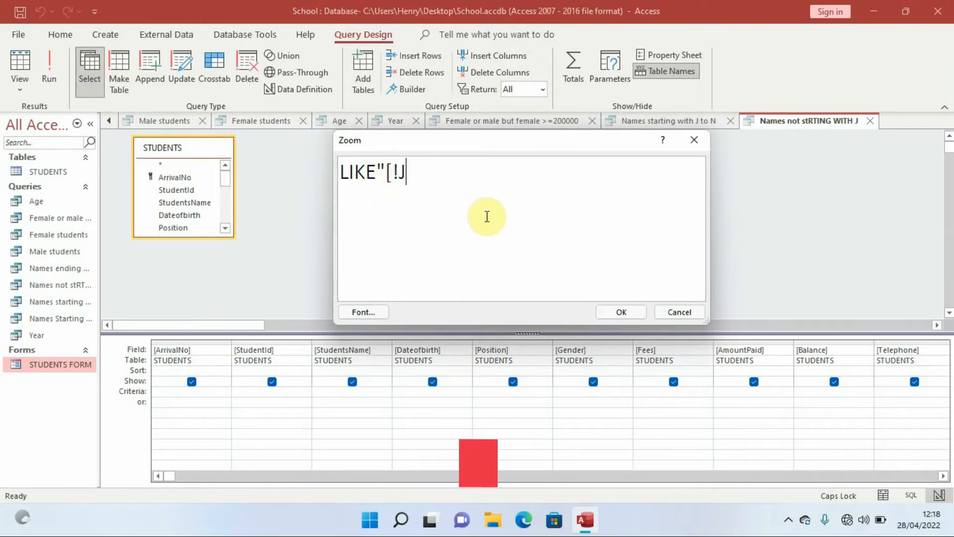
{"action": "type", "text": "]"}
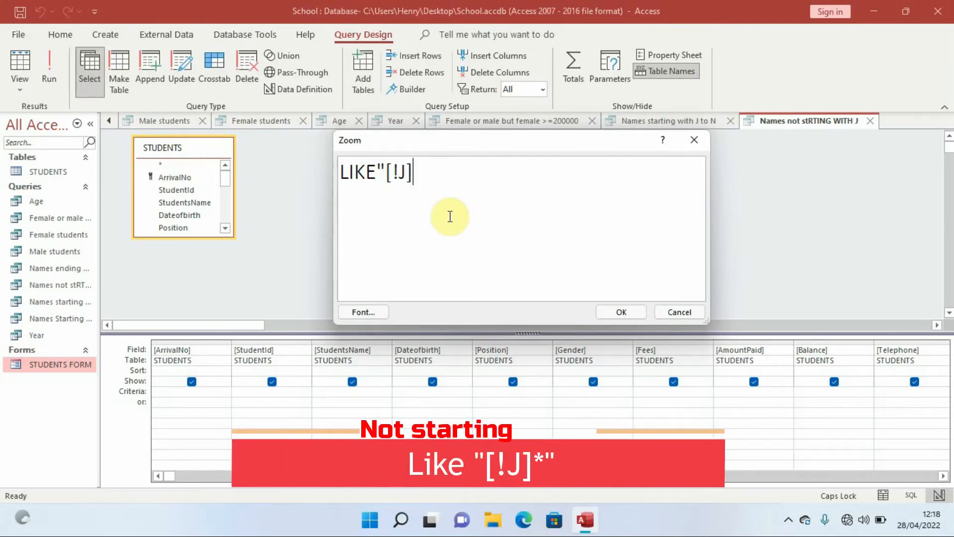
{"action": "type", "text": "*"}
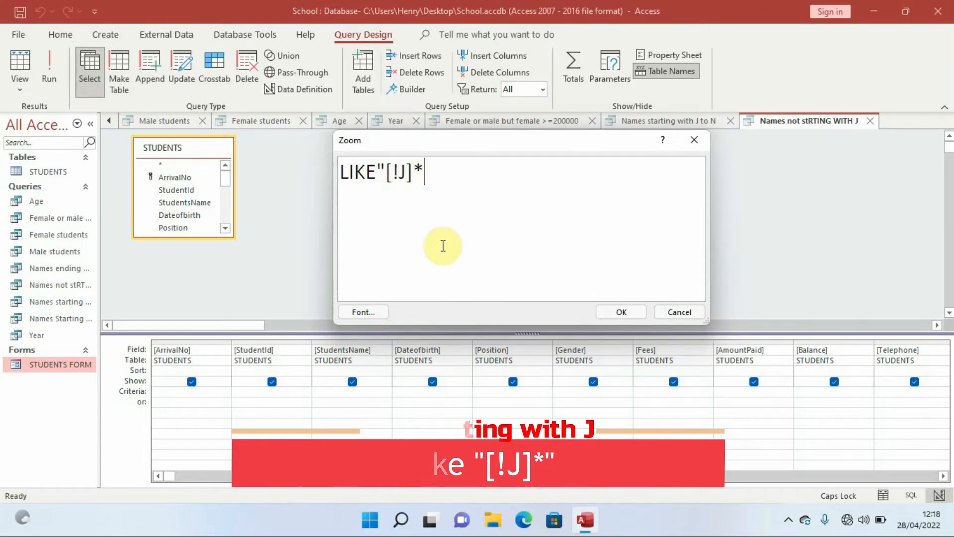
{"action": "type", "text": "\""}
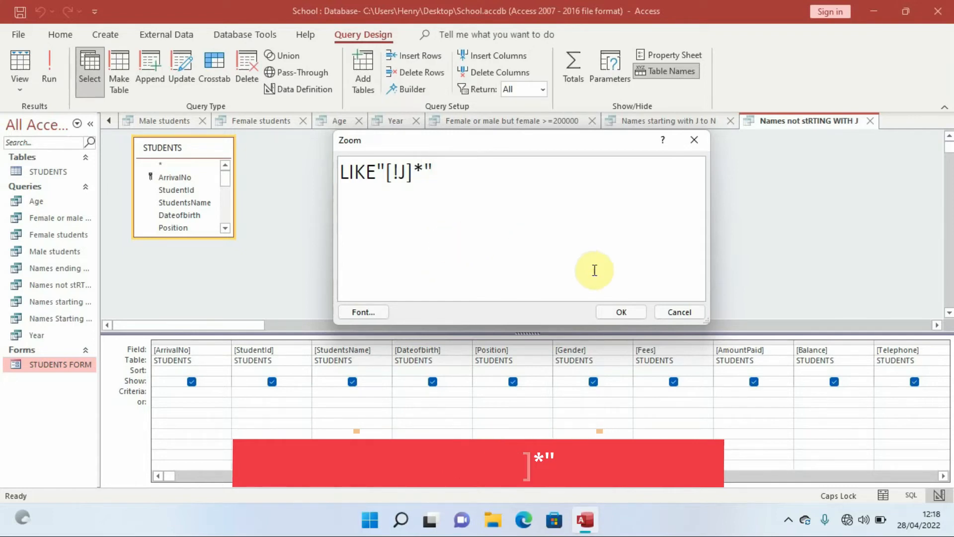
{"action": "left_click", "coordinate": [623, 312]}
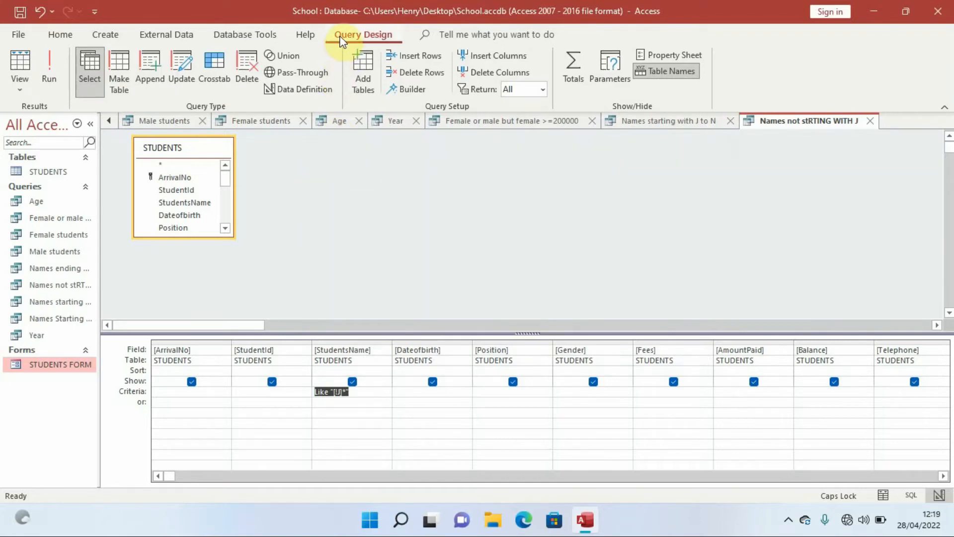
{"action": "left_click", "coordinate": [53, 70]}
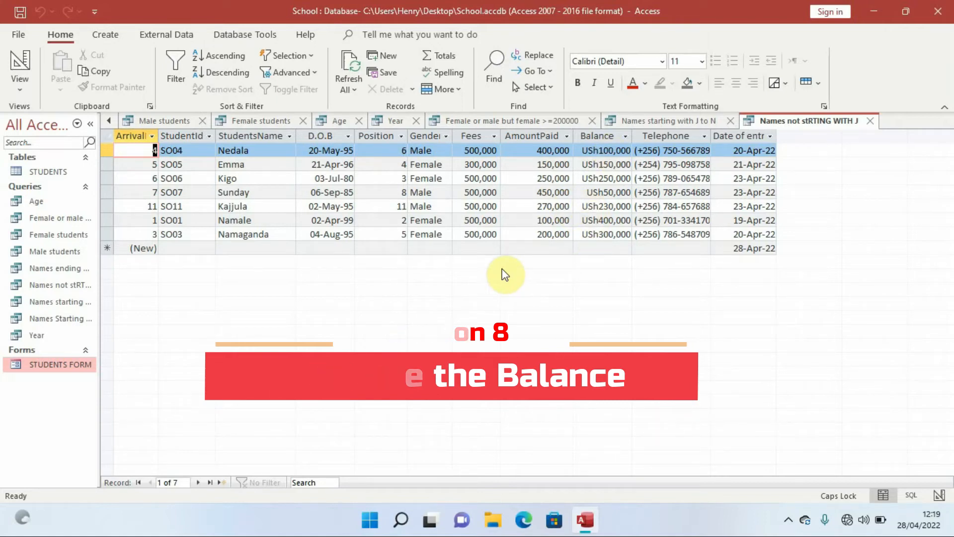
Step: Save the Names not stRTING WITH J query and start a new Simple Query Wizard query based on the STUDENTS table
{"action": "left_click", "coordinate": [105, 39]}
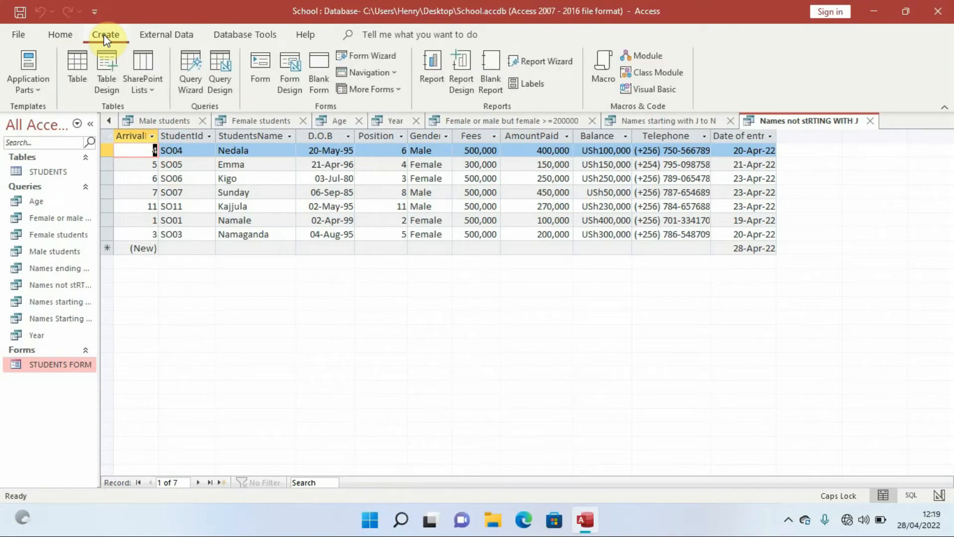
{"action": "left_click", "coordinate": [194, 79]}
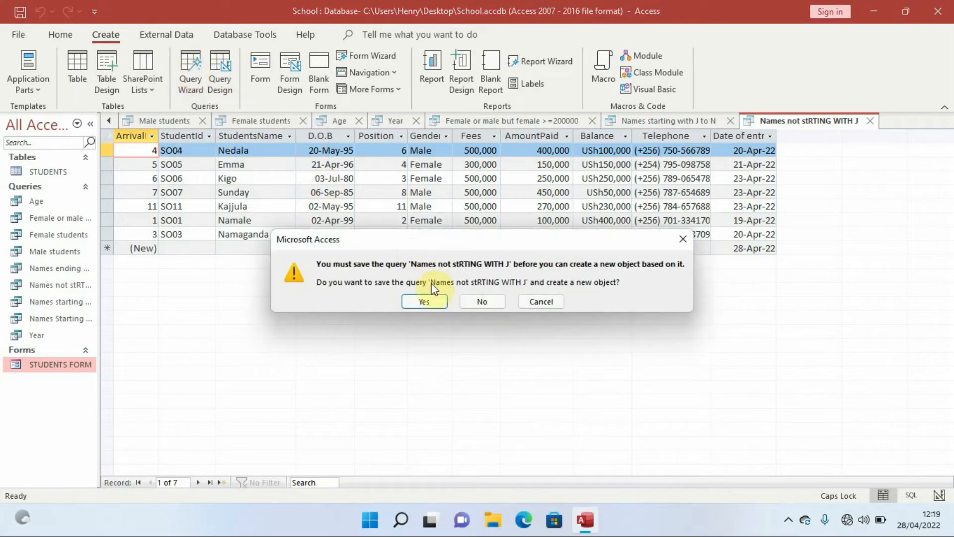
{"action": "left_click", "coordinate": [425, 301]}
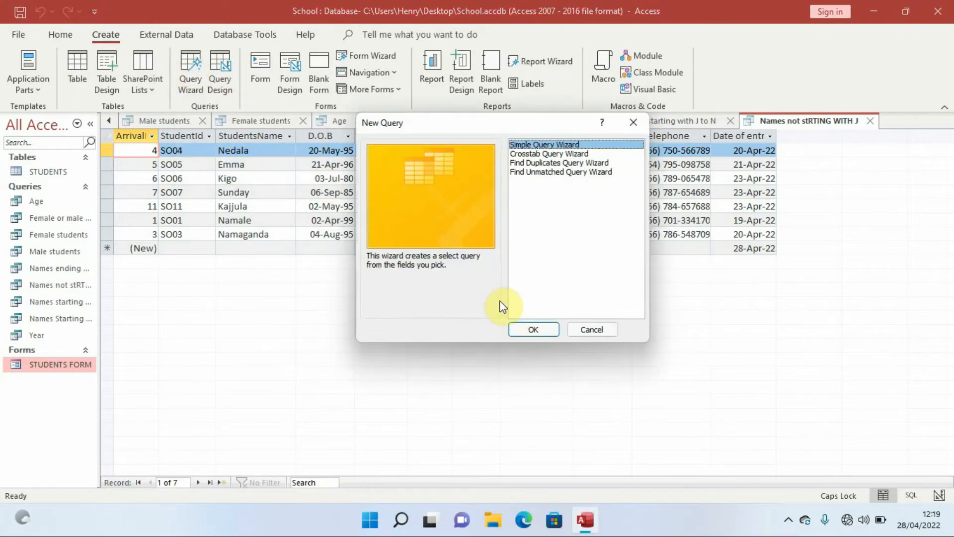
{"action": "left_click", "coordinate": [530, 331]}
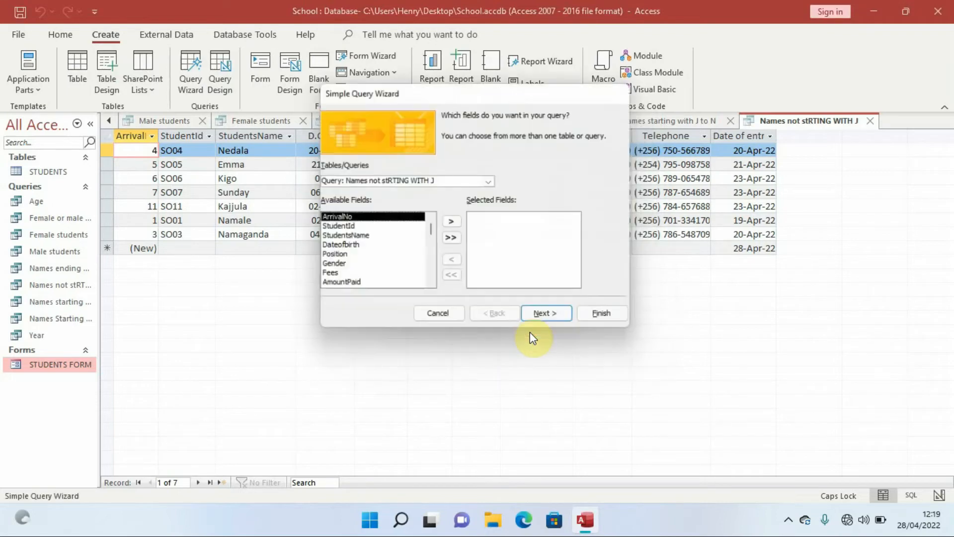
{"action": "left_click", "coordinate": [494, 180]}
{"action": "left_click", "coordinate": [387, 194]}
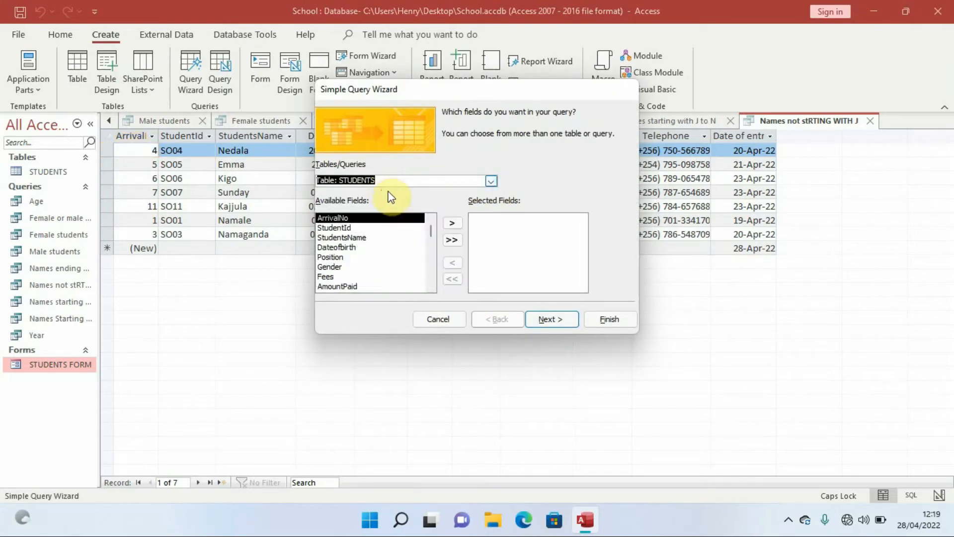
Step: Include the ArrivalNo, StudentId, StudentsName, Dateofbirth, Position, Gender, Fees and AmountPaid fields in the new query
{"action": "left_click", "coordinate": [449, 222]}
{"action": "left_click", "coordinate": [449, 222]}
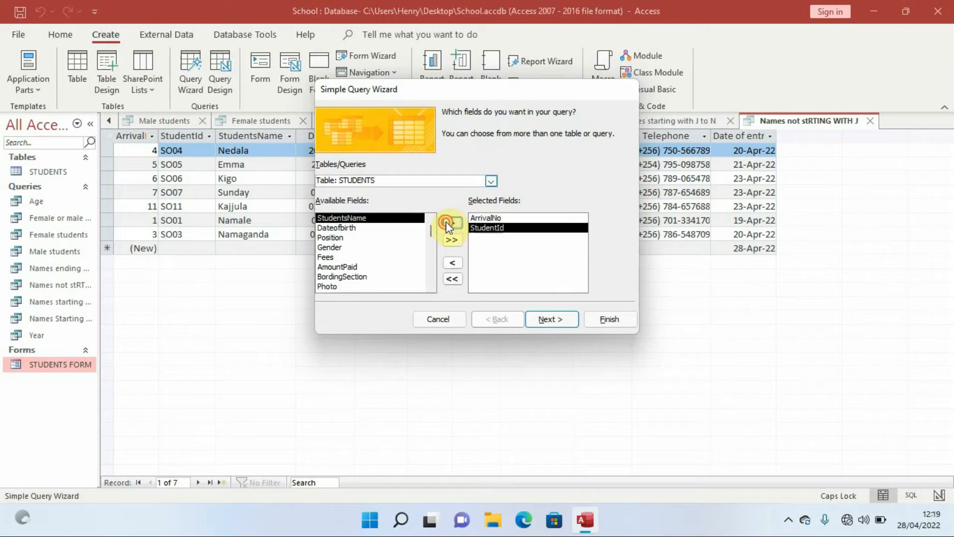
{"action": "left_click", "coordinate": [450, 222]}
{"action": "left_click", "coordinate": [449, 222]}
{"action": "left_click", "coordinate": [450, 222]}
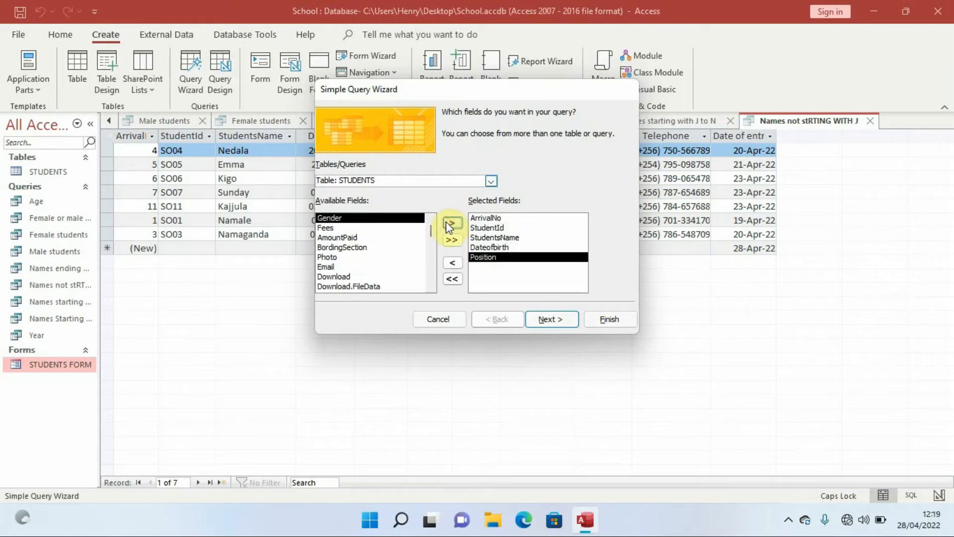
{"action": "left_click", "coordinate": [446, 222]}
{"action": "left_click", "coordinate": [446, 221]}
{"action": "left_click", "coordinate": [446, 221]}
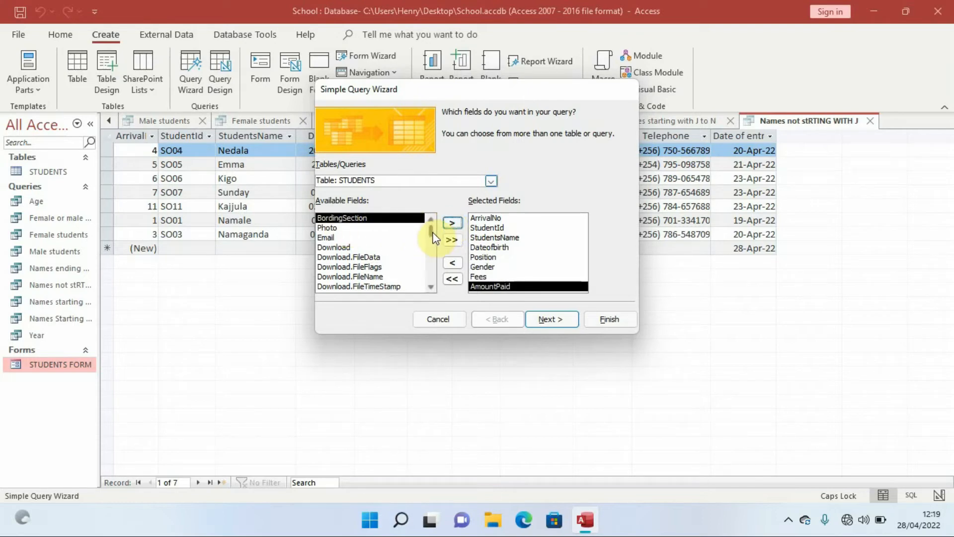
Step: Add the Telephone and Date of entry fields, leaving out Balance, and continue to the detail or summary choice
{"action": "left_click_drag", "start_coordinate": [428, 232], "coordinate": [428, 278]}
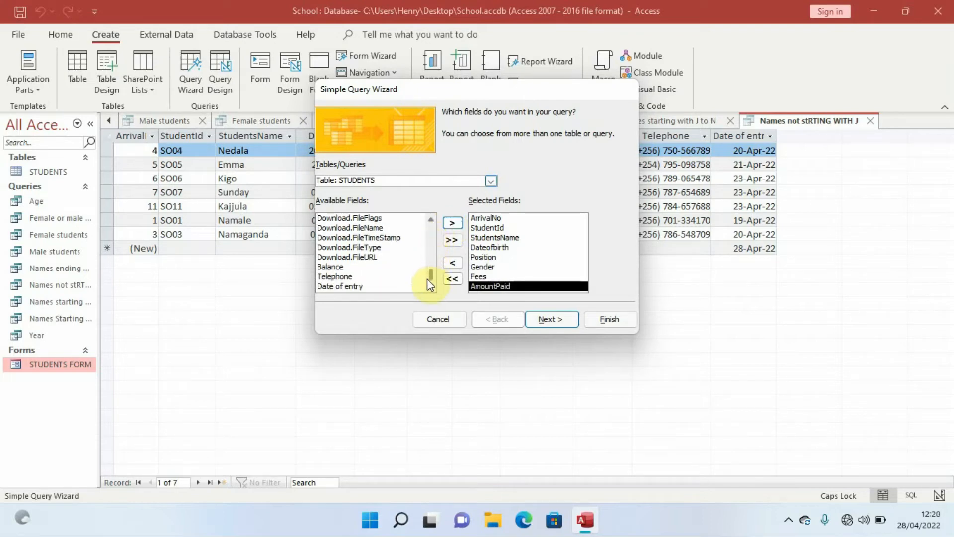
{"action": "left_click", "coordinate": [337, 278]}
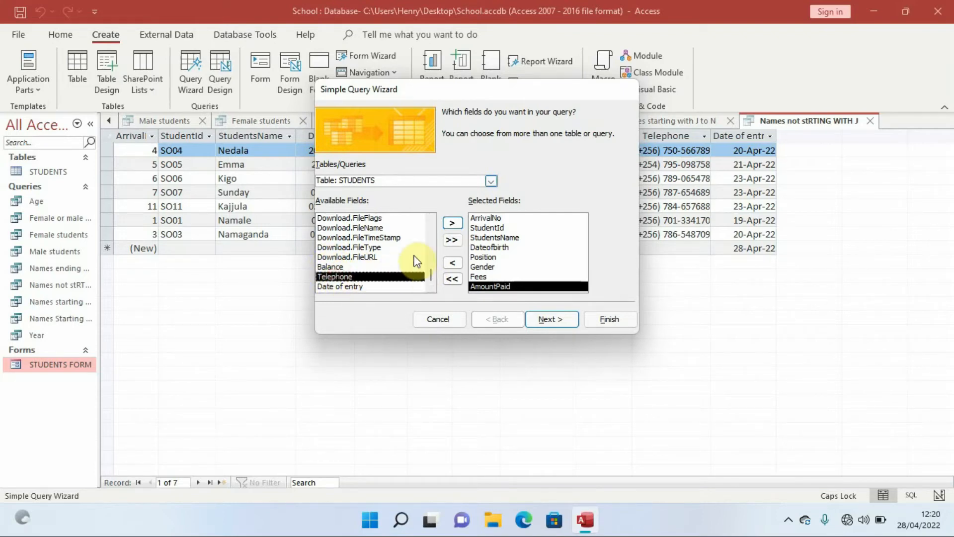
{"action": "left_click", "coordinate": [452, 224]}
{"action": "left_click", "coordinate": [452, 223]}
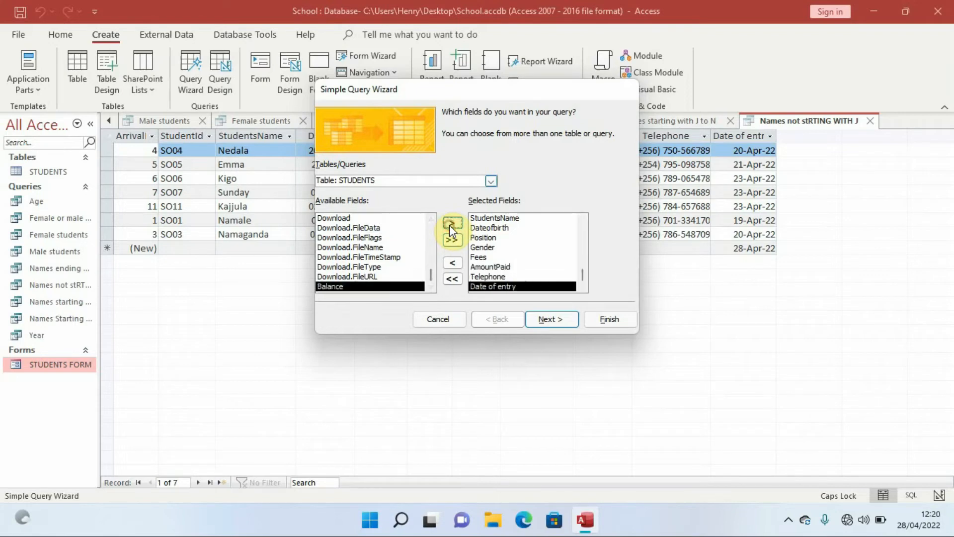
{"action": "left_click", "coordinate": [561, 324]}
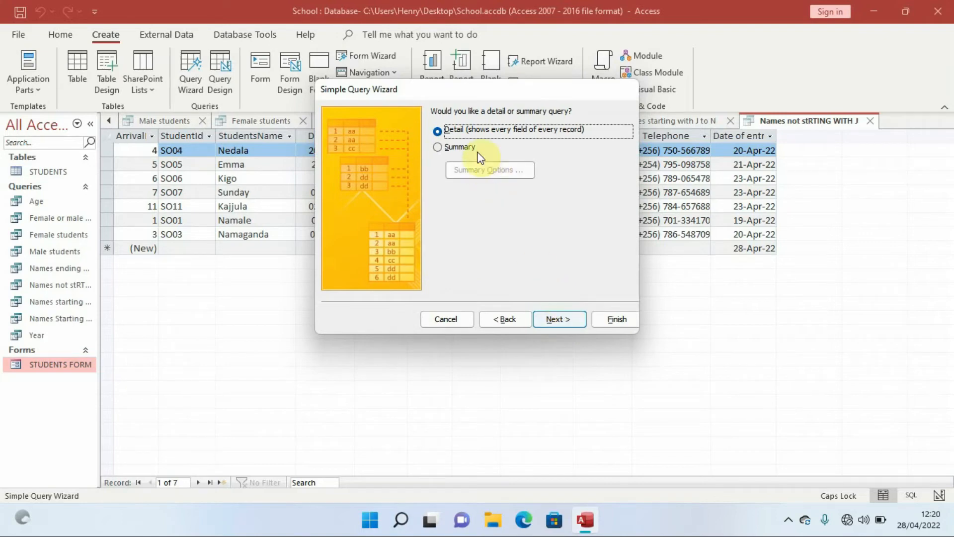
Step: Keep the detail query, title it "Balance" and finish the wizard with the query design open for modification
{"action": "left_click", "coordinate": [565, 321]}
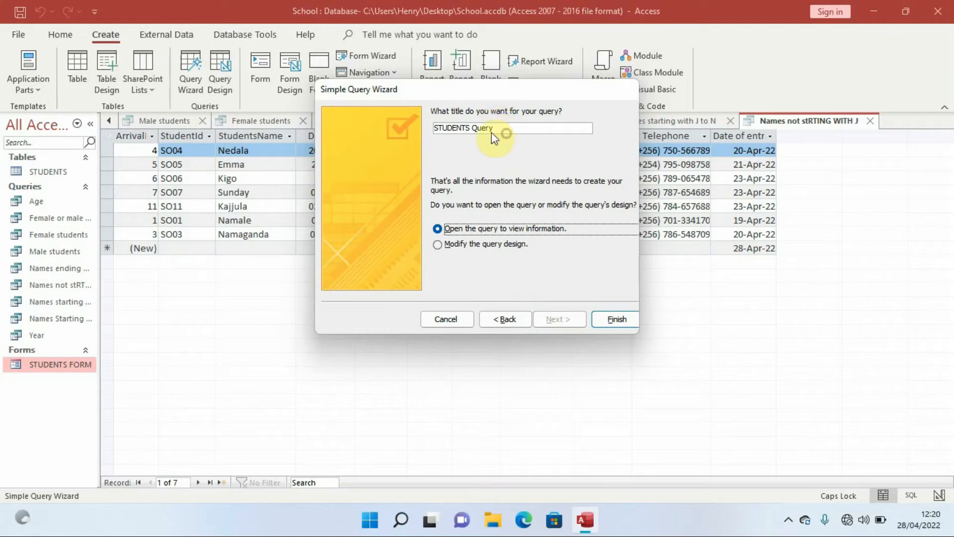
{"action": "left_click_drag", "start_coordinate": [503, 127], "coordinate": [434, 125]}
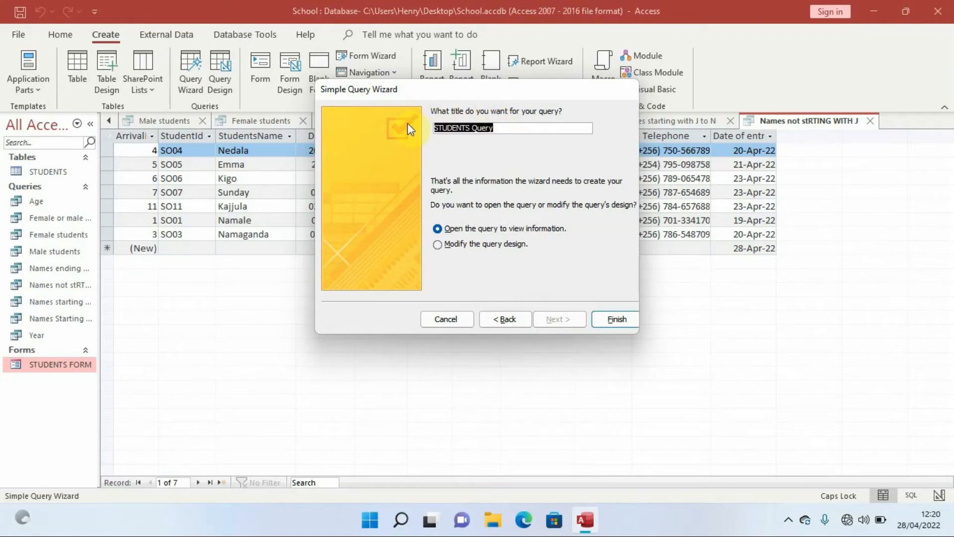
{"action": "type", "text": "b"}
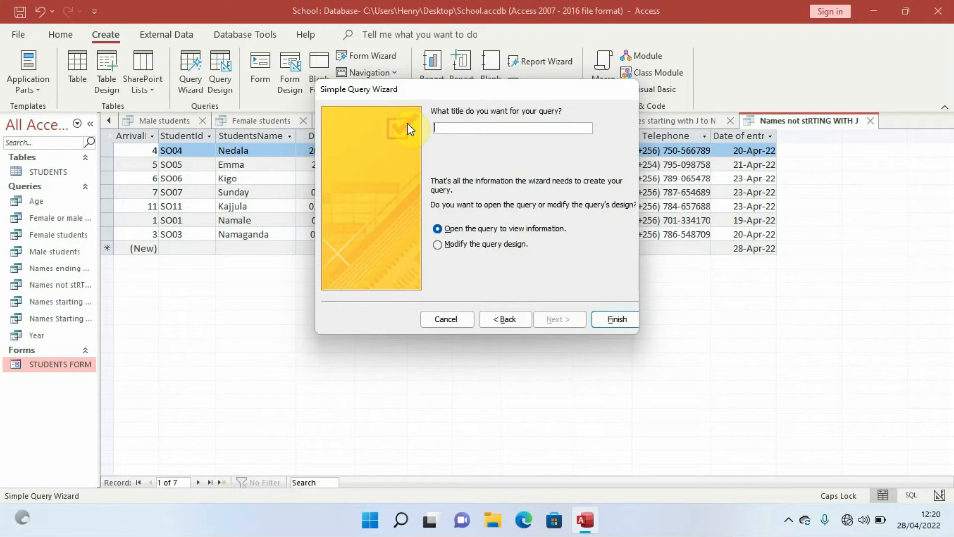
{"action": "type", "text": "B"}
{"action": "key", "text": "Caps_Lock"}
{"action": "type", "text": "alance"}
{"action": "left_click", "coordinate": [468, 245]}
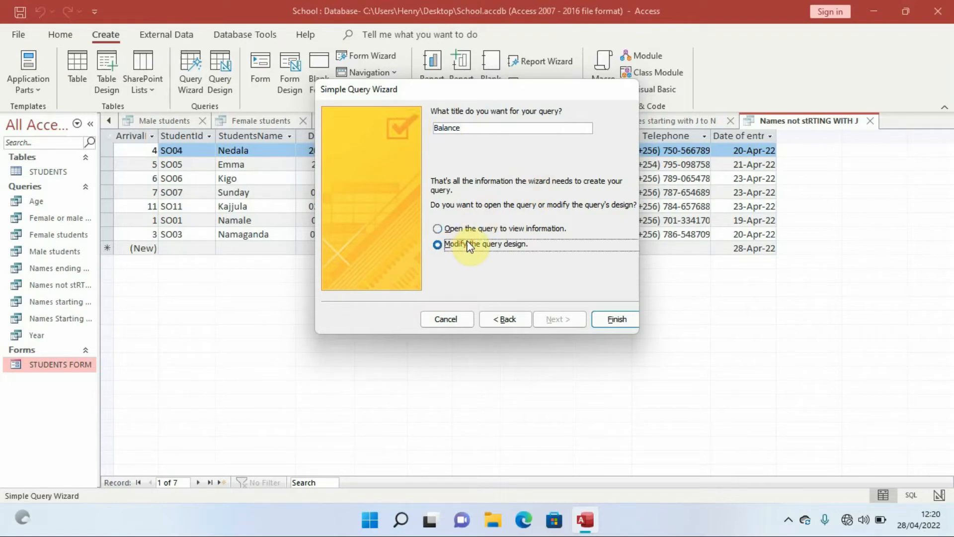
{"action": "left_click", "coordinate": [613, 319]}
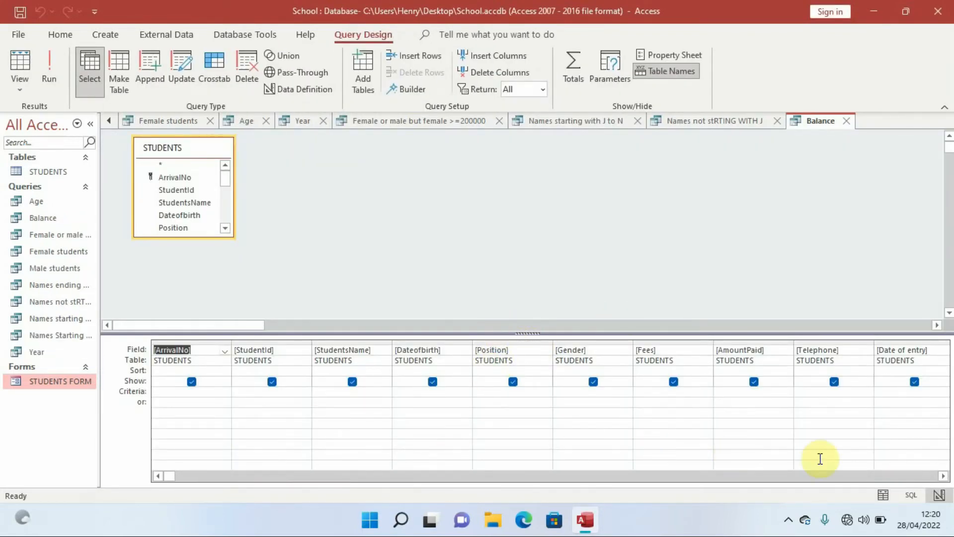
Step: Add the calculated field Balance:[Fees]-[AmountPaid] in the first empty column after Date of entry and run the query
{"action": "left_click", "coordinate": [943, 477]}
{"action": "left_click", "coordinate": [943, 477]}
{"action": "left_click", "coordinate": [943, 477]}
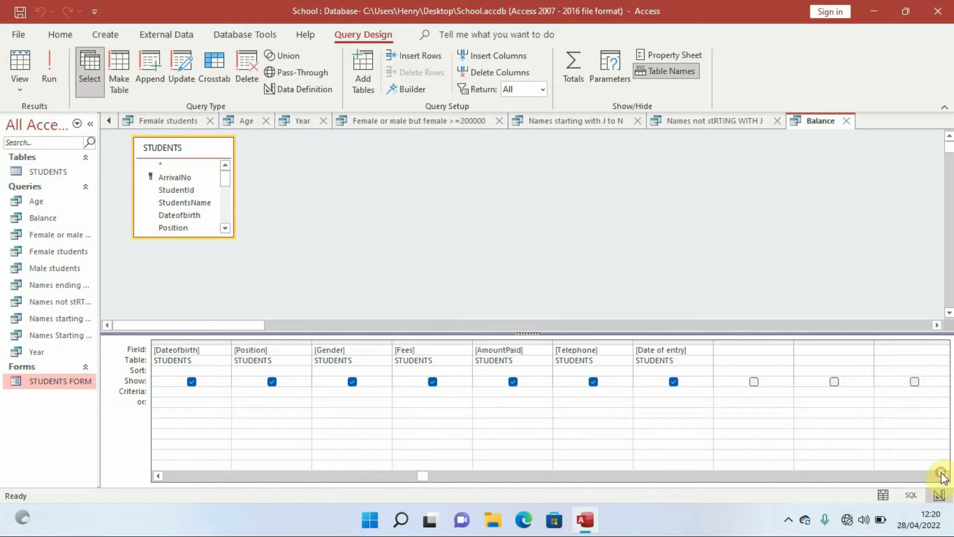
{"action": "left_click", "coordinate": [723, 350]}
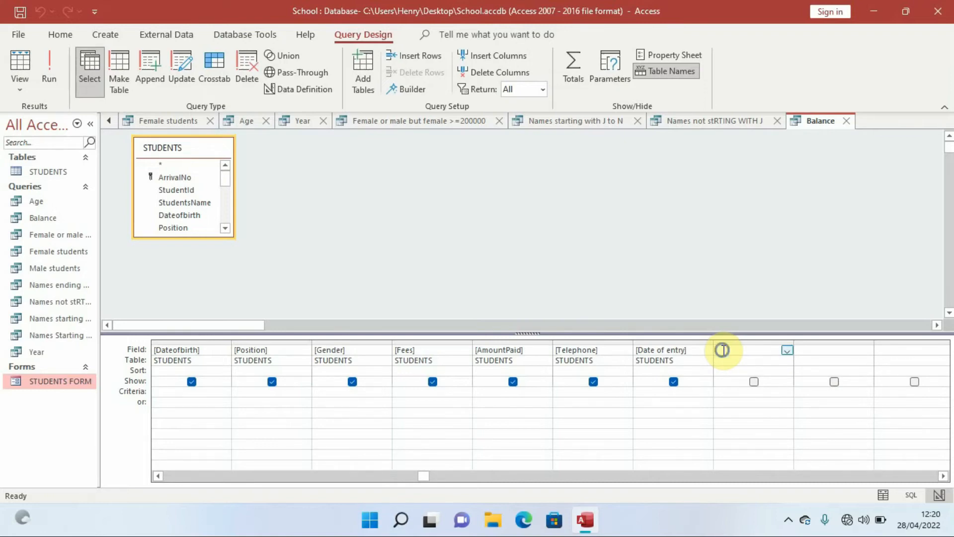
{"action": "right_click", "coordinate": [724, 350]}
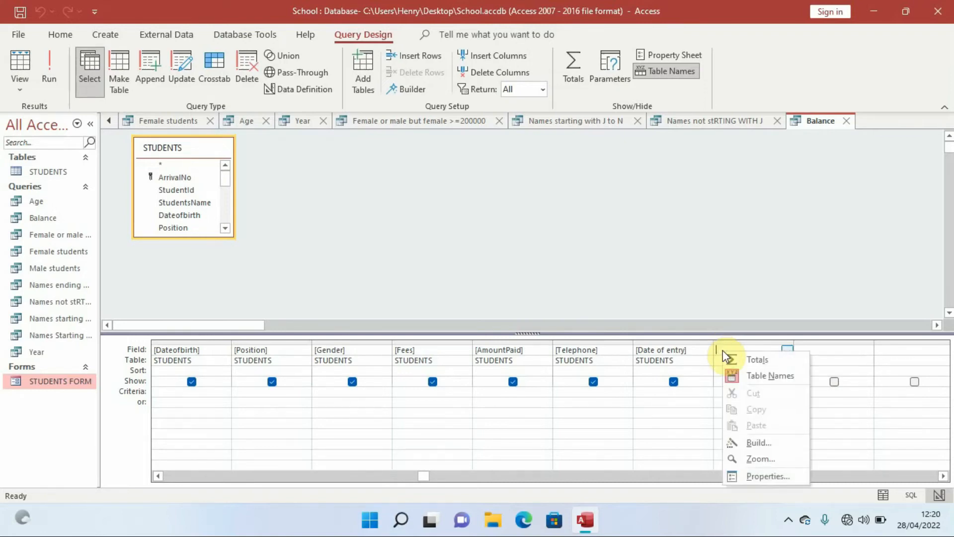
{"action": "left_click", "coordinate": [758, 458]}
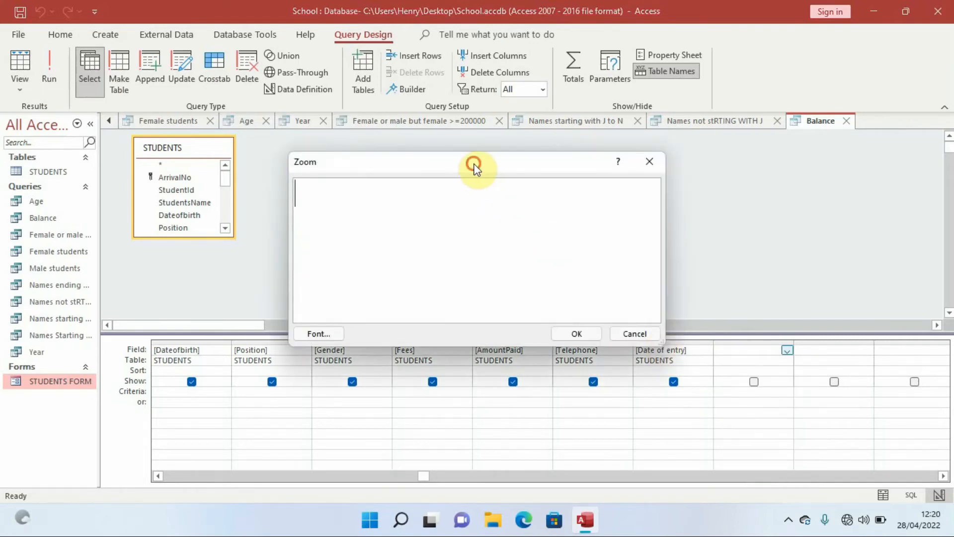
{"action": "left_click_drag", "start_coordinate": [474, 163], "coordinate": [534, 148]}
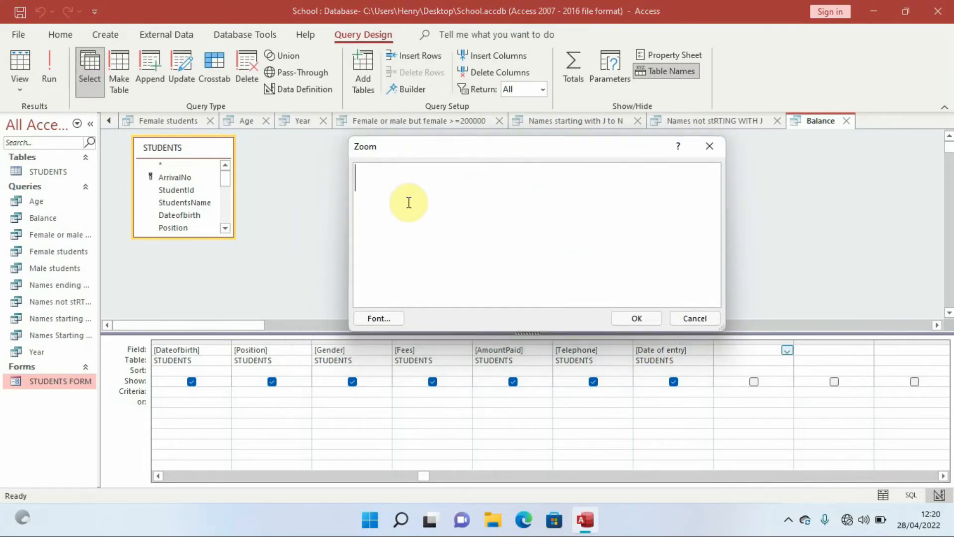
{"action": "type", "text": "B"}
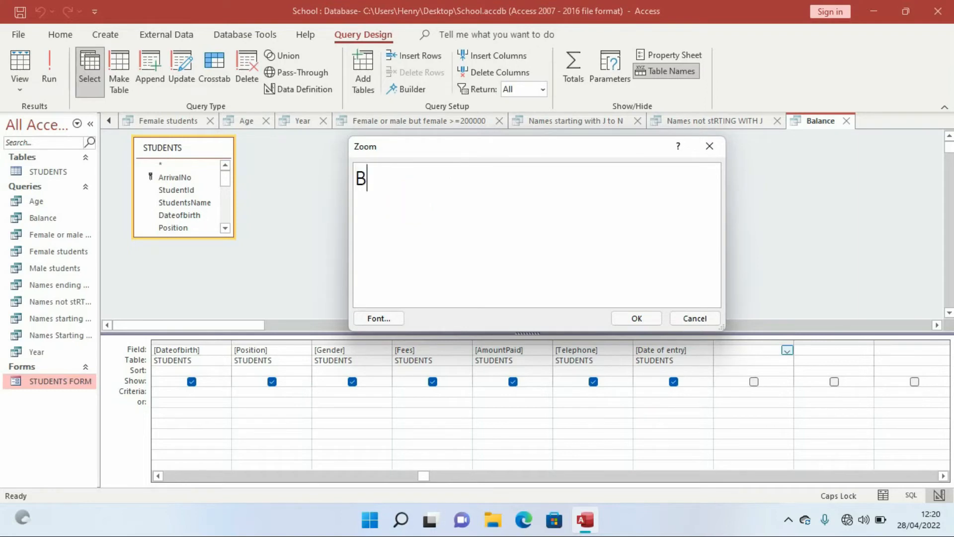
{"action": "type", "text": "alance"}
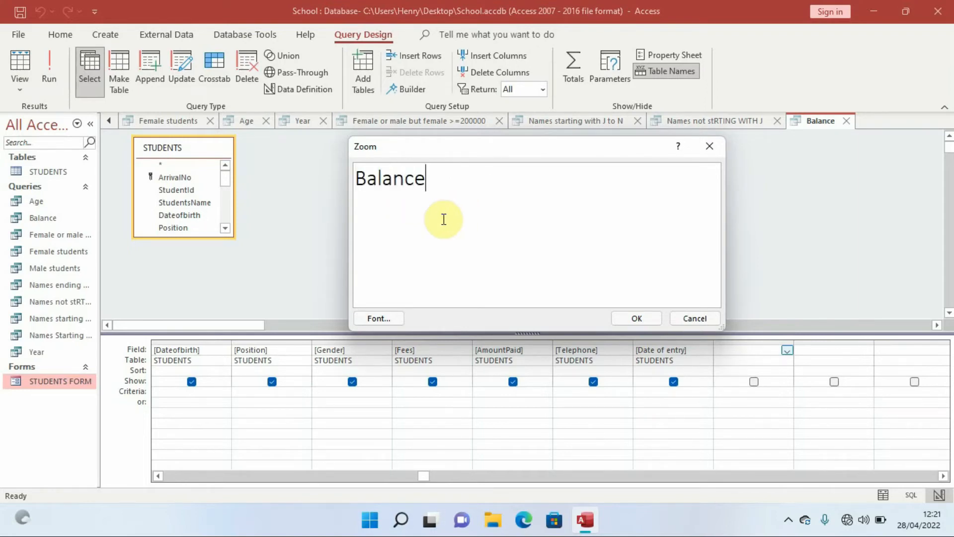
{"action": "type", "text": ":["}
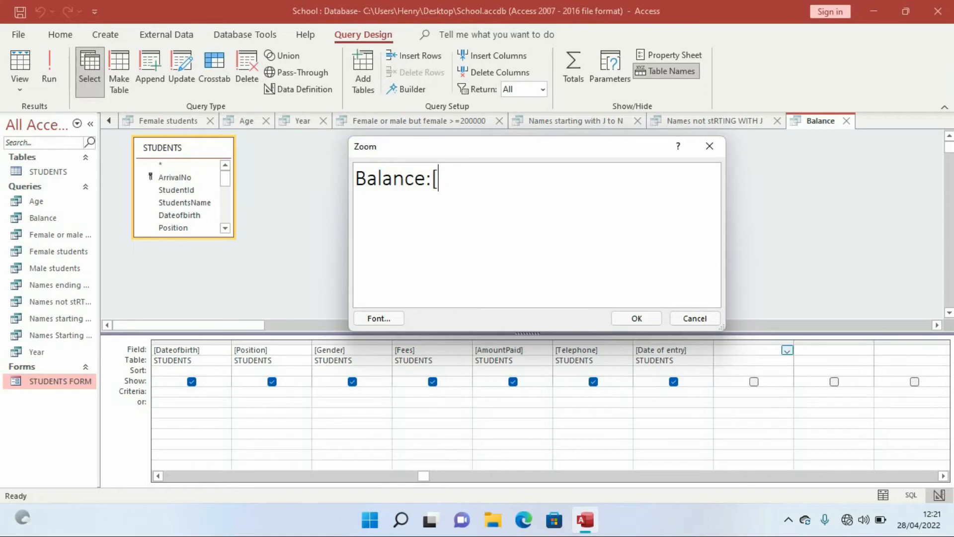
{"action": "type", "text": "Fees"}
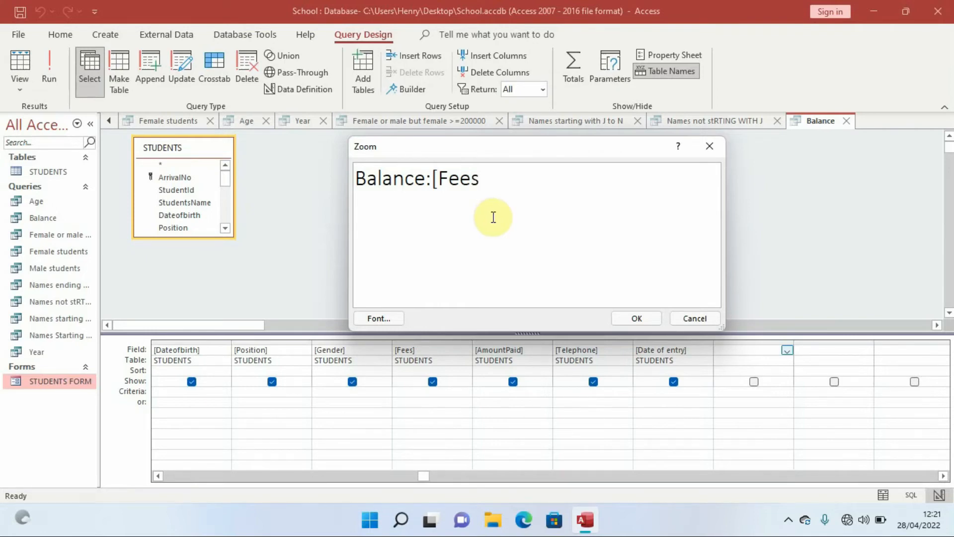
{"action": "type", "text": "]-["}
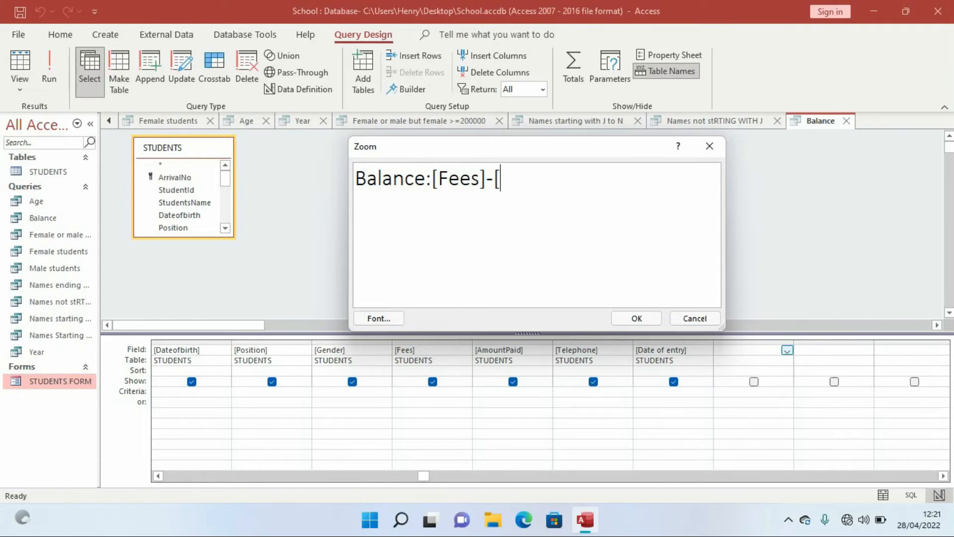
{"action": "type", "text": "AmountPaid"}
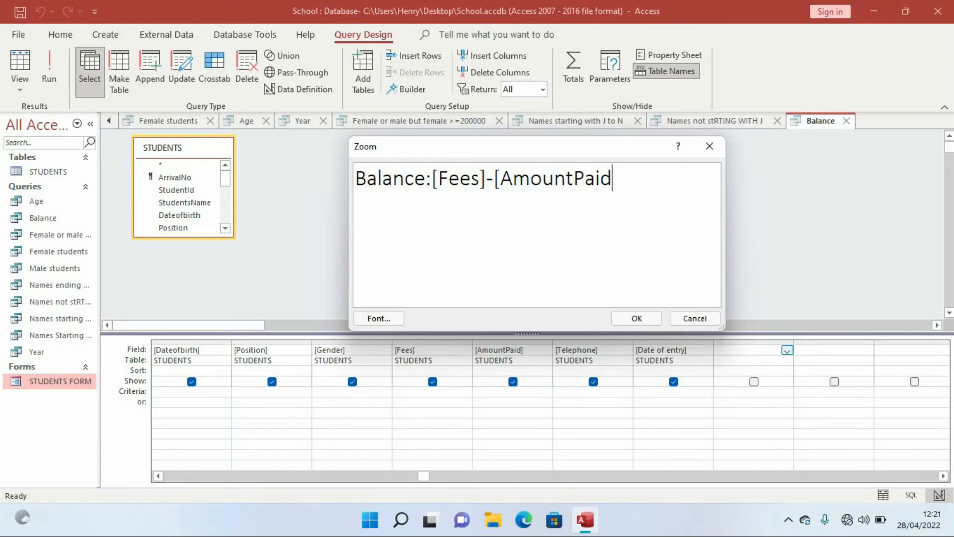
{"action": "type", "text": "]"}
{"action": "left_click", "coordinate": [637, 318]}
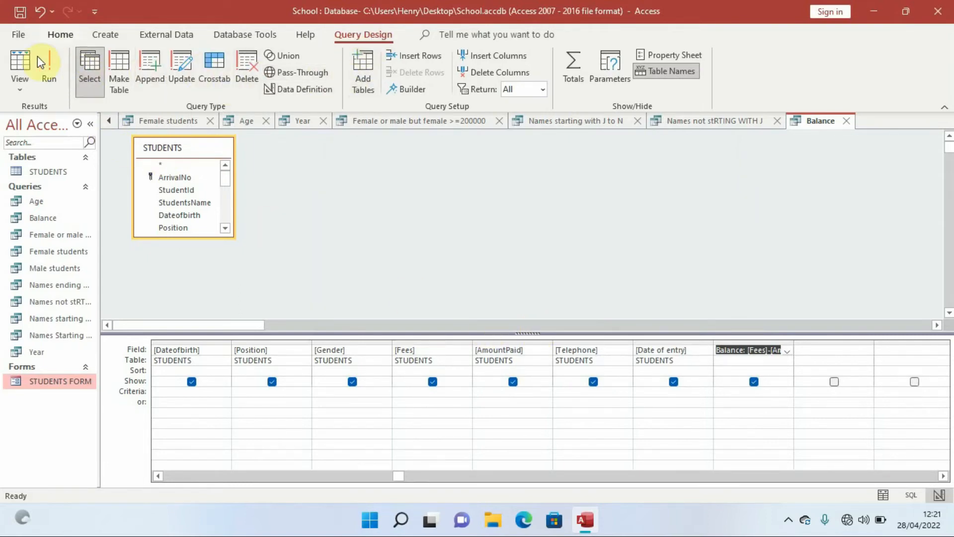
{"action": "left_click", "coordinate": [50, 74]}
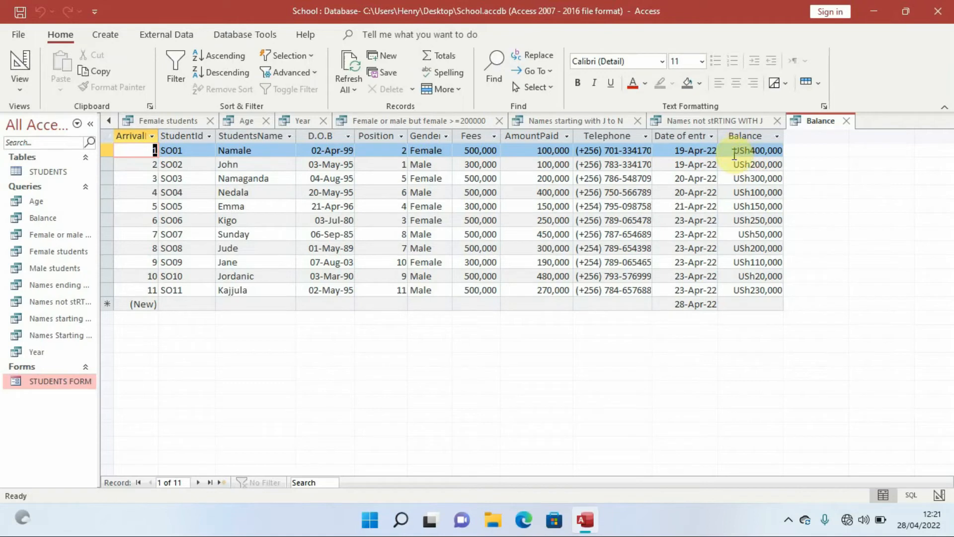
Step: Return to the Balance query's design and set the calculated Balance field's format to Standard
{"action": "left_click", "coordinate": [21, 93]}
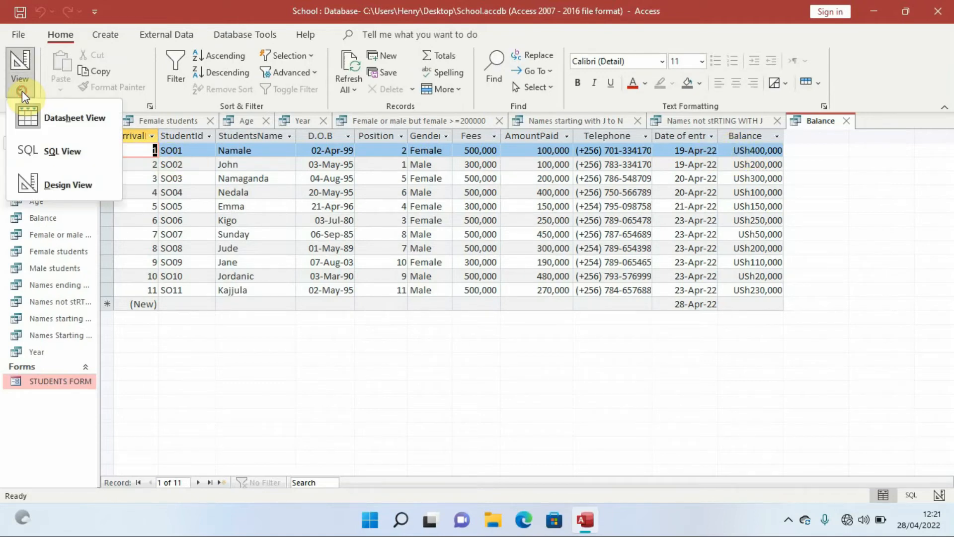
{"action": "left_click", "coordinate": [52, 183]}
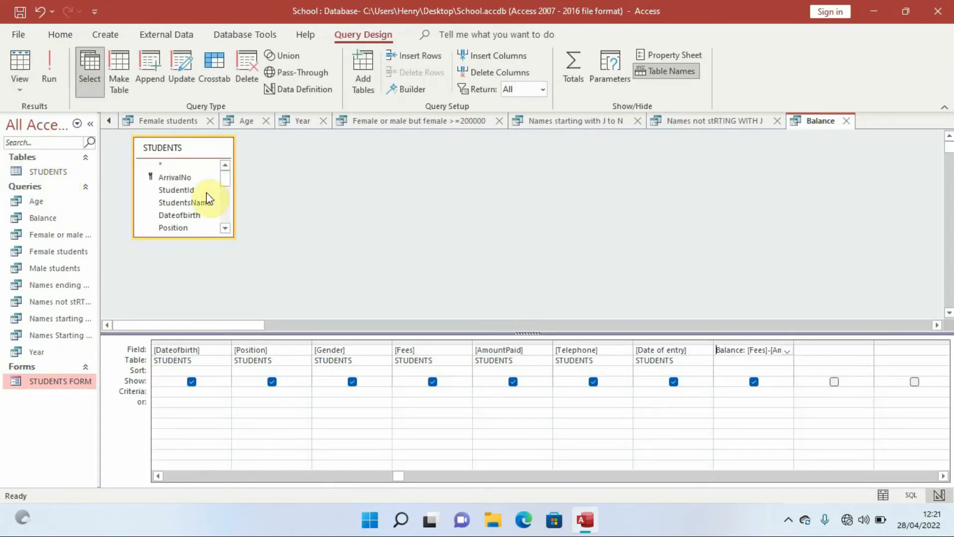
{"action": "right_click", "coordinate": [761, 347]}
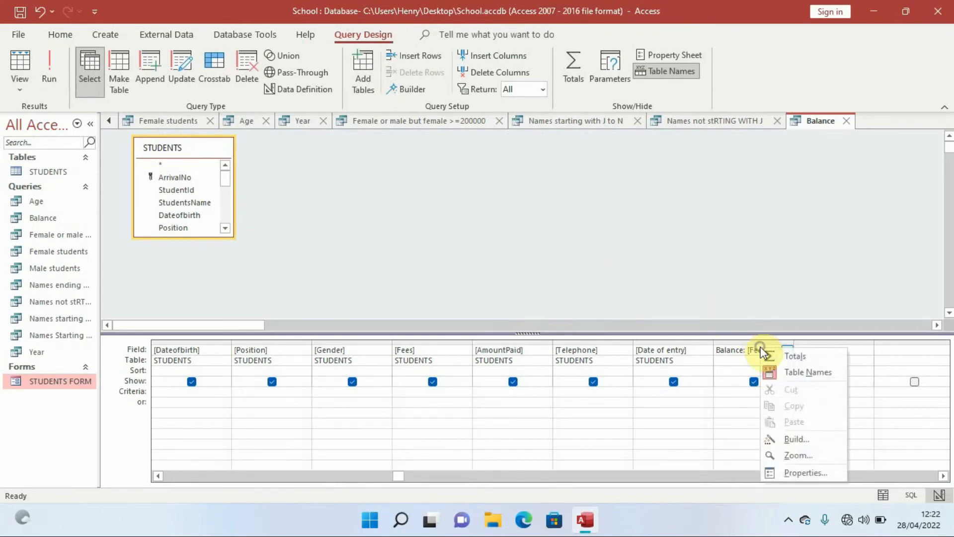
{"action": "left_click", "coordinate": [806, 472]}
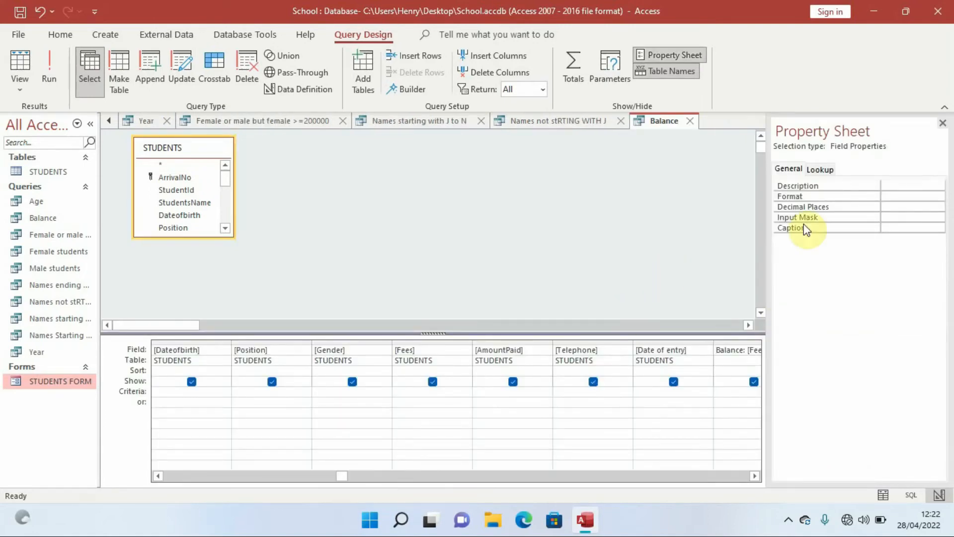
{"action": "left_click", "coordinate": [901, 197]}
{"action": "left_click", "coordinate": [939, 197]}
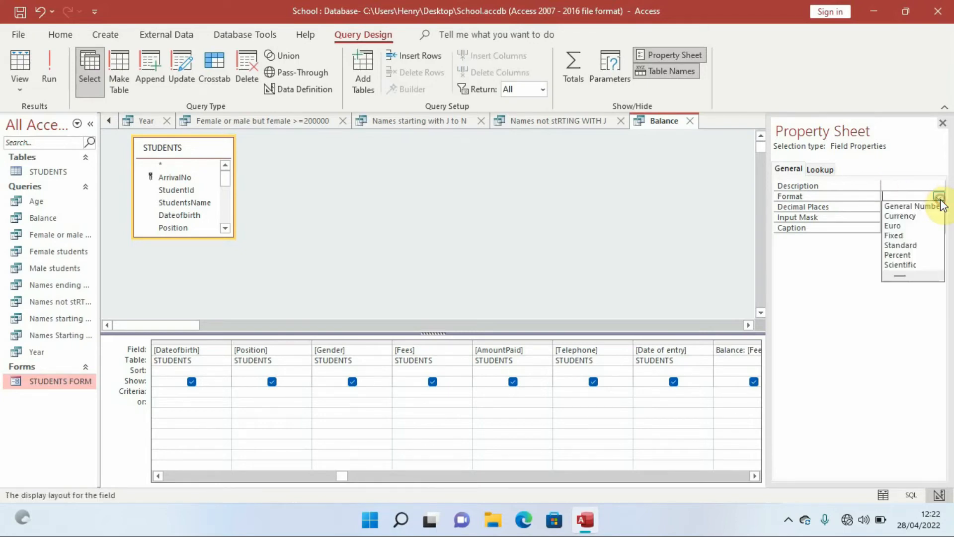
{"action": "left_click", "coordinate": [901, 245]}
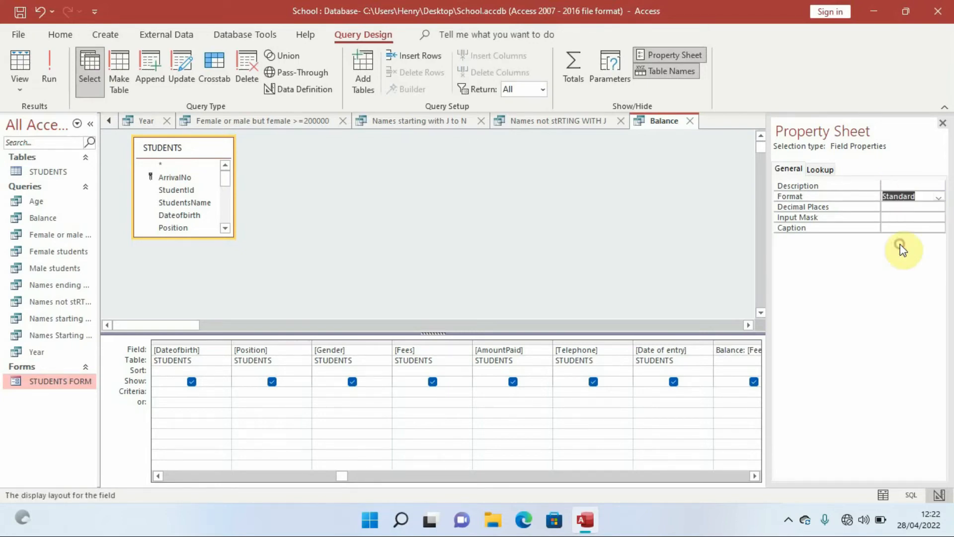
Step: Set the calculated Balance field to 0 decimal places, close its properties and run the query
{"action": "left_click", "coordinate": [901, 207]}
{"action": "left_click", "coordinate": [937, 208]}
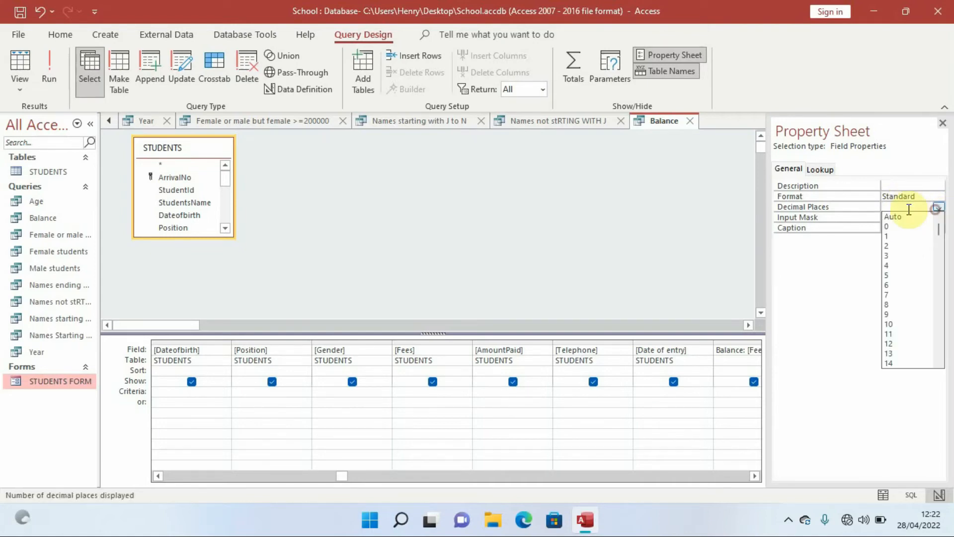
{"action": "left_click", "coordinate": [894, 228]}
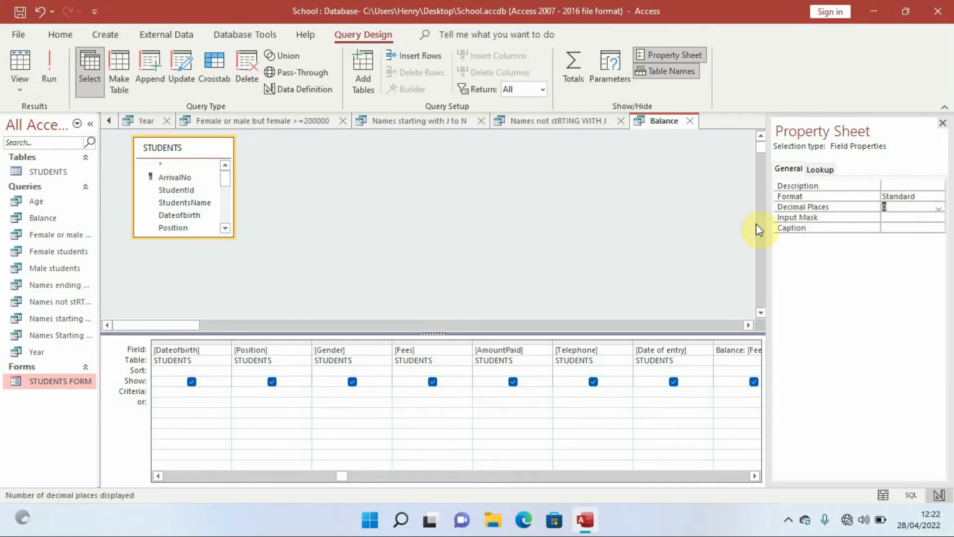
{"action": "left_click", "coordinate": [943, 122]}
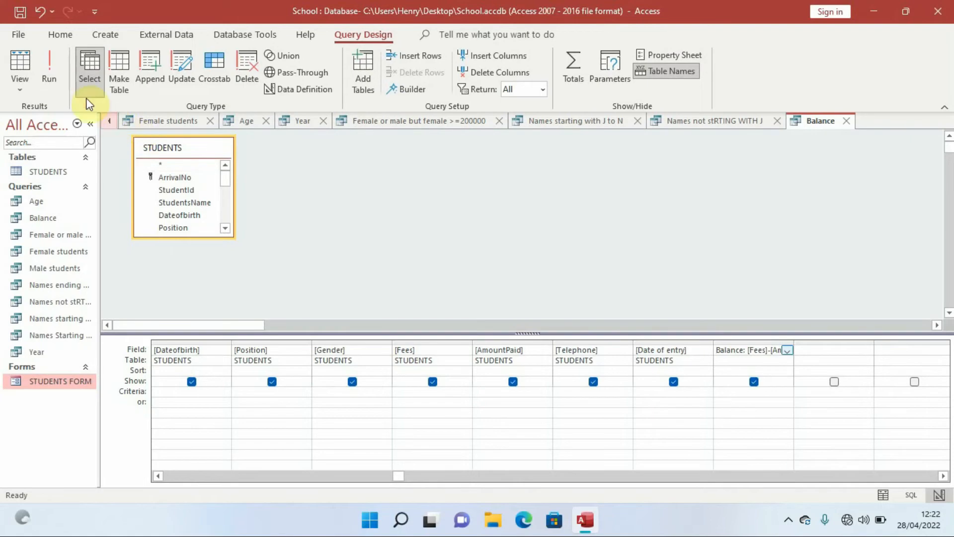
{"action": "left_click", "coordinate": [61, 80]}
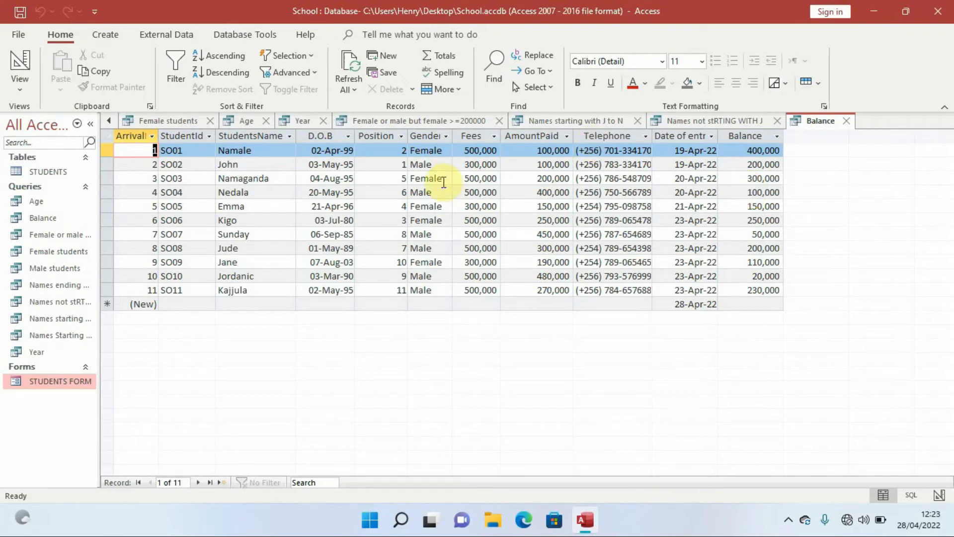
Step: Save the Balance query and start a new Simple Query Wizard query based on the STUDENTS table
{"action": "left_click", "coordinate": [106, 36]}
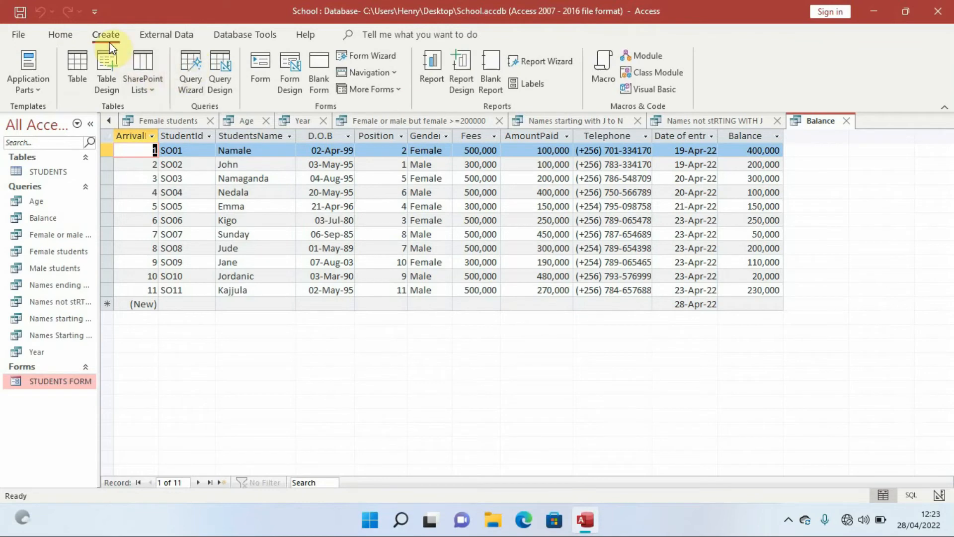
{"action": "left_click", "coordinate": [193, 77]}
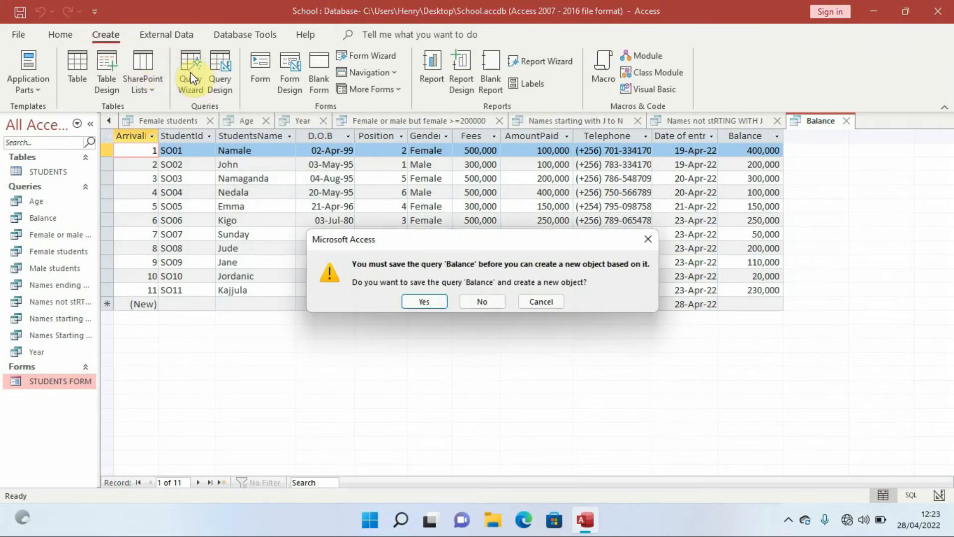
{"action": "left_click", "coordinate": [425, 302]}
{"action": "left_click", "coordinate": [532, 332]}
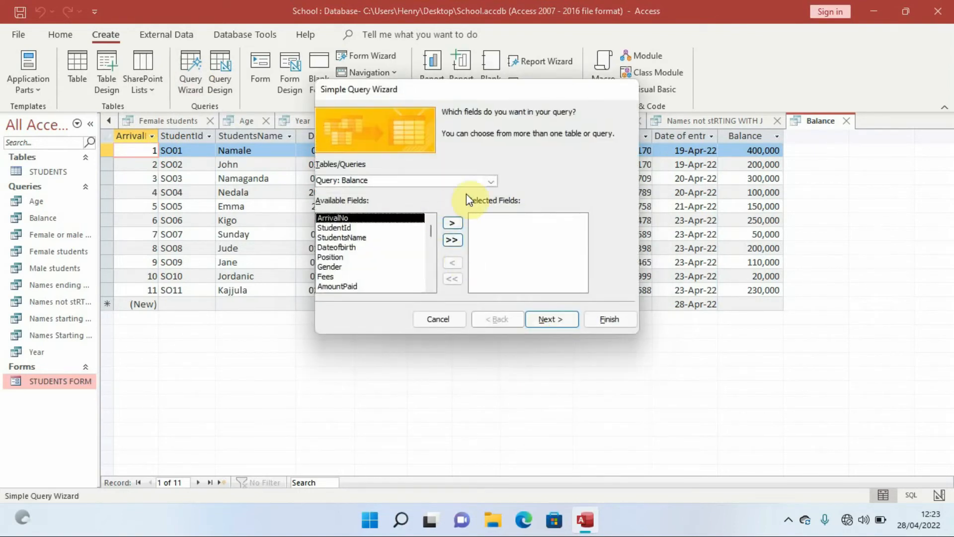
{"action": "left_click", "coordinate": [491, 181]}
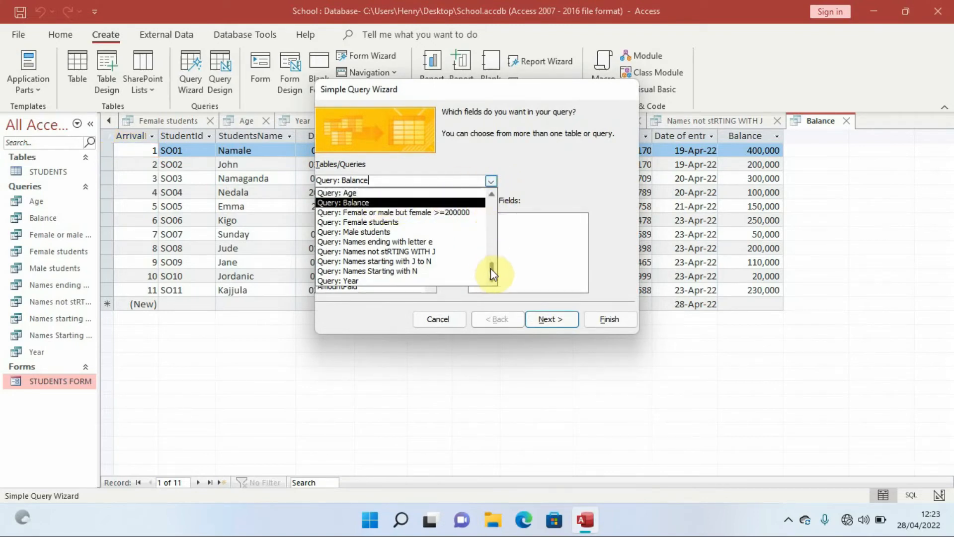
{"action": "left_click_drag", "start_coordinate": [490, 273], "coordinate": [498, 195]}
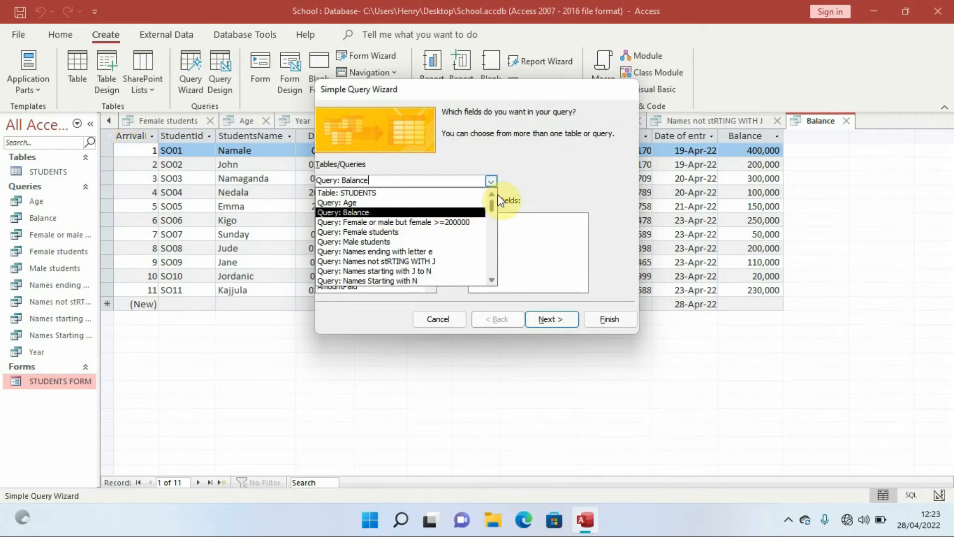
{"action": "left_click", "coordinate": [384, 196]}
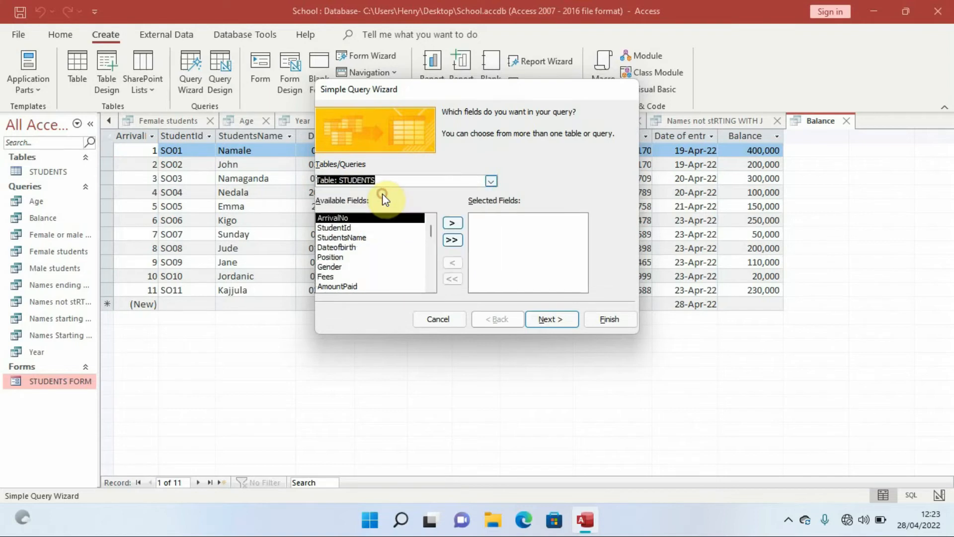
Step: Include the fields ArrivalNo through AmountPaid from the STUDENTS table in the new query
{"action": "left_click", "coordinate": [453, 224]}
{"action": "left_click", "coordinate": [452, 223]}
{"action": "left_click", "coordinate": [452, 224]}
{"action": "left_click", "coordinate": [453, 224]}
{"action": "left_click", "coordinate": [452, 224]}
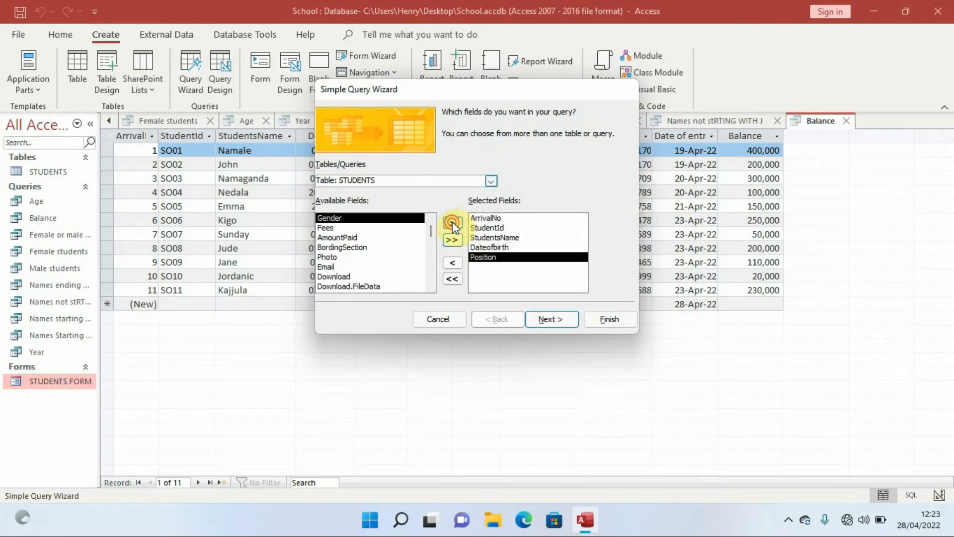
{"action": "left_click", "coordinate": [453, 223]}
{"action": "left_click", "coordinate": [452, 224]}
{"action": "left_click", "coordinate": [452, 224]}
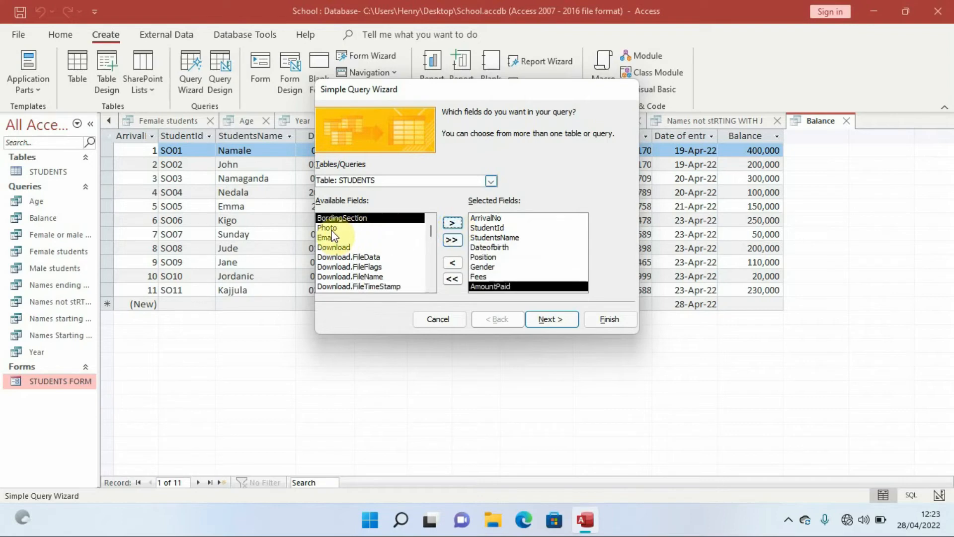
Step: Add the Photo, Email, Telephone and Date of entry fields, leaving out BordingSection, the Download fields and Balance
{"action": "left_click", "coordinate": [329, 228]}
{"action": "left_click", "coordinate": [453, 225]}
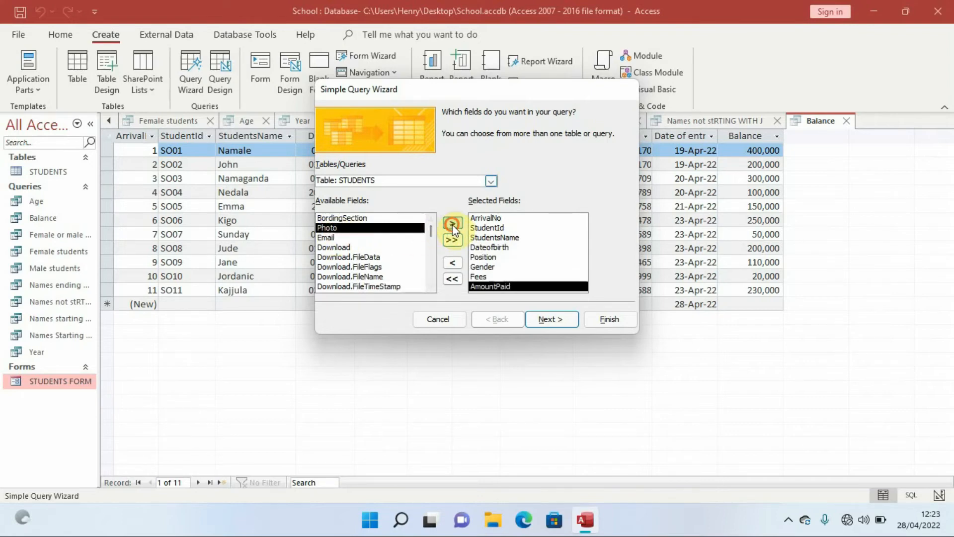
{"action": "left_click", "coordinate": [452, 223]}
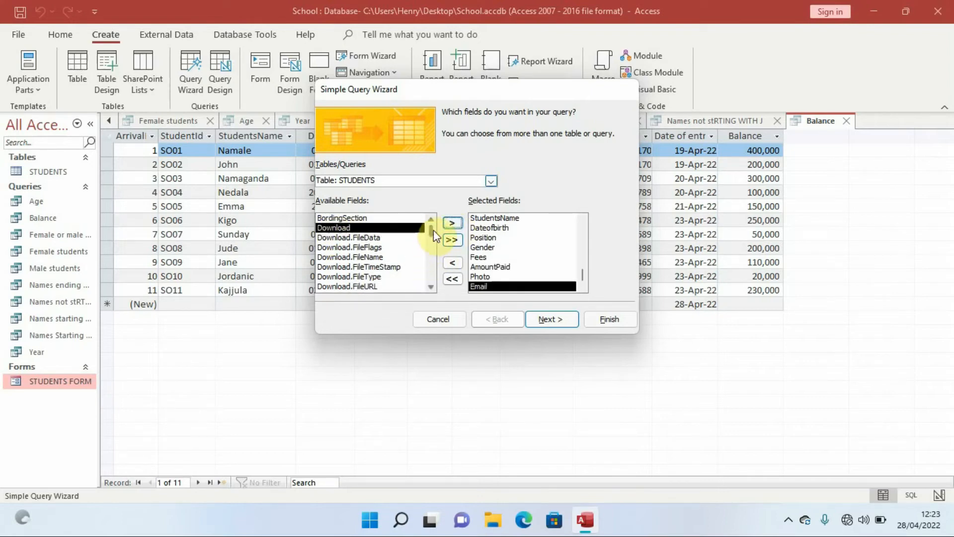
{"action": "left_click_drag", "start_coordinate": [434, 230], "coordinate": [432, 288]}
{"action": "left_click", "coordinate": [339, 276]}
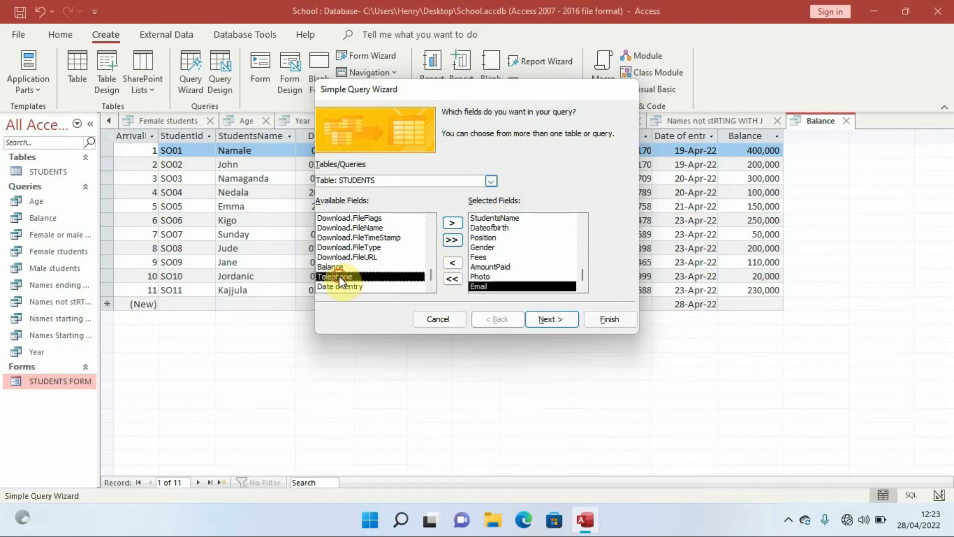
{"action": "left_click", "coordinate": [451, 223]}
{"action": "left_click", "coordinate": [451, 224]}
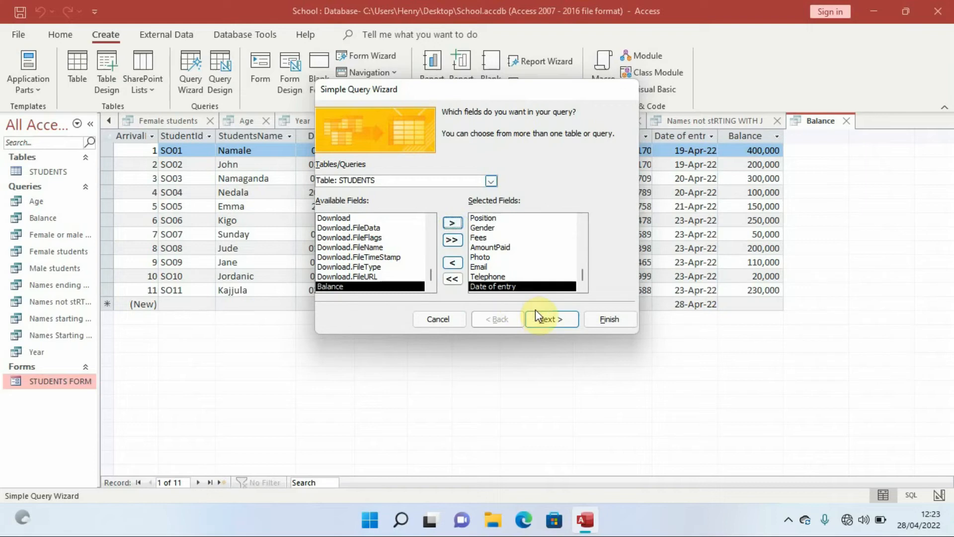
Step: Keep the query as a detail query, title it "Position Between 2 and 4" and finish the wizard with the query design open for modification
{"action": "left_click", "coordinate": [563, 320]}
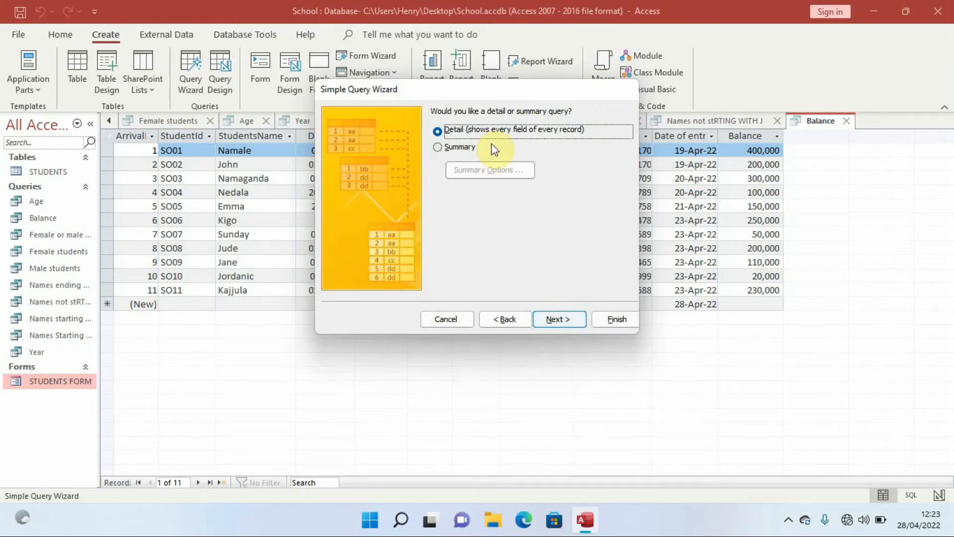
{"action": "left_click", "coordinate": [566, 322]}
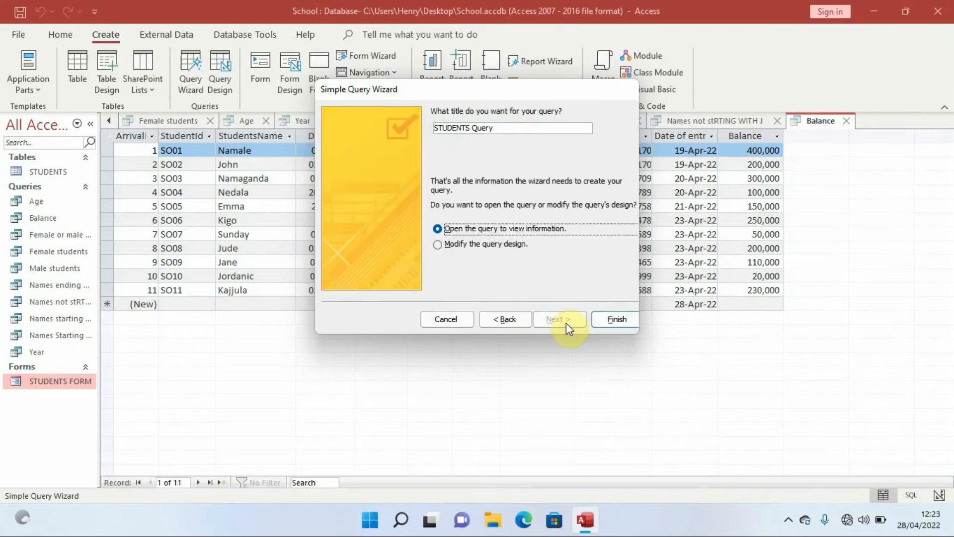
{"action": "left_click_drag", "start_coordinate": [494, 128], "coordinate": [411, 127]}
{"action": "type", "text": "B"}
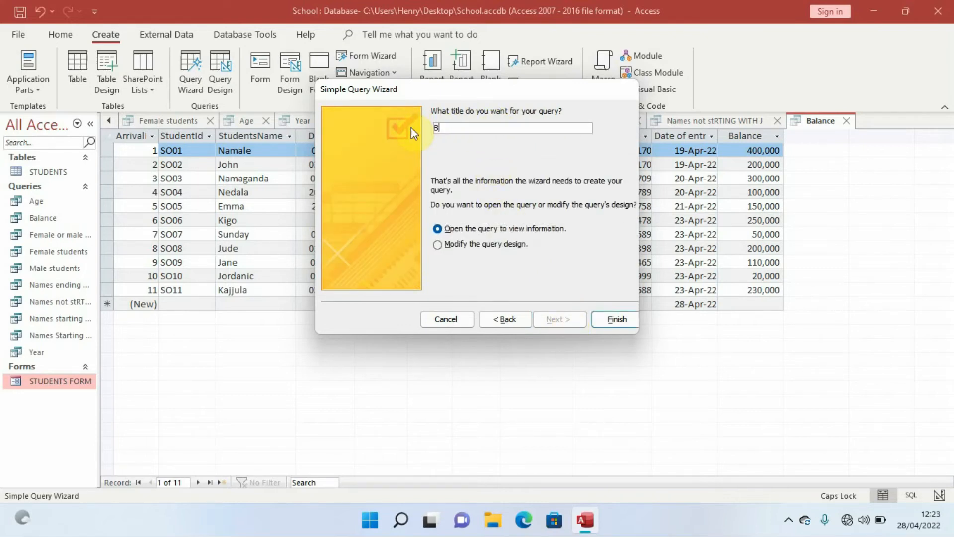
{"action": "type", "text": "etween 2 and 4"}
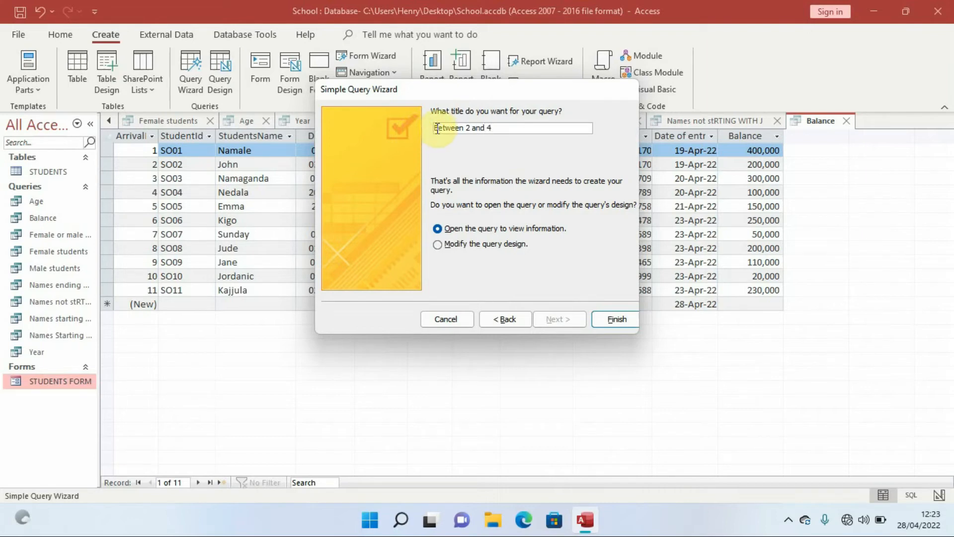
{"action": "key", "text": "Caps_Lock"}
{"action": "type", "text": "P"}
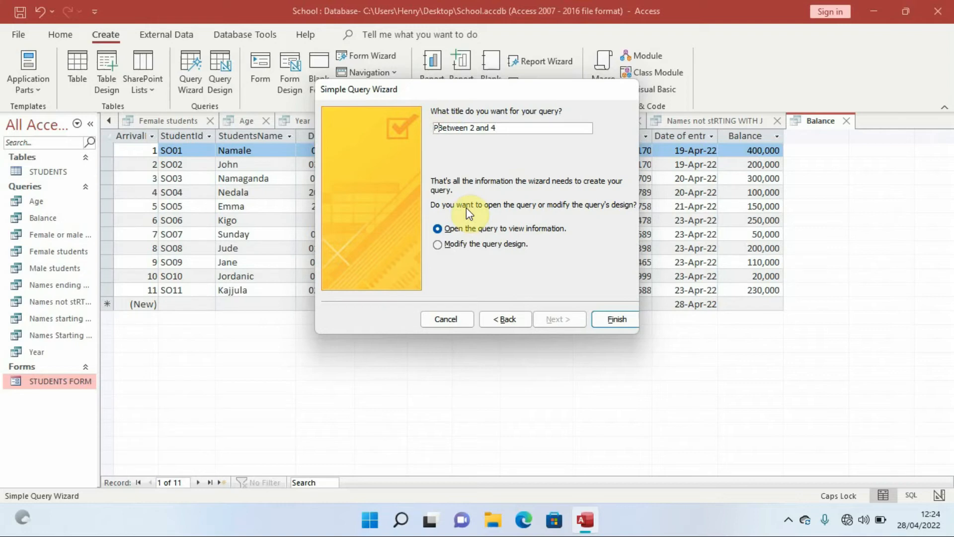
{"action": "key", "text": "Caps_Lock"}
{"action": "type", "text": "os"}
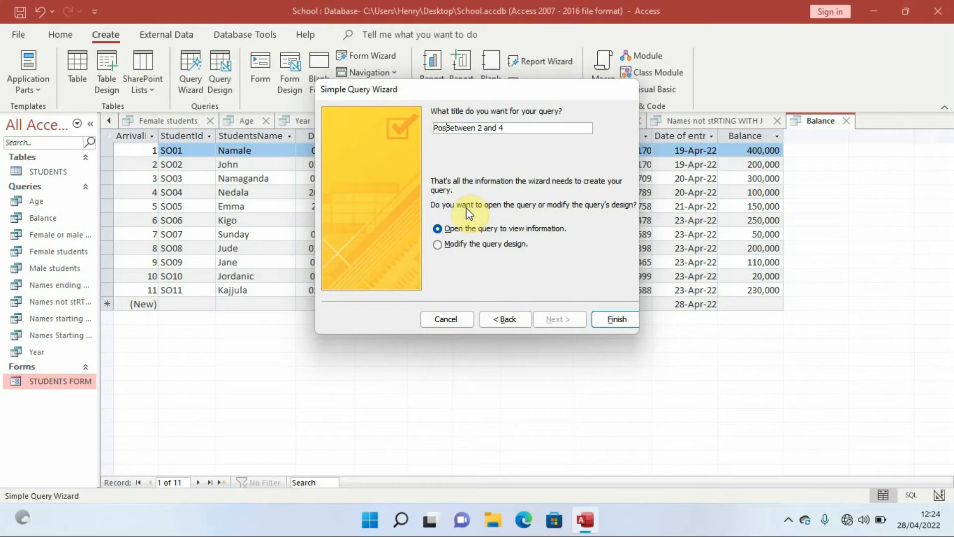
{"action": "type", "text": "ition"}
{"action": "left_click", "coordinate": [454, 245]}
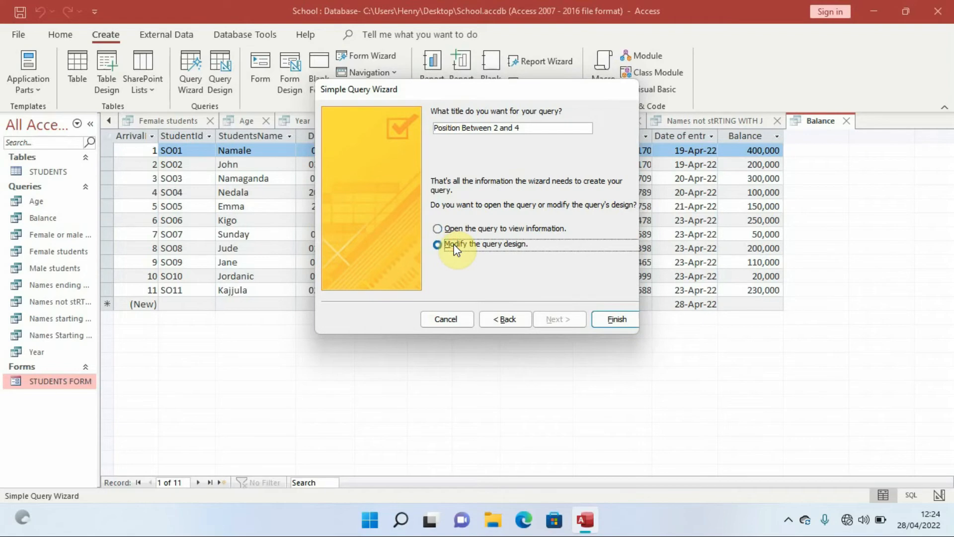
{"action": "left_click", "coordinate": [615, 321]}
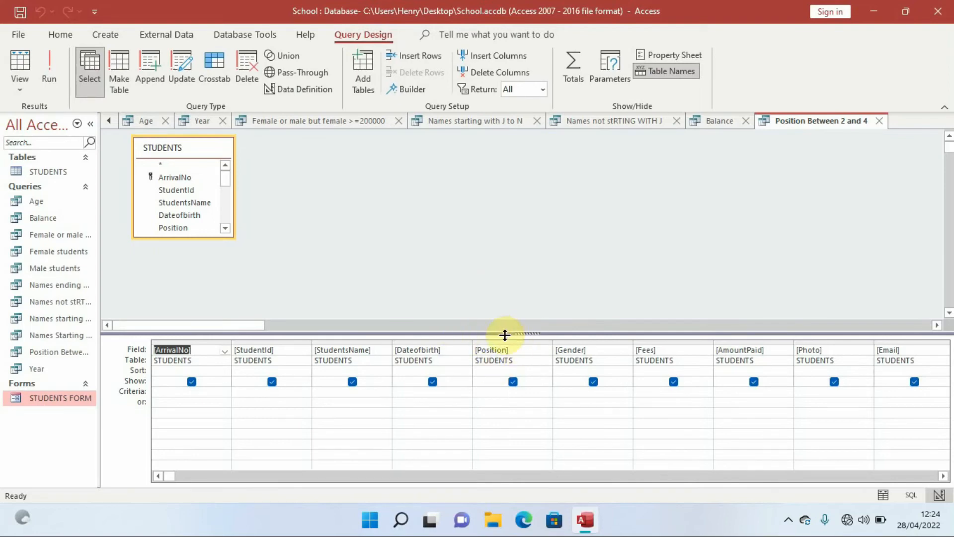
Step: Set the Position field's criteria to Between 2 And 4 and run the query
{"action": "left_click", "coordinate": [494, 392]}
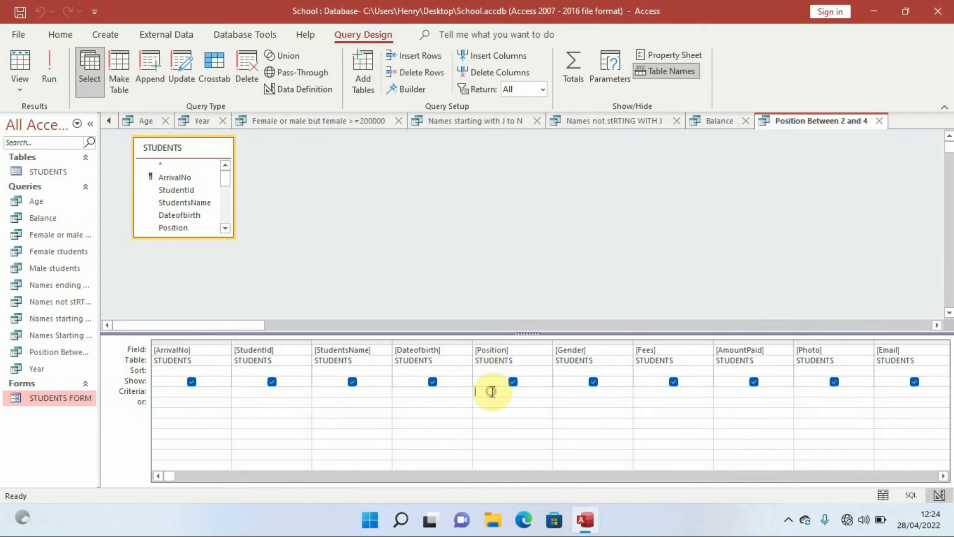
{"action": "right_click", "coordinate": [493, 393]}
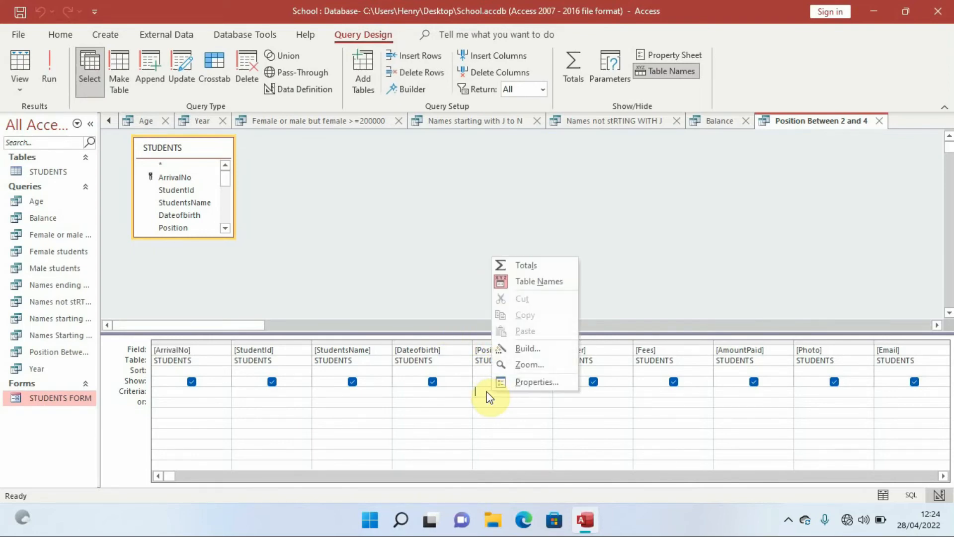
{"action": "left_click", "coordinate": [531, 368]}
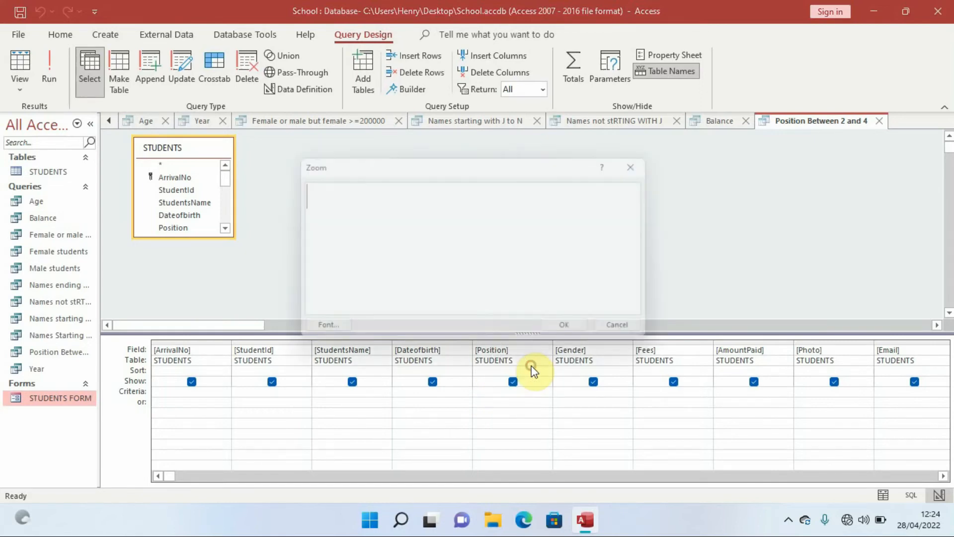
{"action": "left_click_drag", "start_coordinate": [480, 158], "coordinate": [540, 138]}
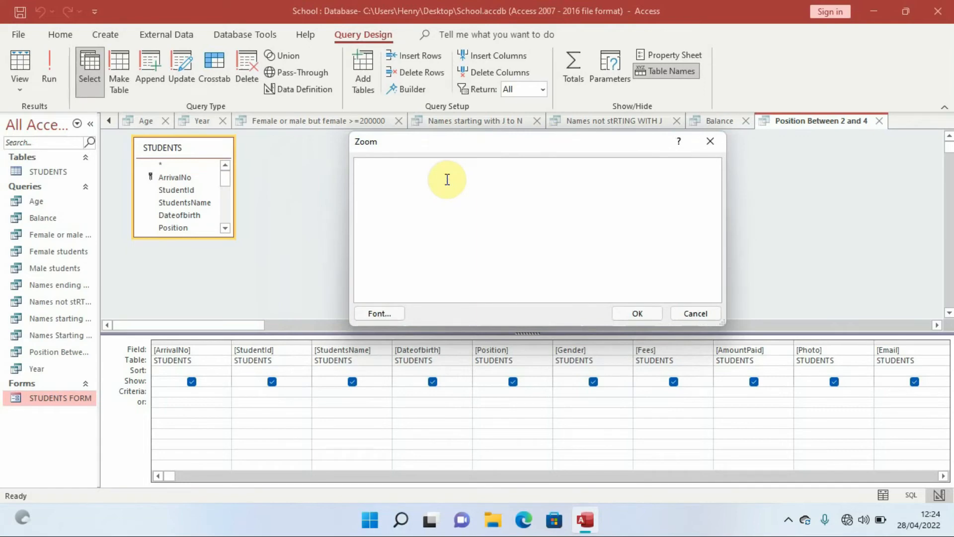
{"action": "type", "text": "Between "}
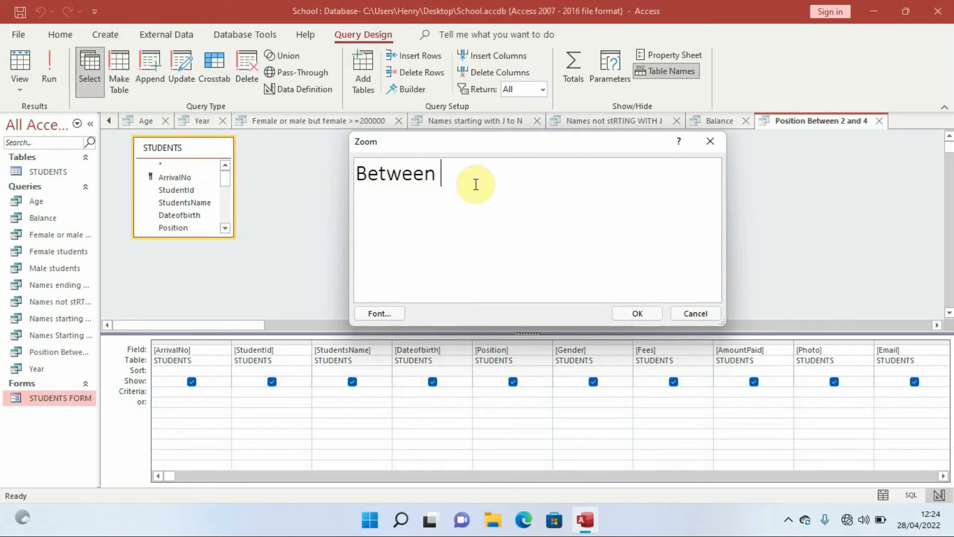
{"action": "type", "text": "2 and 4"}
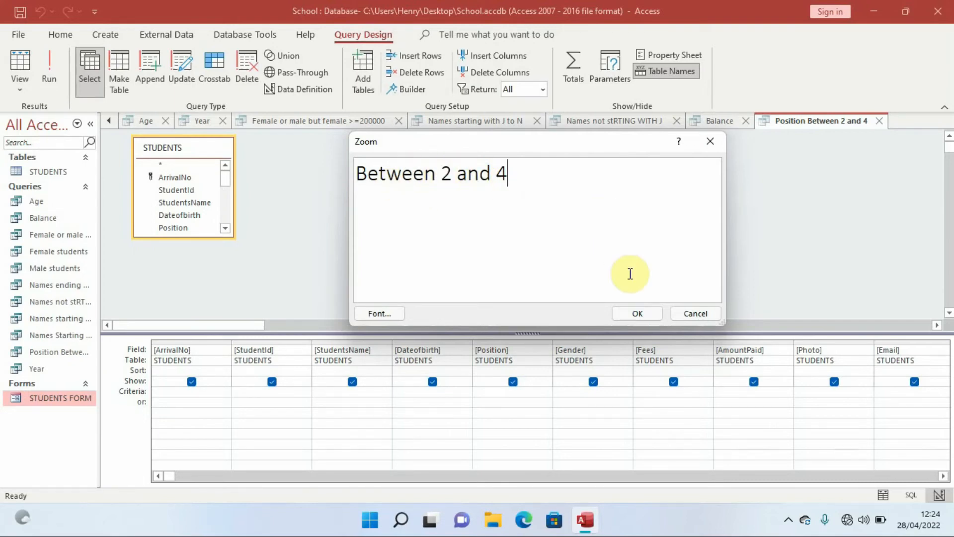
{"action": "left_click", "coordinate": [634, 312]}
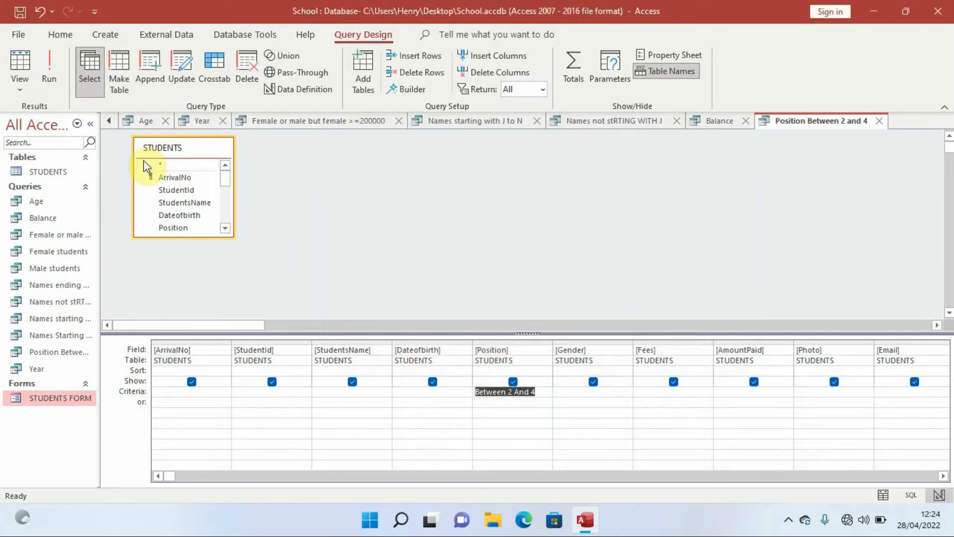
{"action": "left_click", "coordinate": [57, 80]}
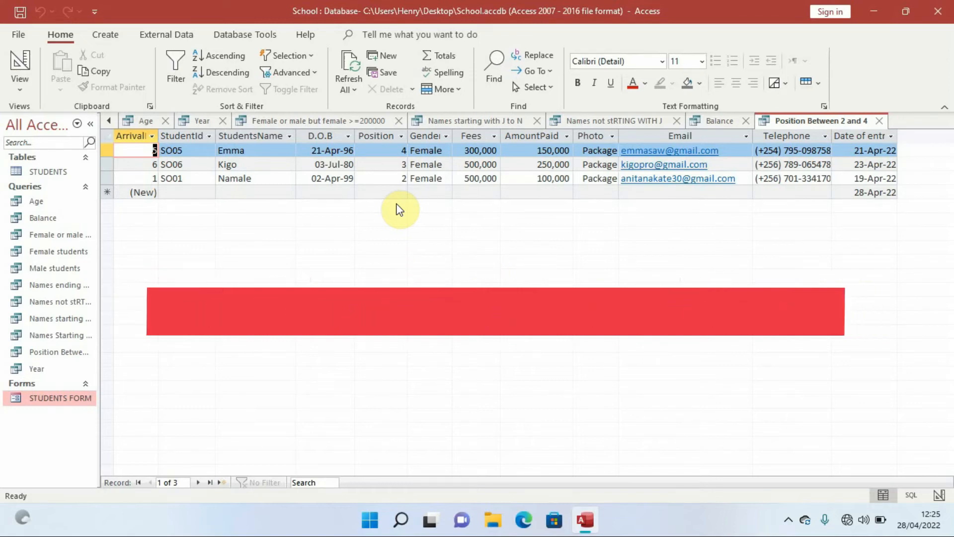
Step: Save the Position Between 2 and 4 query and start a new Simple Query Wizard query based on the STUDENTS table
{"action": "left_click", "coordinate": [113, 38]}
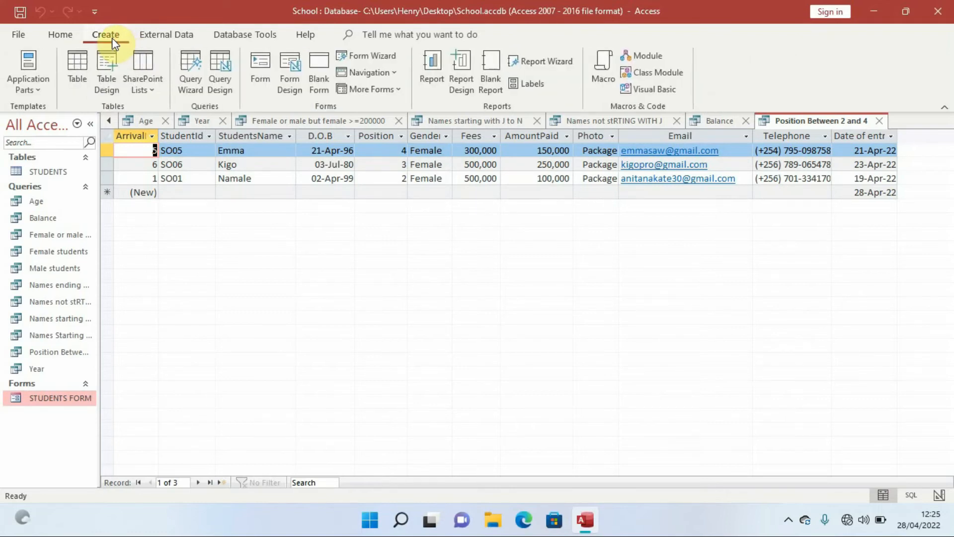
{"action": "left_click", "coordinate": [195, 76]}
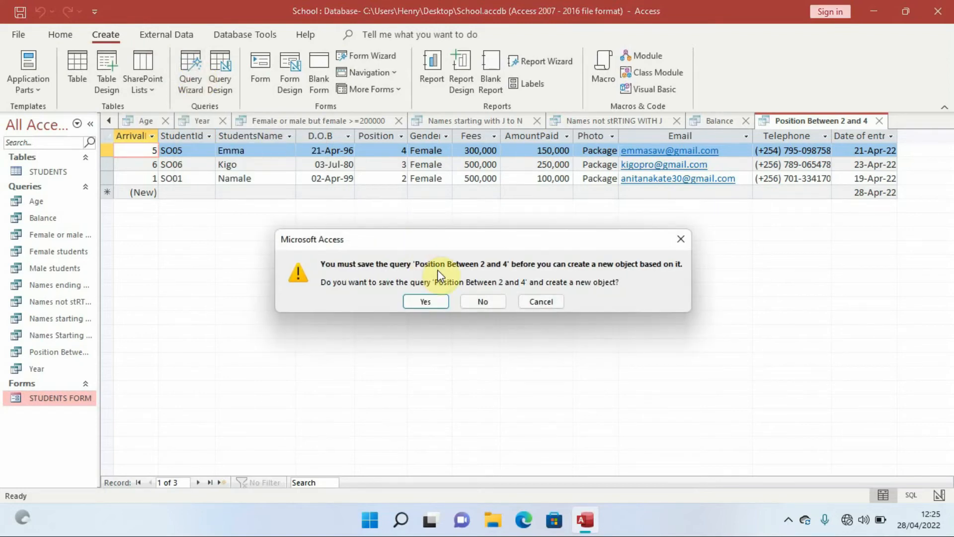
{"action": "left_click", "coordinate": [424, 301]}
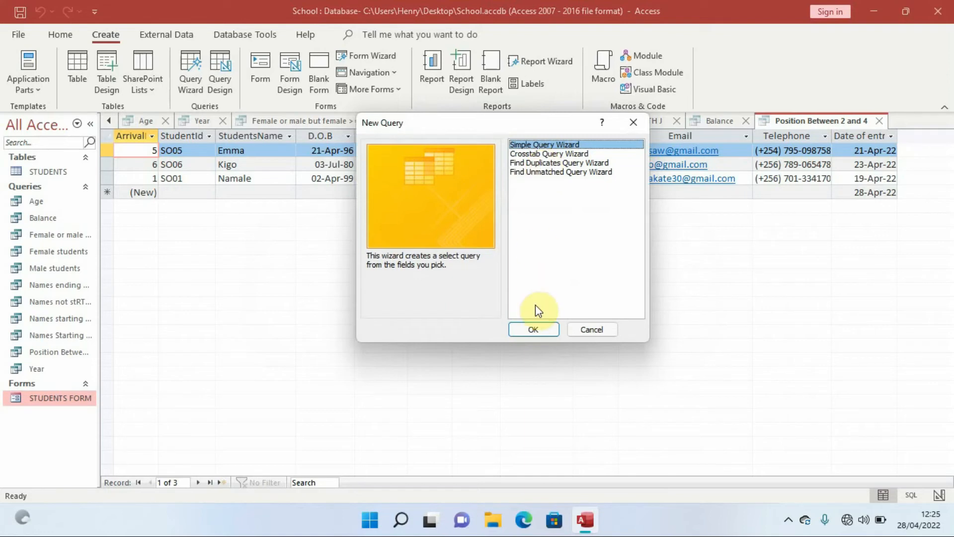
{"action": "left_click", "coordinate": [535, 329]}
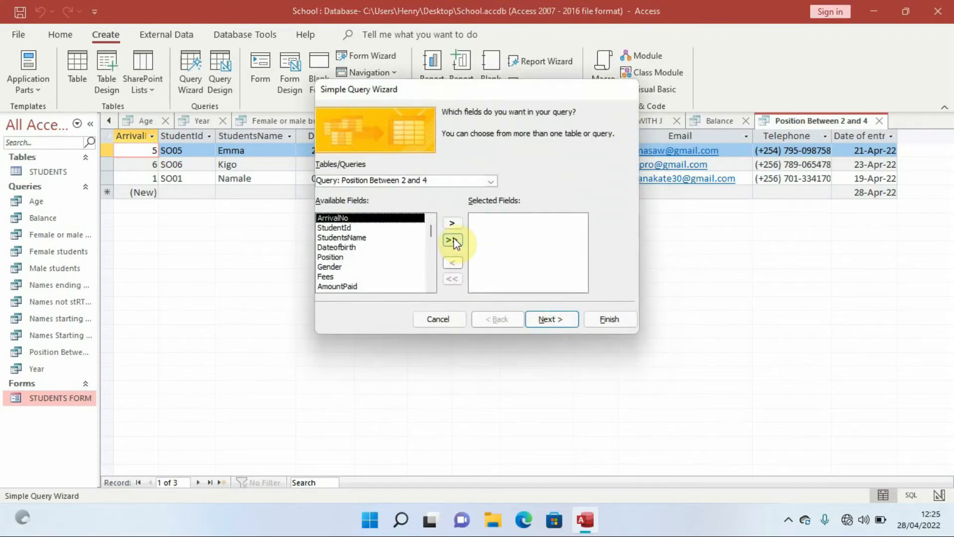
{"action": "left_click", "coordinate": [489, 182]}
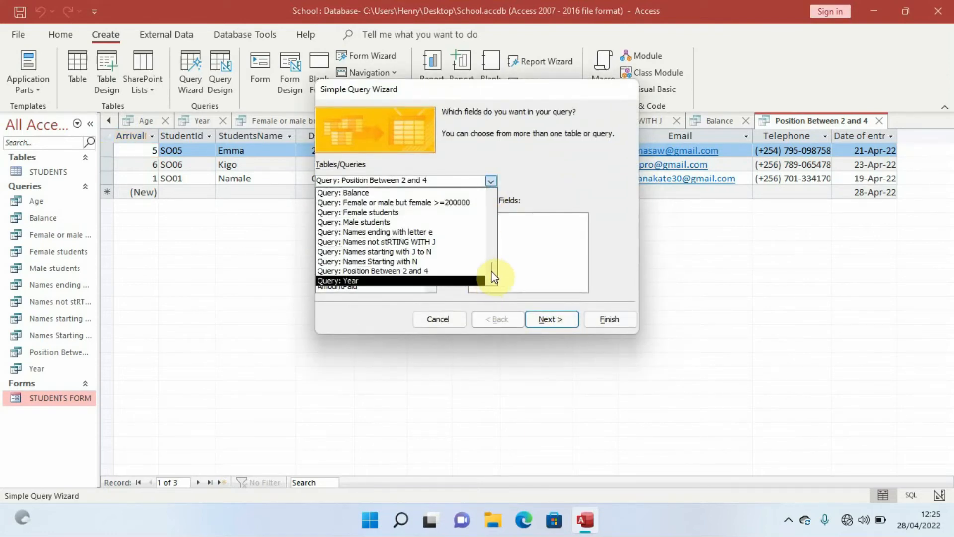
{"action": "left_click_drag", "start_coordinate": [492, 273], "coordinate": [496, 188]}
{"action": "left_click", "coordinate": [411, 194]}
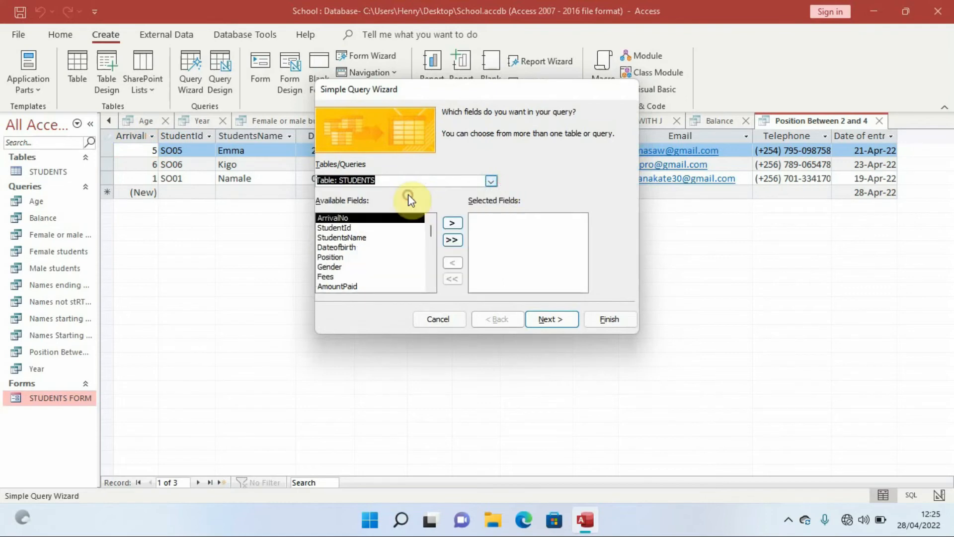
Step: Add the STUDENTS fields from ArrivalNo through AmountPaid to the new query's selected fields
{"action": "double_click", "coordinate": [452, 222]}
{"action": "left_click", "coordinate": [452, 222]}
{"action": "left_click", "coordinate": [453, 222]}
{"action": "left_click", "coordinate": [452, 222]}
{"action": "left_click", "coordinate": [452, 222]}
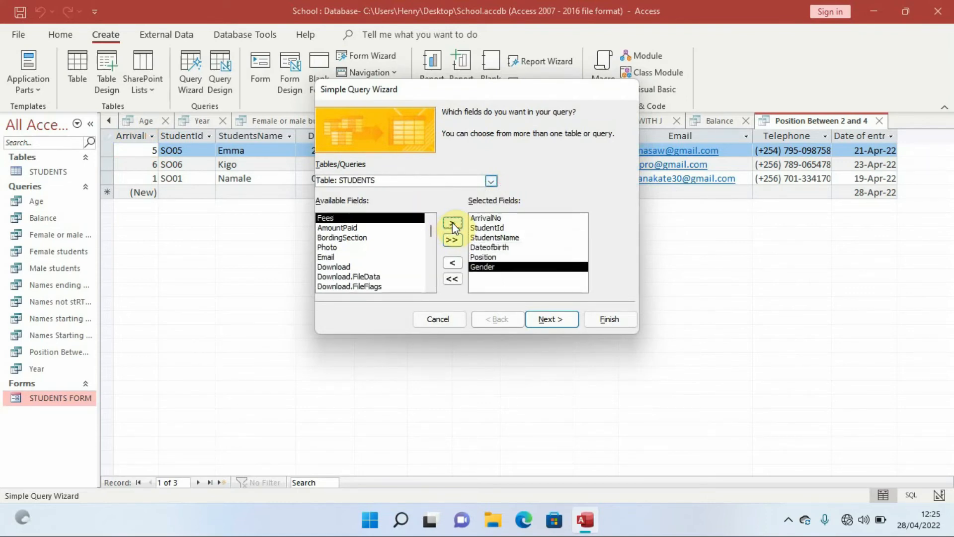
{"action": "left_click", "coordinate": [452, 222]}
{"action": "left_click", "coordinate": [452, 222]}
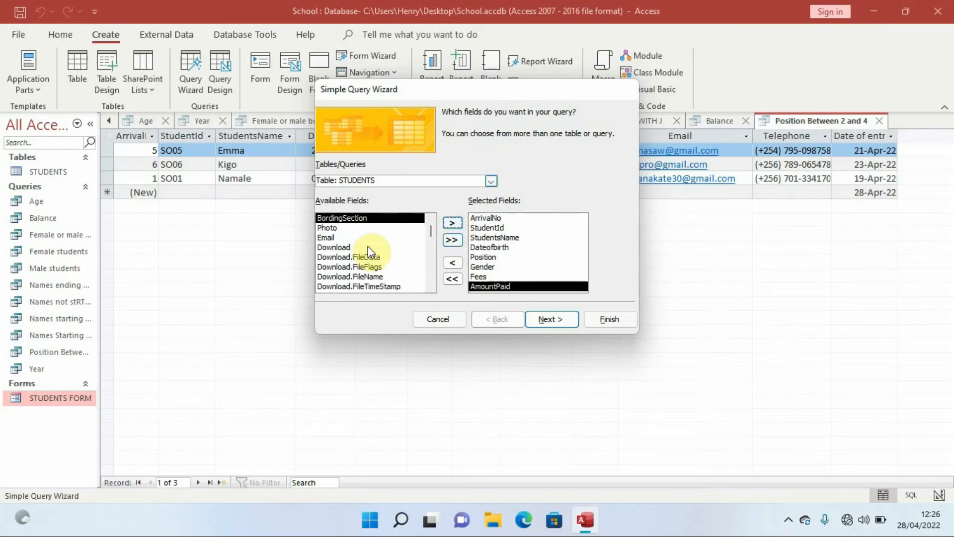
Step: Add the Balance, Telephone and Date of entry fields, skipping BordingSection, Photo, Email and the Download fields
{"action": "left_click_drag", "start_coordinate": [430, 231], "coordinate": [437, 277]}
{"action": "left_click", "coordinate": [336, 266]}
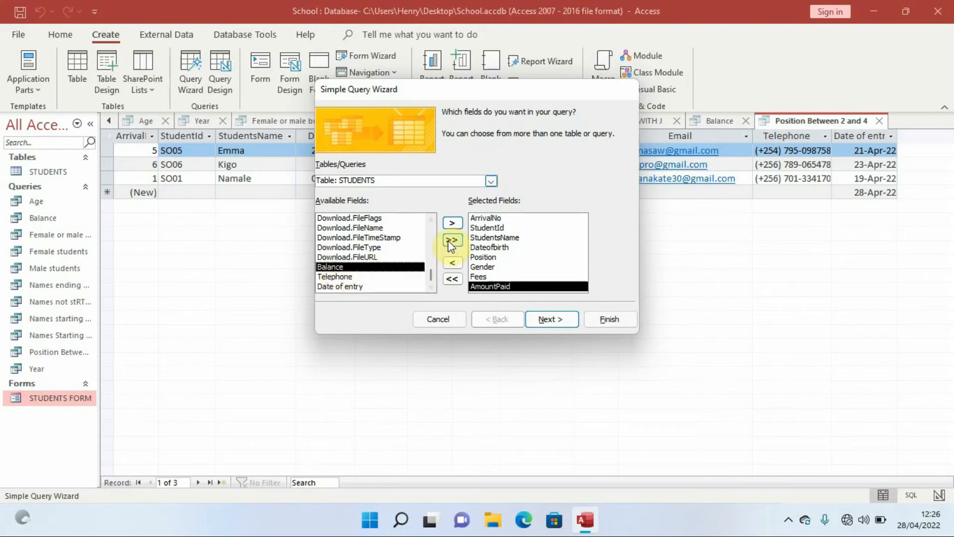
{"action": "left_click", "coordinate": [452, 224]}
{"action": "left_click", "coordinate": [452, 224]}
{"action": "left_click", "coordinate": [452, 224]}
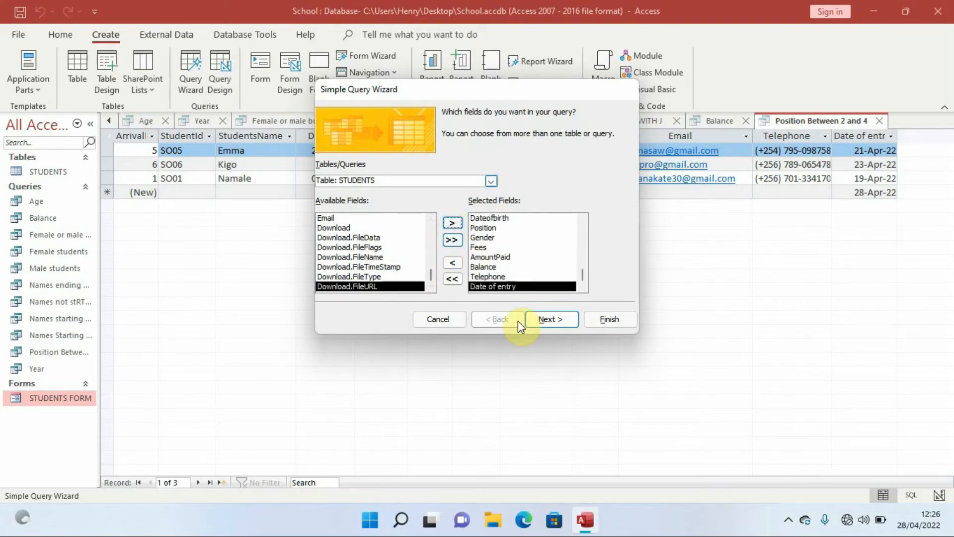
Step: Keep the detail query option, title the query "enter your input" and finish the wizard with the query design open for modification
{"action": "left_click", "coordinate": [551, 319]}
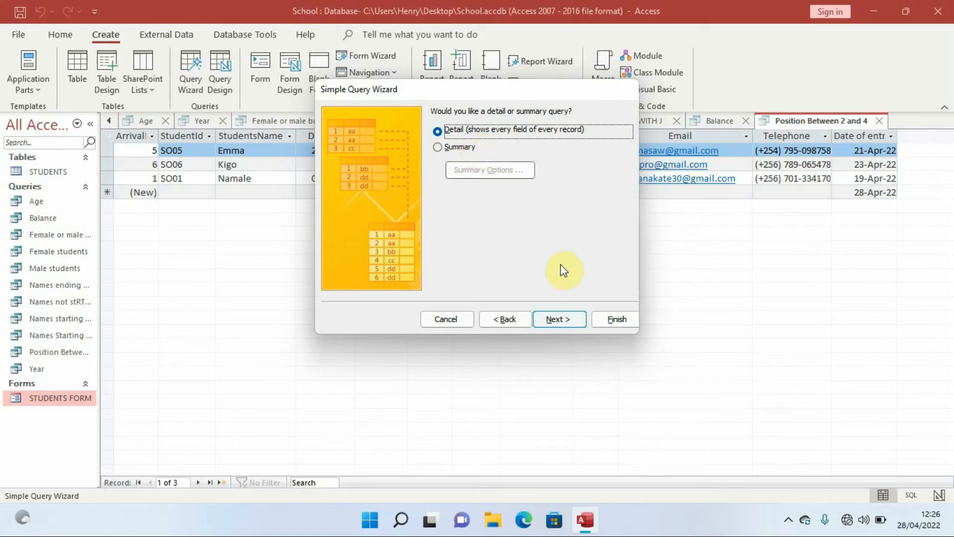
{"action": "left_click", "coordinate": [561, 320]}
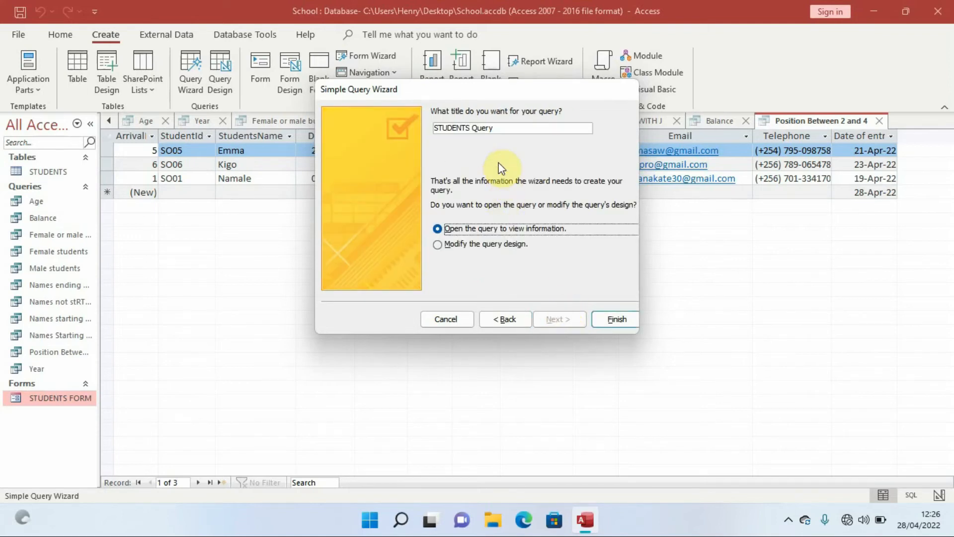
{"action": "left_click_drag", "start_coordinate": [496, 128], "coordinate": [426, 124]}
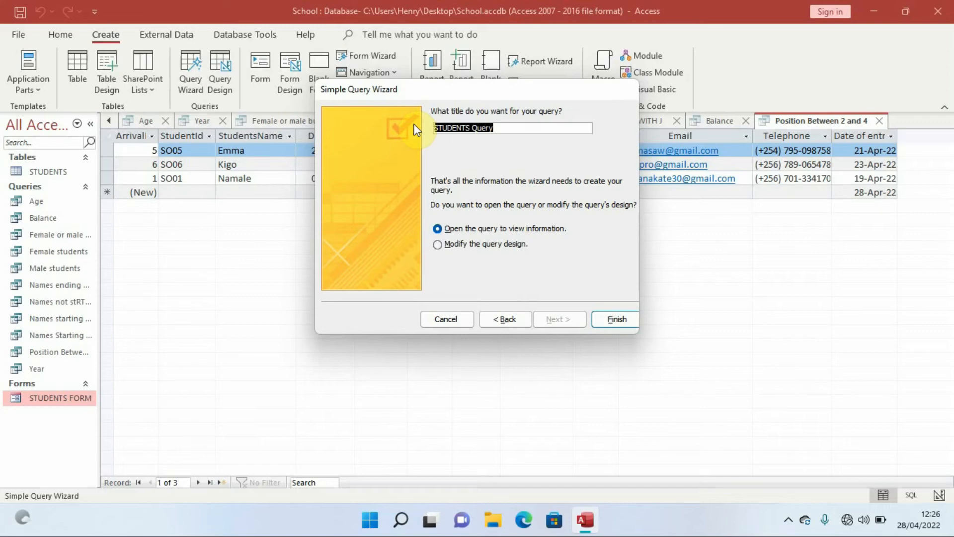
{"action": "type", "text": "ente"}
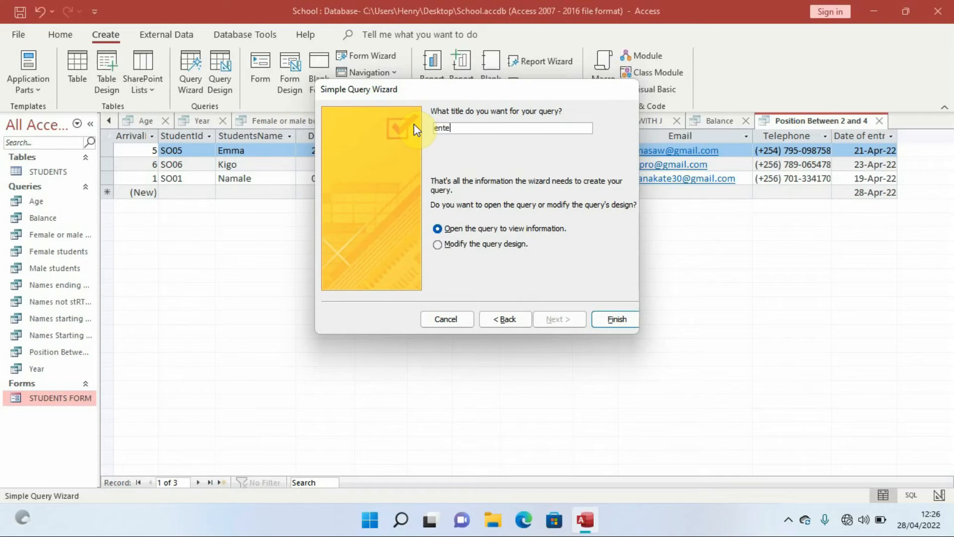
{"action": "type", "text": "r yi"}
{"action": "type", "text": "our in"}
{"action": "type", "text": "put"}
{"action": "left_click", "coordinate": [461, 244]}
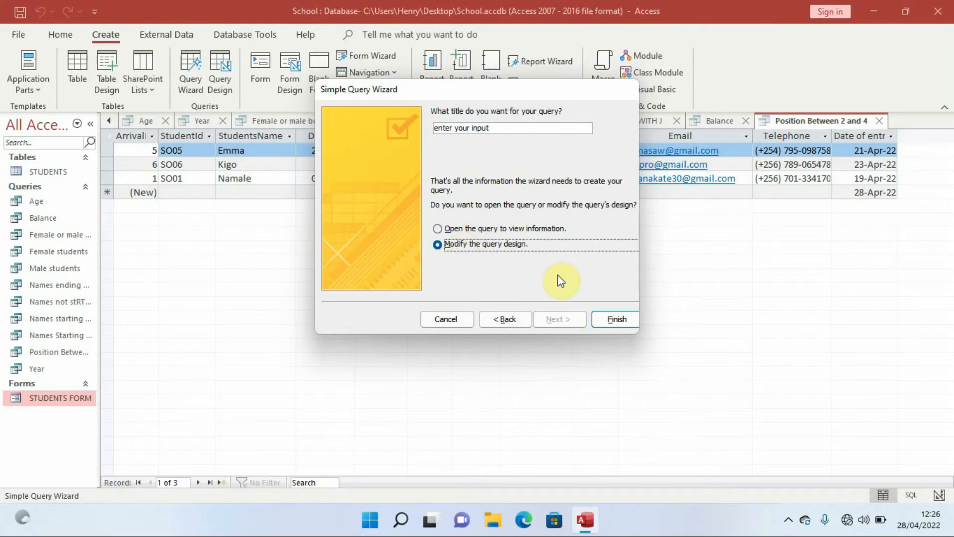
{"action": "left_click", "coordinate": [617, 319]}
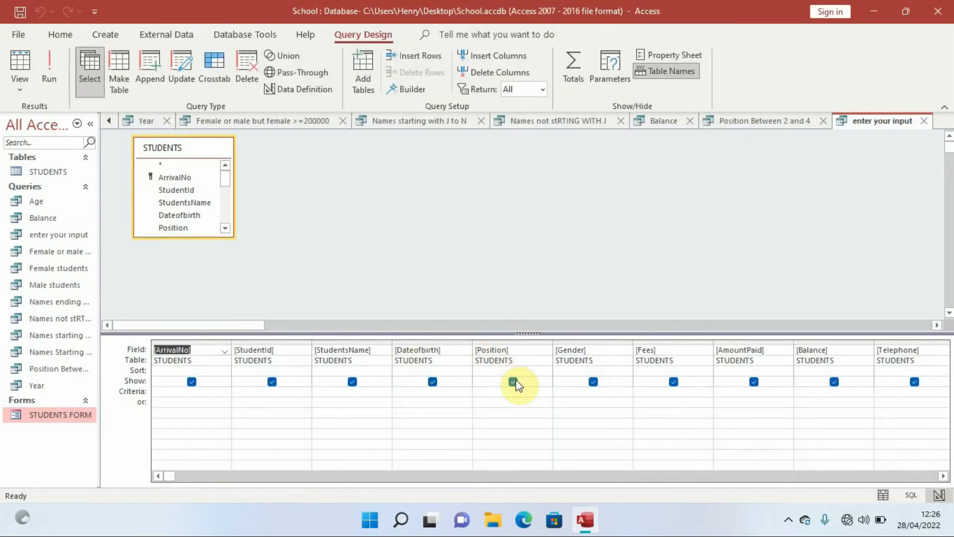
Step: Set the Position field's criteria to the empty parameter prompt [] and check it in the enlarged Zoom editor
{"action": "left_click", "coordinate": [492, 392]}
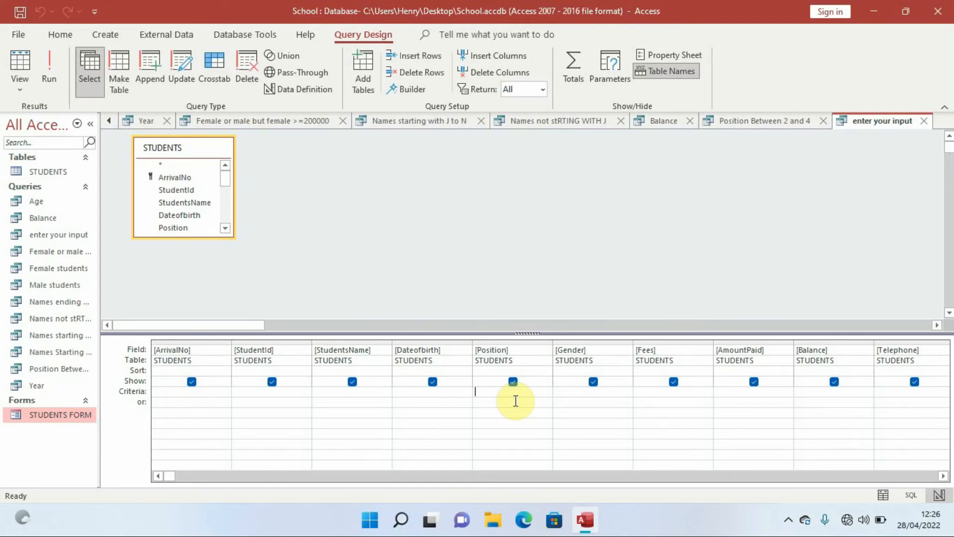
{"action": "type", "text": "["}
{"action": "right_click", "coordinate": [495, 391]}
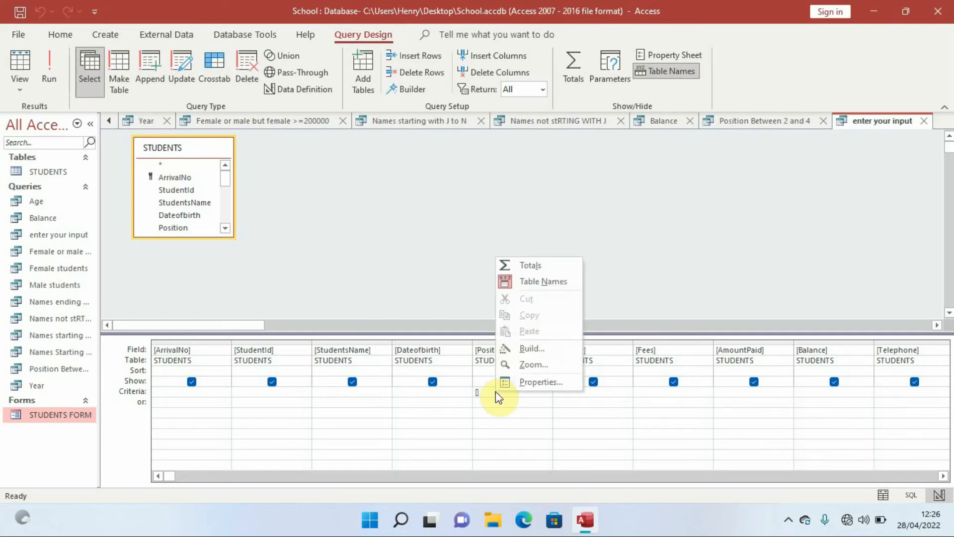
{"action": "left_click", "coordinate": [527, 365]}
{"action": "left_click_drag", "start_coordinate": [456, 166], "coordinate": [524, 159]}
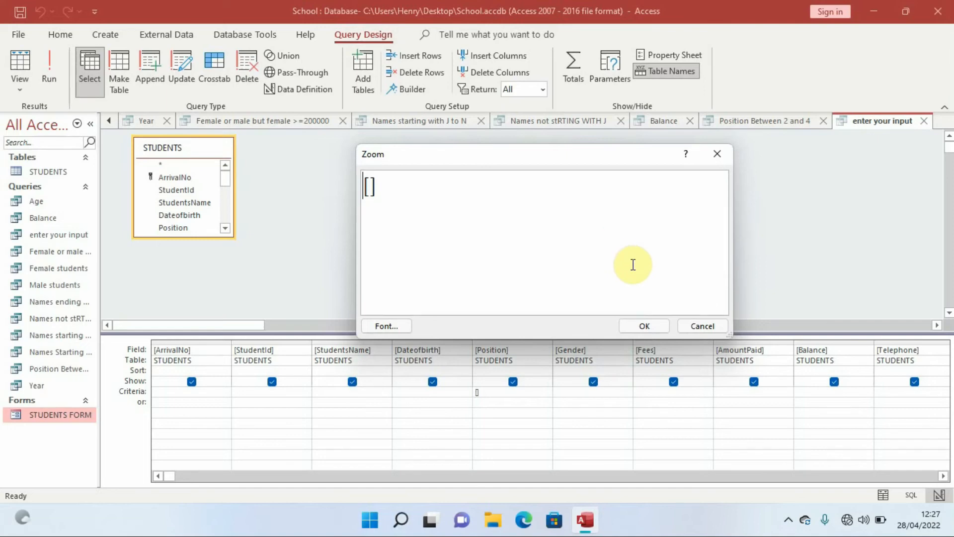
{"action": "left_click", "coordinate": [652, 326]}
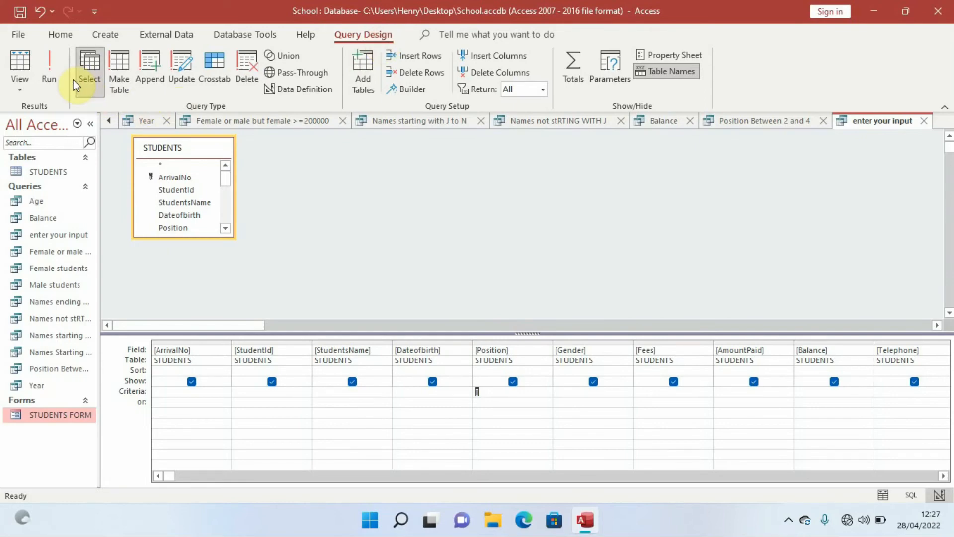
Step: Run the query and supply a position number as the parameter value
{"action": "left_click", "coordinate": [55, 66]}
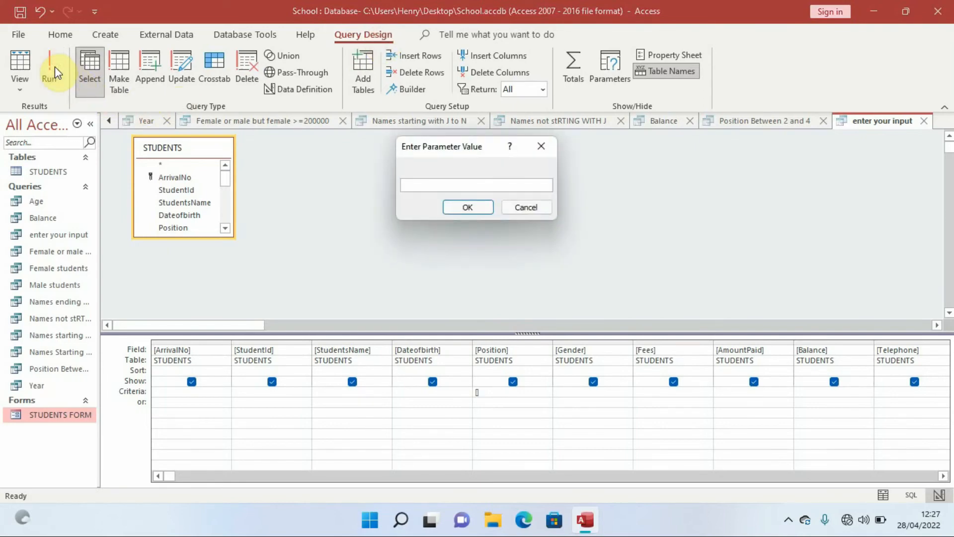
{"action": "left_click", "coordinate": [421, 184]}
{"action": "type", "text": "1"}
{"action": "left_click", "coordinate": [470, 208]}
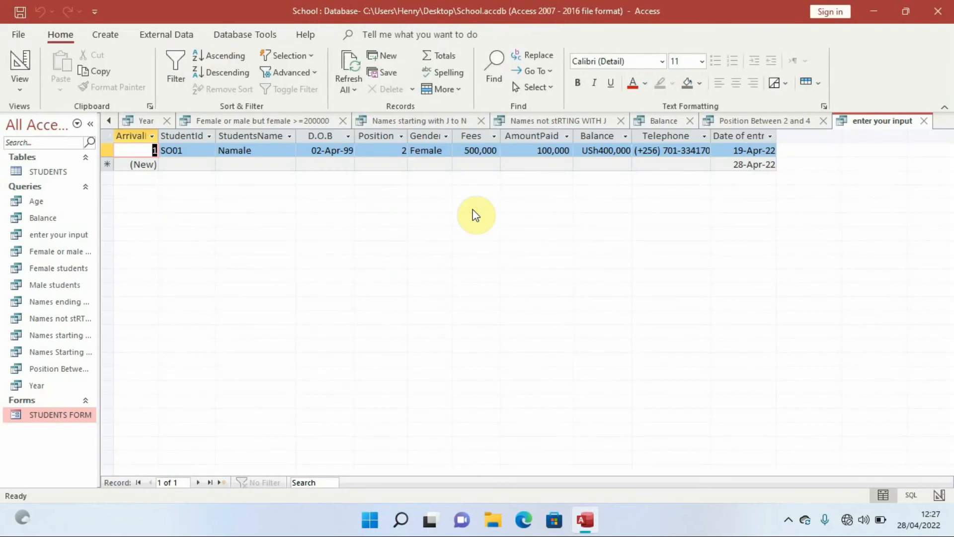
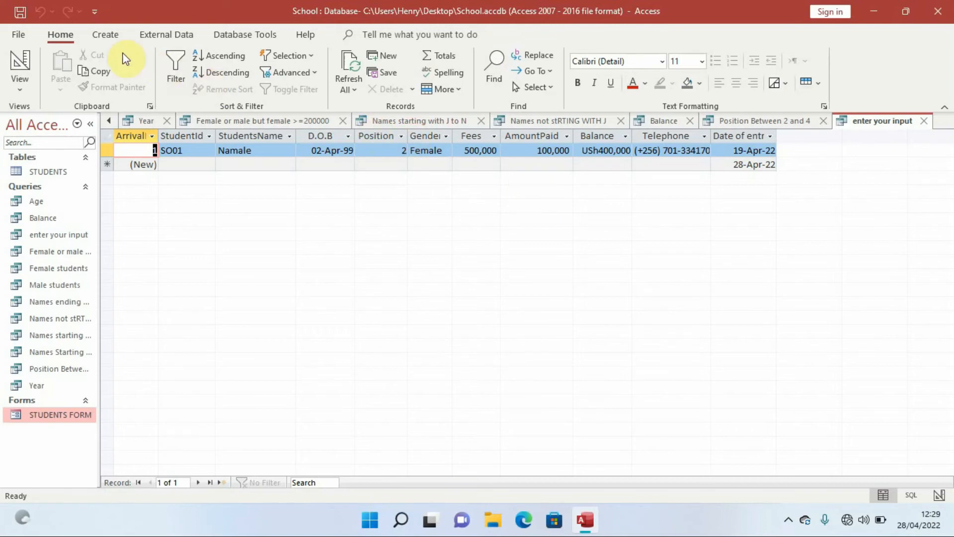
Step: Start a new Simple Query Wizard query based on the STUDENTS table
{"action": "left_click", "coordinate": [108, 39]}
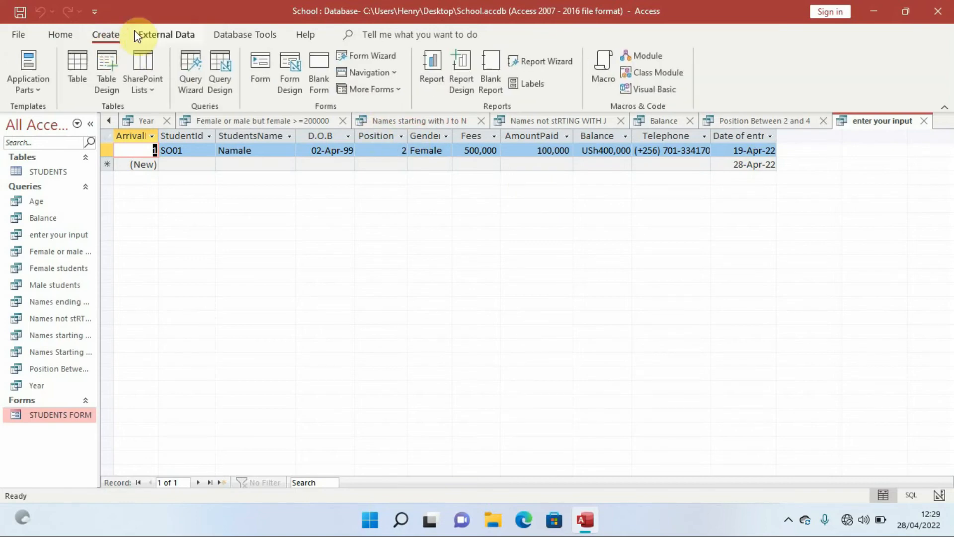
{"action": "left_click", "coordinate": [192, 75]}
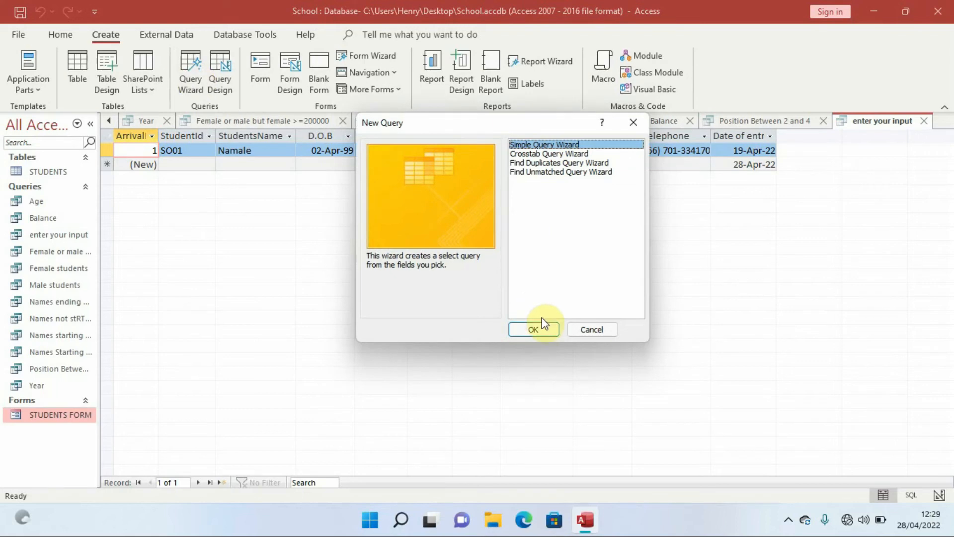
{"action": "left_click", "coordinate": [533, 330]}
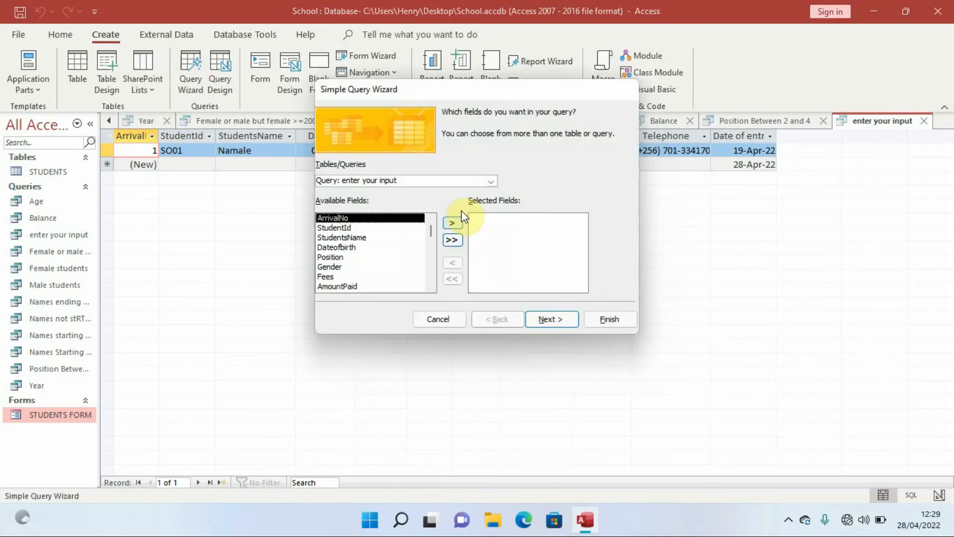
{"action": "left_click", "coordinate": [490, 182]}
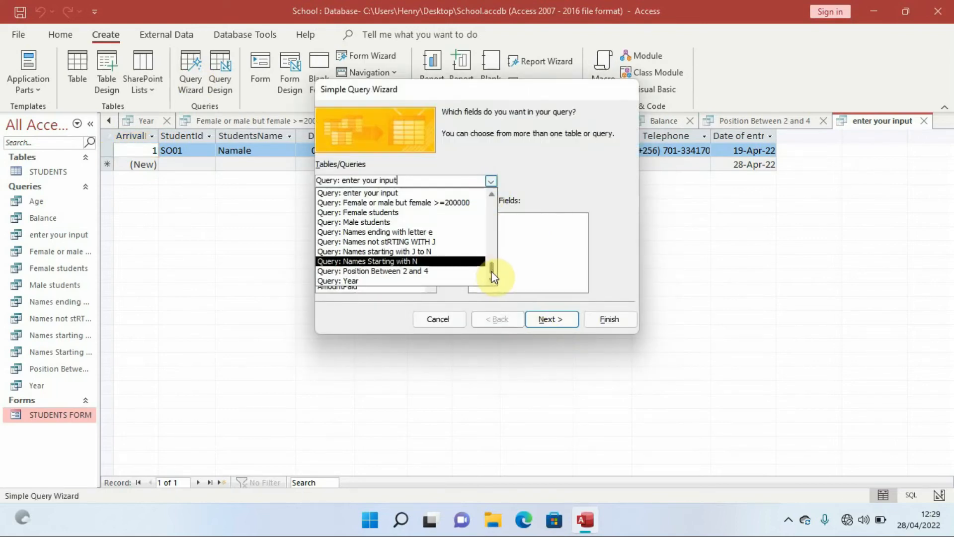
{"action": "left_click_drag", "start_coordinate": [492, 273], "coordinate": [493, 199]}
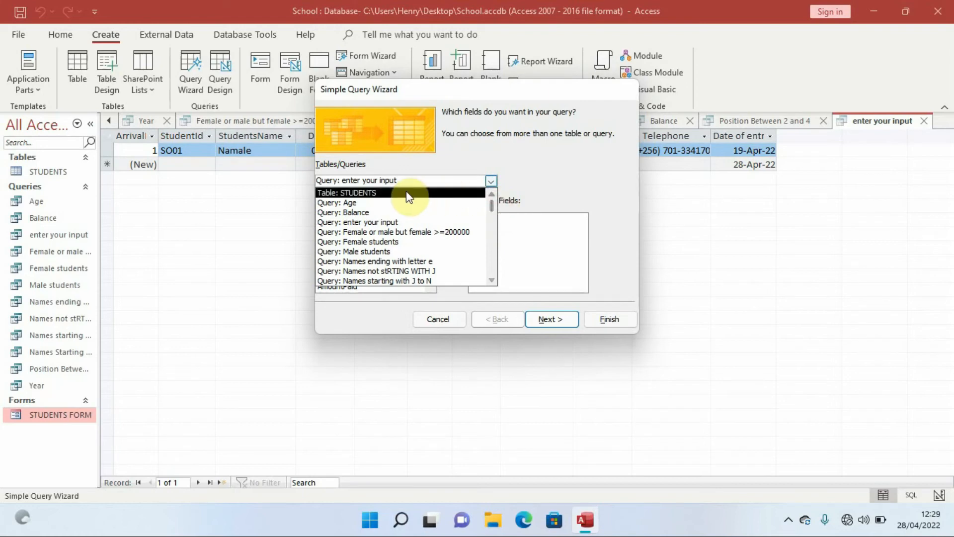
{"action": "left_click", "coordinate": [393, 192]}
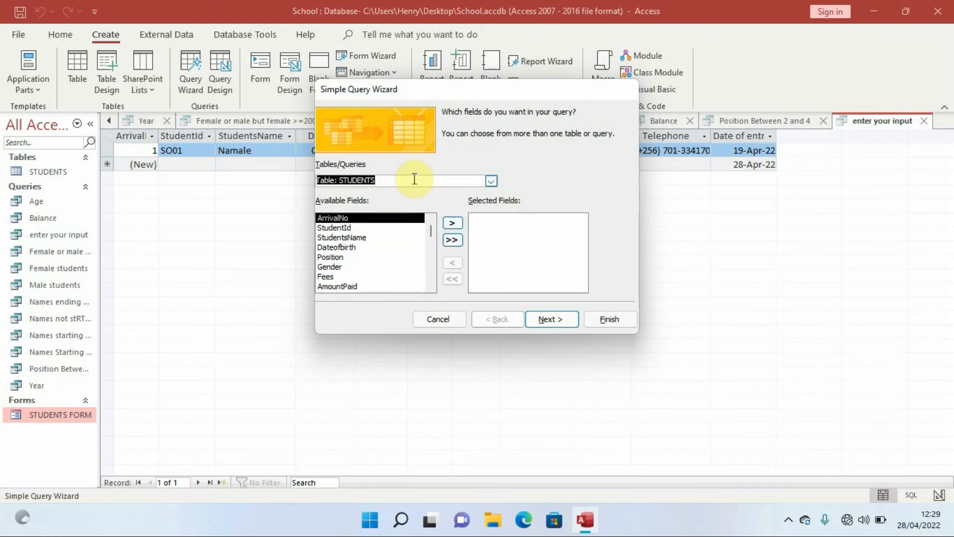
Step: Add the fields ArrivalNo, StudentId, StudentsName, Dateofbirth, Position, Gender, Fees and AmountPaid to the query's selected fields
{"action": "left_click", "coordinate": [449, 224]}
{"action": "left_click", "coordinate": [448, 224]}
{"action": "left_click", "coordinate": [448, 224]}
{"action": "left_click", "coordinate": [448, 224]}
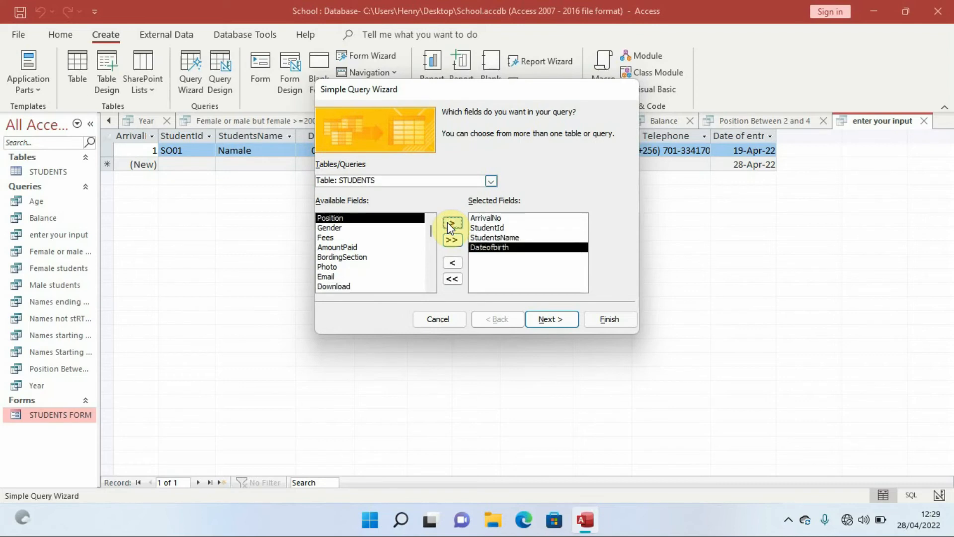
{"action": "left_click", "coordinate": [447, 222]}
{"action": "left_click", "coordinate": [448, 222]}
{"action": "left_click", "coordinate": [447, 222]}
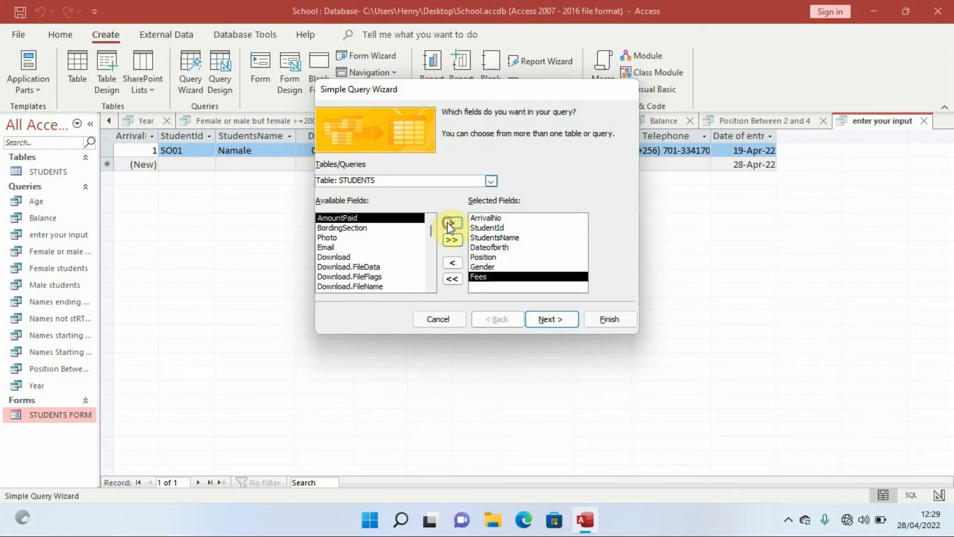
{"action": "left_click", "coordinate": [448, 222]}
Step: Add the Balance, Telephone and Date of entry fields to the selected fields, skipping the Download fields
{"action": "left_click_drag", "start_coordinate": [431, 232], "coordinate": [430, 290]}
{"action": "left_click", "coordinate": [347, 270]}
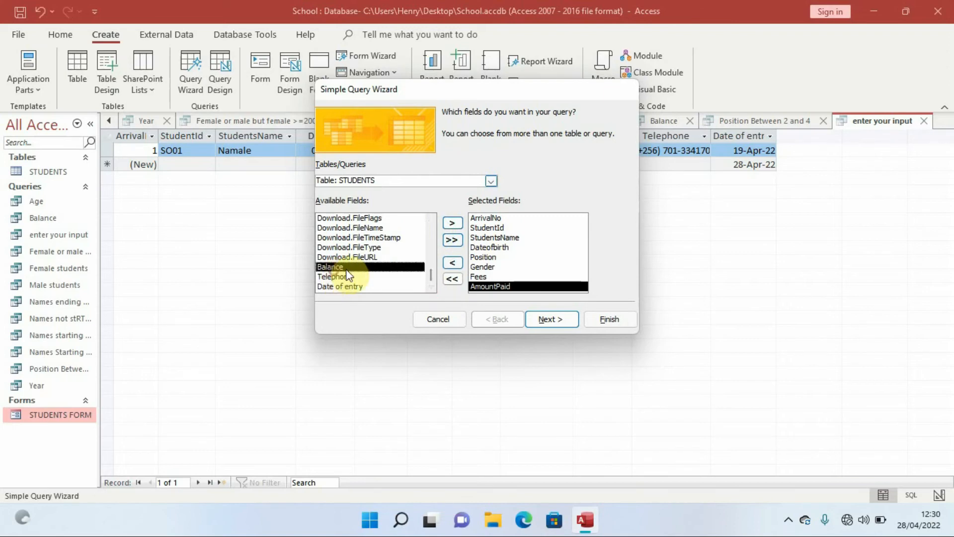
{"action": "left_click", "coordinate": [453, 223]}
{"action": "left_click", "coordinate": [452, 223]}
{"action": "left_click", "coordinate": [452, 222]}
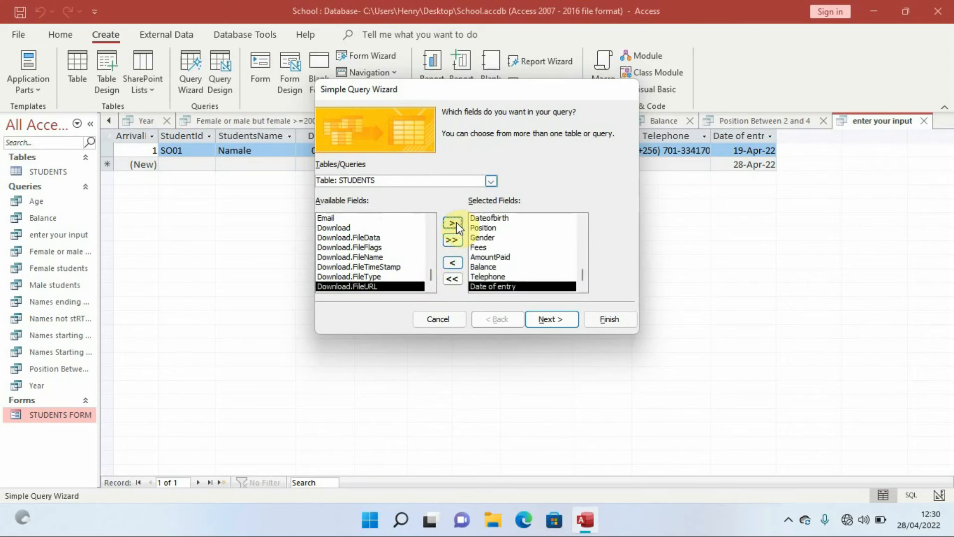
Step: Keep the detail query option, title the query "if statement" and finish the wizard with the design open for modification
{"action": "left_click", "coordinate": [561, 319]}
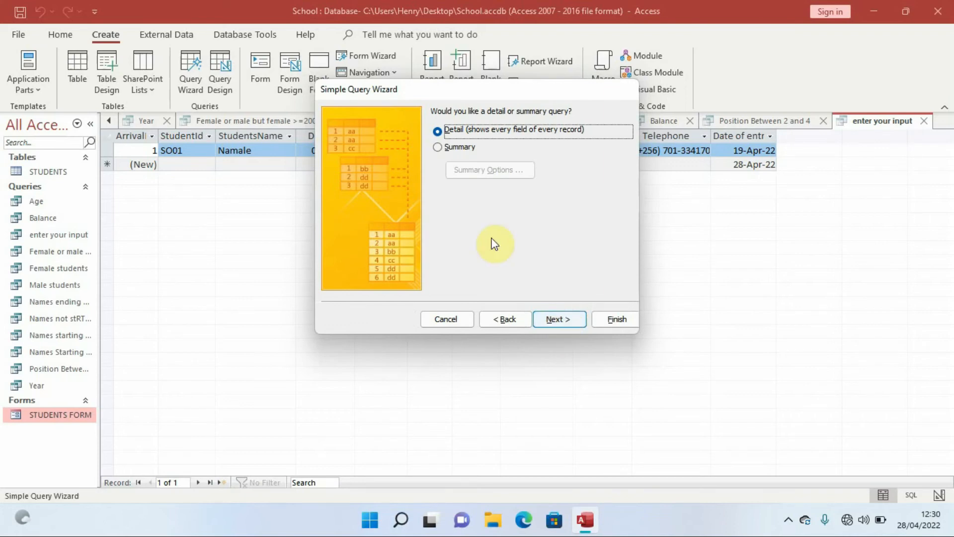
{"action": "left_click", "coordinate": [569, 318]}
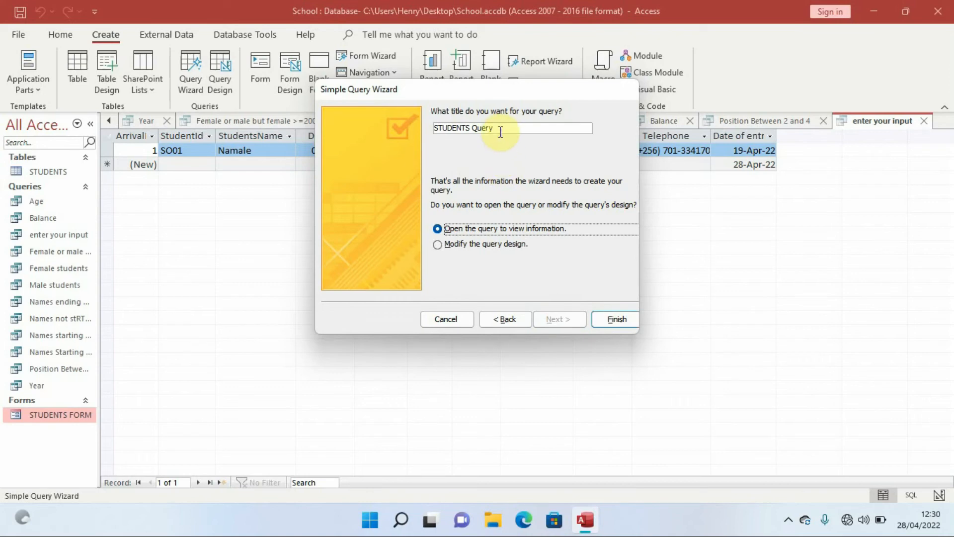
{"action": "left_click_drag", "start_coordinate": [499, 128], "coordinate": [422, 129]}
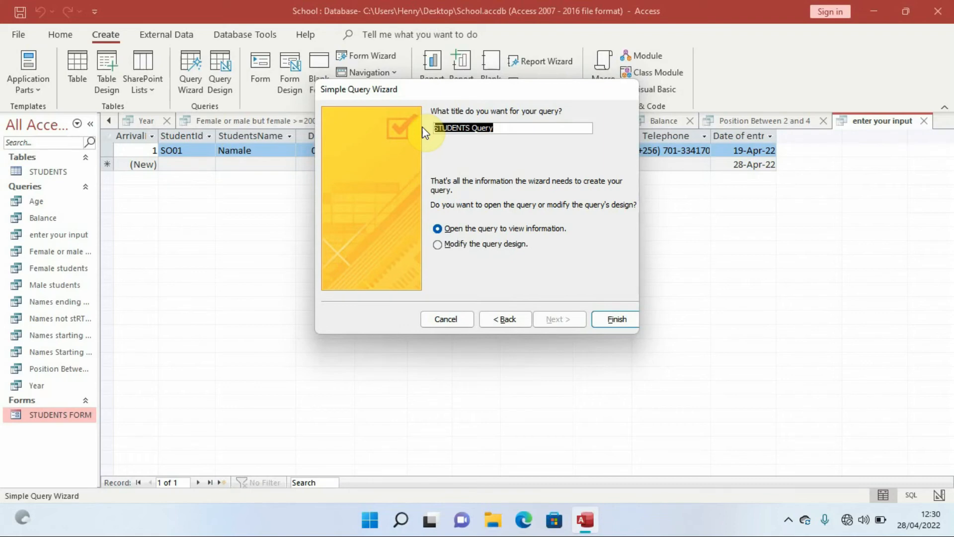
{"action": "key", "text": "BackSpace"}
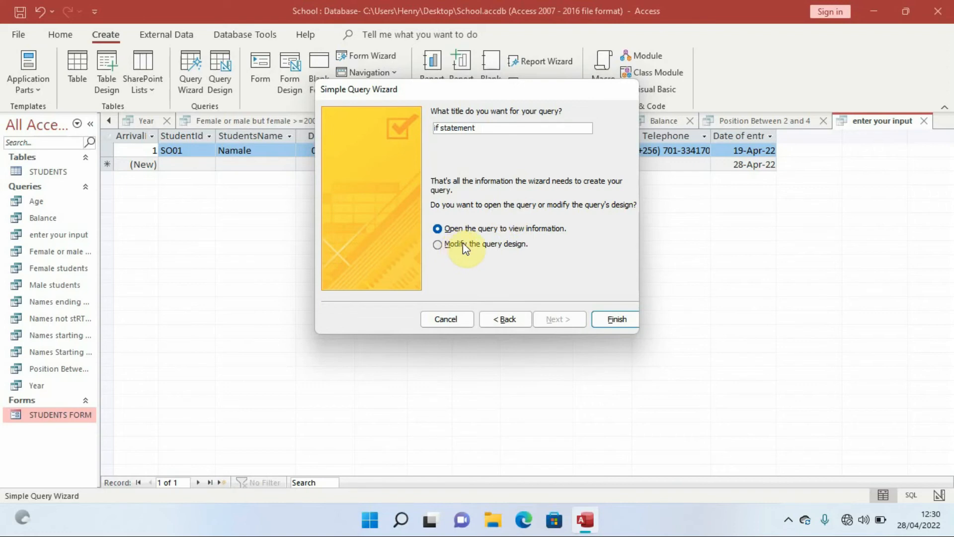
{"action": "left_click", "coordinate": [475, 243]}
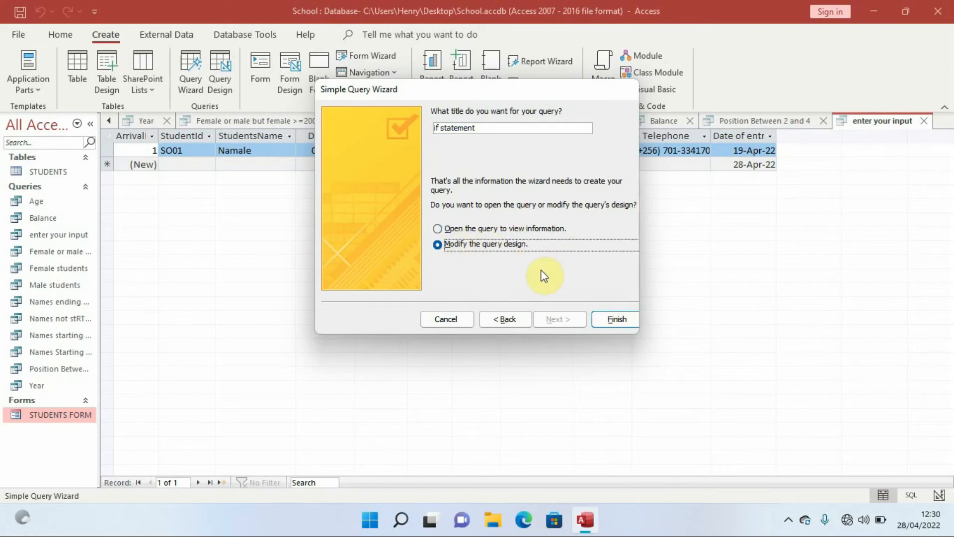
{"action": "left_click", "coordinate": [613, 318]}
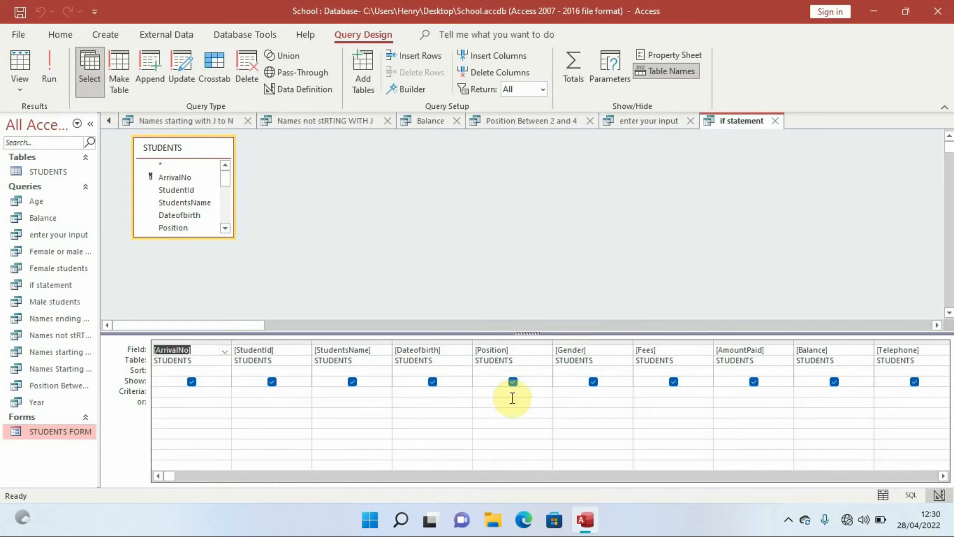
Step: Open the empty Field cell after Date of entry in the Zoom editor and widen the editor for a long expression
{"action": "left_click", "coordinate": [945, 476]}
{"action": "left_click", "coordinate": [945, 476]}
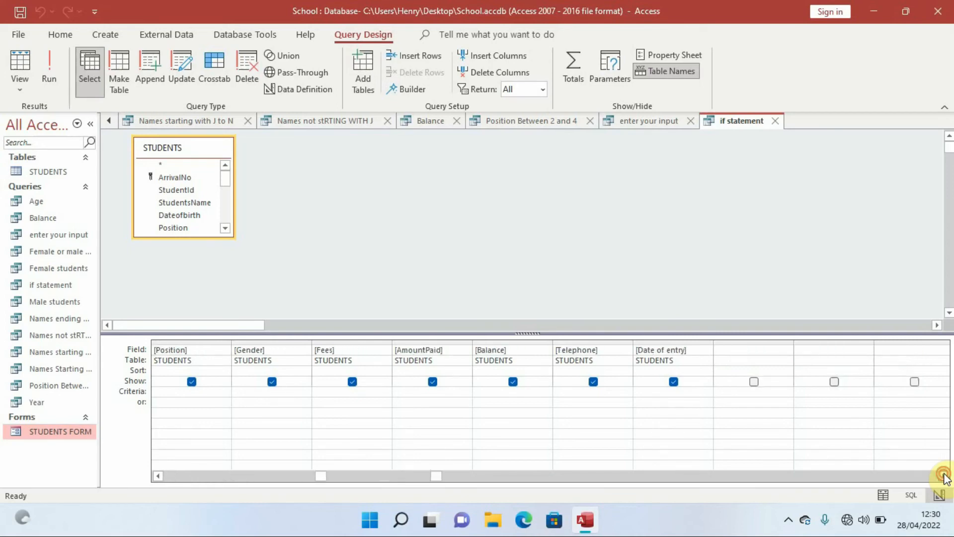
{"action": "left_click", "coordinate": [726, 351]}
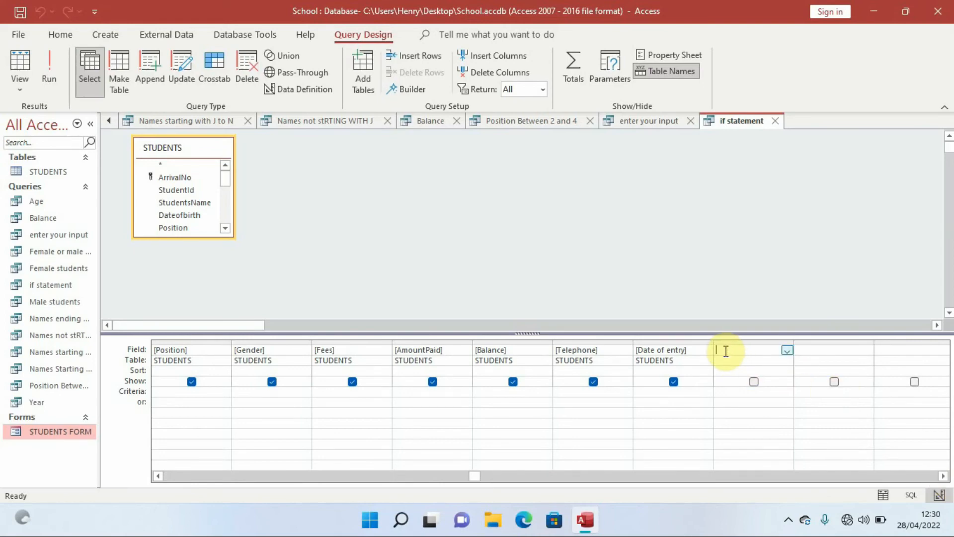
{"action": "right_click", "coordinate": [726, 351]}
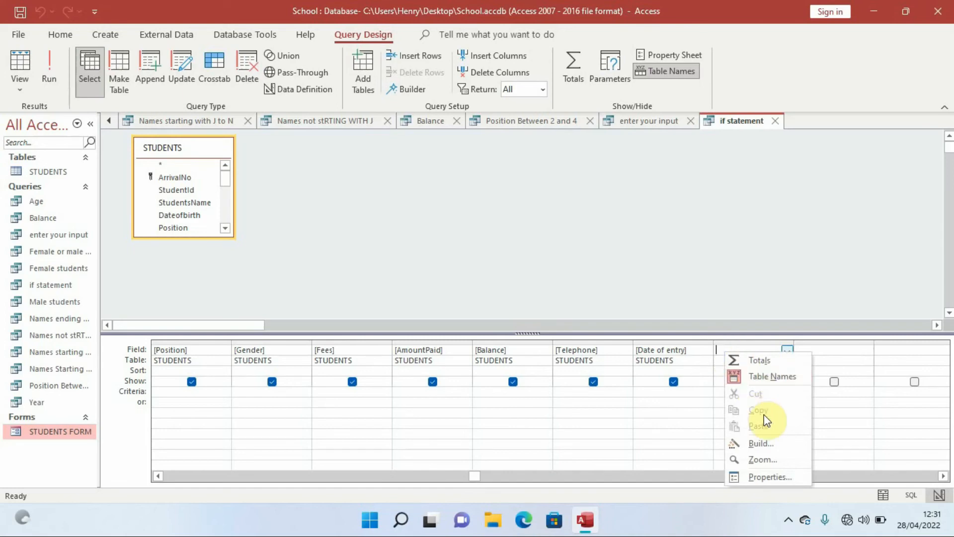
{"action": "left_click", "coordinate": [772, 458]}
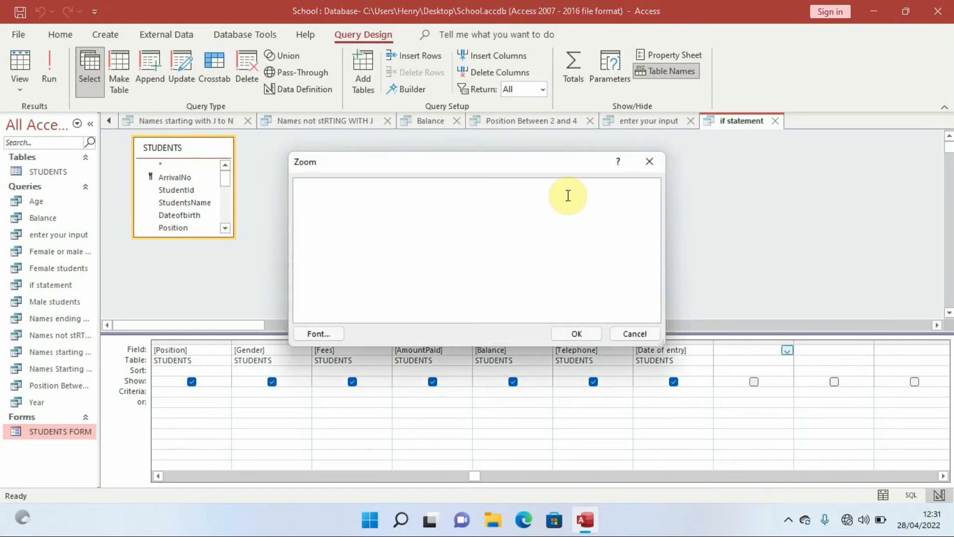
{"action": "left_click_drag", "start_coordinate": [538, 172], "coordinate": [561, 154]}
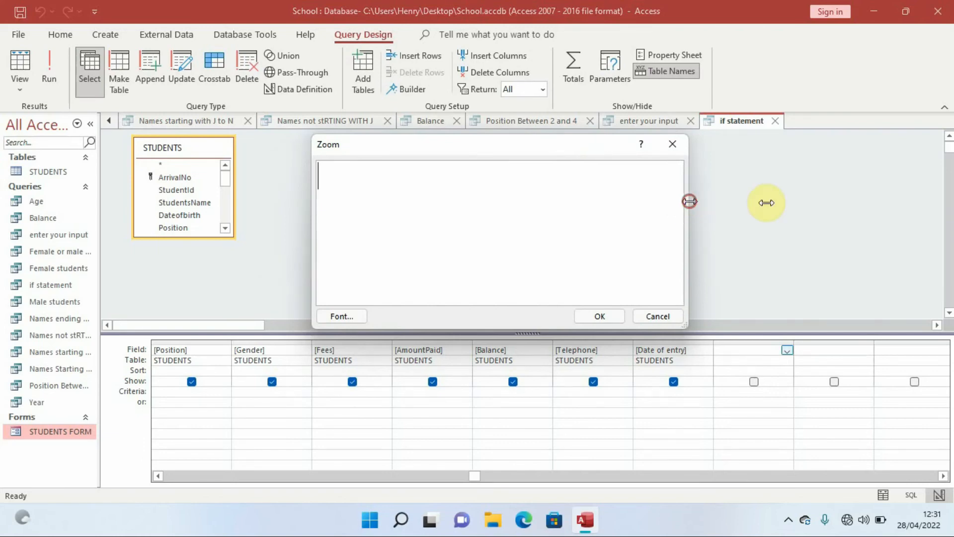
{"action": "left_click_drag", "start_coordinate": [688, 202], "coordinate": [876, 209]}
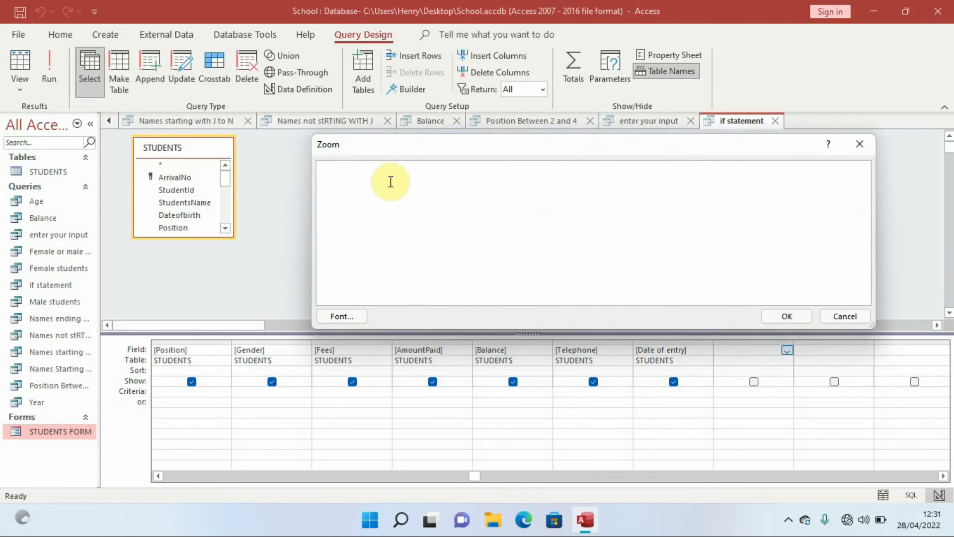
Step: Start the calculated field's expression in the Zoom editor with the name and function "Discount:IIF("
{"action": "left_click", "coordinate": [348, 179]}
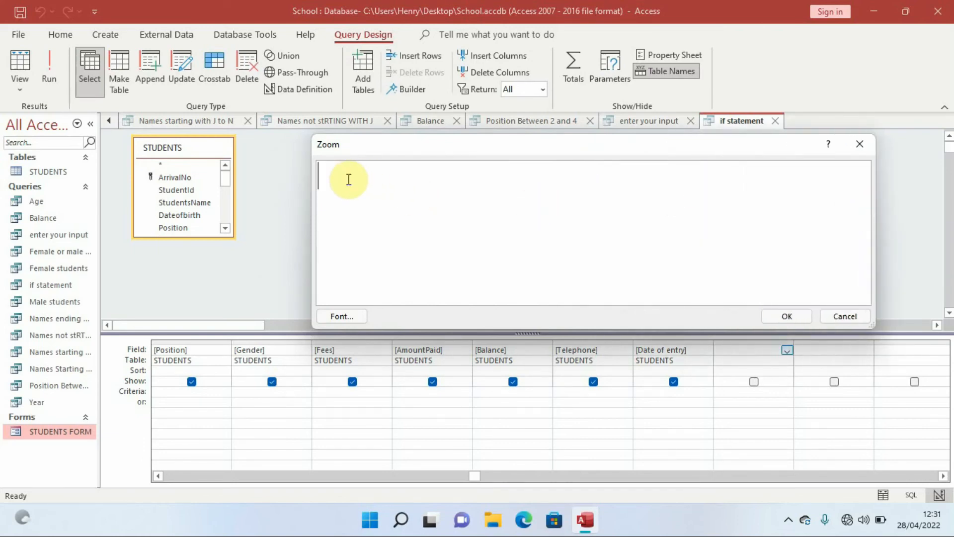
{"action": "key", "text": "Caps_Lock"}
{"action": "type", "text": "D"}
{"action": "key", "text": "Caps_Lock"}
{"action": "type", "text": "iscount"}
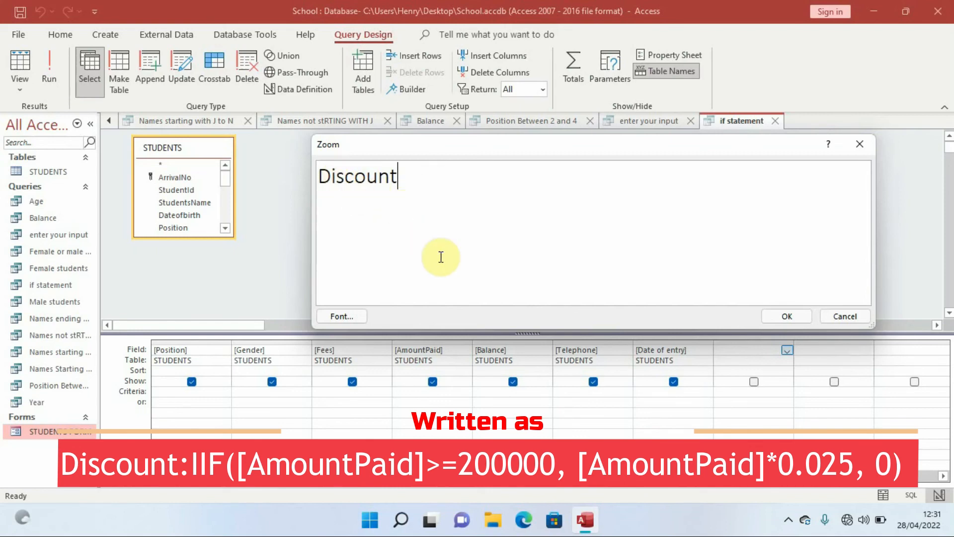
{"action": "type", "text": ":"}
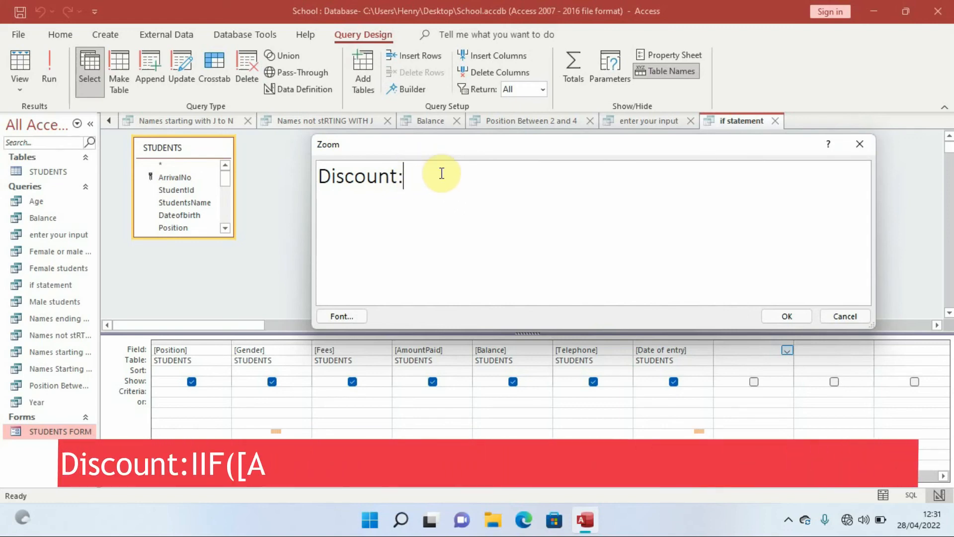
{"action": "key", "text": "Caps_Lock"}
{"action": "type", "text": "I"}
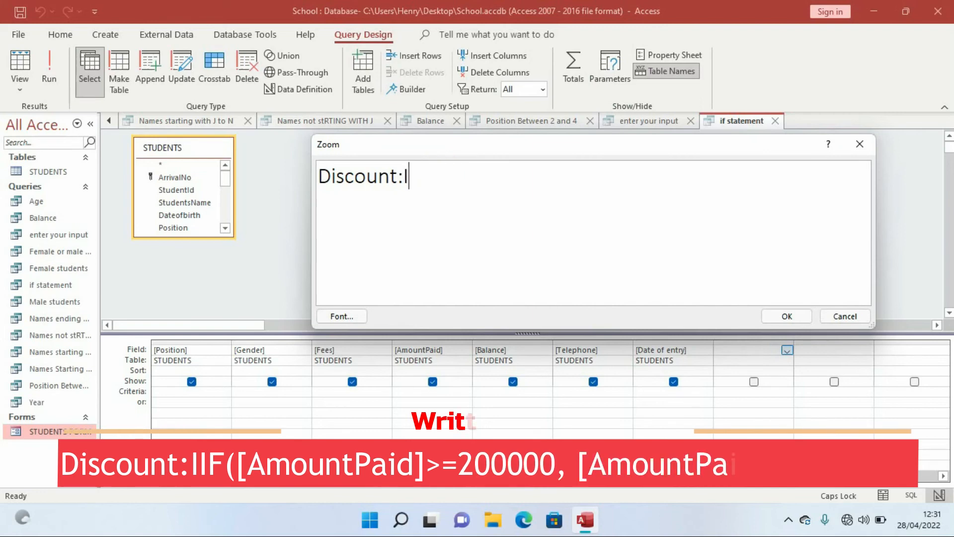
{"action": "type", "text": "IF"}
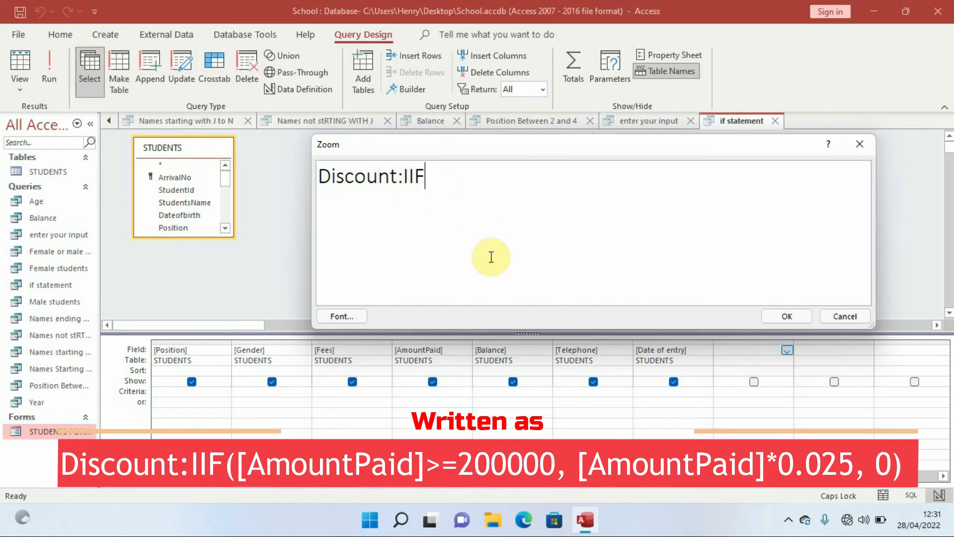
{"action": "type", "text": "("}
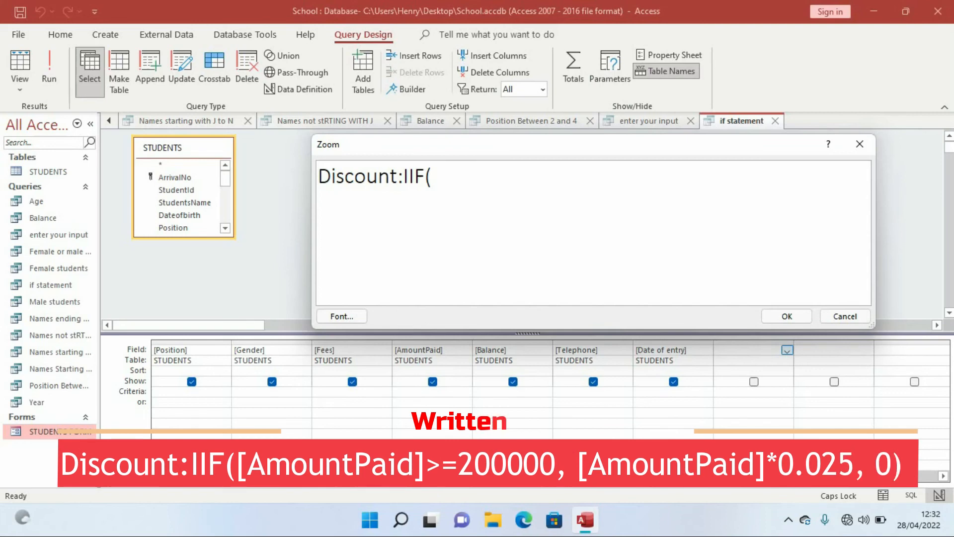
Step: Enter the IIF condition "[AmountPaid]>=200000," after the opening bracket of the Discount expression
{"action": "type", "text": "["}
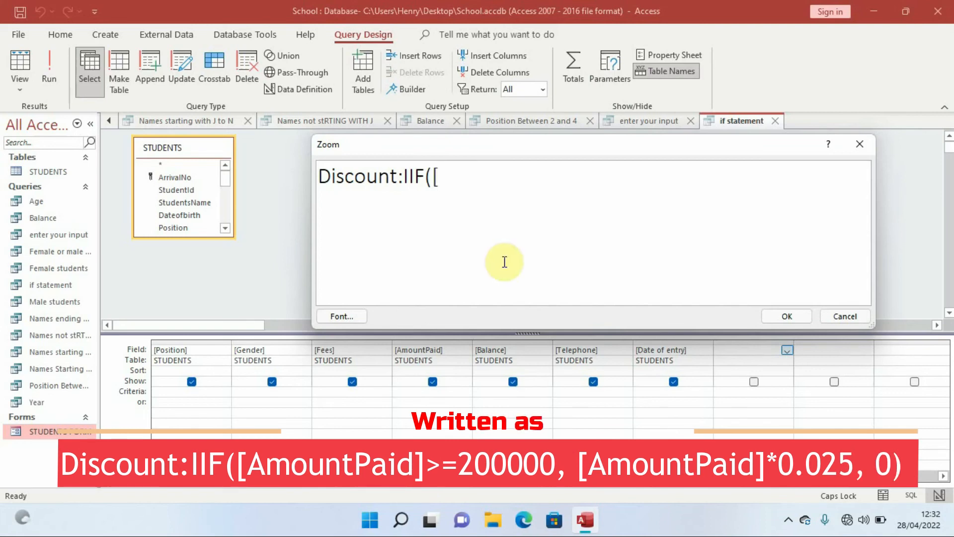
{"action": "type", "text": "a"}
{"action": "key", "text": "Caps_Lock"}
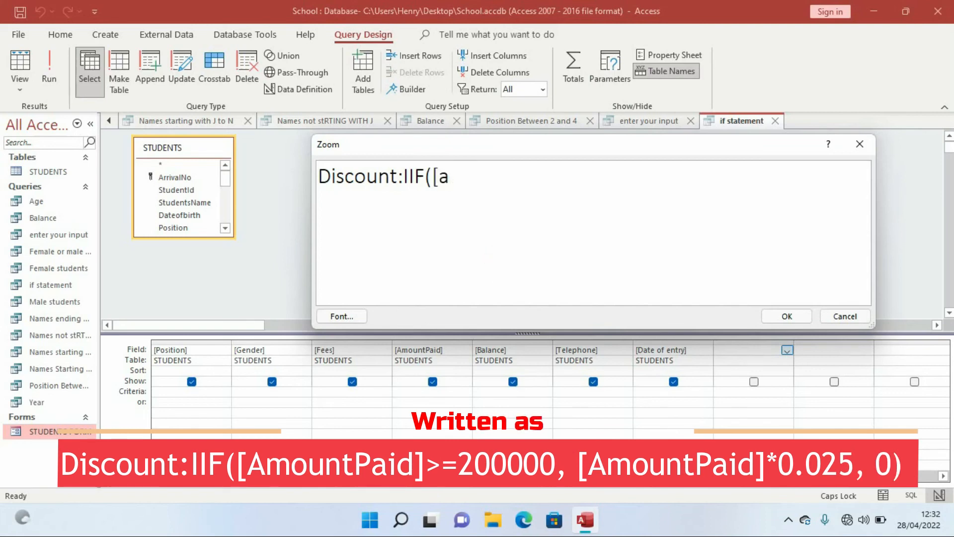
{"action": "key", "text": "Caps_Lock"}
{"action": "key", "text": "BackSpace"}
{"action": "type", "text": "A"}
{"action": "key", "text": "Caps_Lock"}
{"action": "type", "text": "mou"}
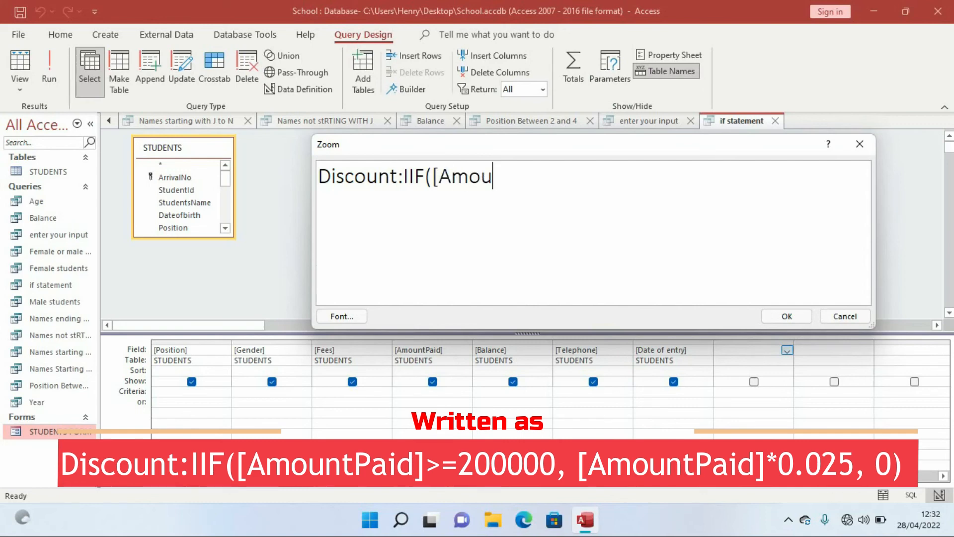
{"action": "type", "text": "ntPaid"}
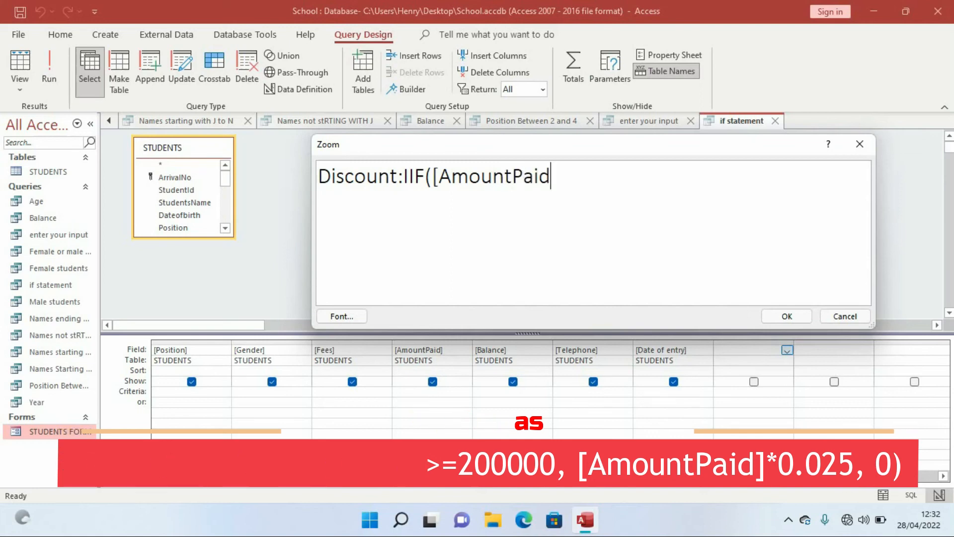
{"action": "type", "text": "]"}
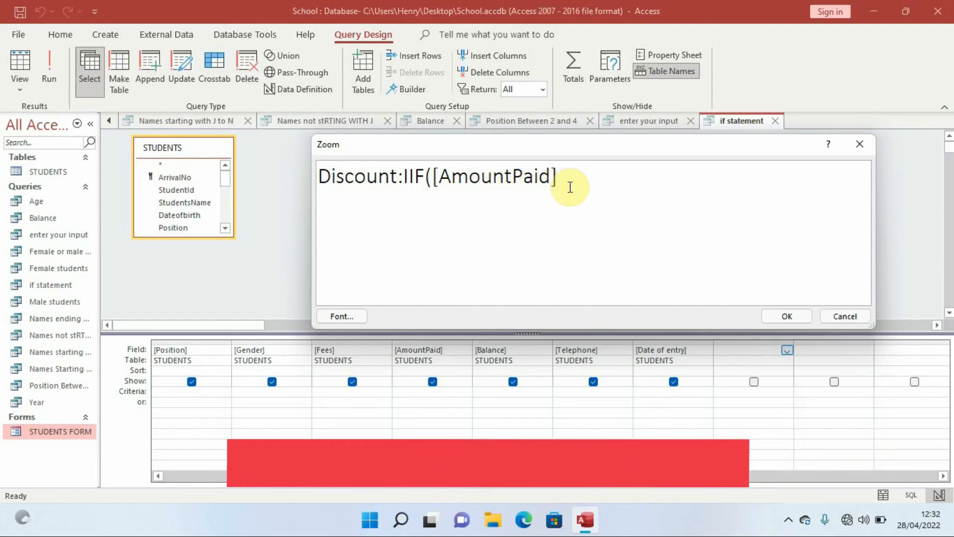
{"action": "type", "text": ">"}
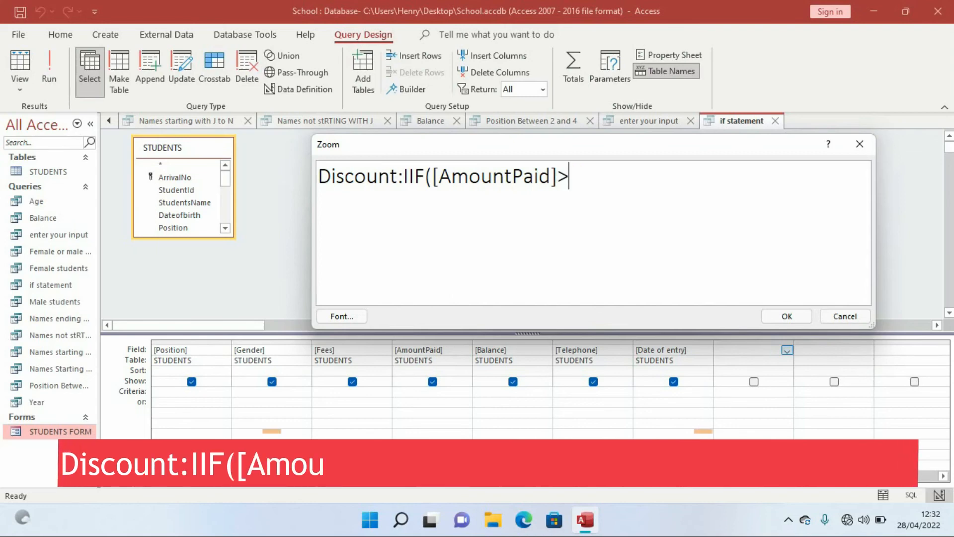
{"action": "type", "text": "="}
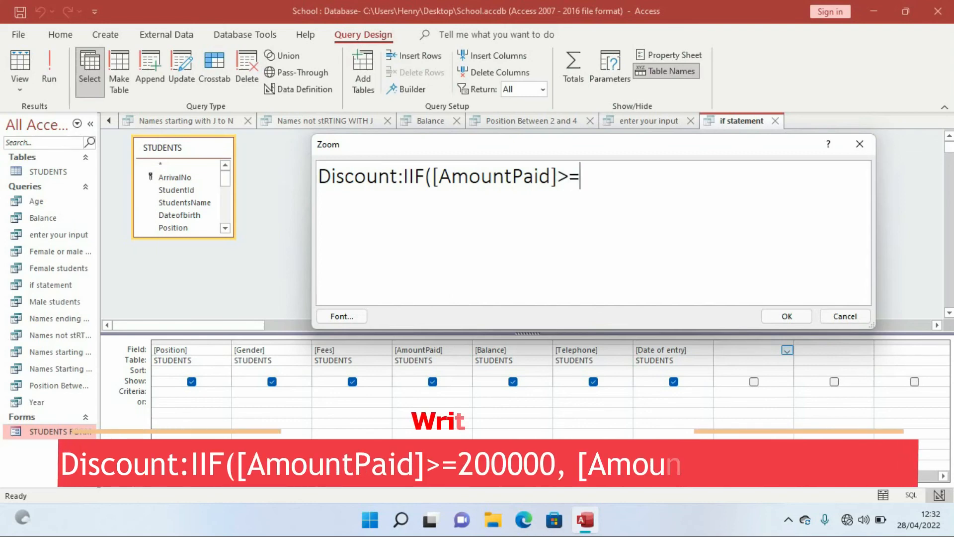
{"action": "type", "text": "200"}
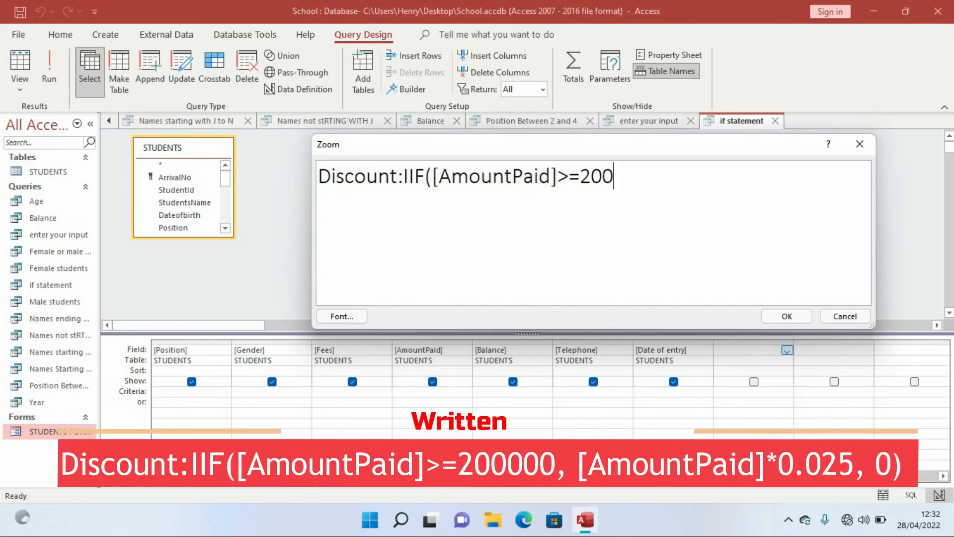
{"action": "type", "text": "000"}
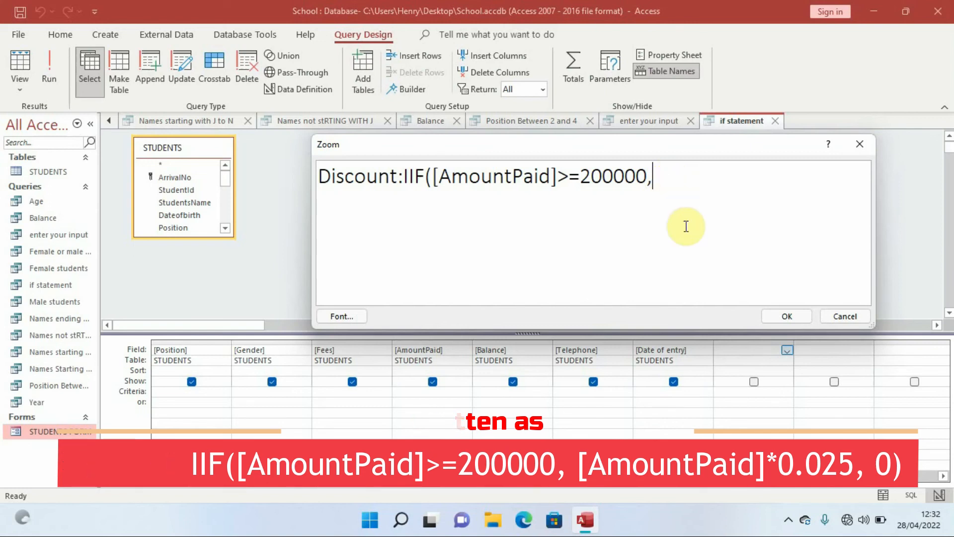
Step: Enter "[AmountPaid]*0.025" as the IIF function's value when the condition is true
{"action": "type", "text": "["}
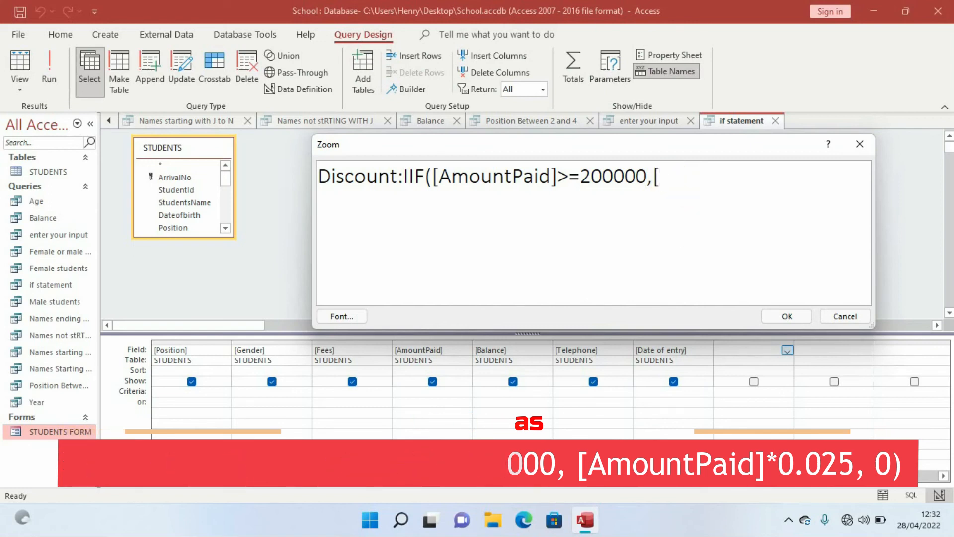
{"action": "type", "text": "Am"}
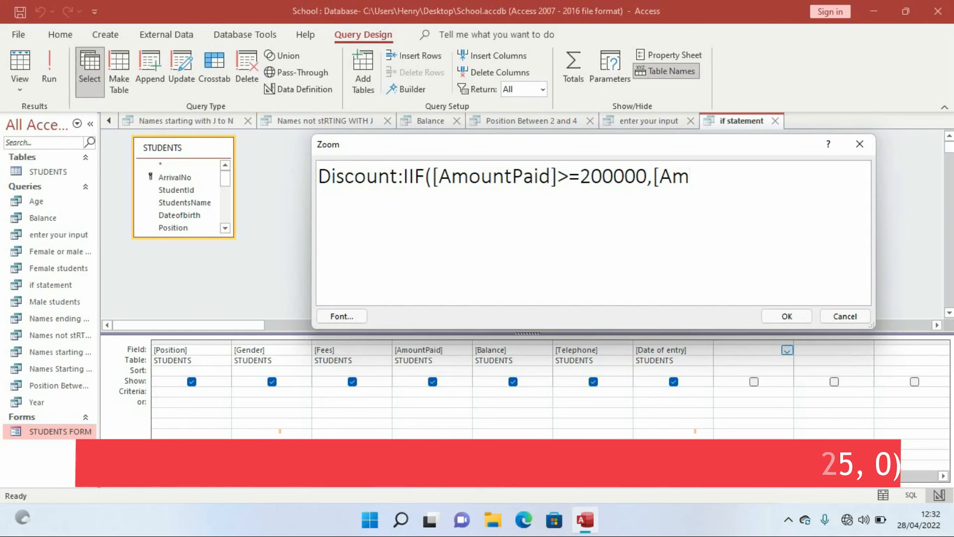
{"action": "type", "text": "ount"}
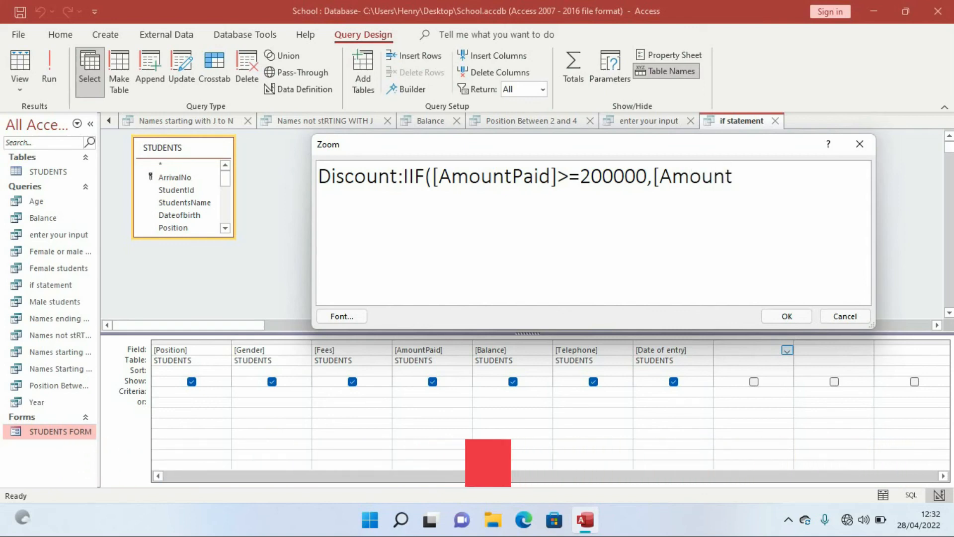
{"action": "key", "text": "Caps_Lock"}
{"action": "type", "text": "Paid"}
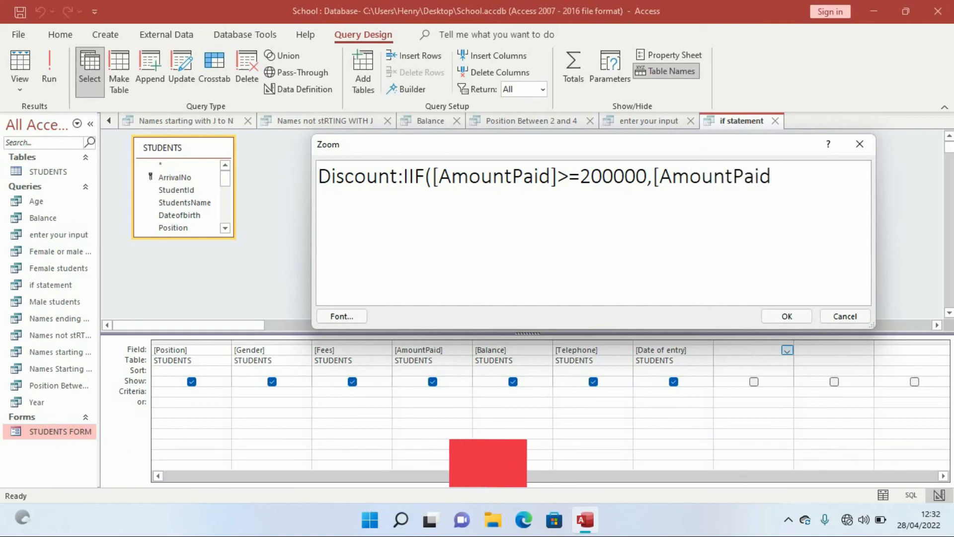
{"action": "type", "text": "]"}
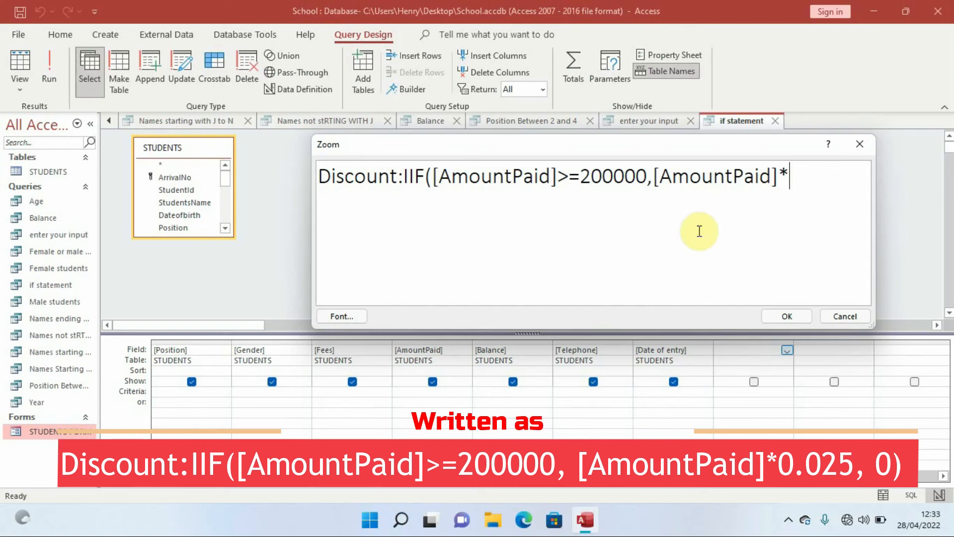
{"action": "type", "text": "*0.025"}
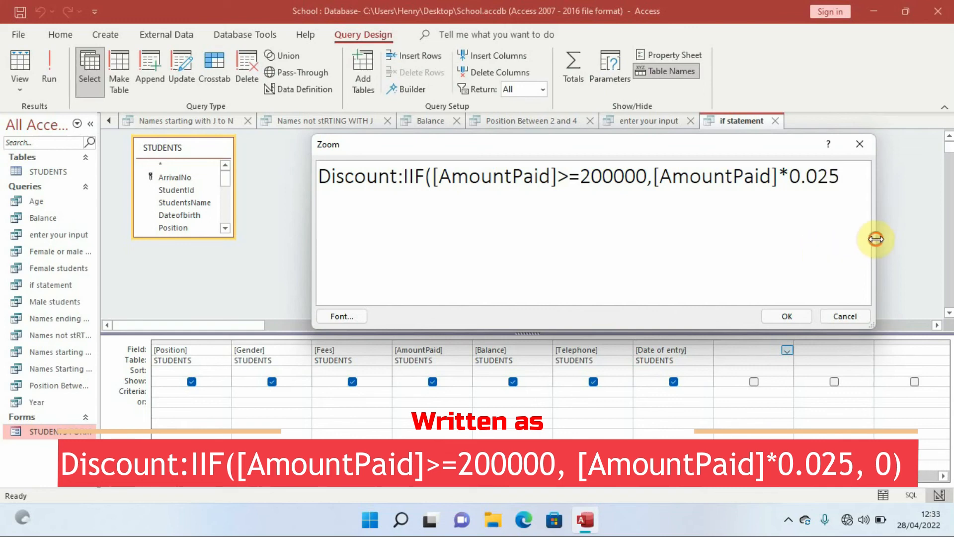
Step: Complete the Discount expression with ",0)" in a widened Zoom editor, accept it and run the query
{"action": "left_click_drag", "start_coordinate": [876, 239], "coordinate": [934, 241]}
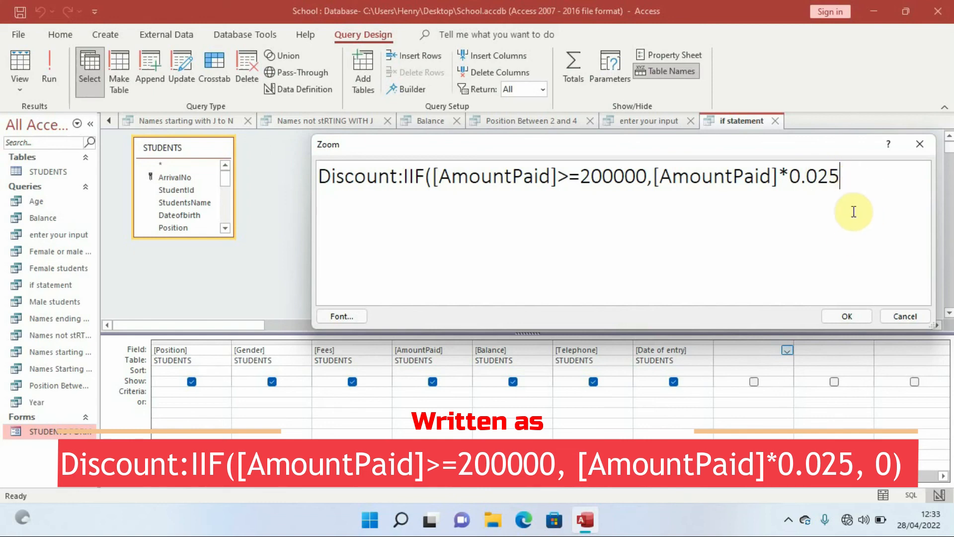
{"action": "type", "text": ",0"}
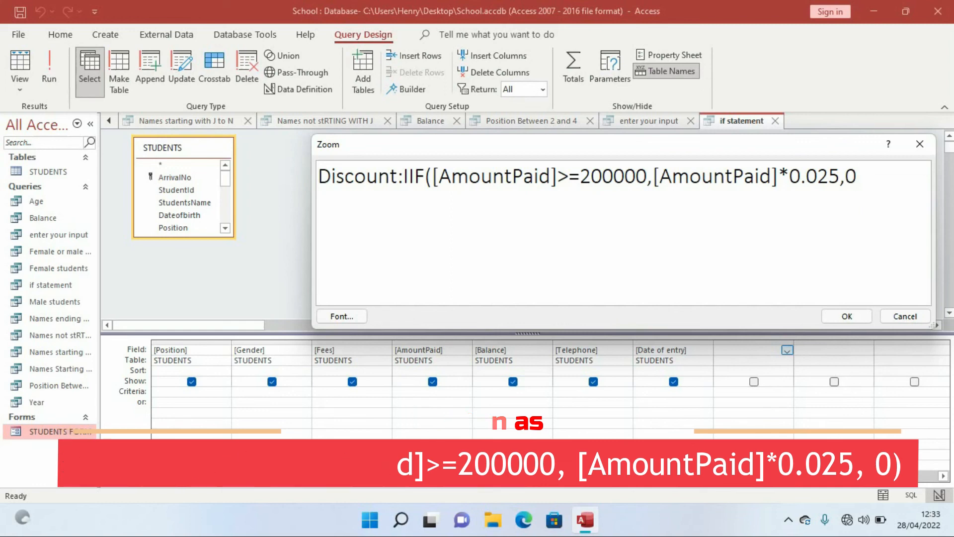
{"action": "type", "text": ")"}
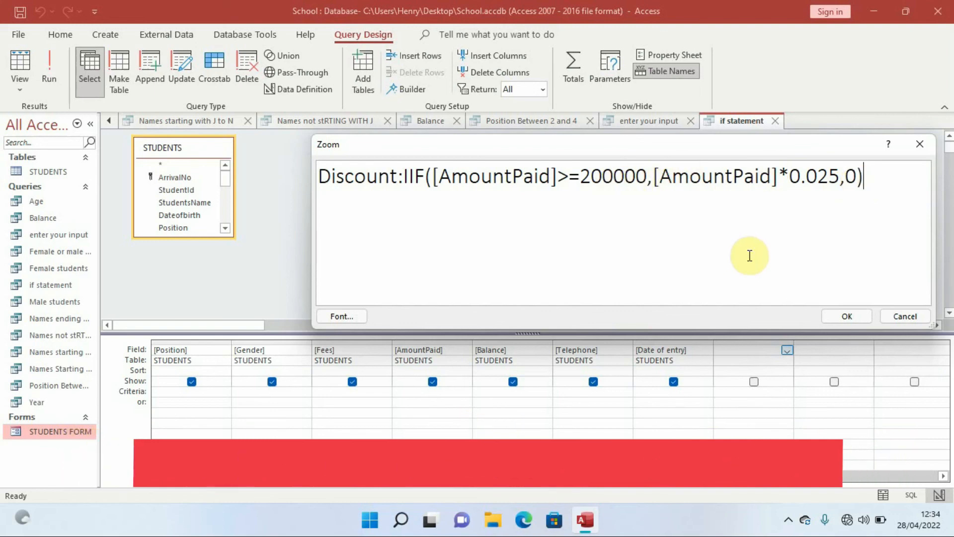
{"action": "left_click", "coordinate": [851, 315]}
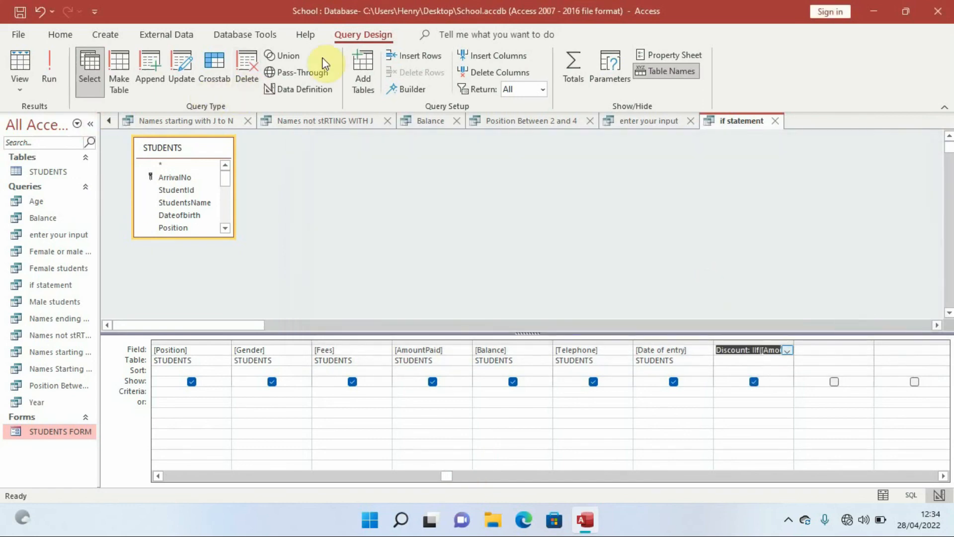
{"action": "left_click", "coordinate": [53, 67]}
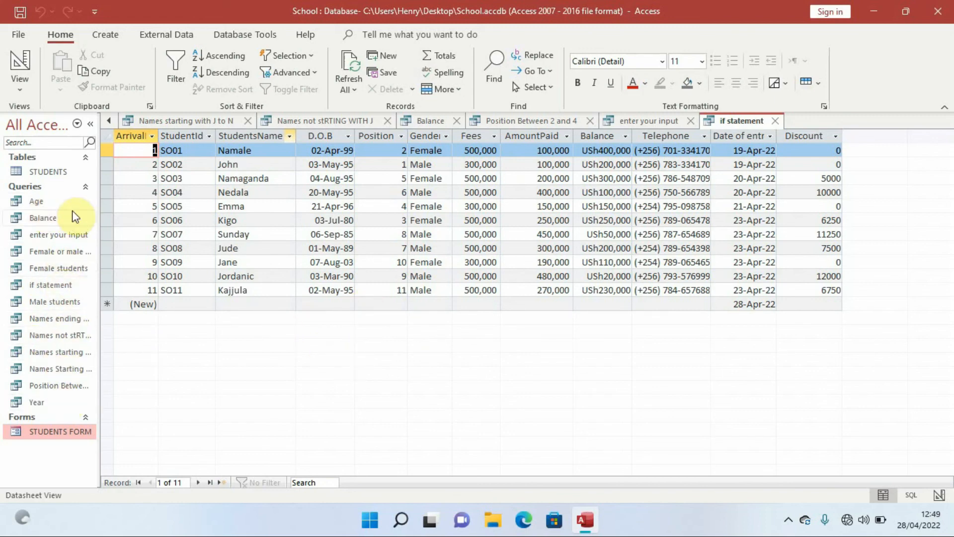
Step: Create a new query in design view and add the STUDENTS table to it
{"action": "left_click", "coordinate": [112, 35]}
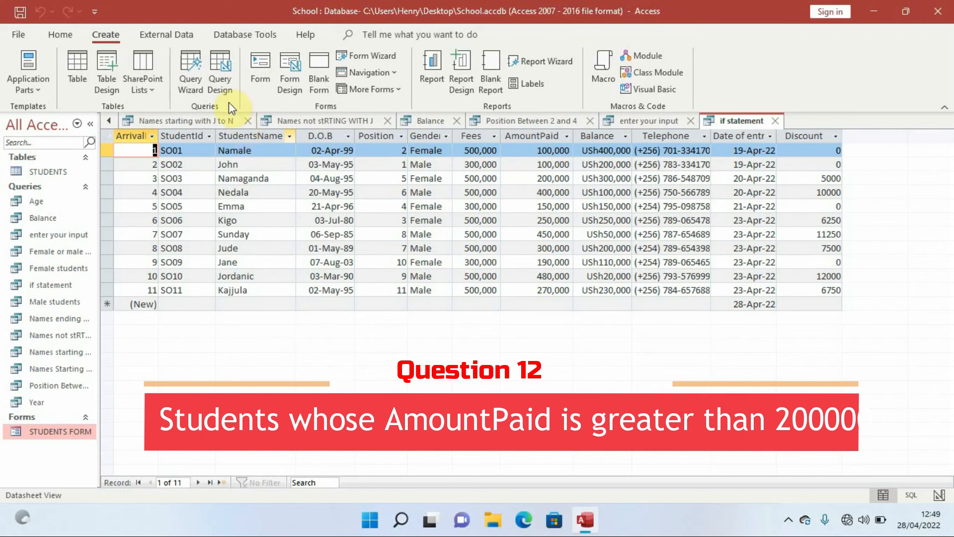
{"action": "left_click", "coordinate": [222, 77]}
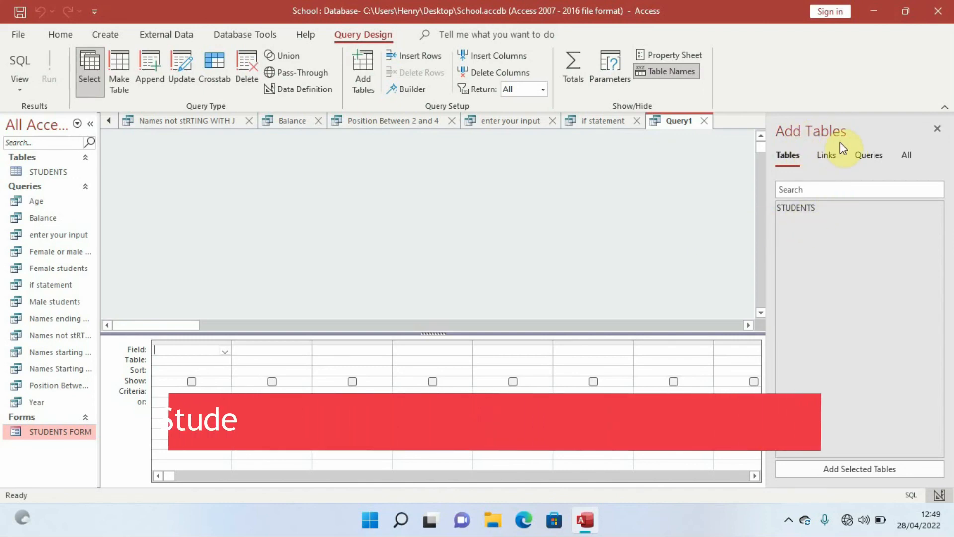
{"action": "double_click", "coordinate": [811, 207]}
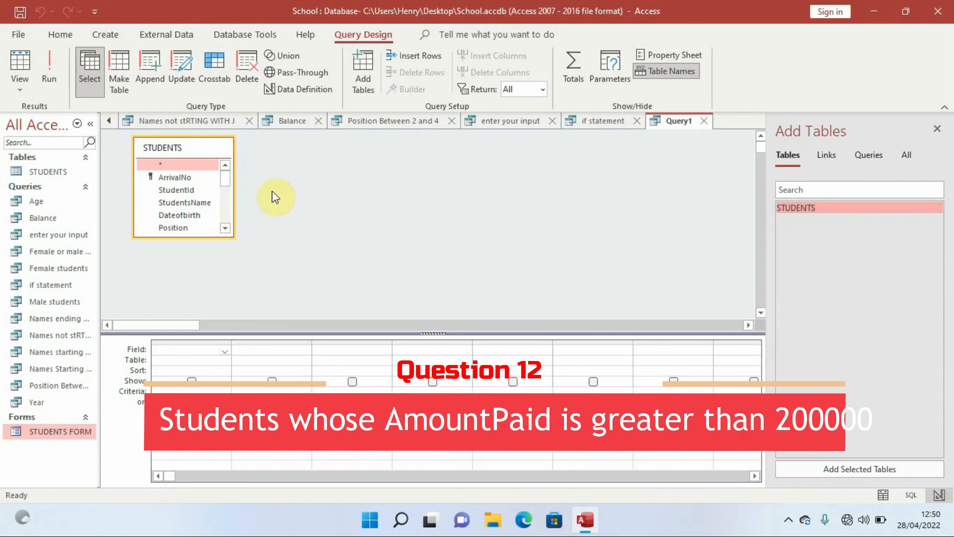
Step: Add the ArrivalNo, StudentId, StudentsName and Dateofbirth fields from the STUDENTS table to the query grid
{"action": "double_click", "coordinate": [186, 178]}
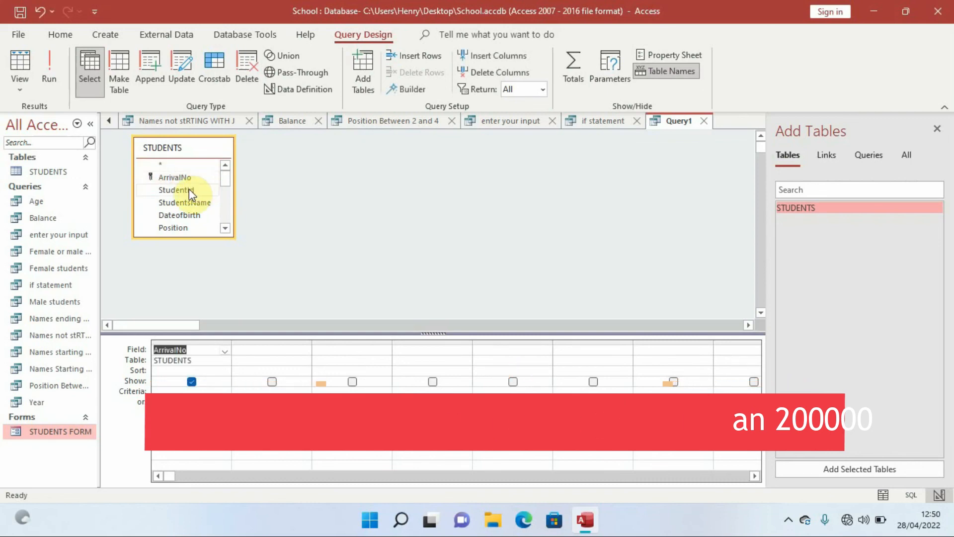
{"action": "double_click", "coordinate": [189, 191]}
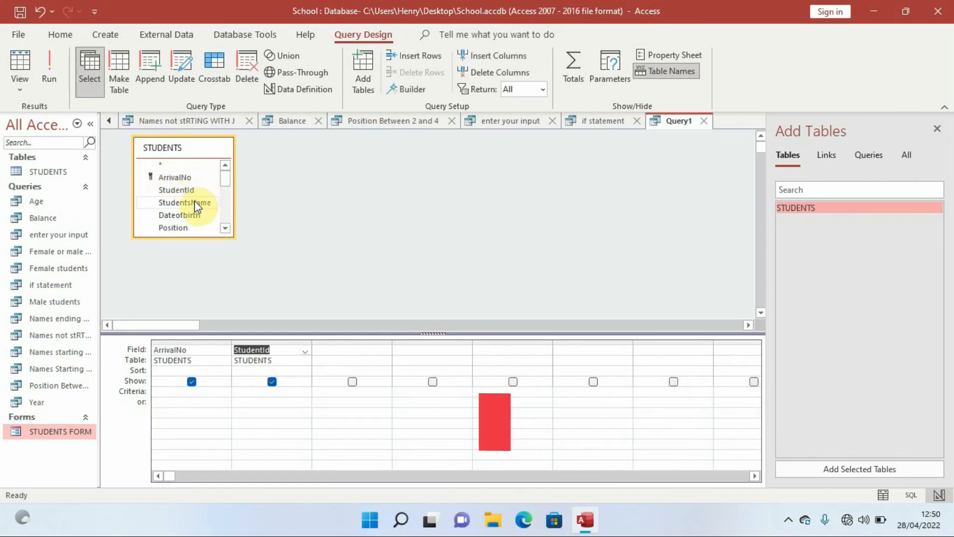
{"action": "left_click", "coordinate": [194, 201]}
{"action": "double_click", "coordinate": [195, 201]}
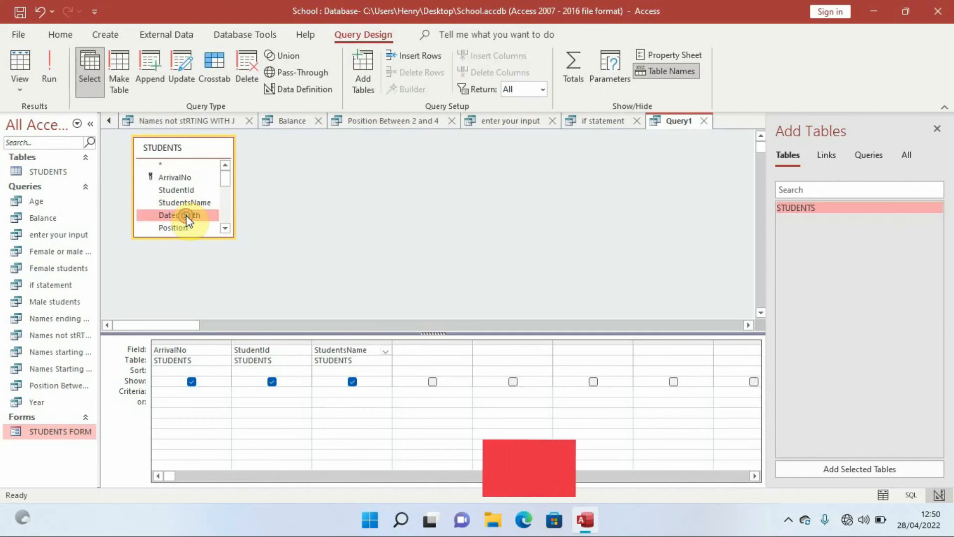
{"action": "double_click", "coordinate": [189, 216]}
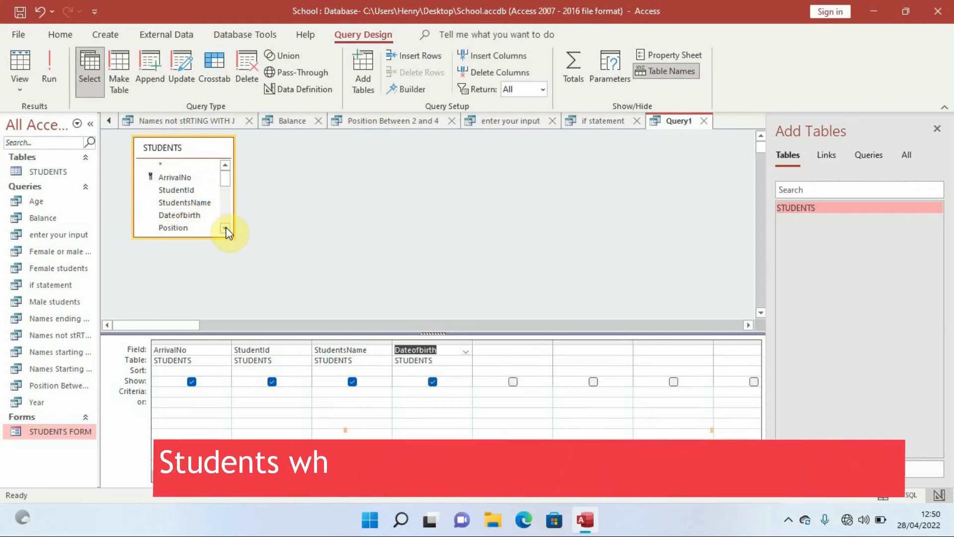
Step: Add the Position, Gender and Fees fields from the STUDENTS table to the query grid
{"action": "left_click", "coordinate": [226, 229]}
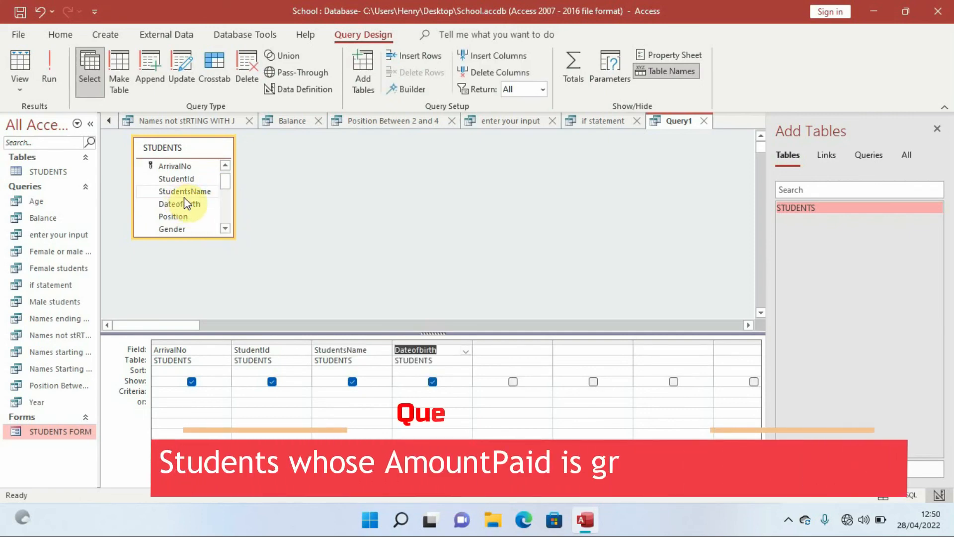
{"action": "double_click", "coordinate": [177, 217]}
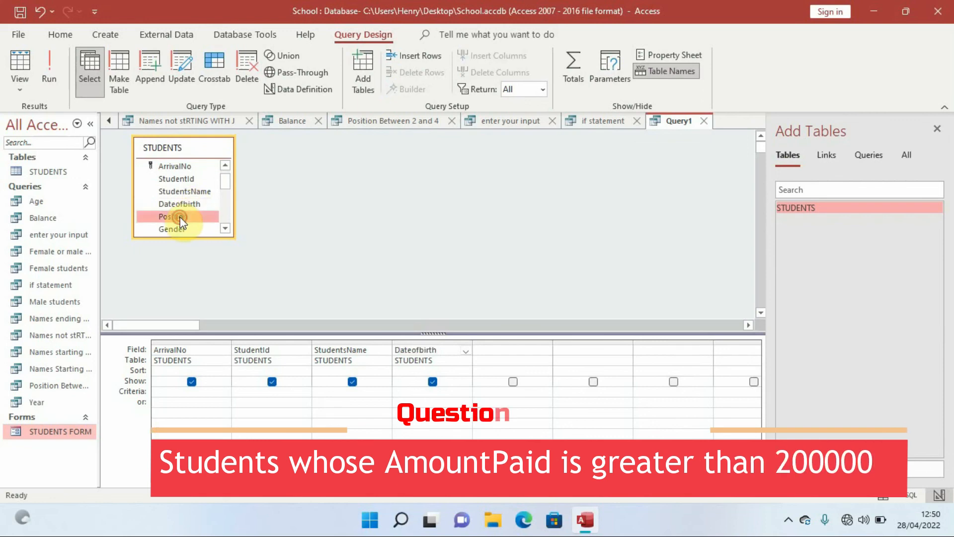
{"action": "left_click", "coordinate": [225, 229]}
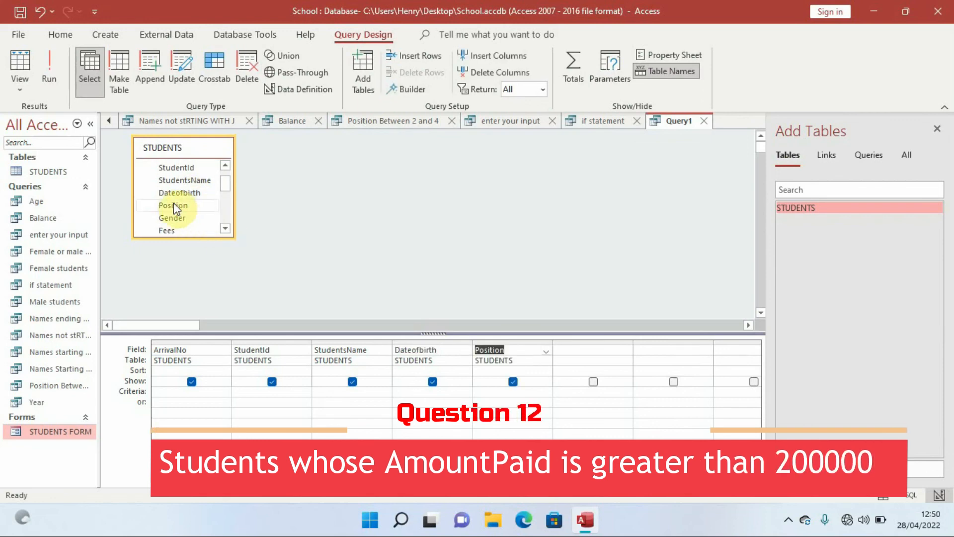
{"action": "double_click", "coordinate": [177, 218]}
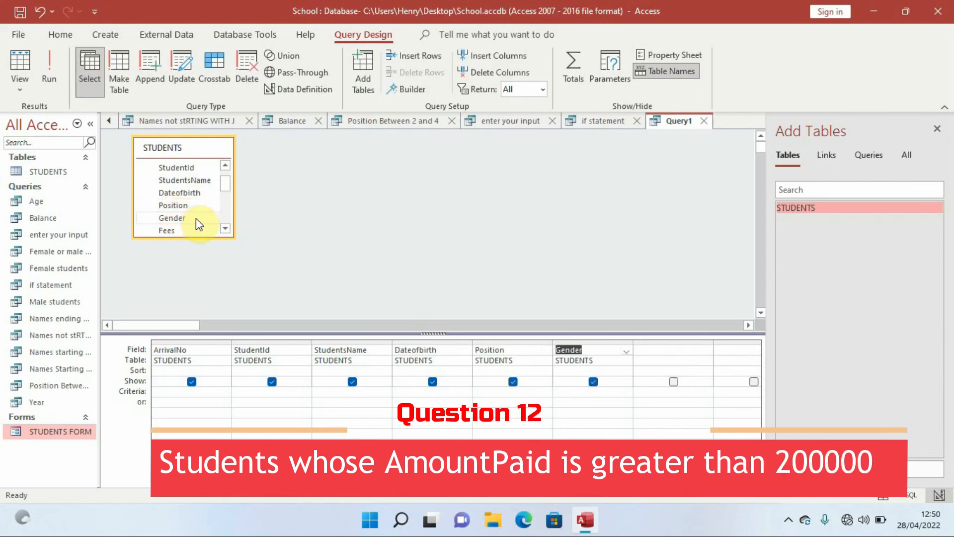
{"action": "left_click", "coordinate": [226, 230]}
{"action": "double_click", "coordinate": [167, 219]}
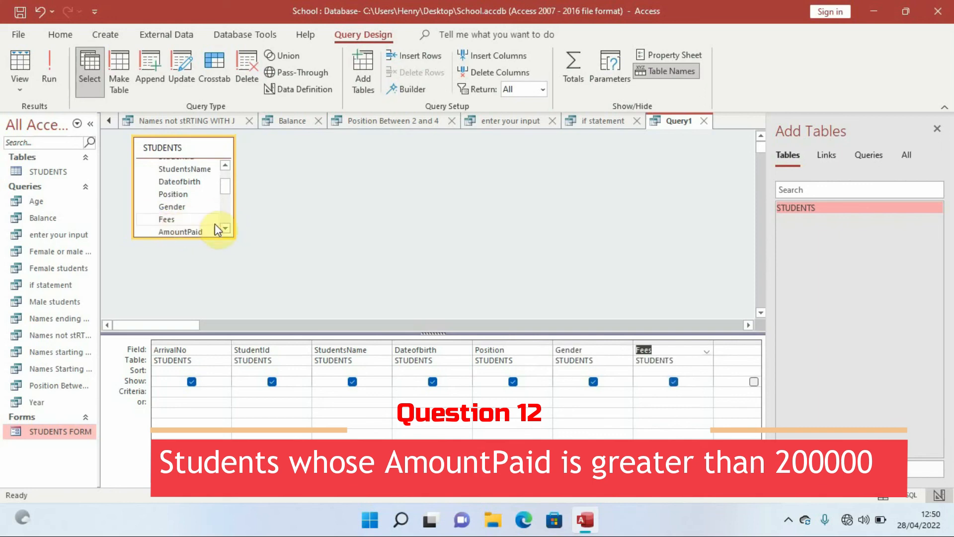
Step: Add the AmountPaid and Photo fields from the STUDENTS table to the query grid
{"action": "left_click", "coordinate": [224, 228]}
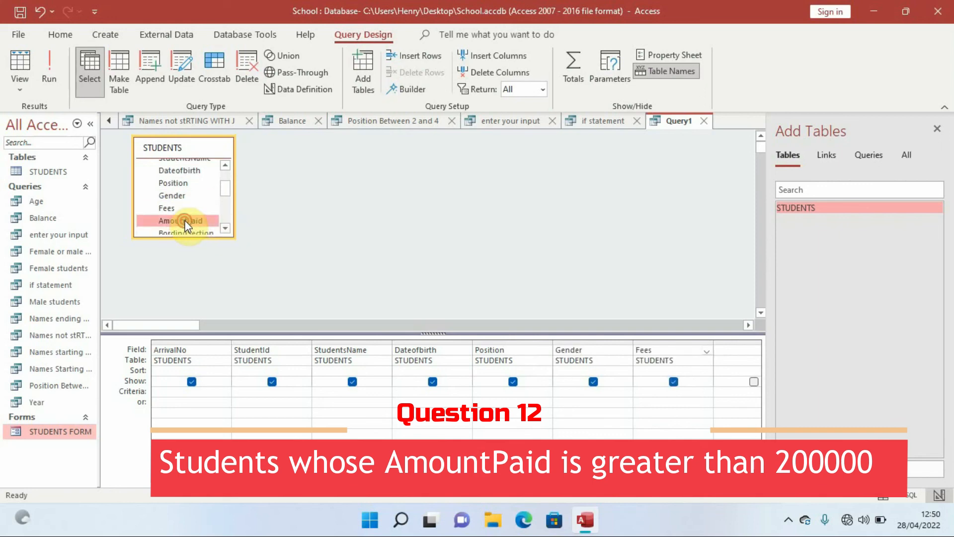
{"action": "double_click", "coordinate": [182, 221]}
{"action": "left_click", "coordinate": [226, 229]}
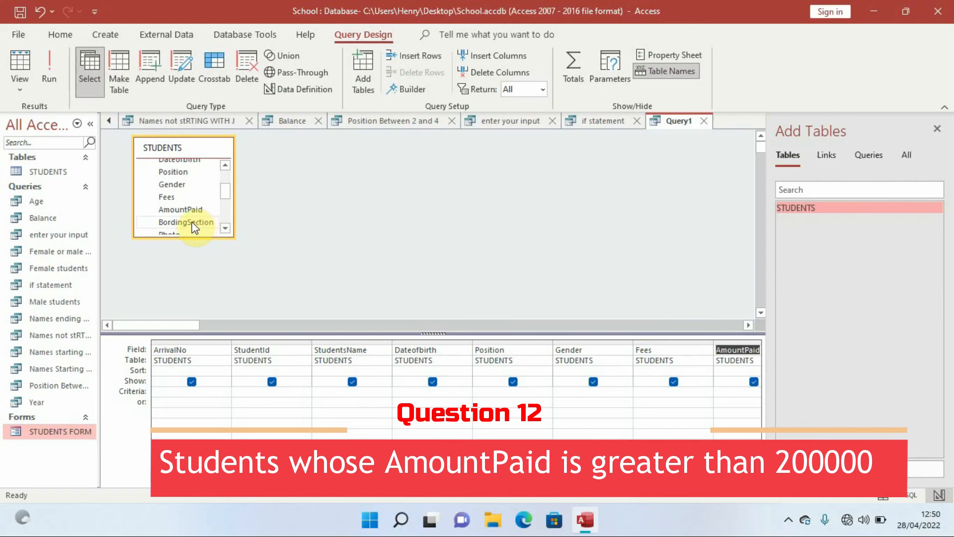
{"action": "left_click", "coordinate": [226, 229]}
{"action": "left_click", "coordinate": [226, 229]}
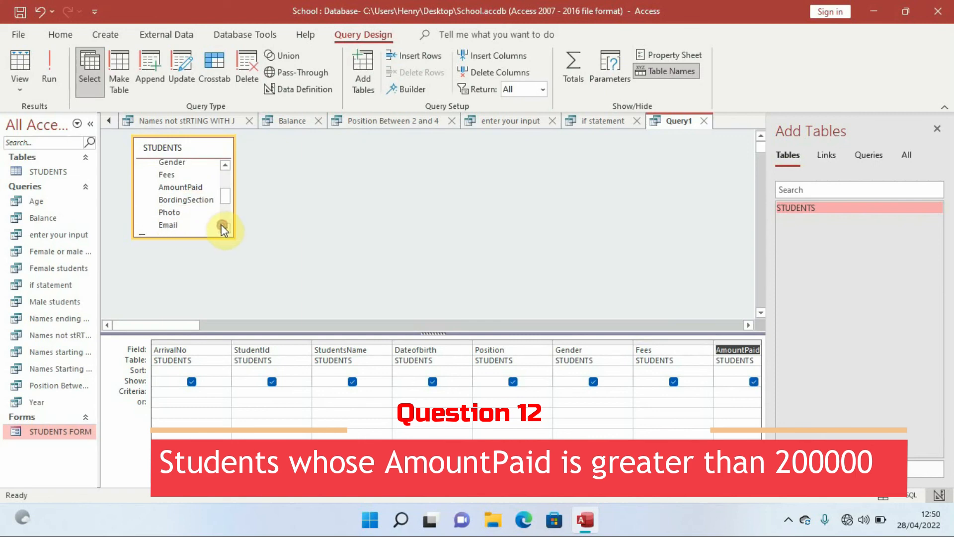
{"action": "left_click", "coordinate": [184, 213]}
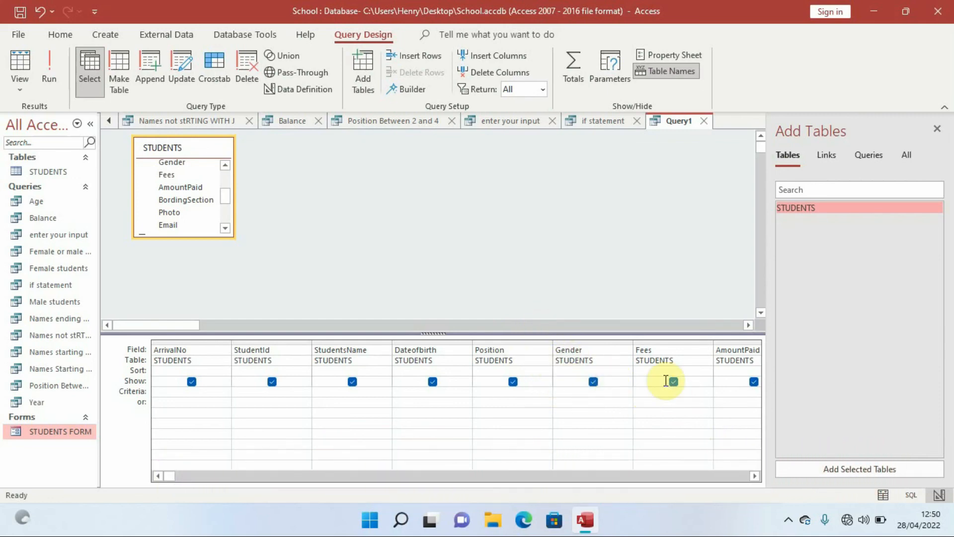
Step: Set the AmountPaid criteria to ">200000" in a narrowed, repositioned Zoom editor and run the query
{"action": "left_click", "coordinate": [755, 476]}
{"action": "left_click", "coordinate": [755, 476]}
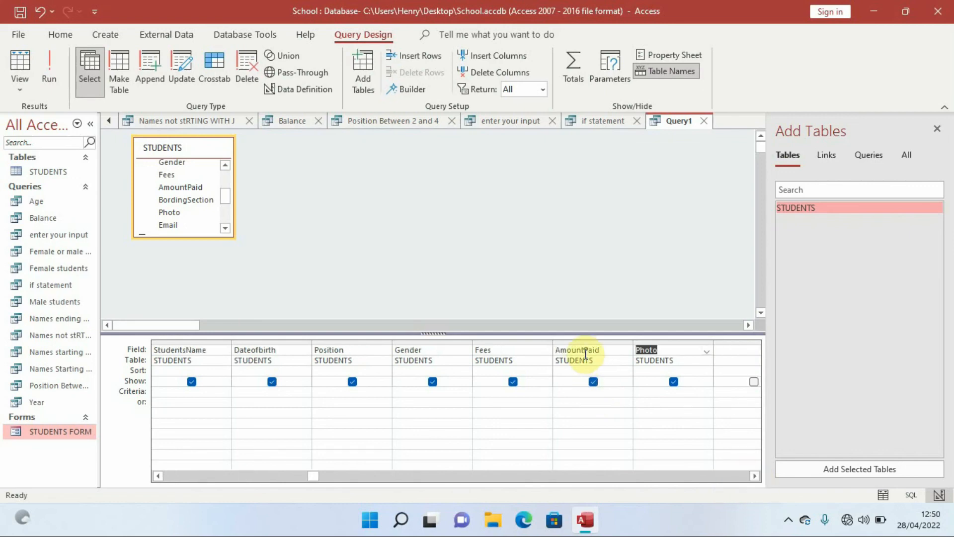
{"action": "left_click", "coordinate": [567, 392]}
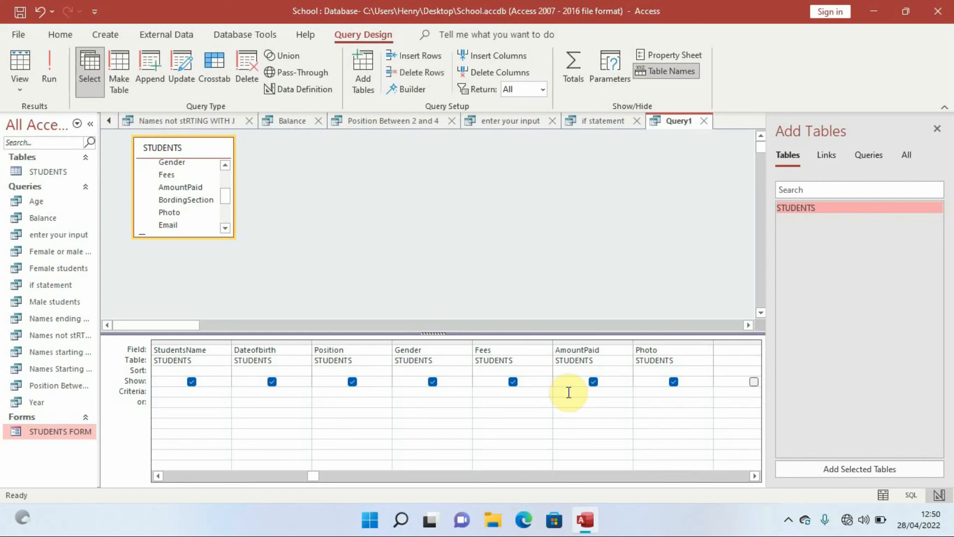
{"action": "right_click", "coordinate": [568, 392]}
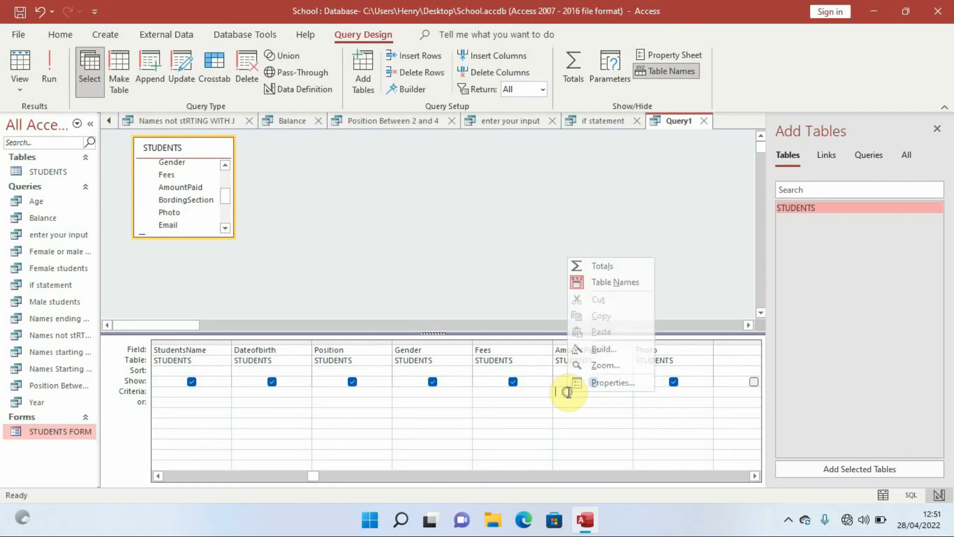
{"action": "left_click", "coordinate": [598, 368]}
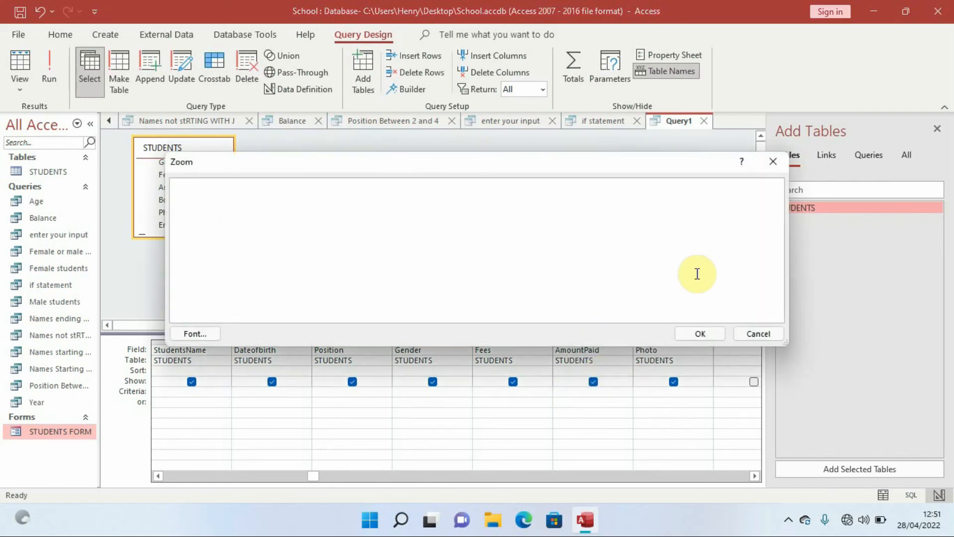
{"action": "left_click_drag", "start_coordinate": [789, 240], "coordinate": [490, 228]}
{"action": "left_click_drag", "start_coordinate": [355, 164], "coordinate": [562, 141]}
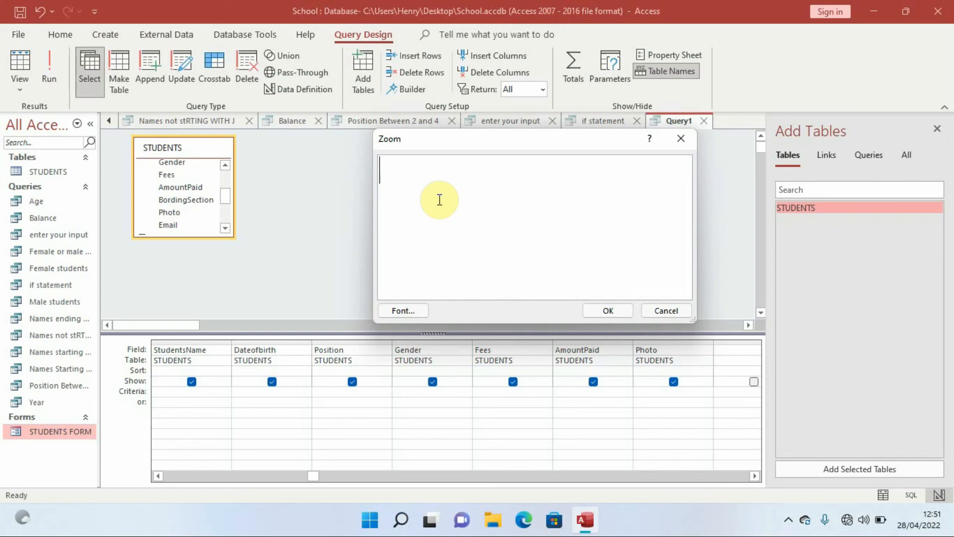
{"action": "type", "text": ">2"}
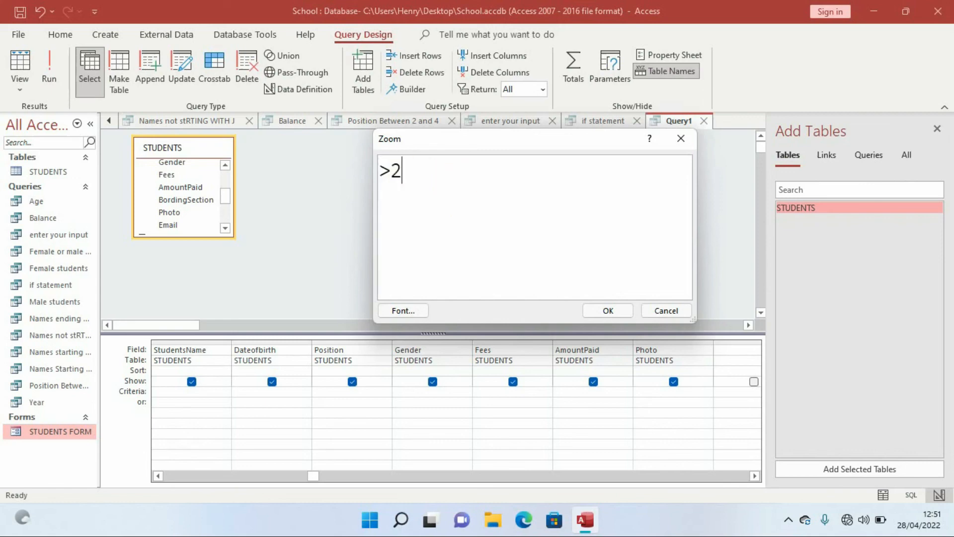
{"action": "type", "text": "00000"}
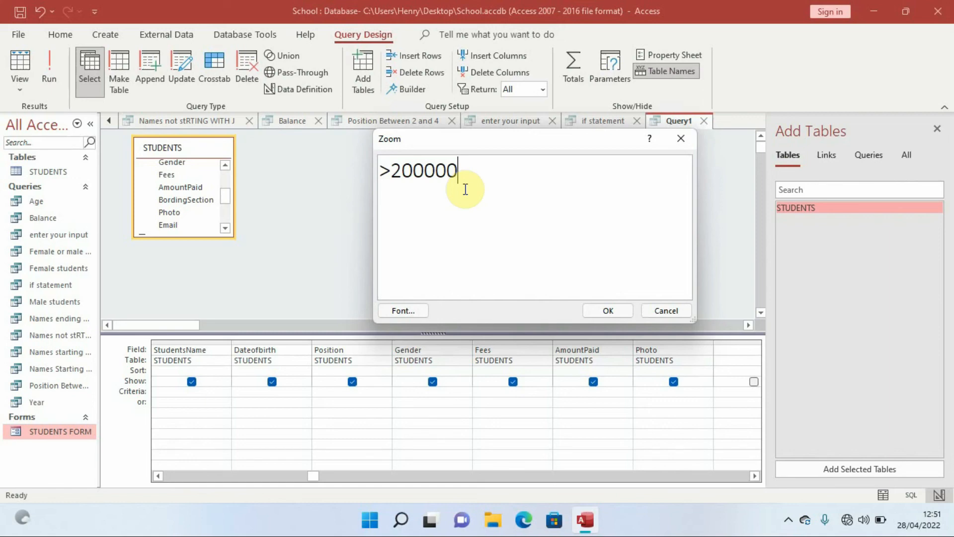
{"action": "left_click", "coordinate": [608, 312]}
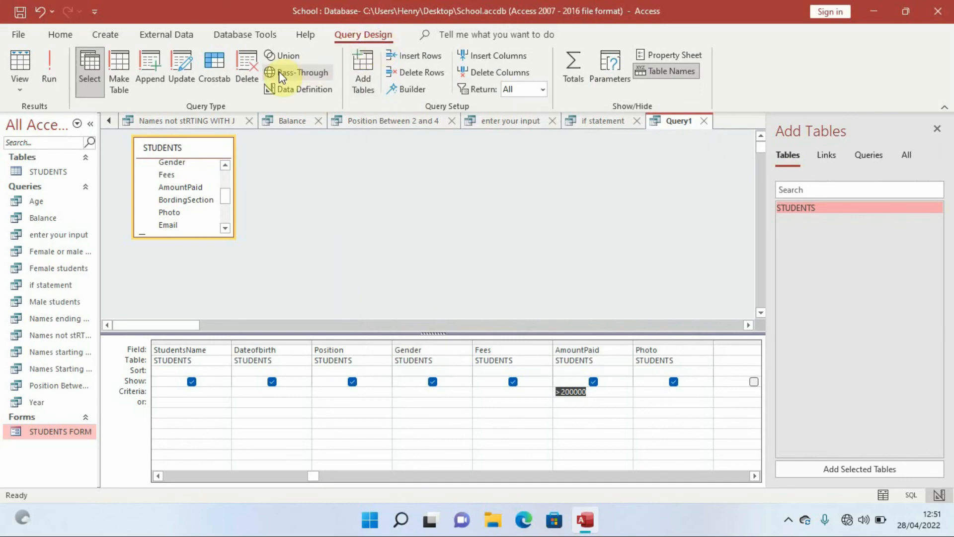
{"action": "left_click", "coordinate": [55, 75]}
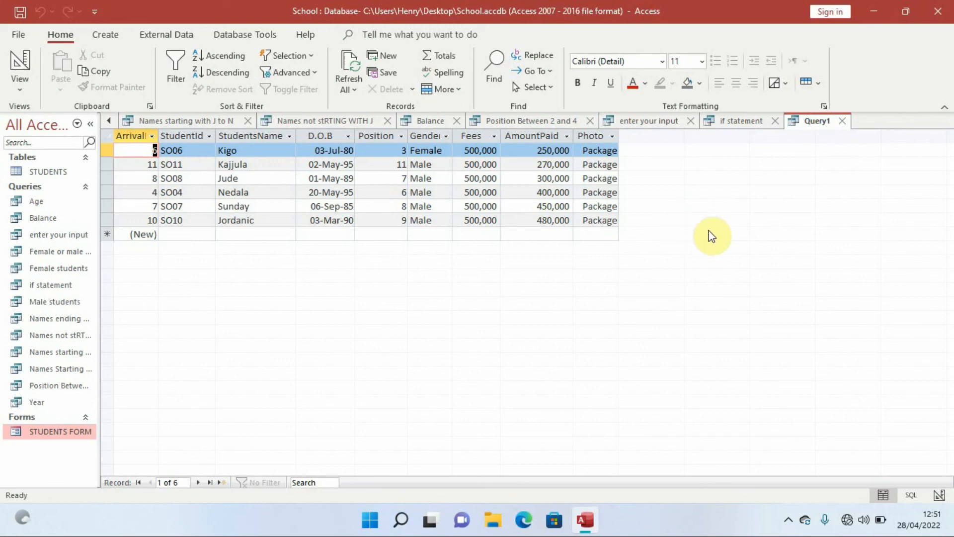
Step: Save the query under the name "Greater than 2000000"
{"action": "left_click", "coordinate": [20, 15]}
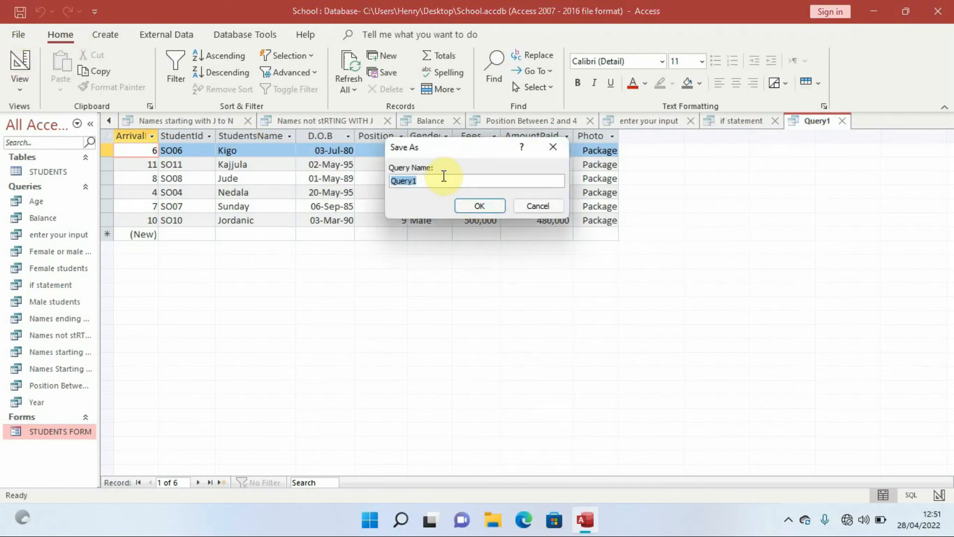
{"action": "key", "text": "BackSpace"}
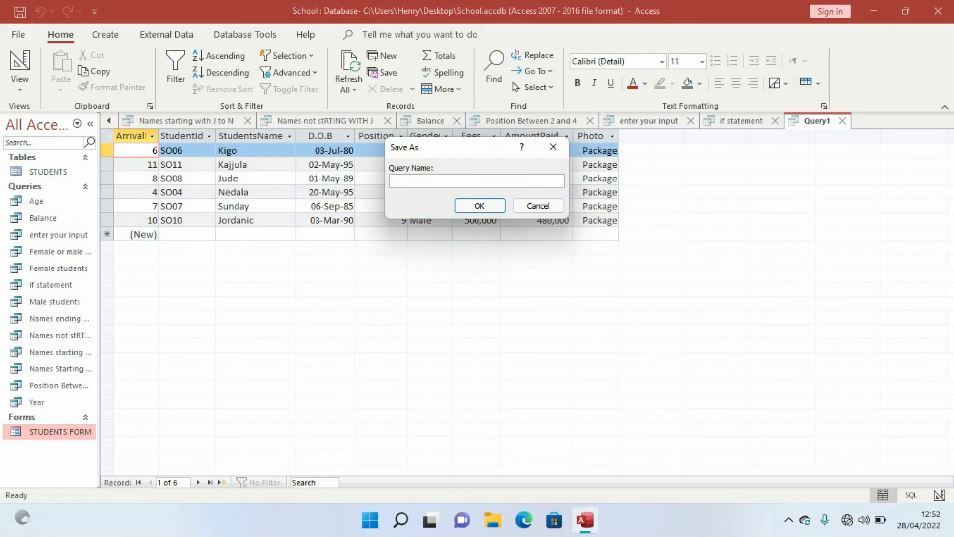
{"action": "key", "text": "Caps_Lock"}
{"action": "type", "text": "G"}
{"action": "key", "text": "Caps_Lock"}
{"action": "type", "text": "reater than 2000000"}
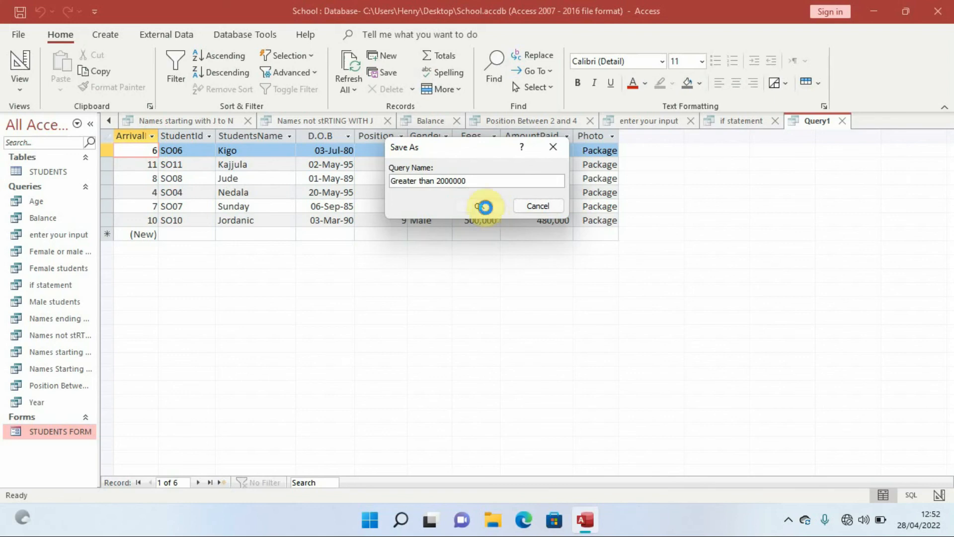
{"action": "left_click", "coordinate": [480, 206]}
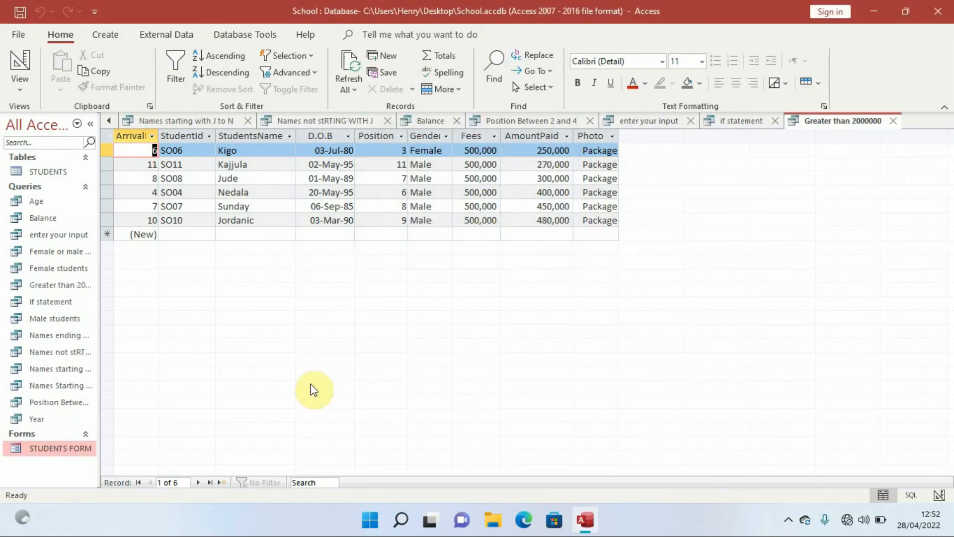